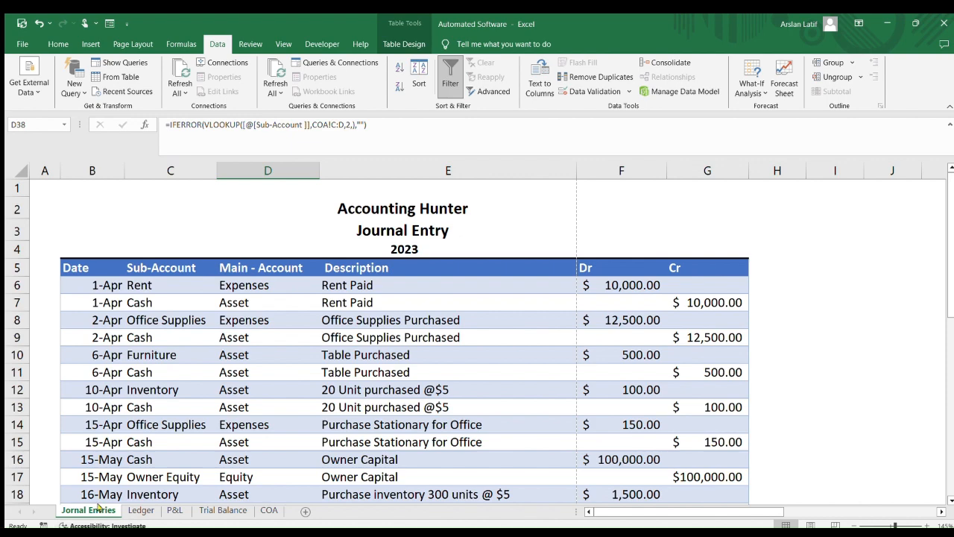
# Review the Ledger sheet and scroll through the Profit & Loss Account sheet
pyautogui.click(141, 510)
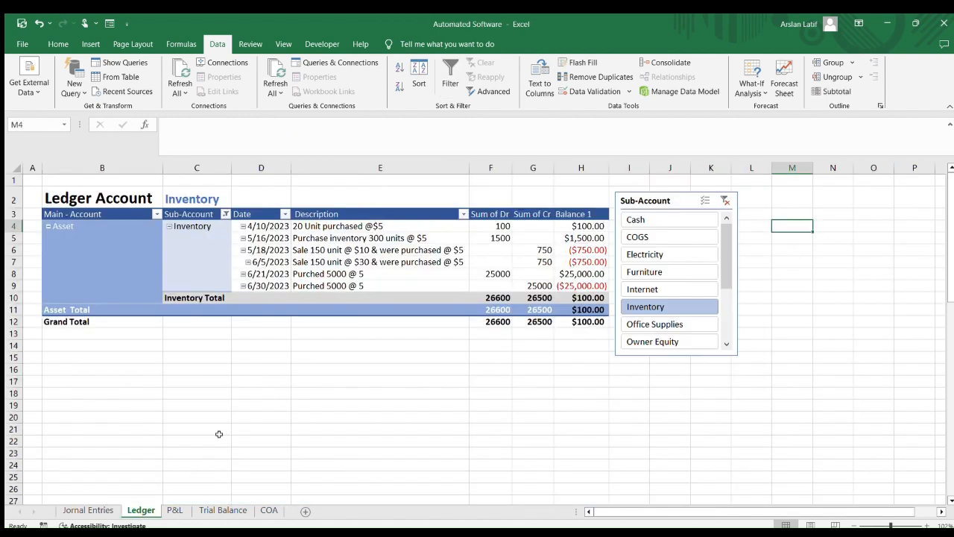
pyautogui.click(176, 509)
pyautogui.click(195, 511)
pyautogui.click(176, 510)
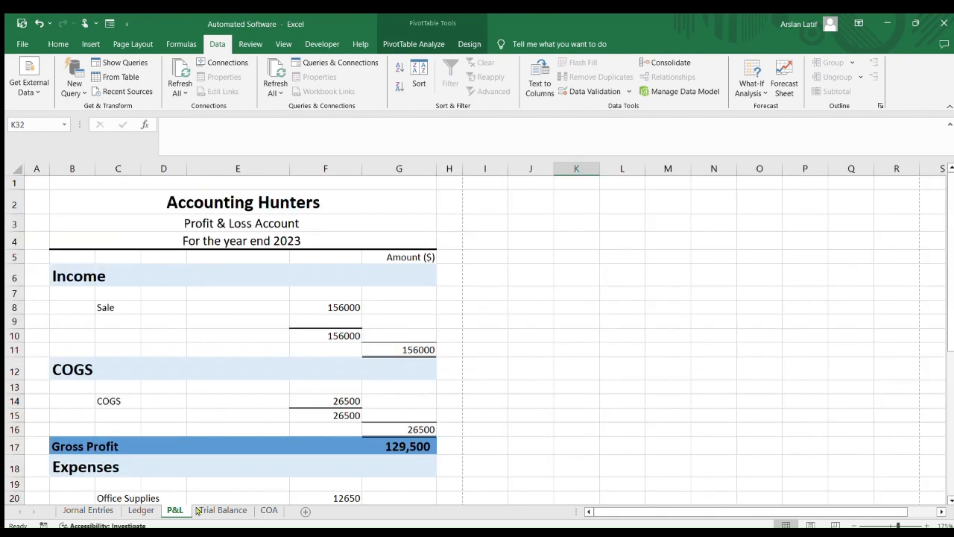
pyautogui.moveTo(254, 514); pyautogui.dragTo(251, 516)
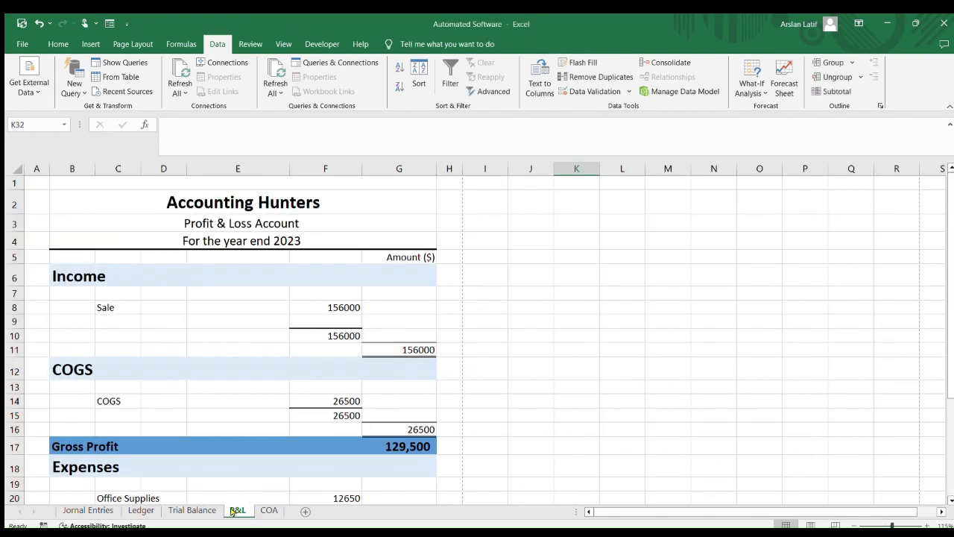
pyautogui.scroll(-2, 333, 451)
pyautogui.scroll(-2, 333, 452)
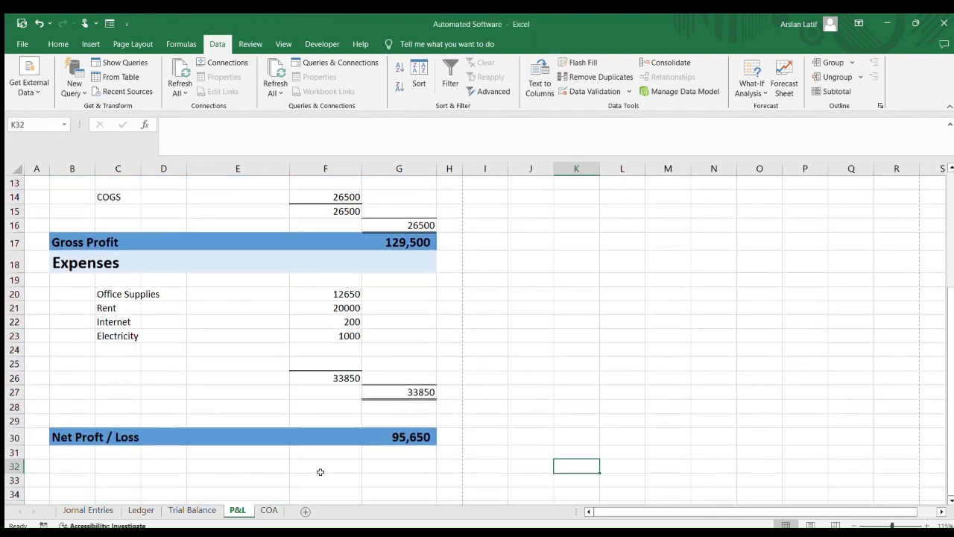
pyautogui.scroll(4, 321, 471)
pyautogui.scroll(-2, 322, 325)
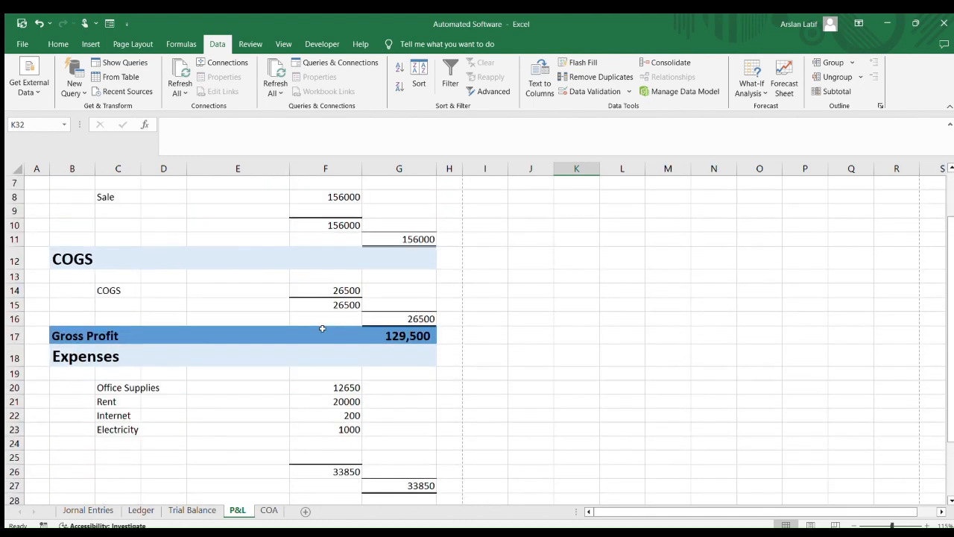
pyautogui.scroll(2, 323, 330)
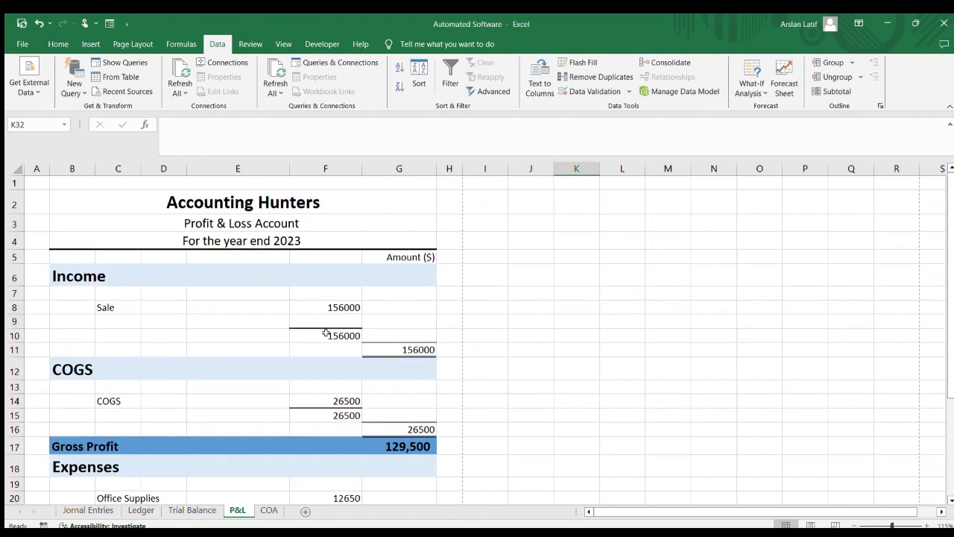
pyautogui.scroll(-1, 224, 420)
pyautogui.scroll(-2, 225, 420)
# Review the Trial Balance and Journal Entries sheets, returning through Ledger to the P&L sheet
pyautogui.click(191, 509)
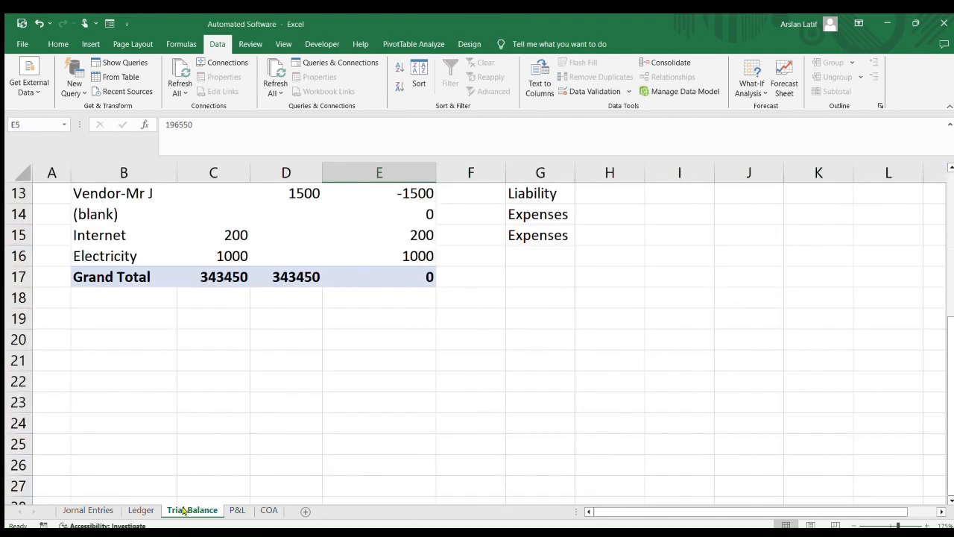
pyautogui.click(141, 509)
pyautogui.click(85, 509)
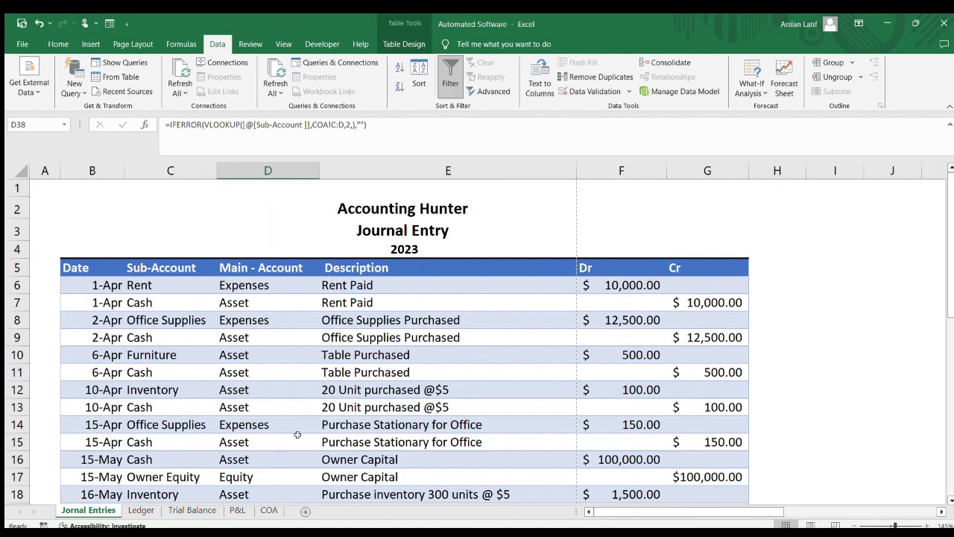
pyautogui.scroll(-5, 242, 409)
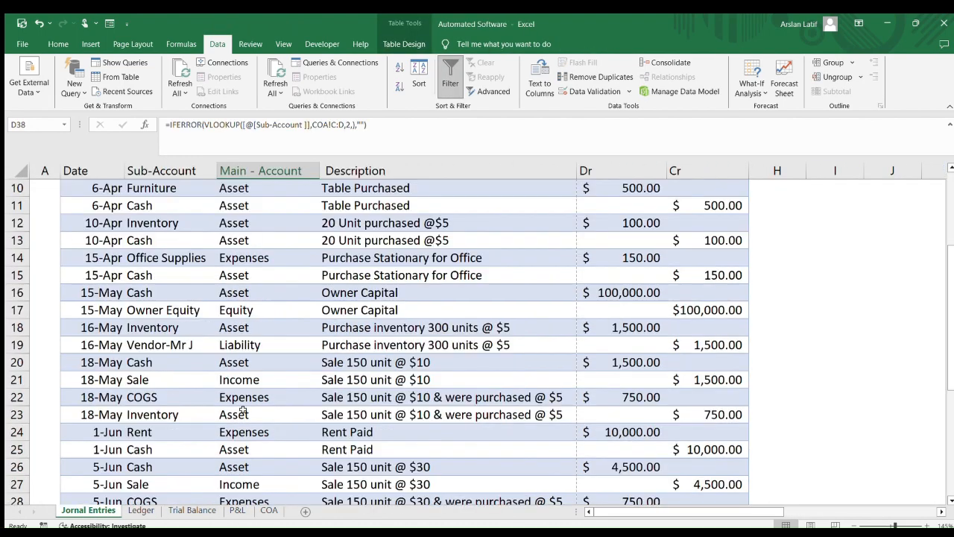
pyautogui.click(200, 510)
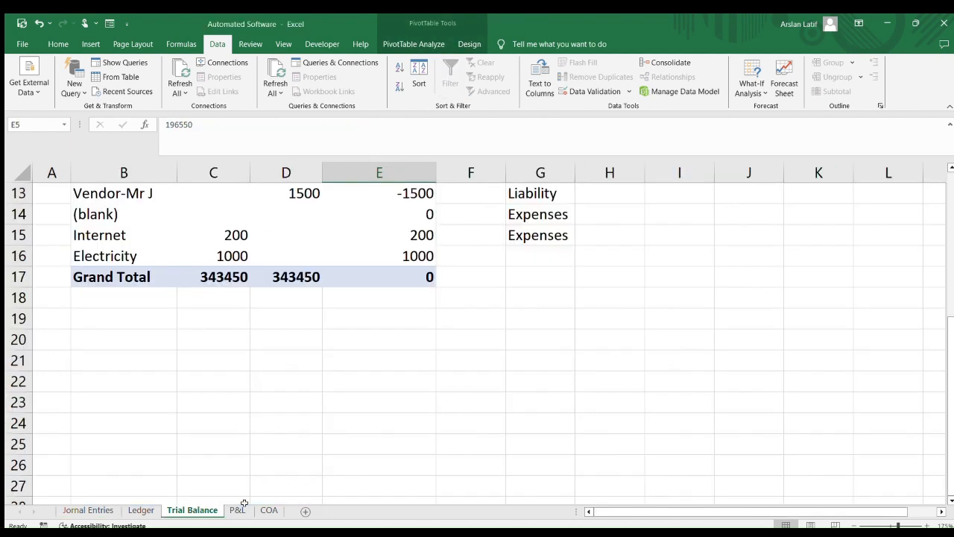
pyautogui.click(142, 509)
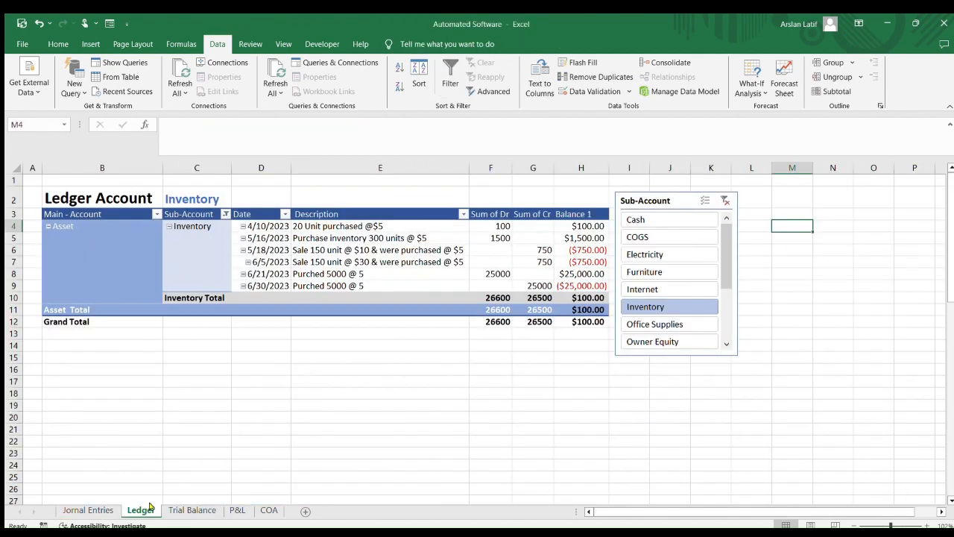
pyautogui.click(233, 510)
pyautogui.scroll(3, 274, 427)
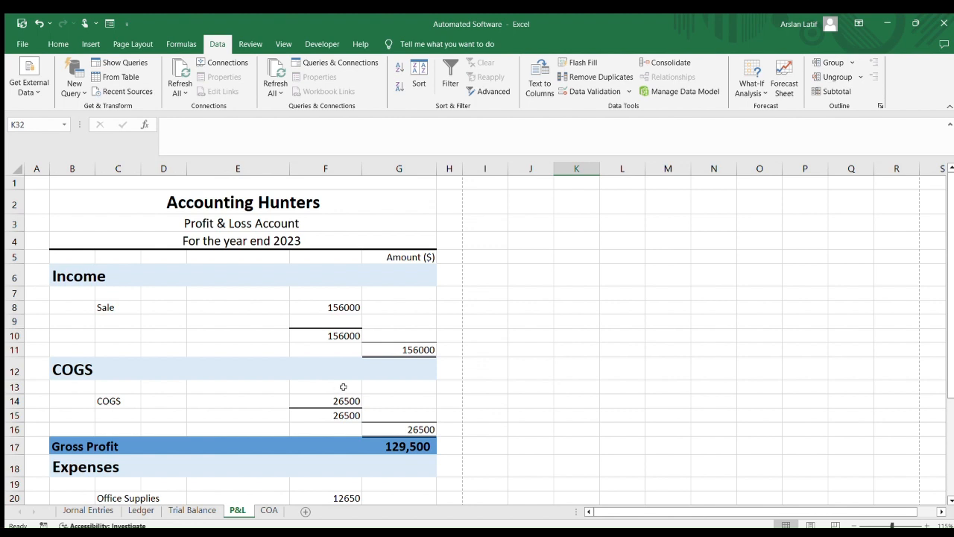
pyautogui.scroll(-3, 381, 390)
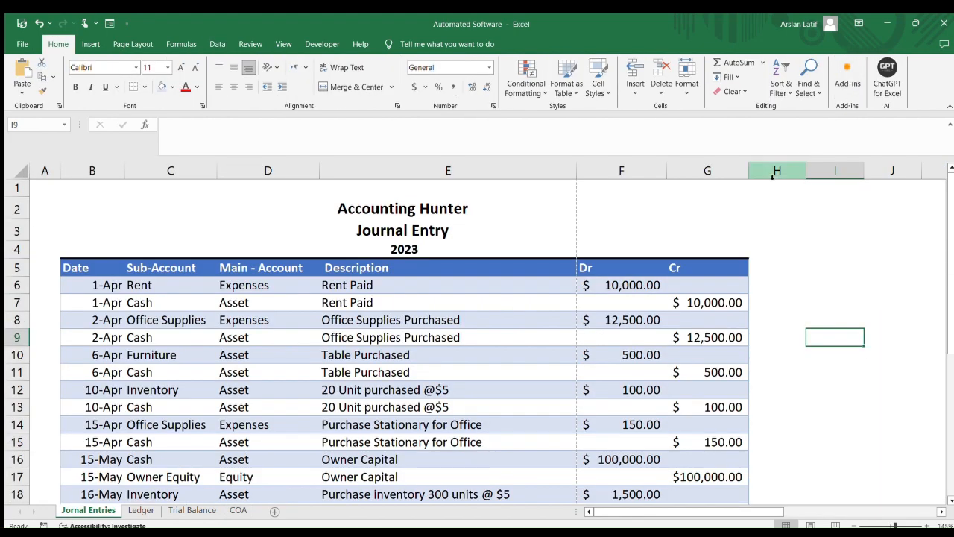
# Insert a new worksheet and rename it P&L
pyautogui.click(271, 509)
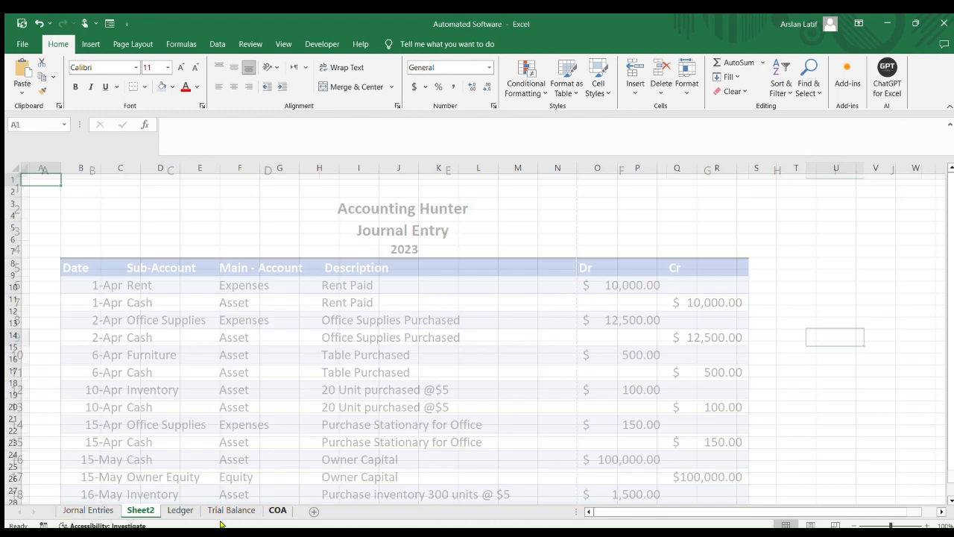
pyautogui.doubleClick(141, 509)
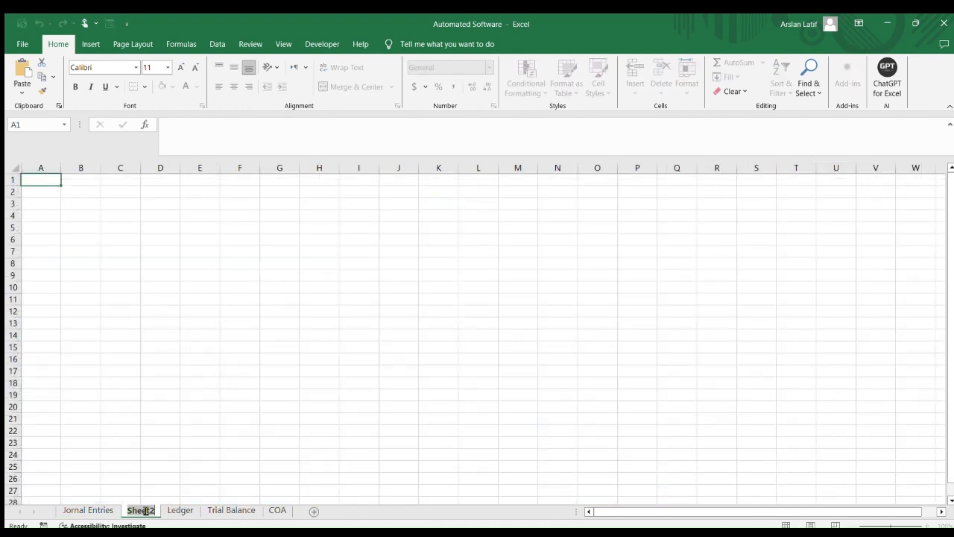
pyautogui.press('BackSpace')
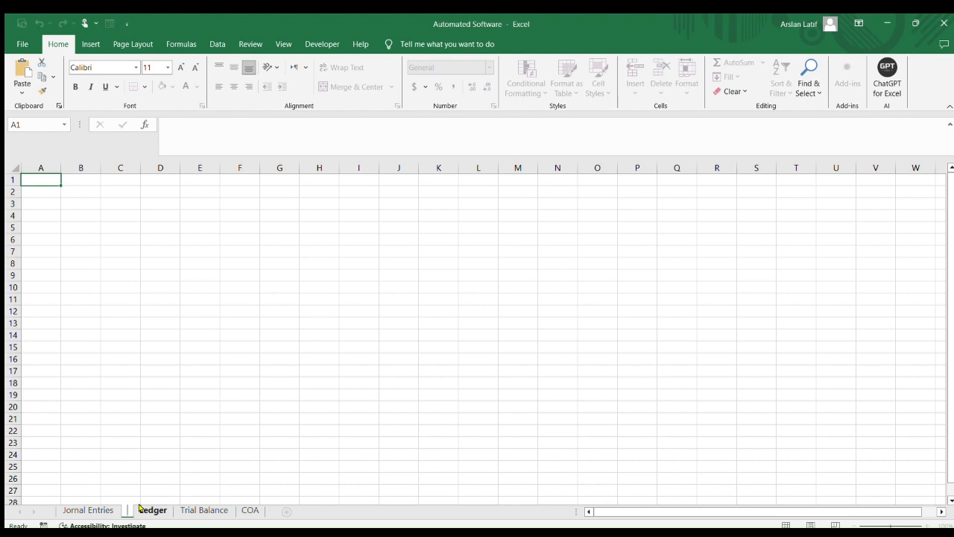
pyautogui.write('P')
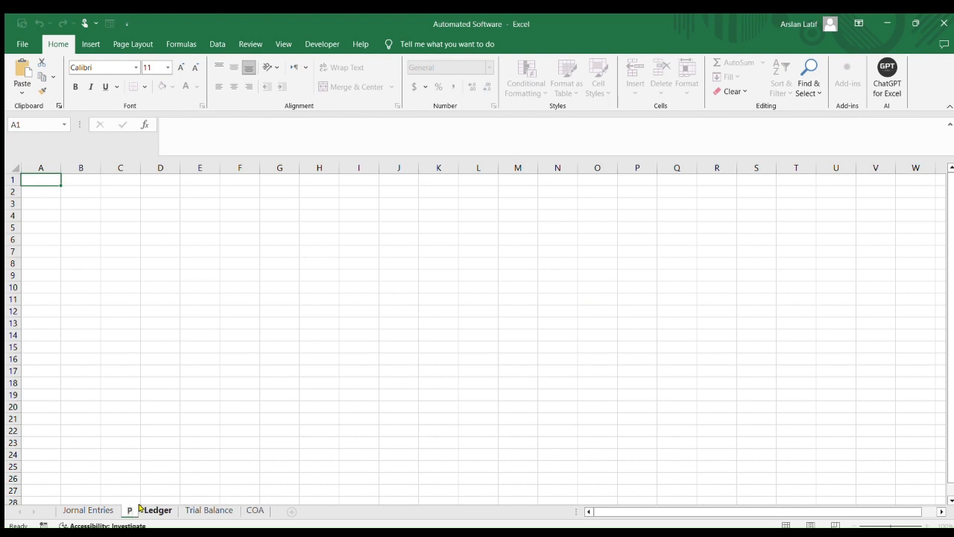
pyautogui.write('& L')
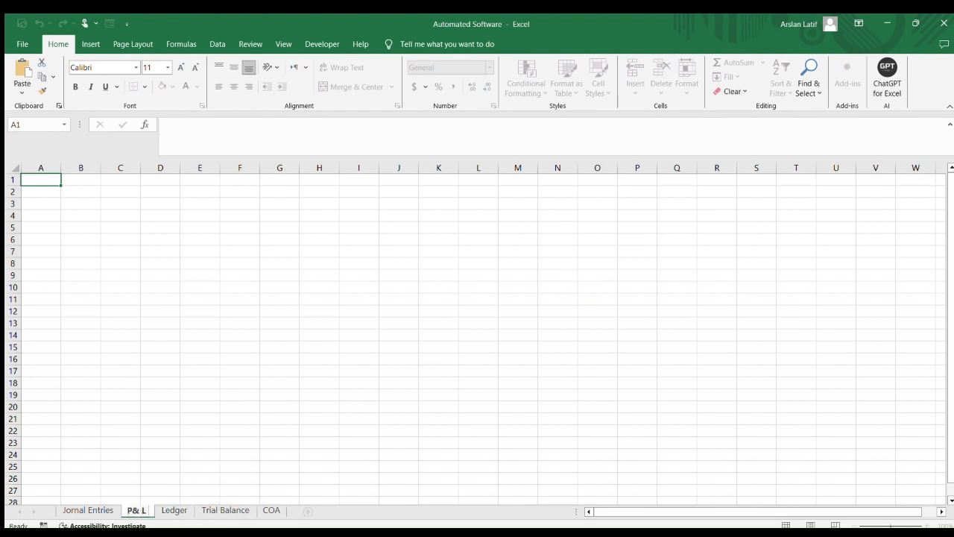
pyautogui.click(312, 463)
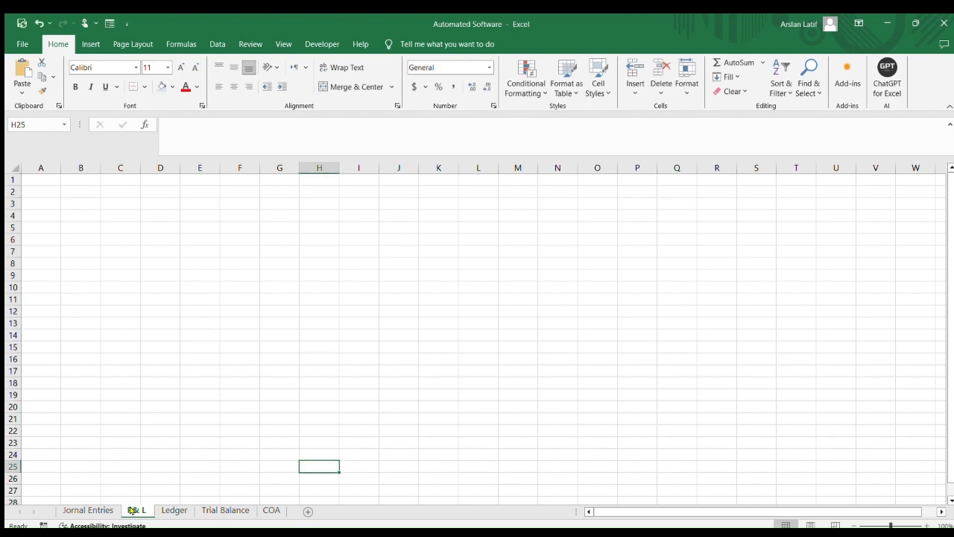
pyautogui.moveTo(140, 510); pyautogui.dragTo(218, 510)
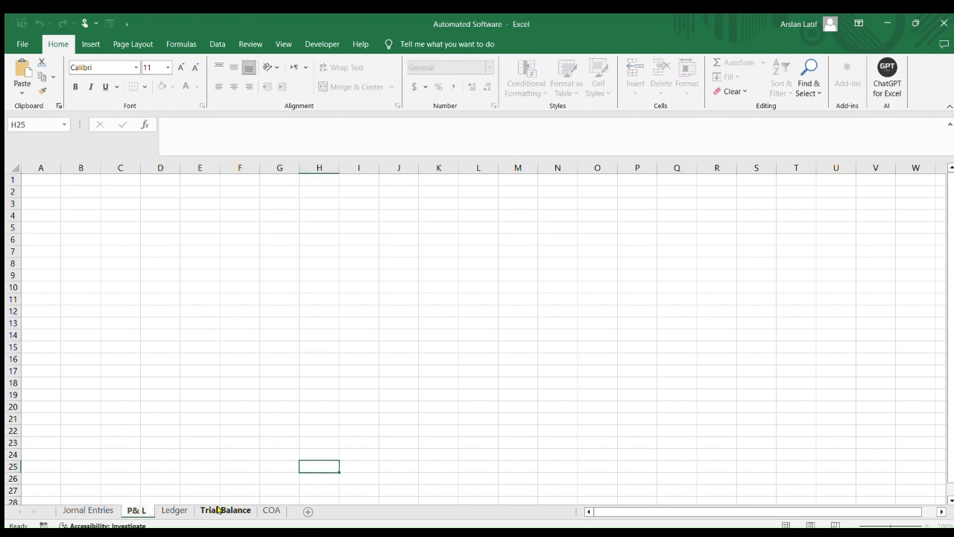
pyautogui.press('BackSpace')
pyautogui.click(237, 442)
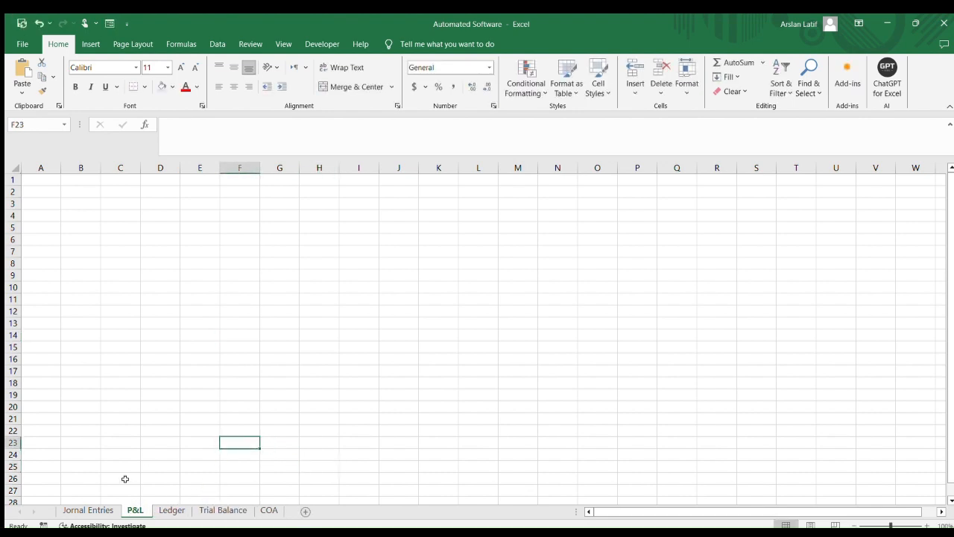
# Move the P&L sheet so it sits between Ledger and Trial Balance
pyautogui.moveTo(165, 511); pyautogui.dragTo(245, 511)
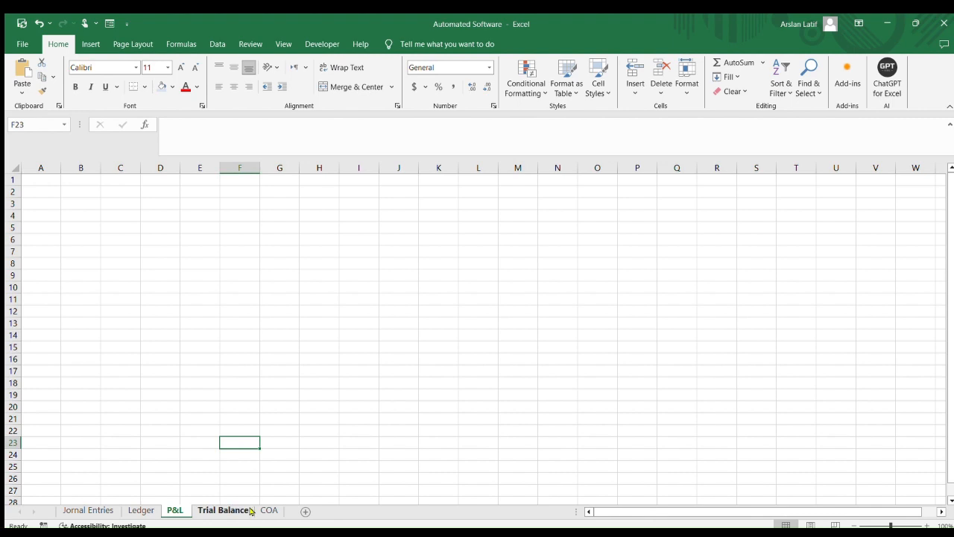
pyautogui.click(56, 193)
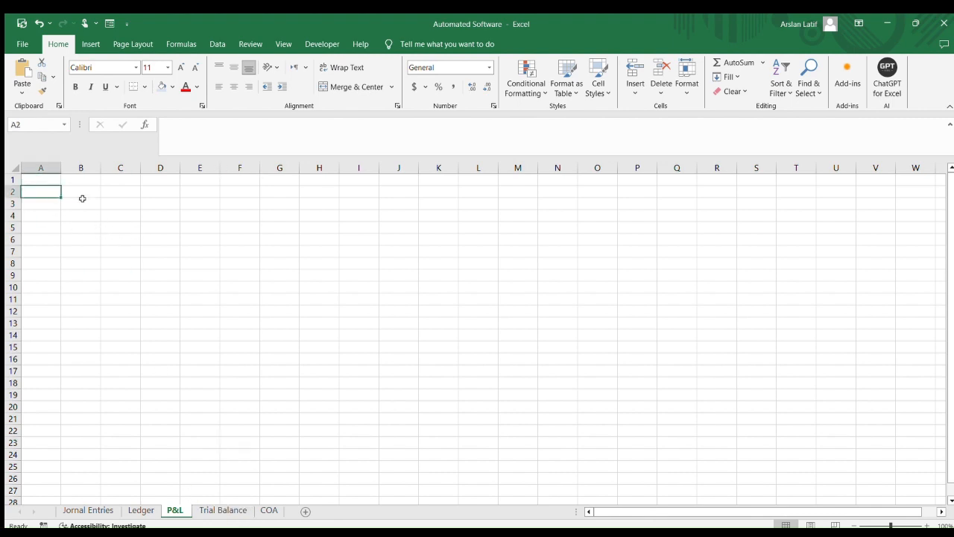
# Merge cells across columns B to G for the heading rows 1 to 4
pyautogui.moveTo(77, 183)
pyautogui.mouseDown()
pyautogui.moveTo(279, 215)
pyautogui.moveTo(291, 209)
pyautogui.mouseUp()
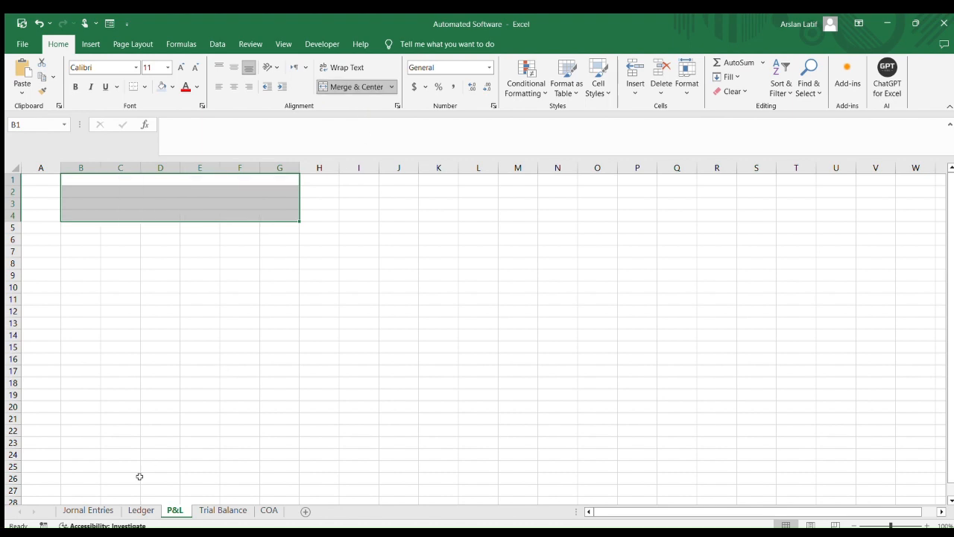
pyautogui.click(168, 309)
pyautogui.click(167, 201)
pyautogui.click(170, 191)
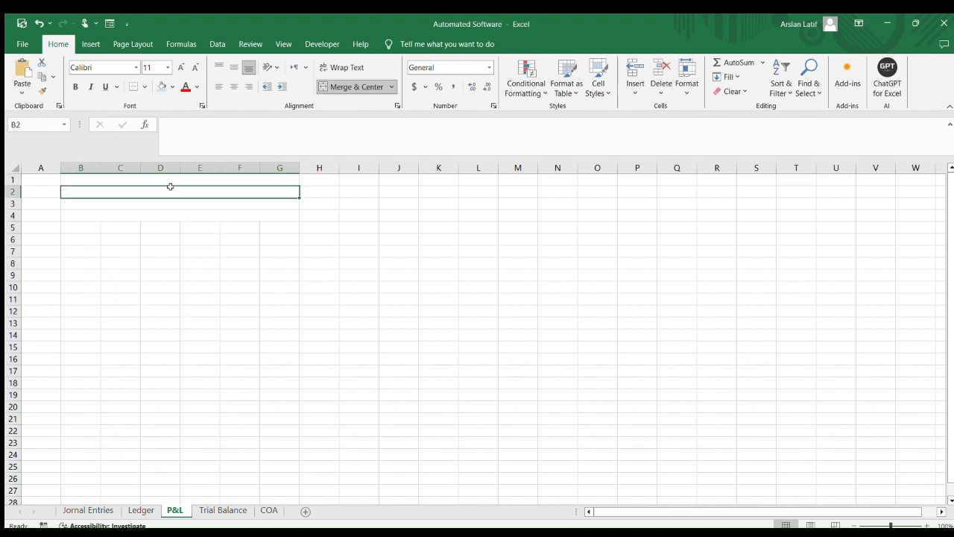
# Enter the title Accounting Hunters in cell B2
pyautogui.write('Acco')
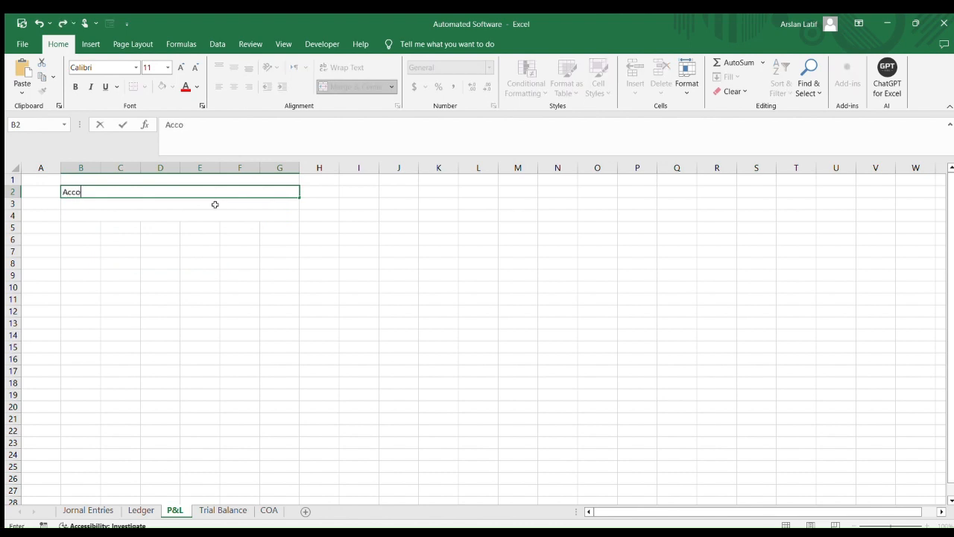
pyautogui.write('unting Hunters')
pyautogui.press('Tab')
# Enter Profit & Loss Account in cell B3
pyautogui.press('Right')
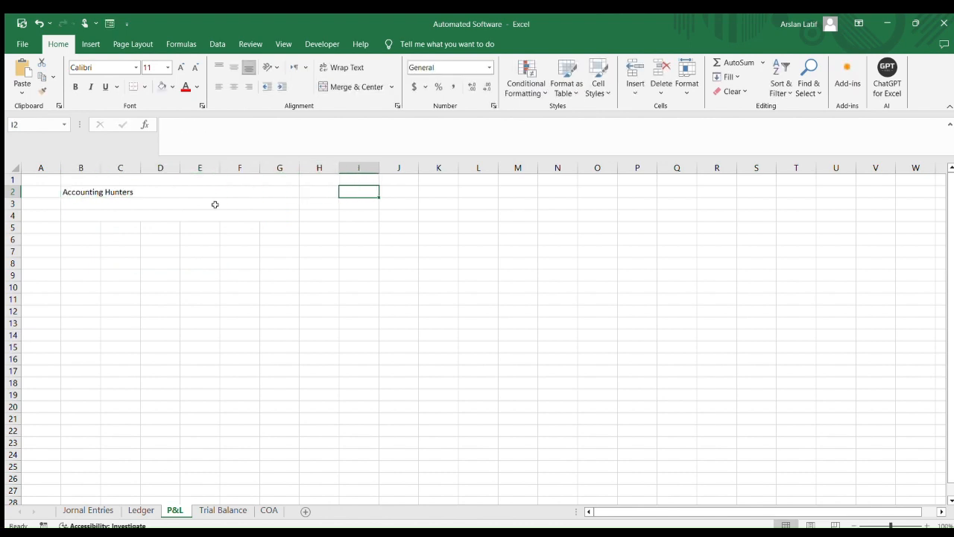
pyautogui.press('Left')
pyautogui.press('Left')
pyautogui.press('Down')
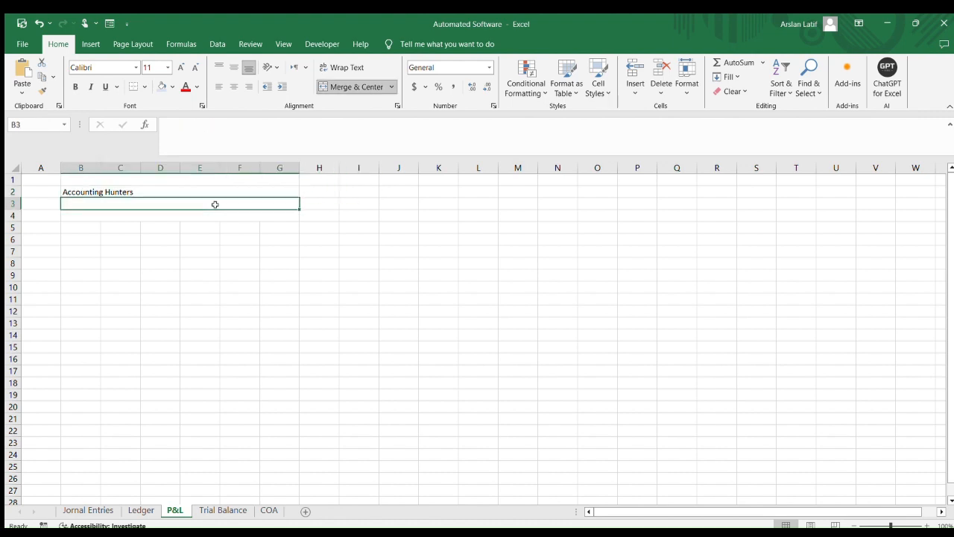
pyautogui.write('Profit')
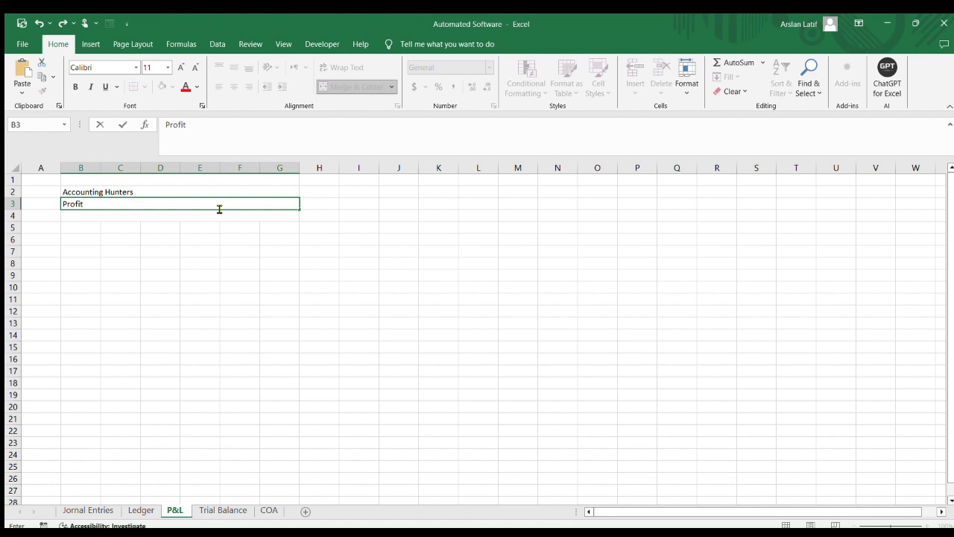
pyautogui.write(' & Loss Account')
pyautogui.press('Tab')
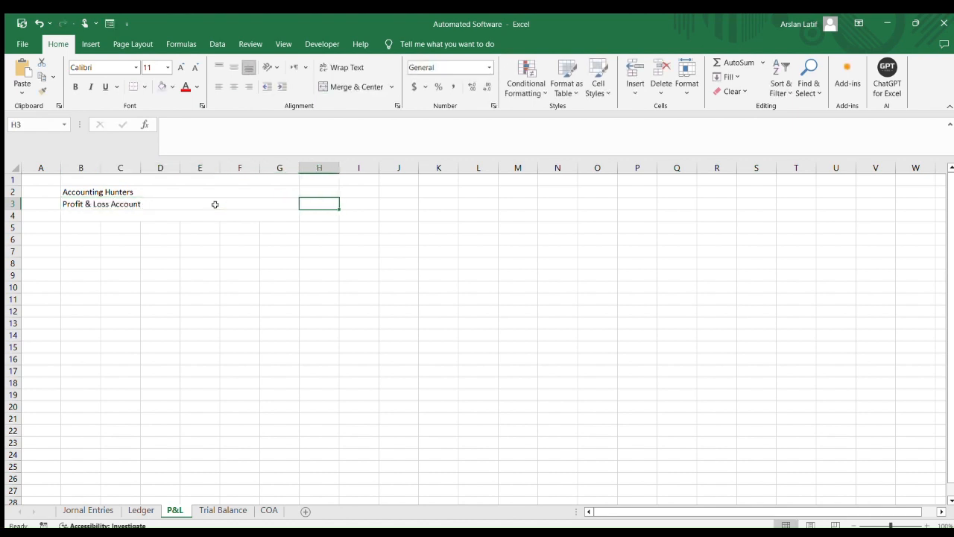
# Enter For the year end 2023 in cell B4
pyautogui.press('Return')
pyautogui.write('Fo')
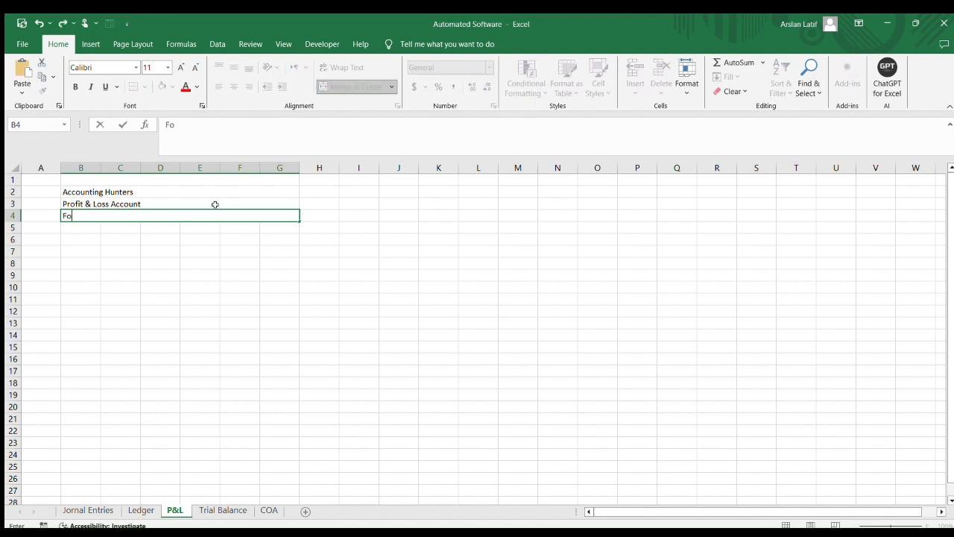
pyautogui.write('r the year end')
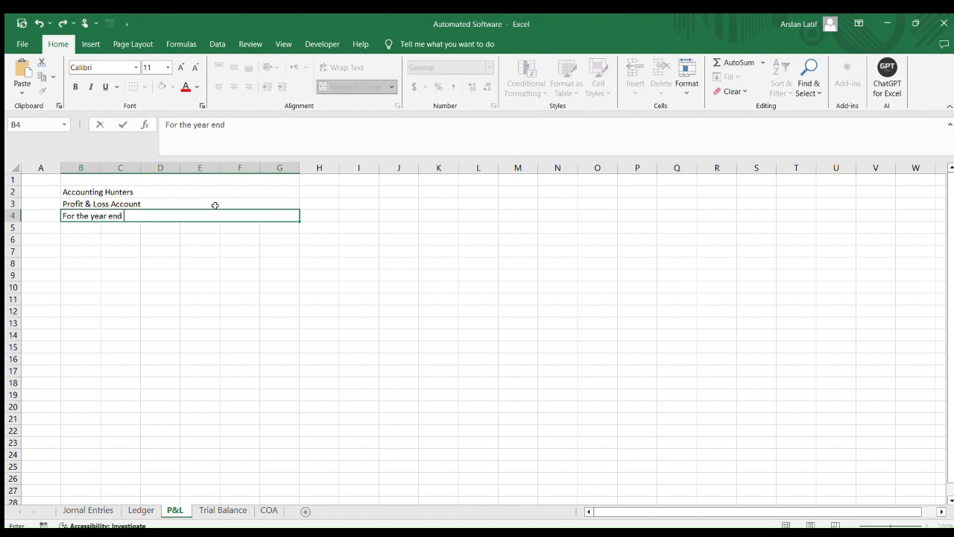
pyautogui.write(' 2023')
pyautogui.press('Return')
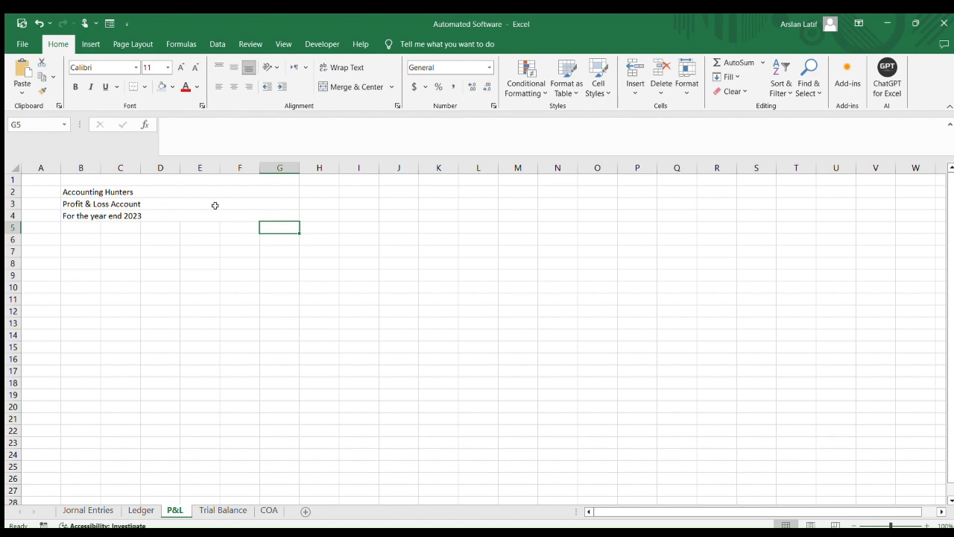
# Center the three heading lines across the merged B2:G4 block
pyautogui.press('Left')
pyautogui.press('Up')
pyautogui.press('Up')
pyautogui.press('Up')
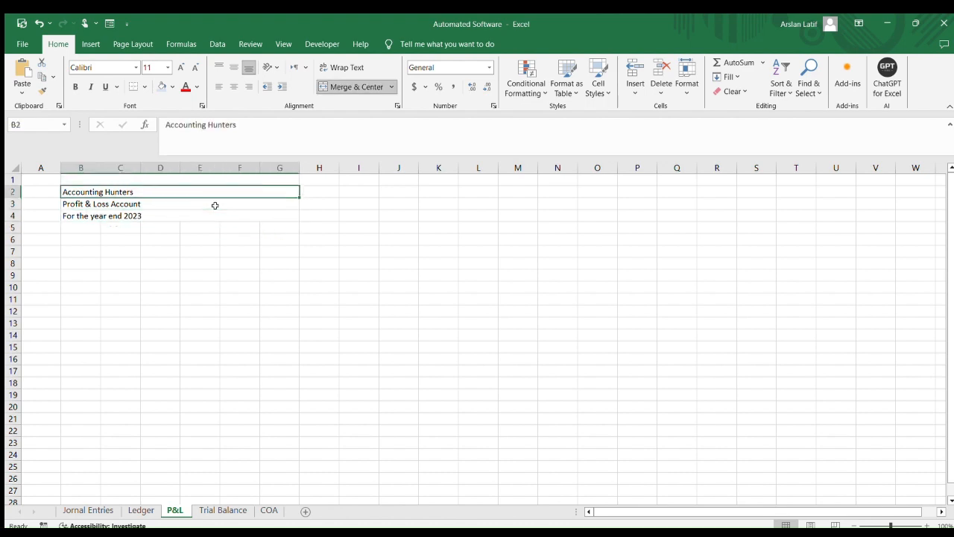
pyautogui.hotkey('shift', 'Down')
pyautogui.hotkey('shift', 'Down')
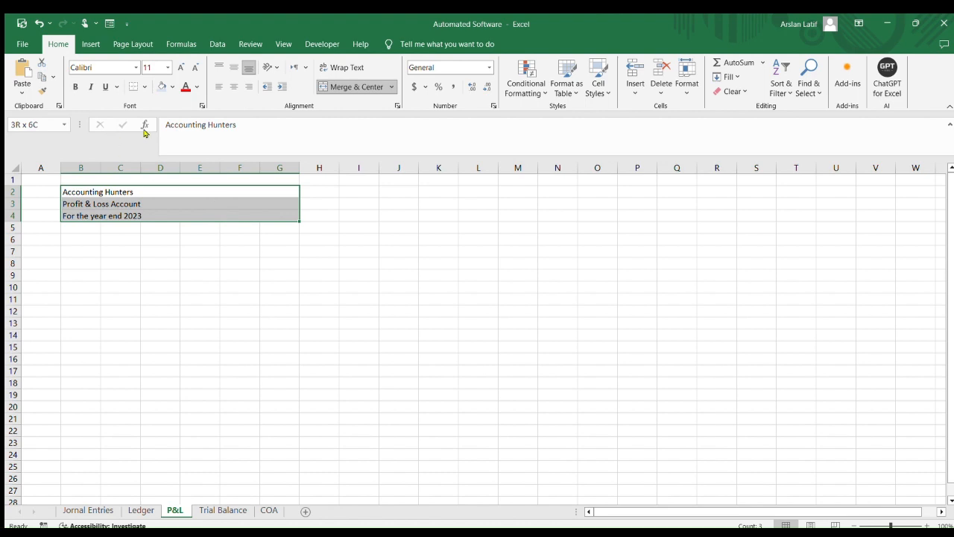
pyautogui.click(233, 86)
pyautogui.click(315, 278)
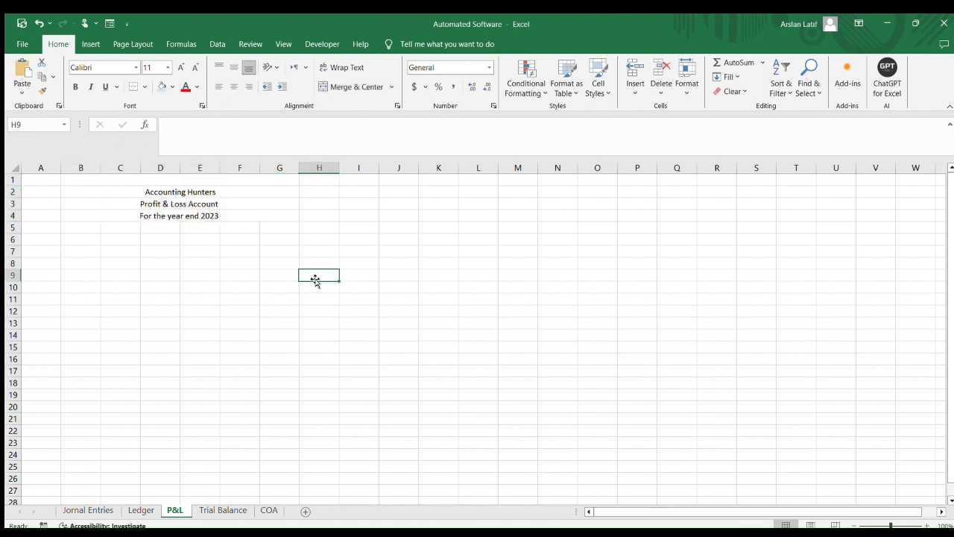
# Enlarge the Accounting Hunters title in B2 to font size 20
pyautogui.moveTo(216, 189); pyautogui.dragTo(228, 202)
pyautogui.click(221, 191)
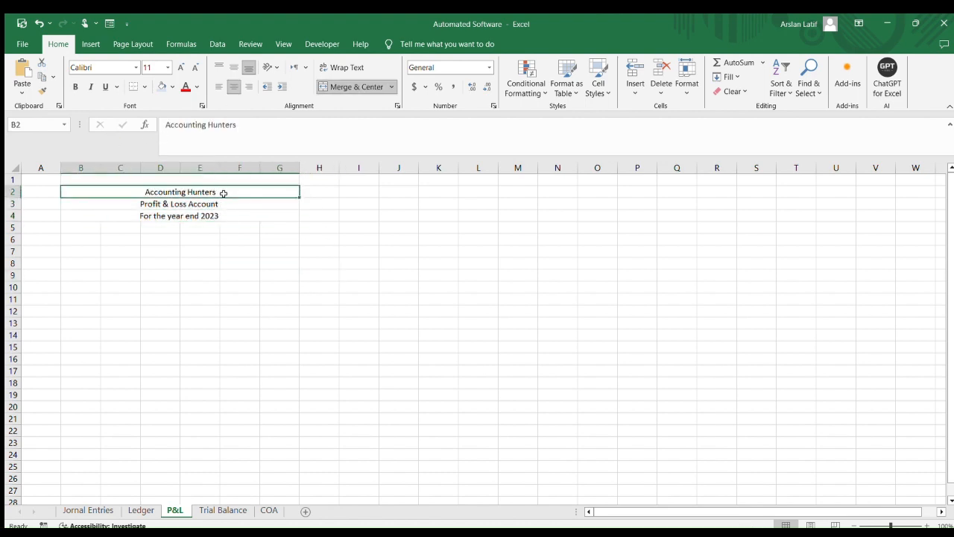
pyautogui.click(180, 67)
pyautogui.click(180, 67)
pyautogui.click(181, 67)
pyautogui.click(181, 67)
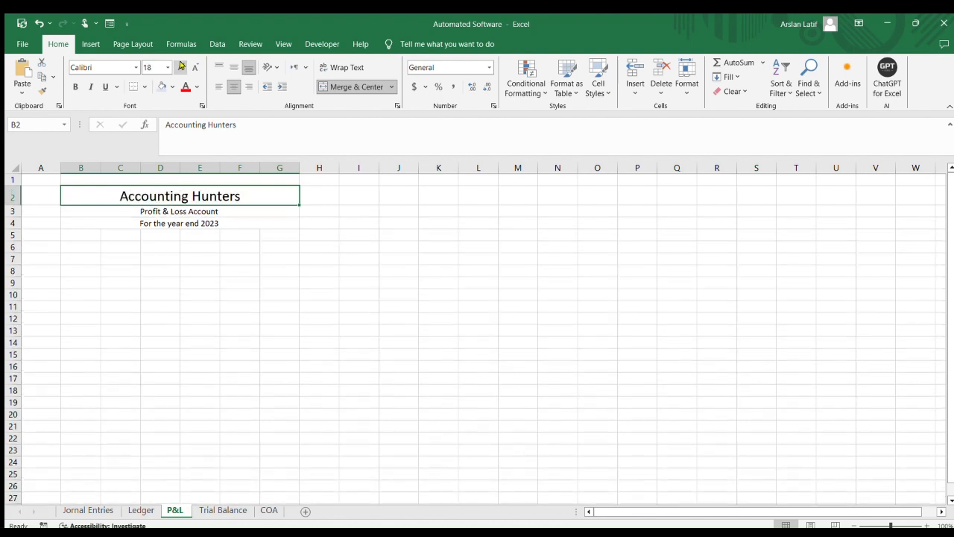
pyautogui.click(180, 68)
pyautogui.click(240, 302)
# Enlarge the Profit & Loss Account and year-end subtitle rows to font size 14
pyautogui.moveTo(240, 213); pyautogui.dragTo(240, 225)
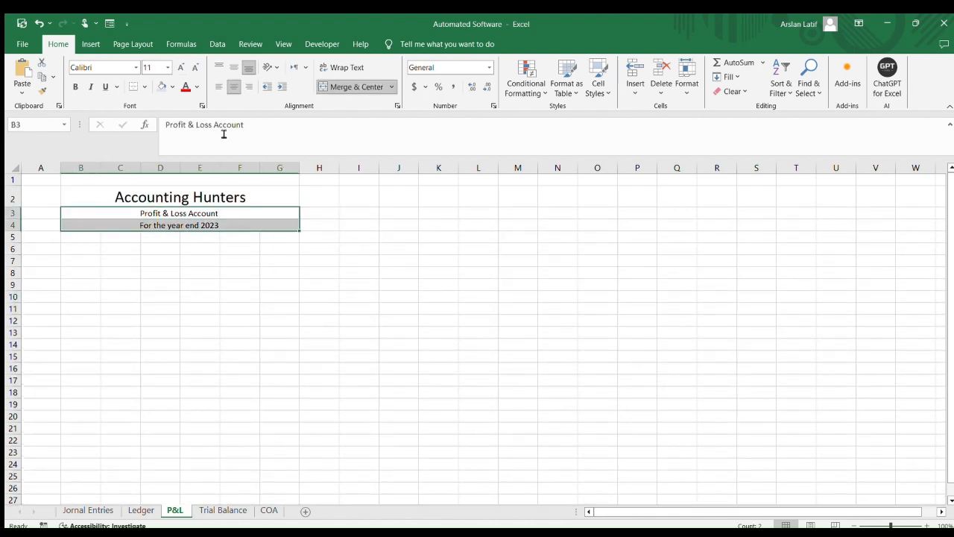
pyautogui.click(179, 66)
pyautogui.click(180, 66)
pyautogui.click(198, 300)
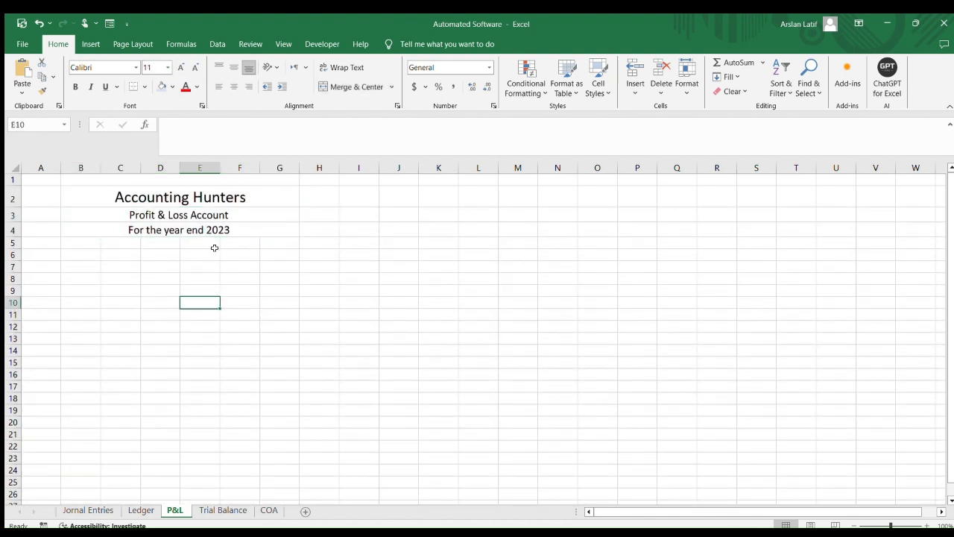
# Add a thick bottom border under the For the year end 2023 row across B to G
pyautogui.click(222, 198)
pyautogui.click(243, 240)
pyautogui.click(235, 227)
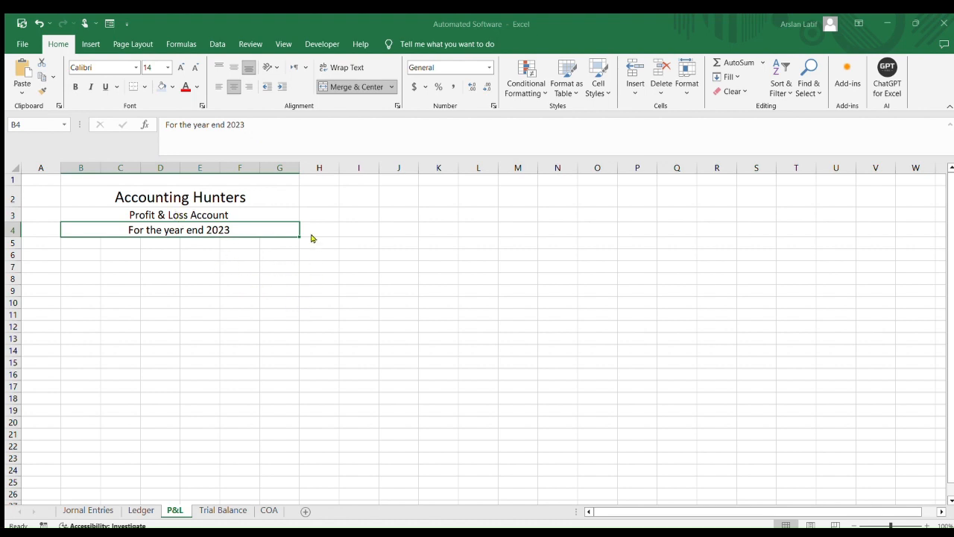
pyautogui.click(340, 387)
pyautogui.moveTo(440, 337); pyautogui.dragTo(406, 328)
pyautogui.click(187, 303)
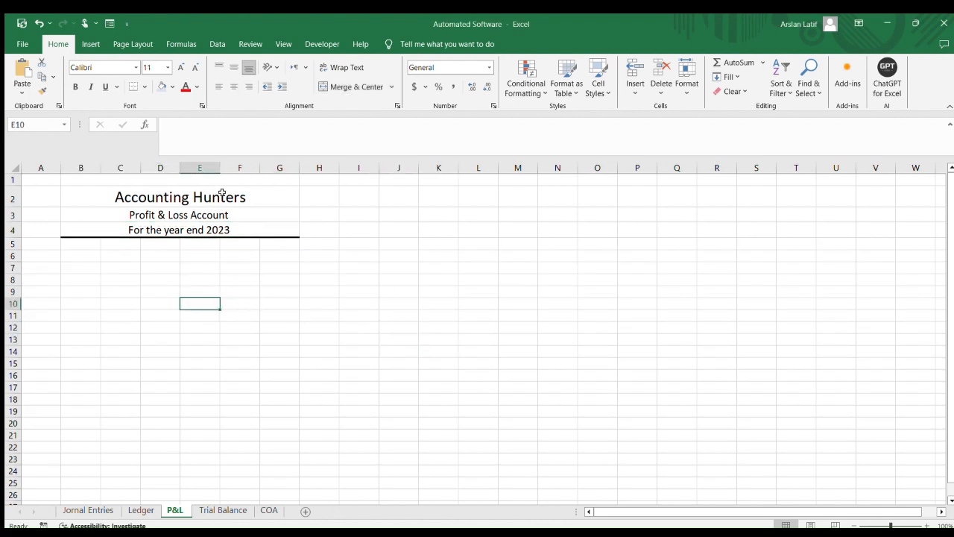
# Fill the heading block B2:G4 with light blue, then undo the fill
pyautogui.click(220, 192)
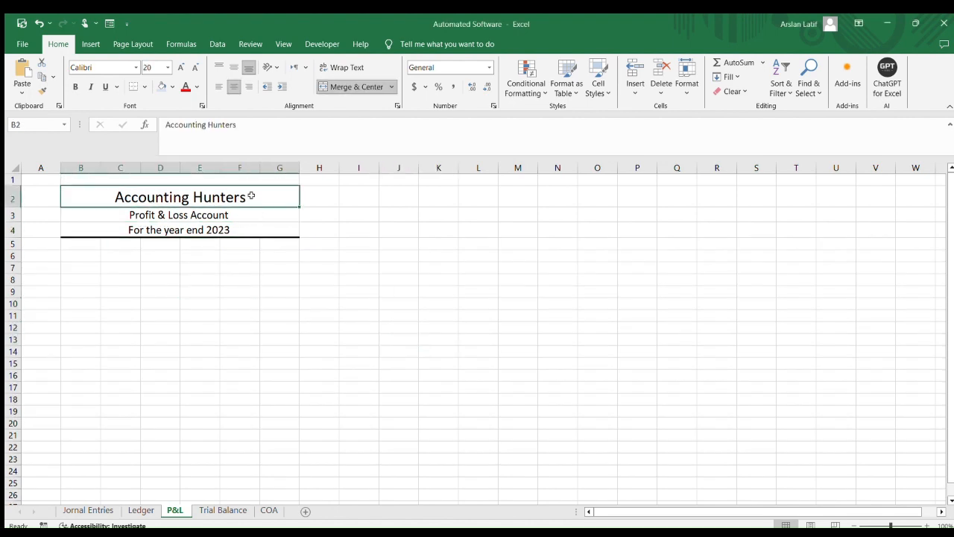
pyautogui.moveTo(251, 196); pyautogui.dragTo(256, 231)
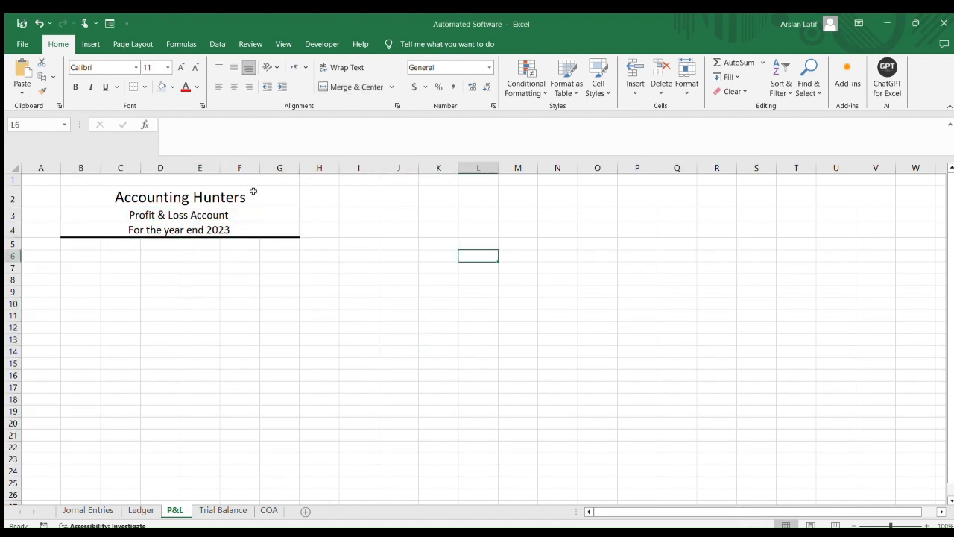
pyautogui.moveTo(254, 193); pyautogui.dragTo(260, 223)
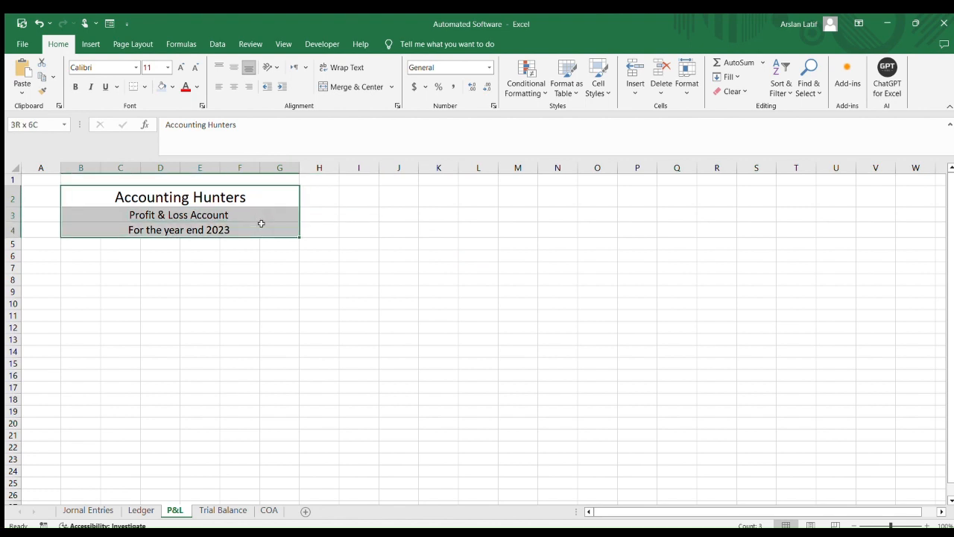
pyautogui.click(171, 88)
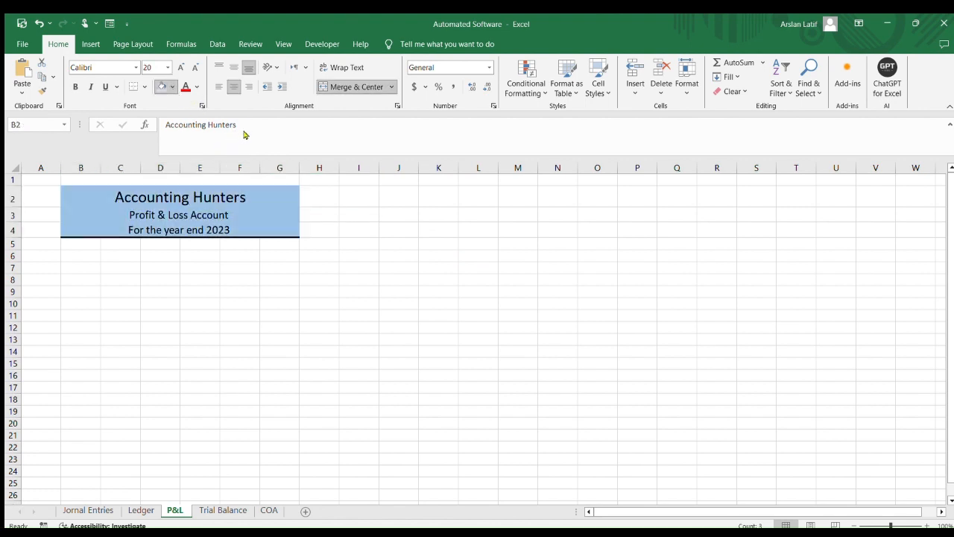
pyautogui.click(160, 114)
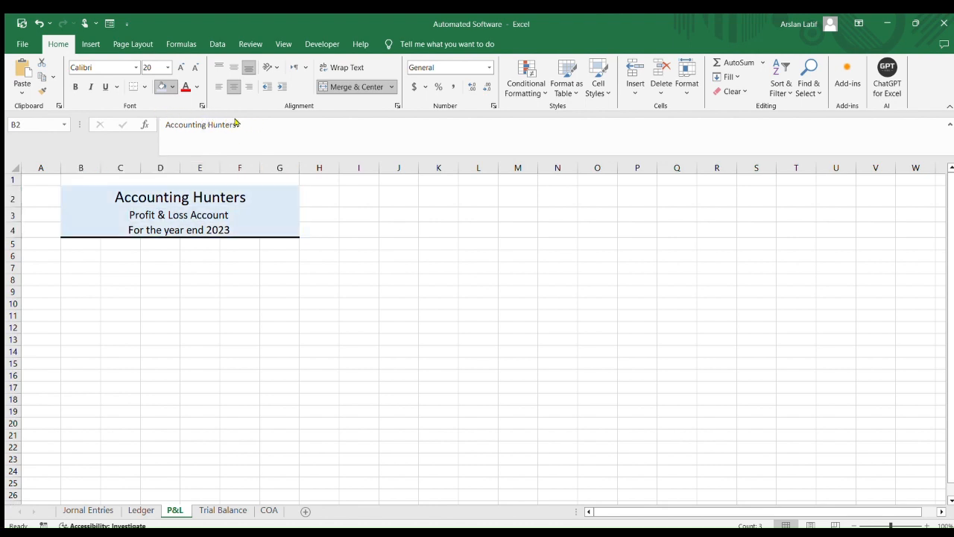
pyautogui.click(235, 123)
pyautogui.click(412, 307)
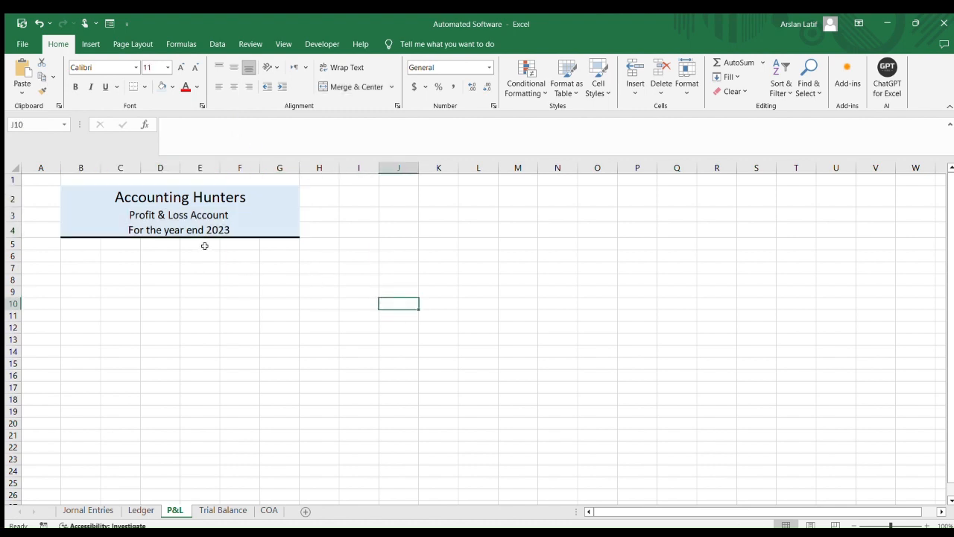
pyautogui.hotkey('ctrl', 'z')
pyautogui.click(222, 276)
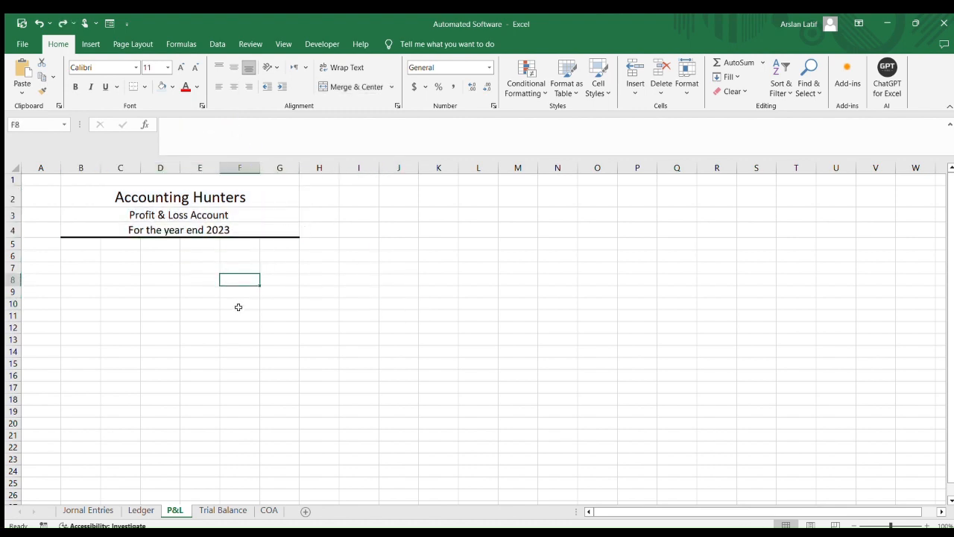
# Enter the section label Income in cell B6
pyautogui.click(142, 329)
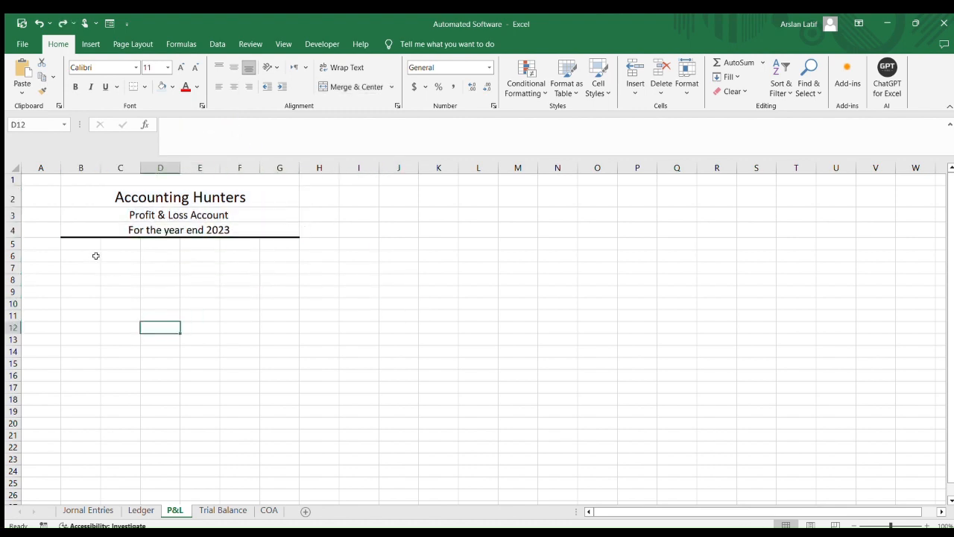
pyautogui.click(95, 255)
pyautogui.write('Sal')
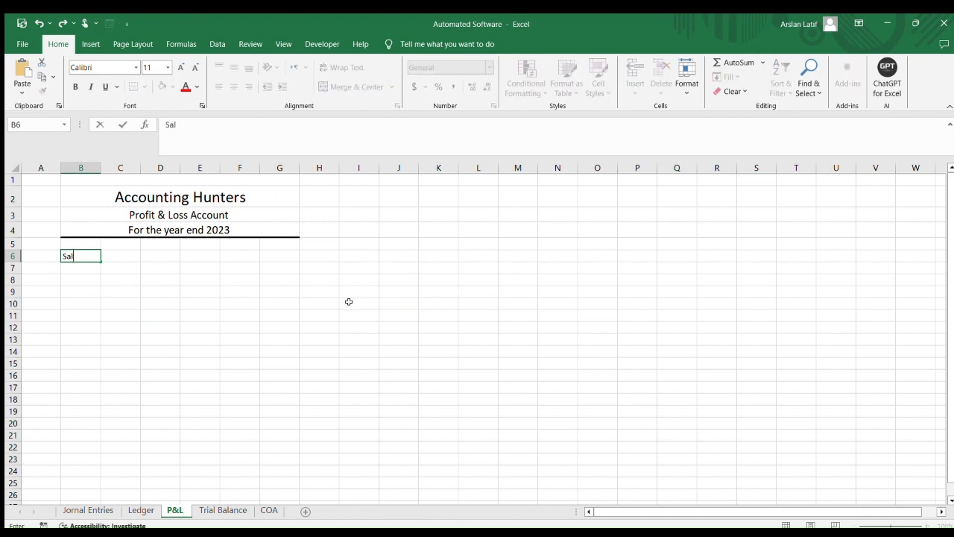
pyautogui.write('Income')
pyautogui.press('Return')
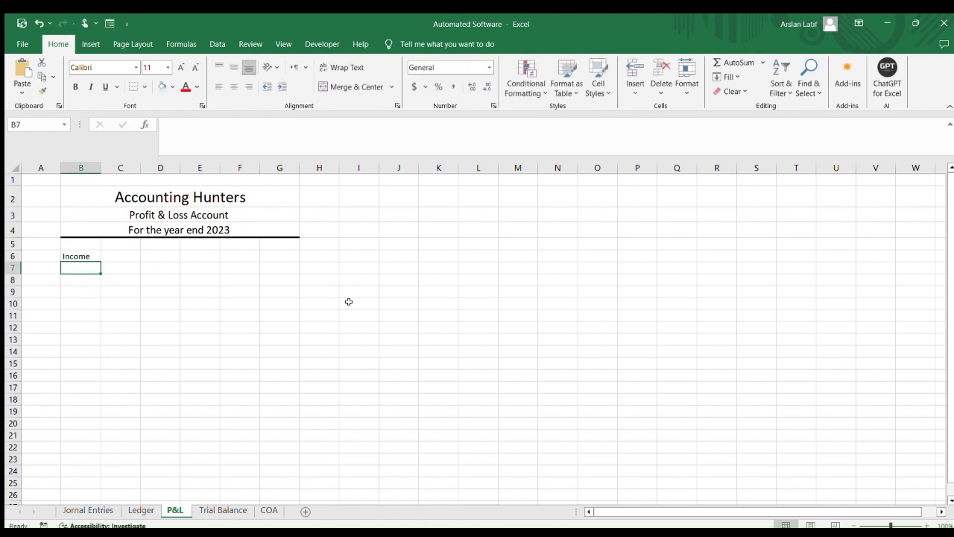
# Enter the section label COGS in cell B11
pyautogui.press('Down')
pyautogui.press('Down')
pyautogui.press('Down')
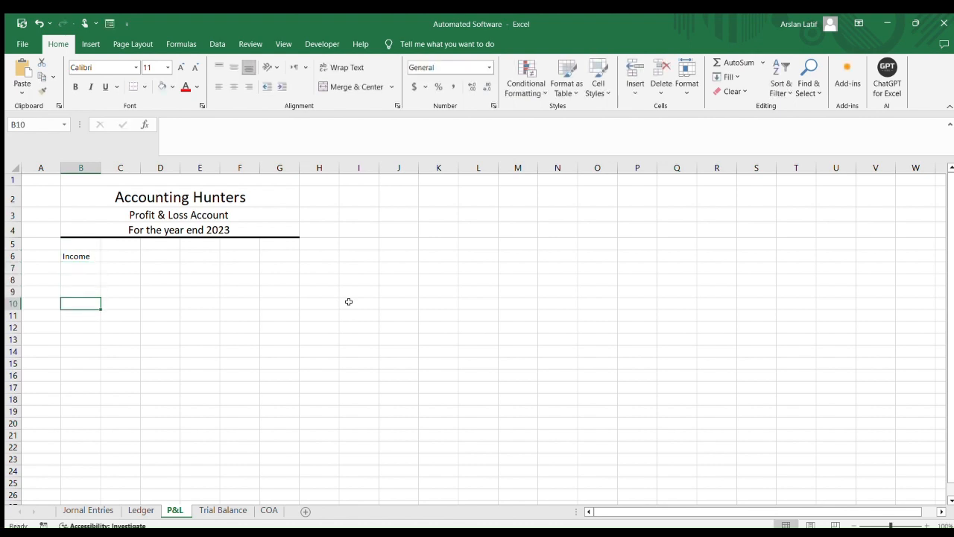
pyautogui.press('Down')
pyautogui.write('Co')
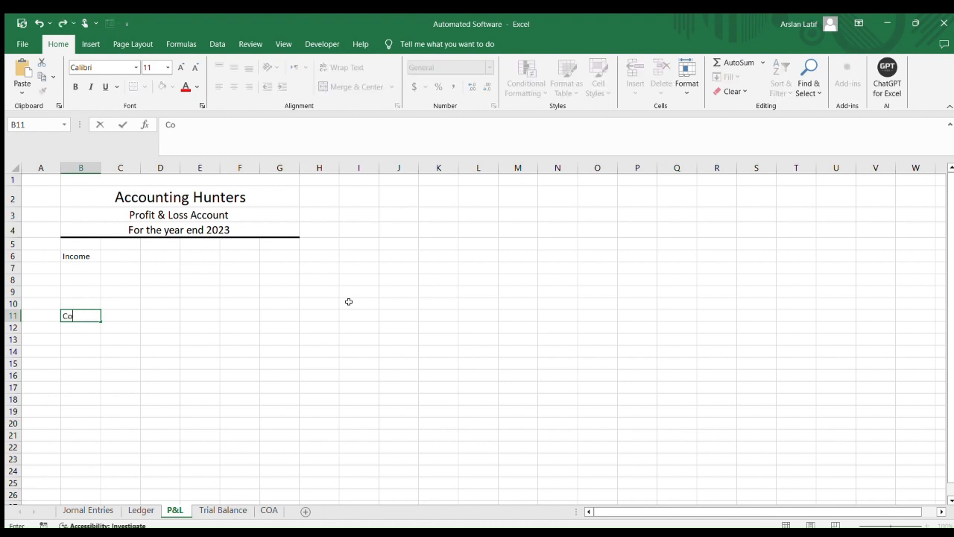
pyautogui.write('OGS')
pyautogui.press('Return')
# Enter the section label Expenses in cell B15
pyautogui.press('Down')
pyautogui.press('Down')
pyautogui.press('Down')
pyautogui.write('E')
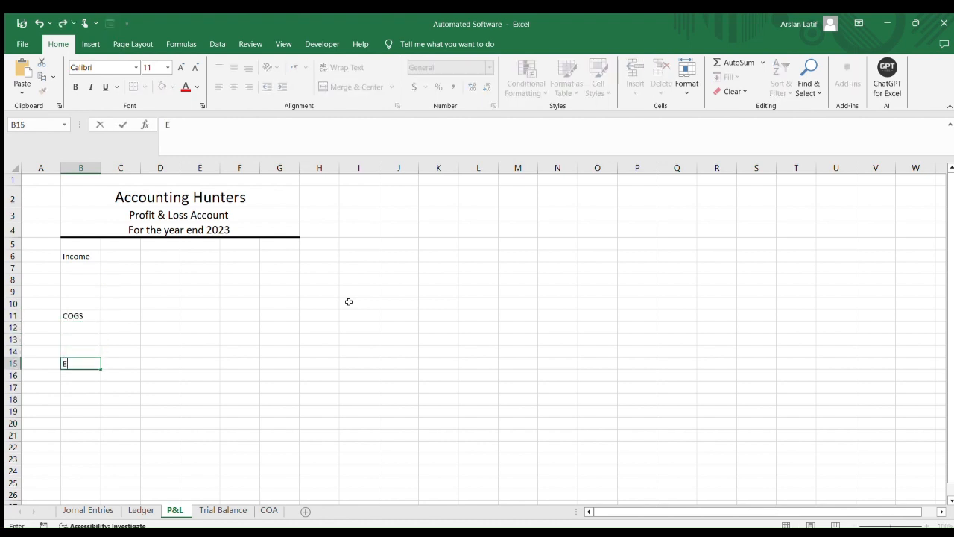
pyautogui.write('xpenses')
pyautogui.press('Return')
pyautogui.press('Up')
pyautogui.press('Up')
pyautogui.press('Up')
pyautogui.press('Up')
pyautogui.press('Up')
pyautogui.press('Up')
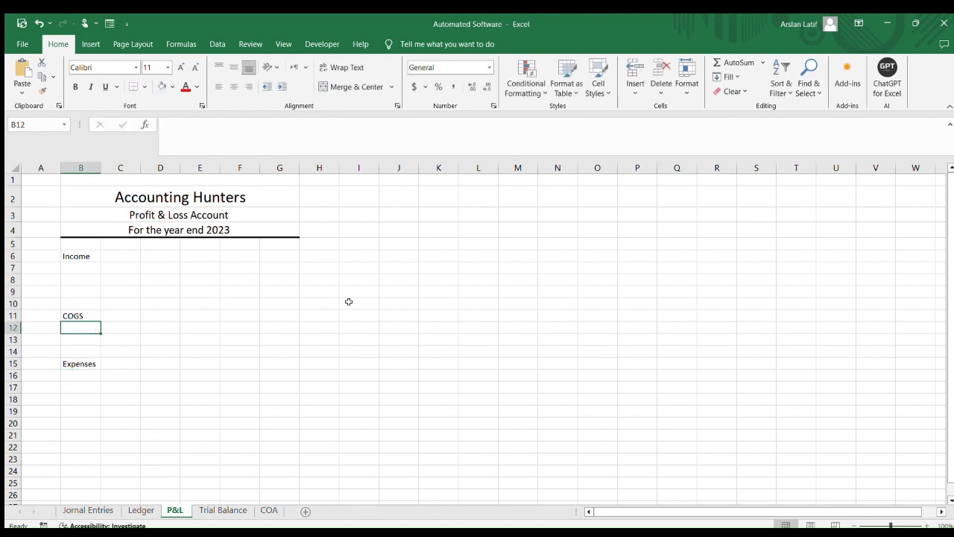
pyautogui.press('Up')
pyautogui.press('Up')
pyautogui.press('Up')
pyautogui.press('Up')
pyautogui.press('Down')
pyautogui.press('Down')
pyautogui.press('Down')
pyautogui.press('Down')
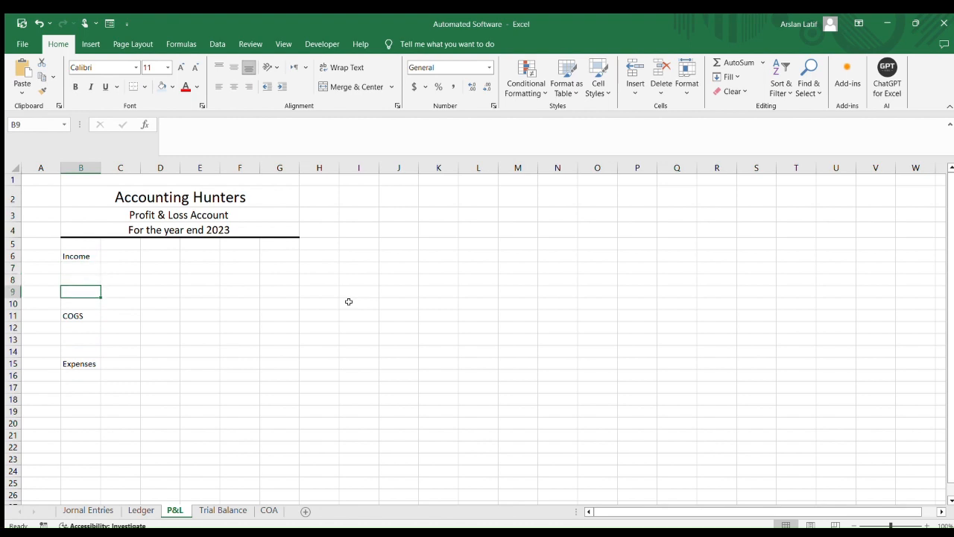
pyautogui.press('Down')
pyautogui.press('Down')
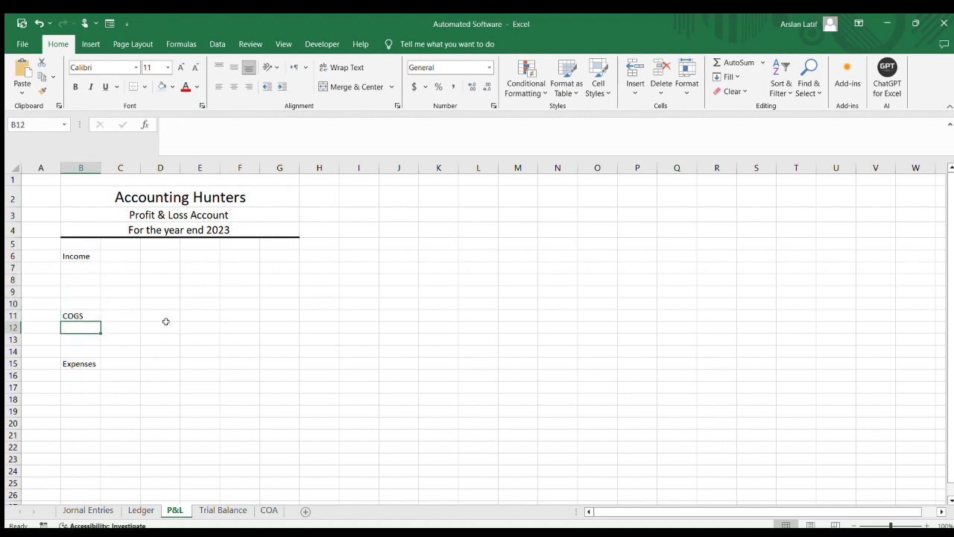
# Insert a blank row at row 14, above the Expenses label
pyautogui.click(76, 347)
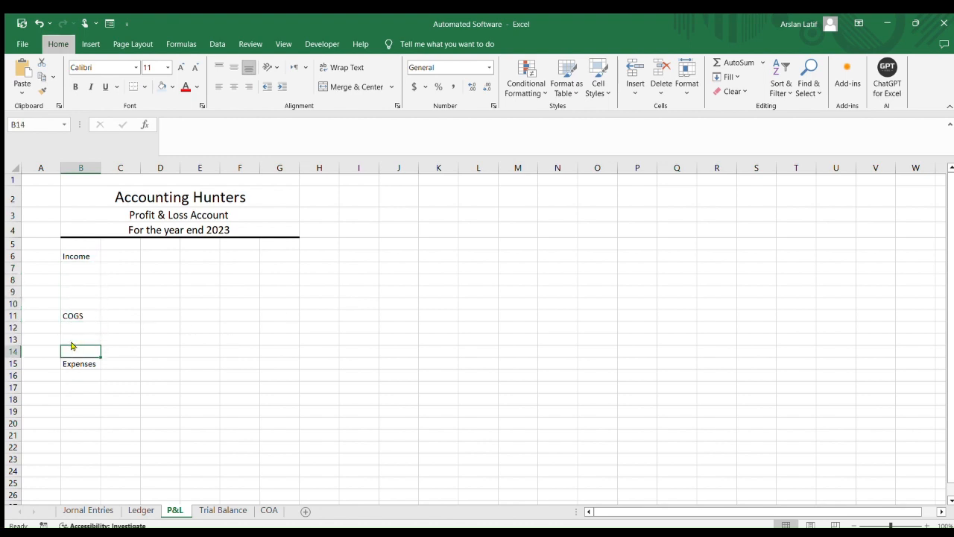
pyautogui.hotkey('alt', 'h')
pyautogui.press('i')
pyautogui.press('r')
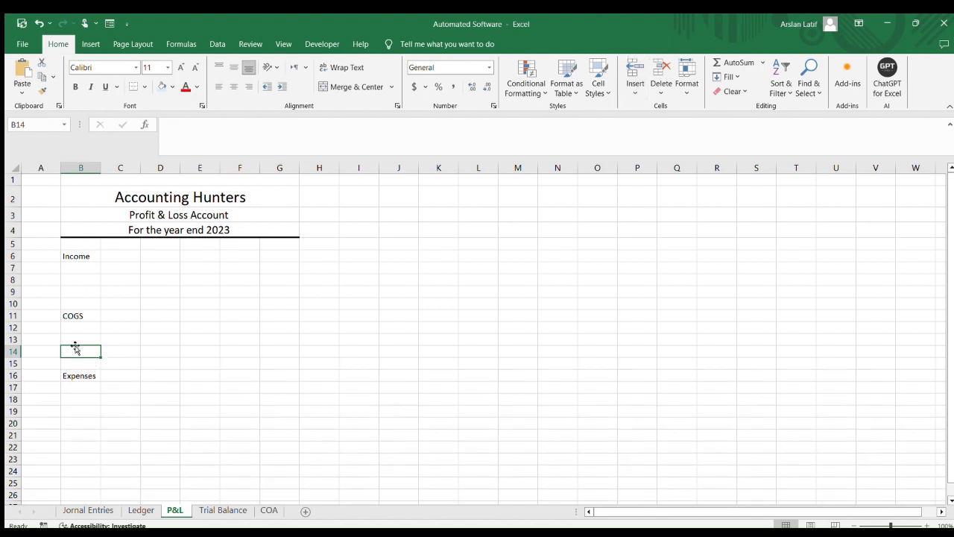
pyautogui.click(170, 337)
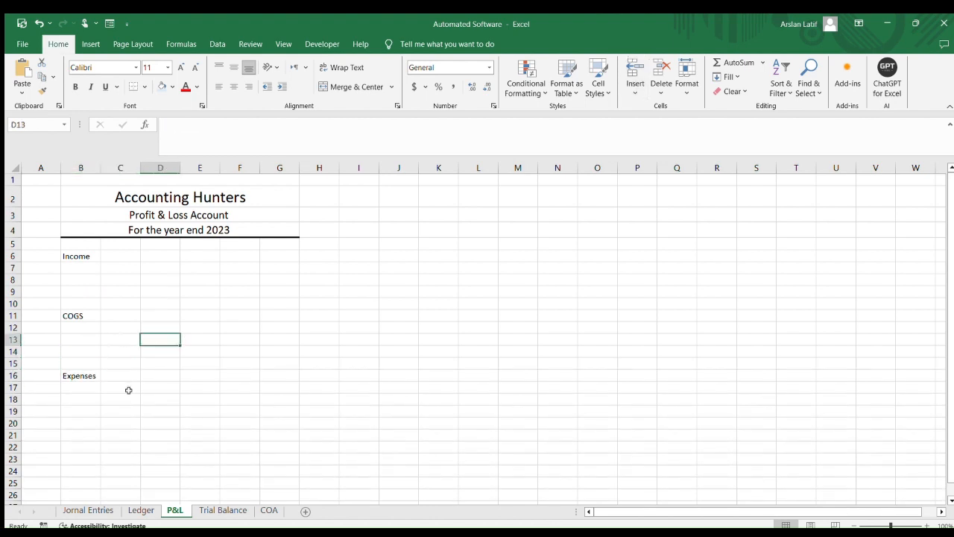
pyautogui.click(128, 389)
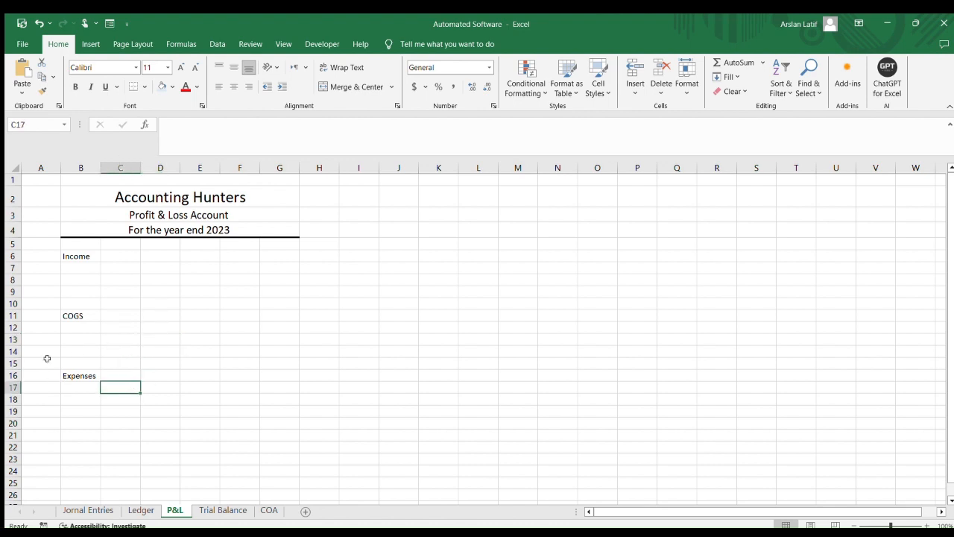
pyautogui.click(121, 297)
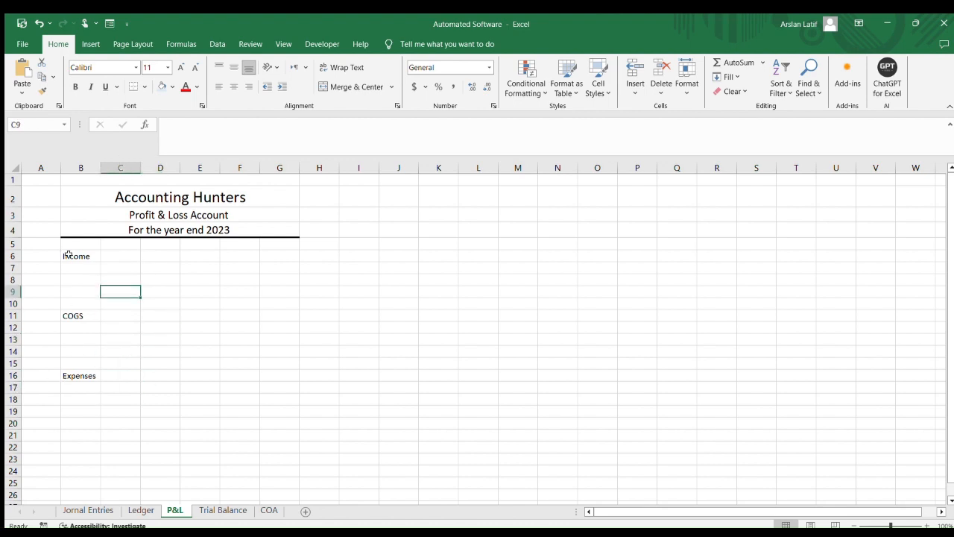
# Select the Income, COGS and Expenses rows across B to G and enlarge their font to 18
pyautogui.moveTo(68, 255); pyautogui.dragTo(293, 255)
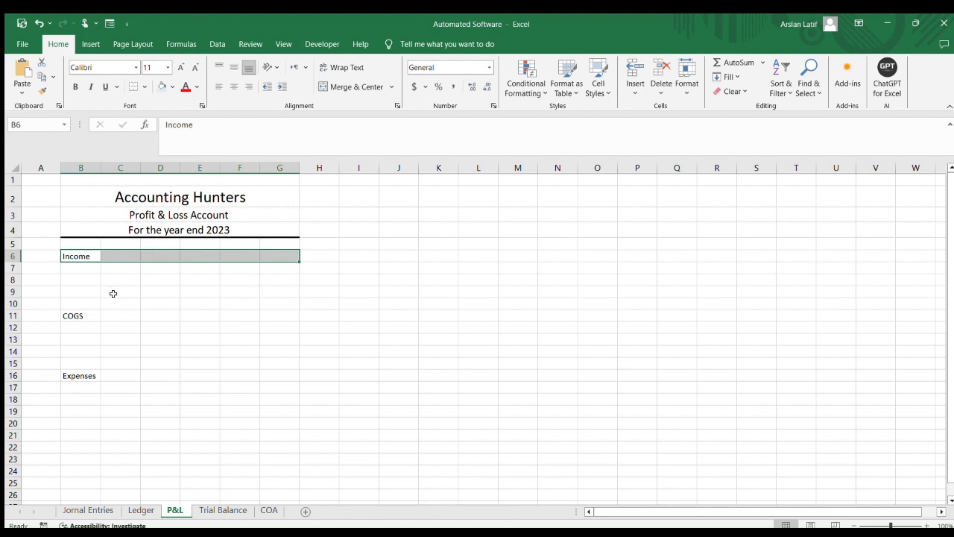
pyautogui.keyDown('ctrl'); pyautogui.moveTo(74, 317); pyautogui.dragTo(296, 317); pyautogui.keyUp('ctrl')
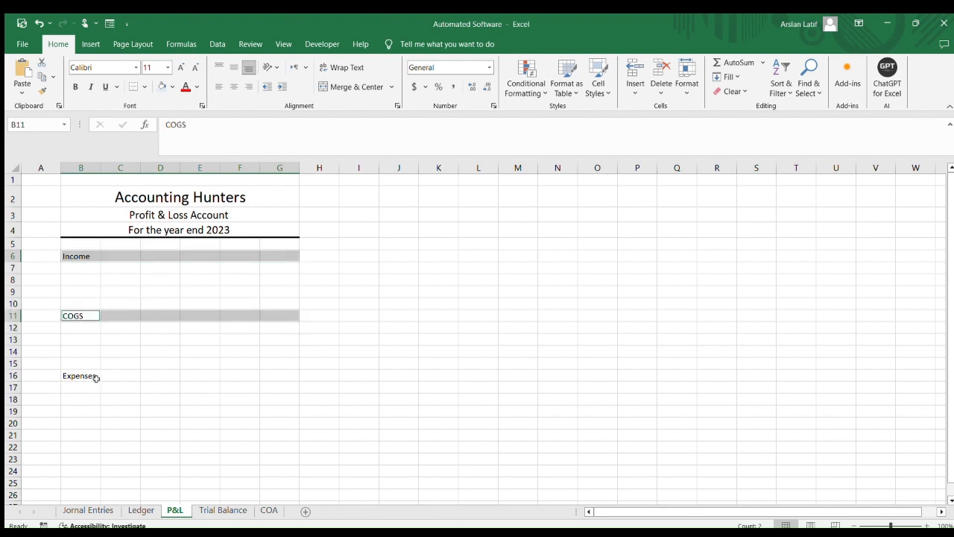
pyautogui.keyDown('ctrl'); pyautogui.moveTo(72, 374); pyautogui.dragTo(286, 374); pyautogui.keyUp('ctrl')
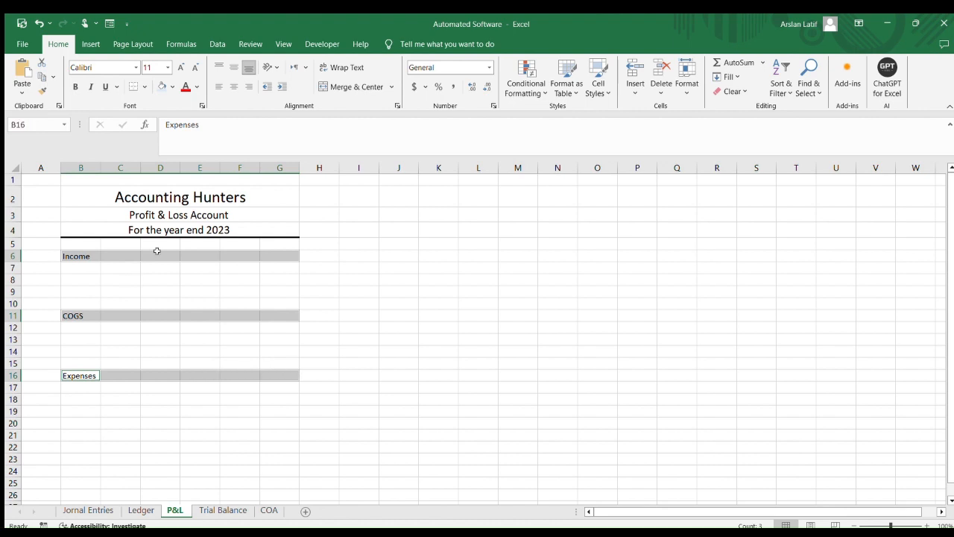
pyautogui.click(181, 66)
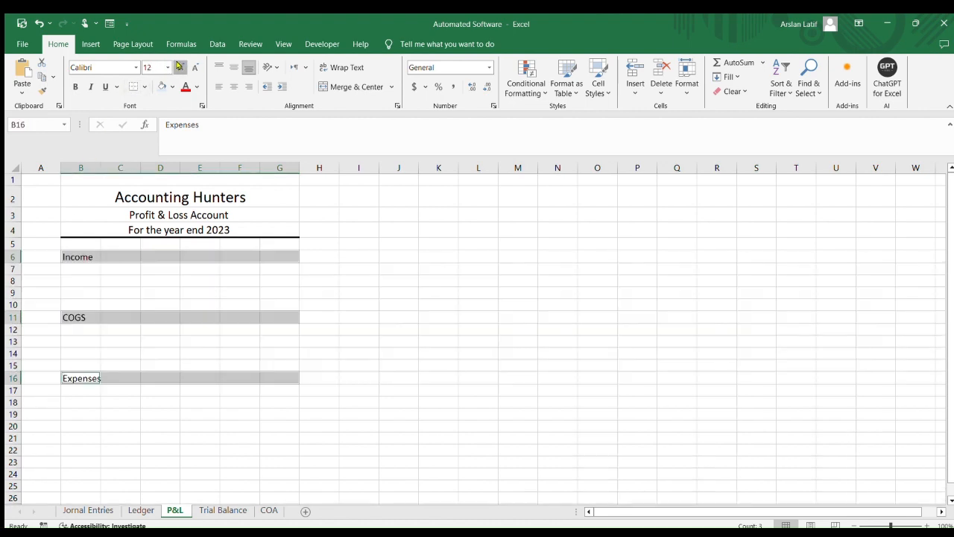
pyautogui.click(181, 66)
pyautogui.click(181, 66)
pyautogui.click(181, 67)
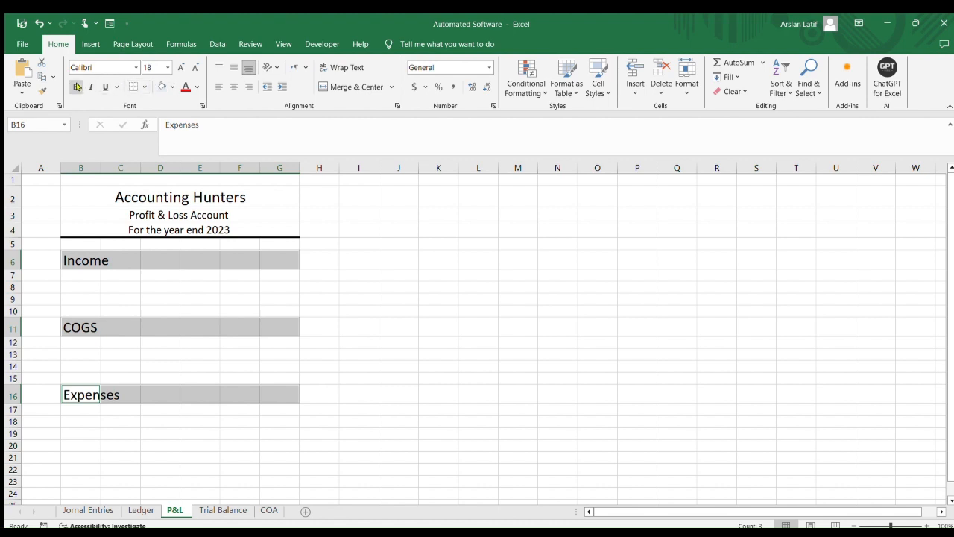
# Make the Income, COGS and Expenses label rows bold and give them a light blue fill
pyautogui.click(76, 86)
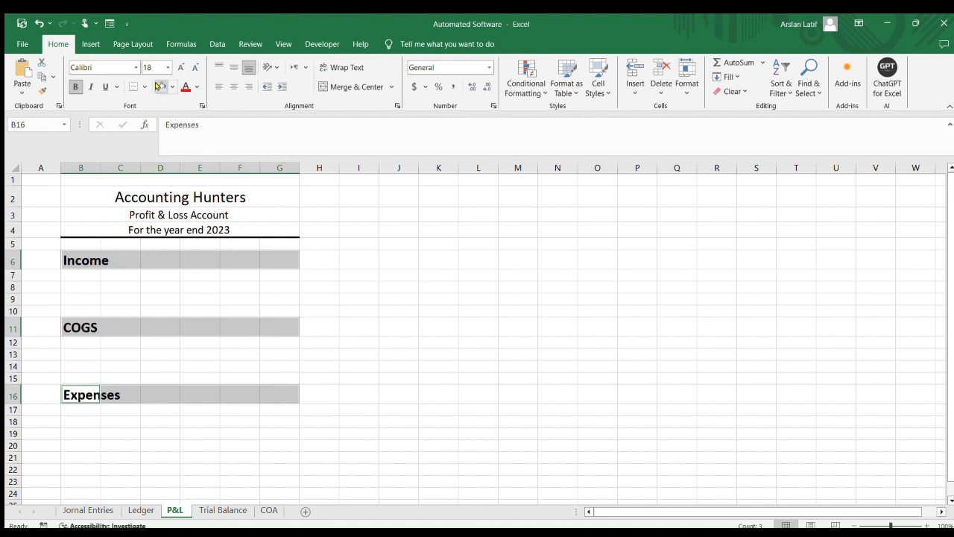
pyautogui.click(158, 87)
pyautogui.click(460, 327)
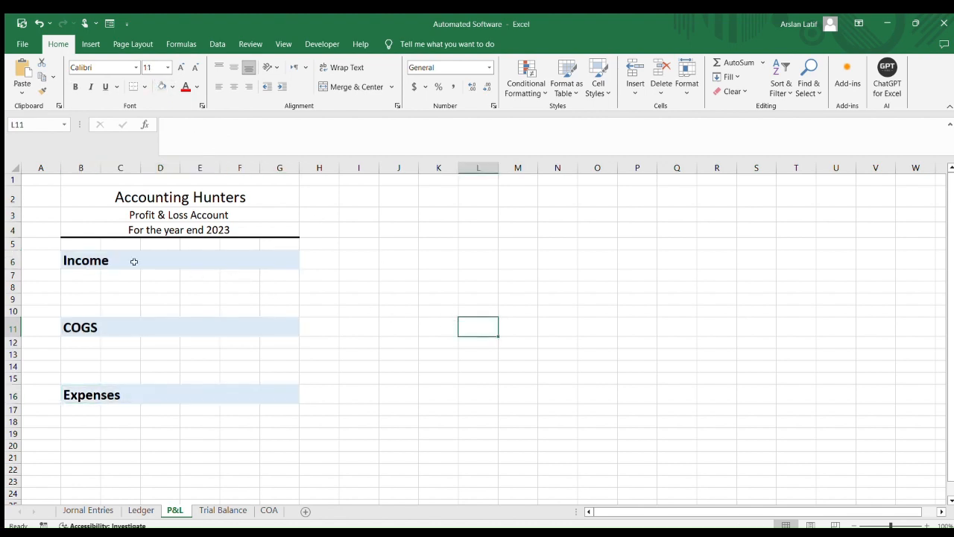
# Insert a blank row at row 8 beneath the Income label
pyautogui.click(71, 286)
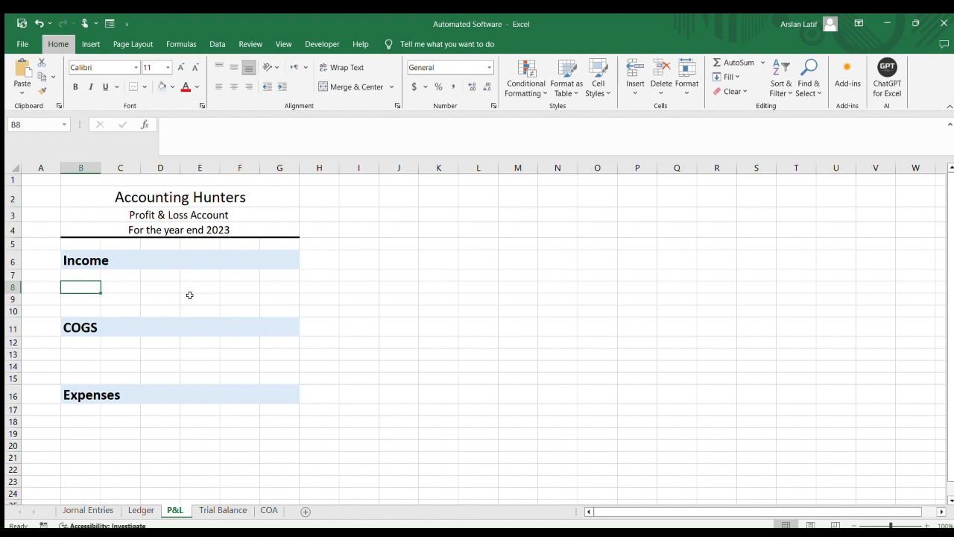
pyautogui.hotkey('alt', 'h')
pyautogui.press('i')
pyautogui.press('r')
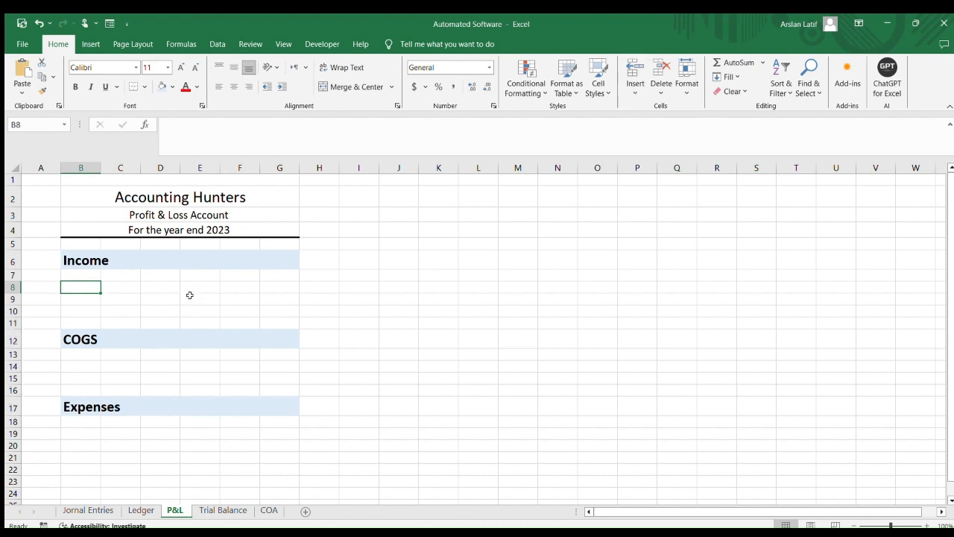
pyautogui.press('Down')
pyautogui.press('Down')
pyautogui.press('Up')
pyautogui.press('Up')
# Examine the Trial Balance sheet's account names and the account types looked up in column G
pyautogui.click(212, 510)
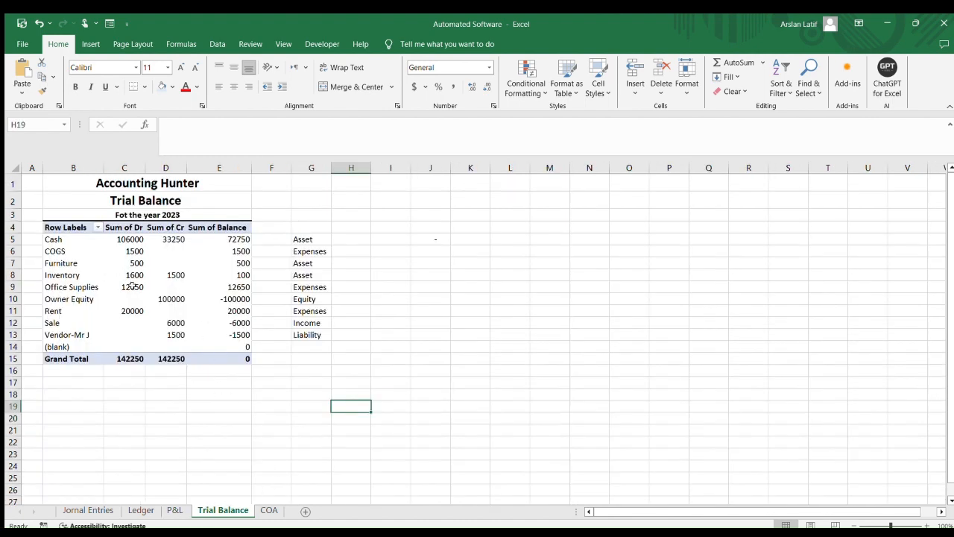
pyautogui.scroll(5, 228, 348)
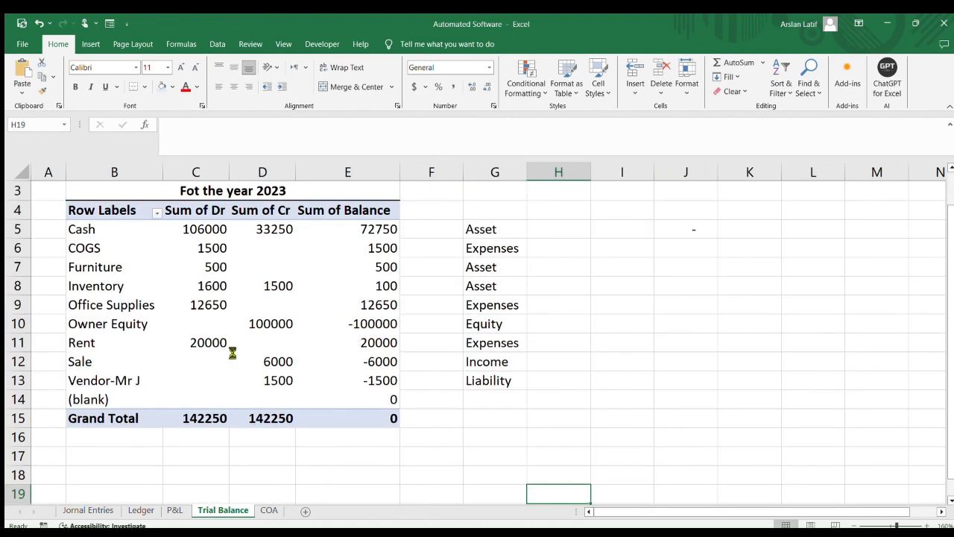
pyautogui.scroll(-1, 236, 345)
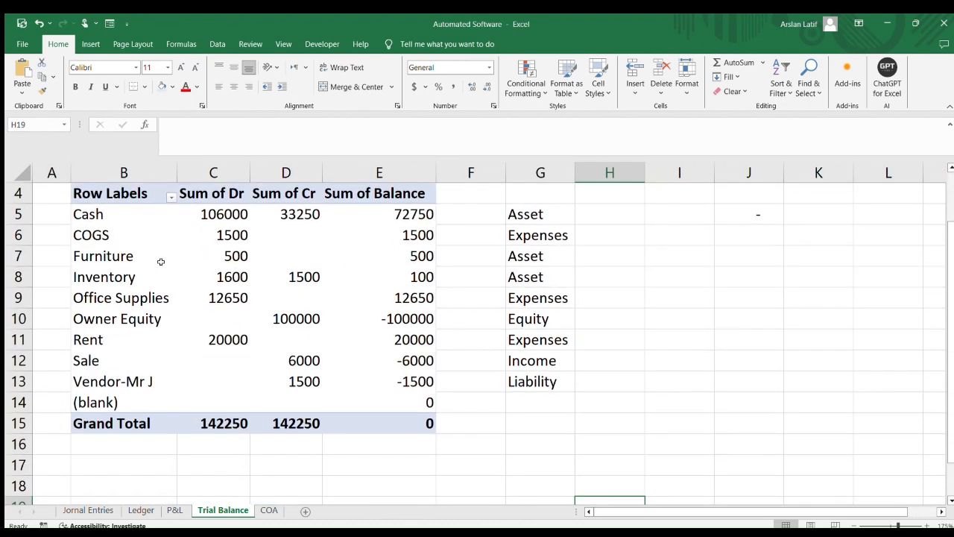
pyautogui.click(246, 215)
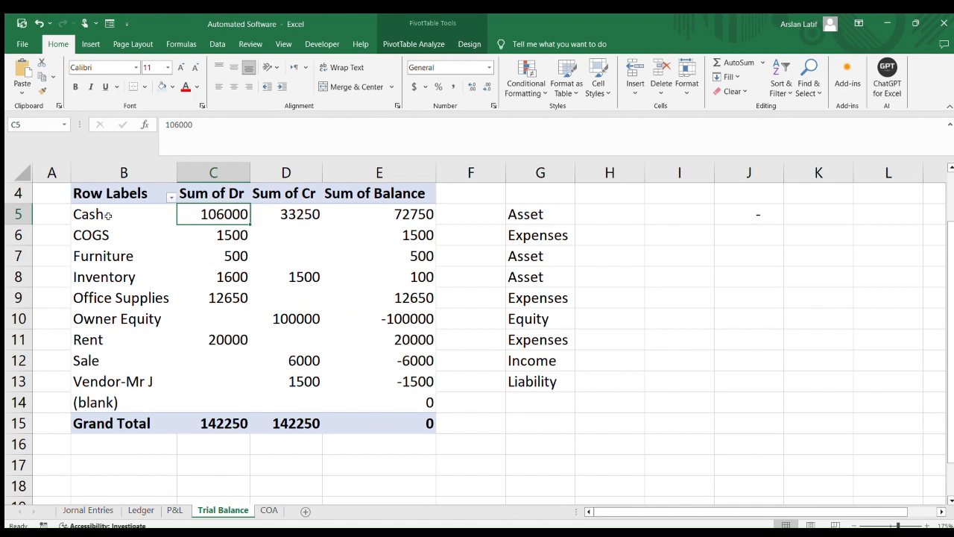
pyautogui.click(545, 208)
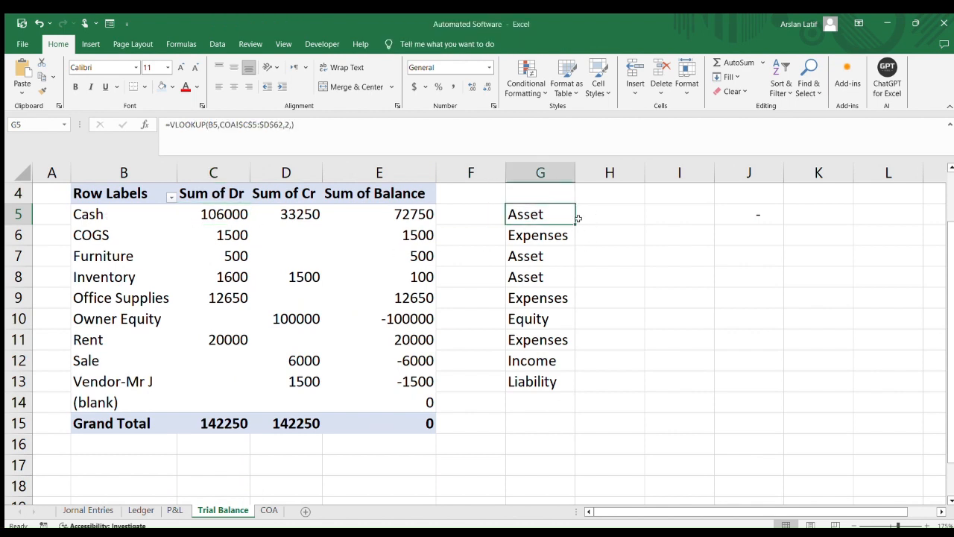
pyautogui.scroll(1, 579, 218)
pyautogui.moveTo(541, 274); pyautogui.dragTo(541, 463)
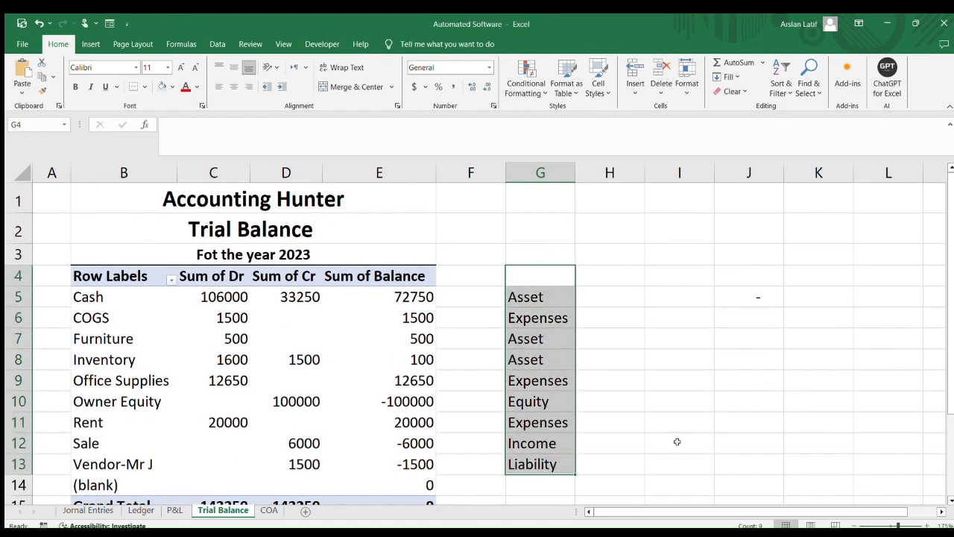
pyautogui.scroll(-1, 675, 439)
pyautogui.click(544, 422)
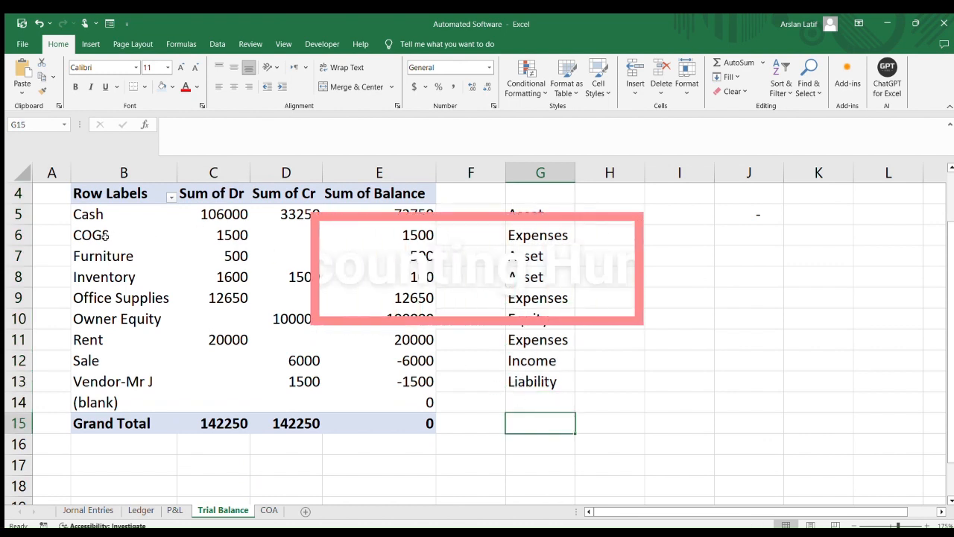
pyautogui.click(142, 235)
pyautogui.click(544, 234)
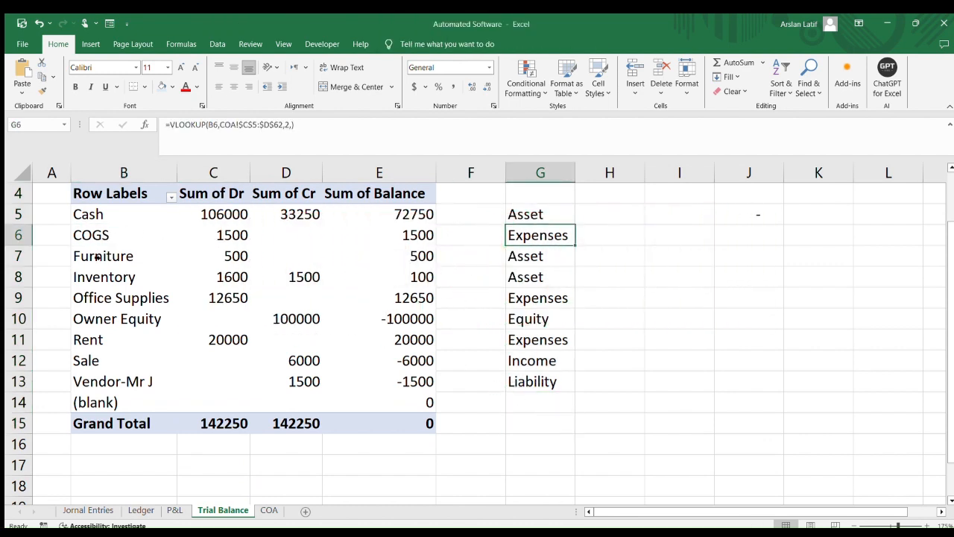
pyautogui.moveTo(131, 256); pyautogui.dragTo(411, 260)
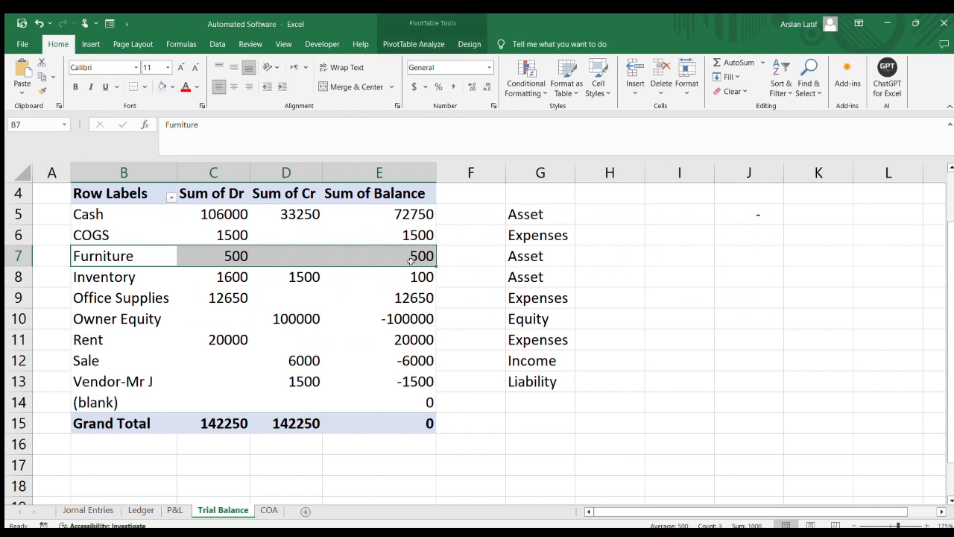
pyautogui.click(87, 281)
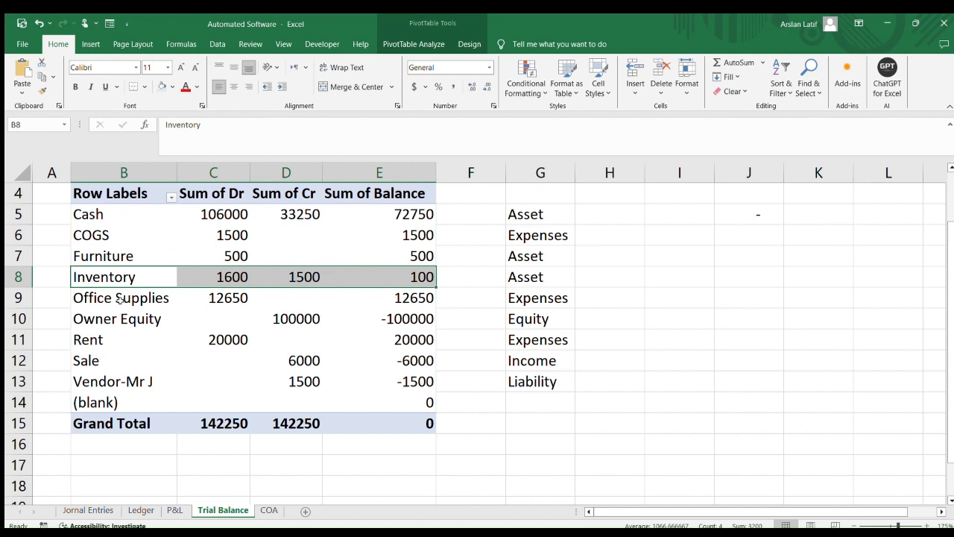
pyautogui.click(119, 299)
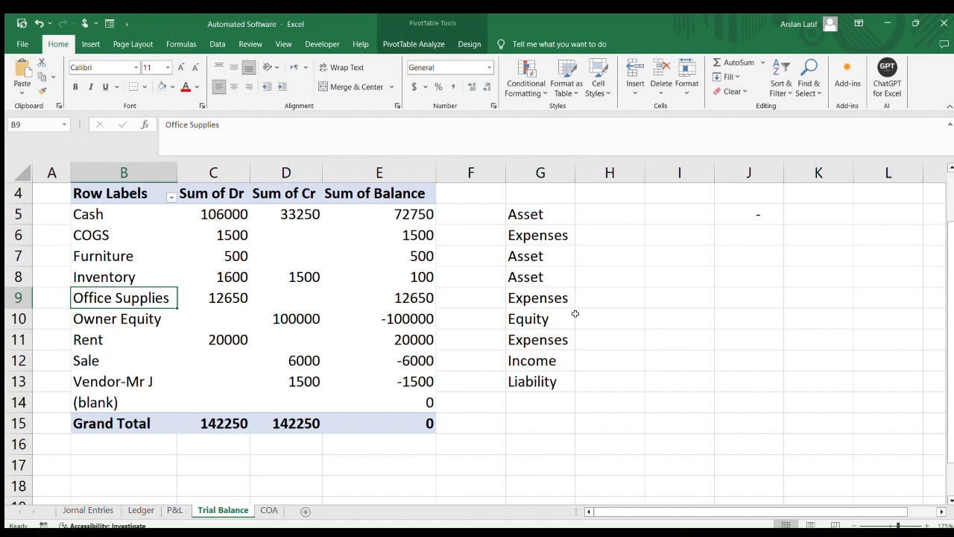
pyautogui.click(129, 320)
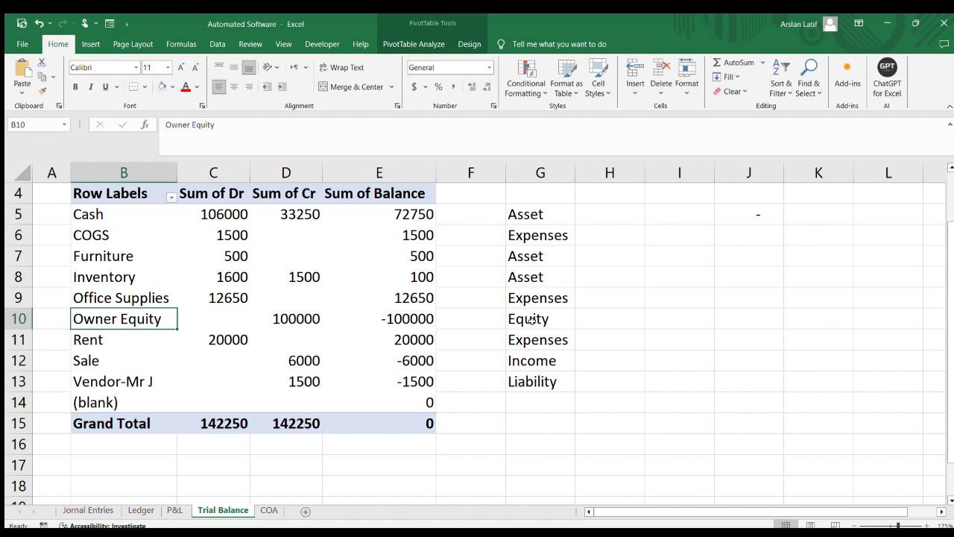
pyautogui.click(104, 341)
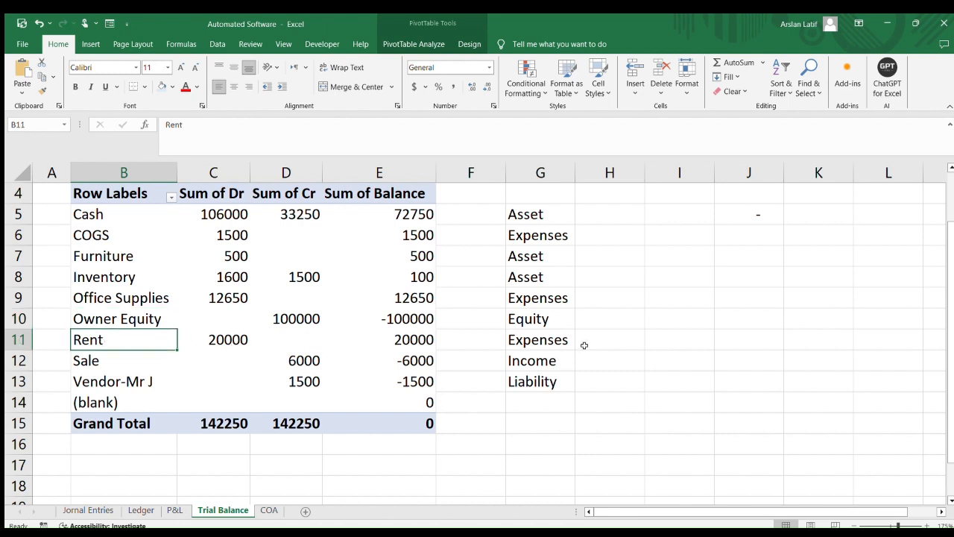
pyautogui.click(104, 361)
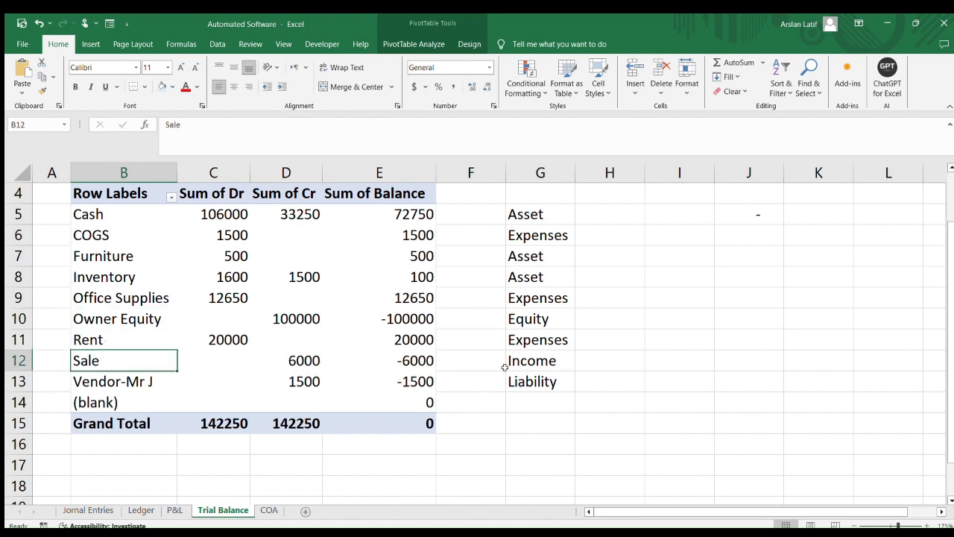
pyautogui.click(527, 365)
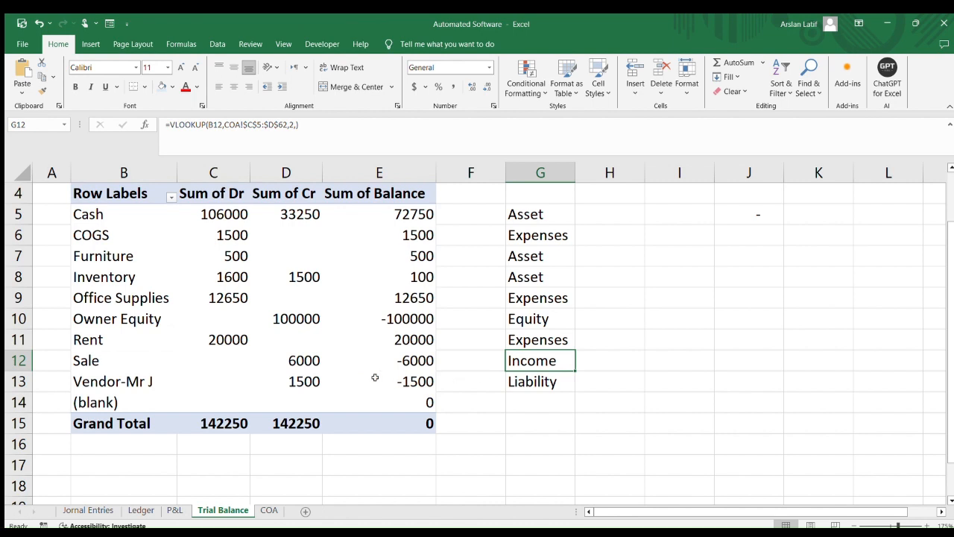
pyautogui.click(100, 383)
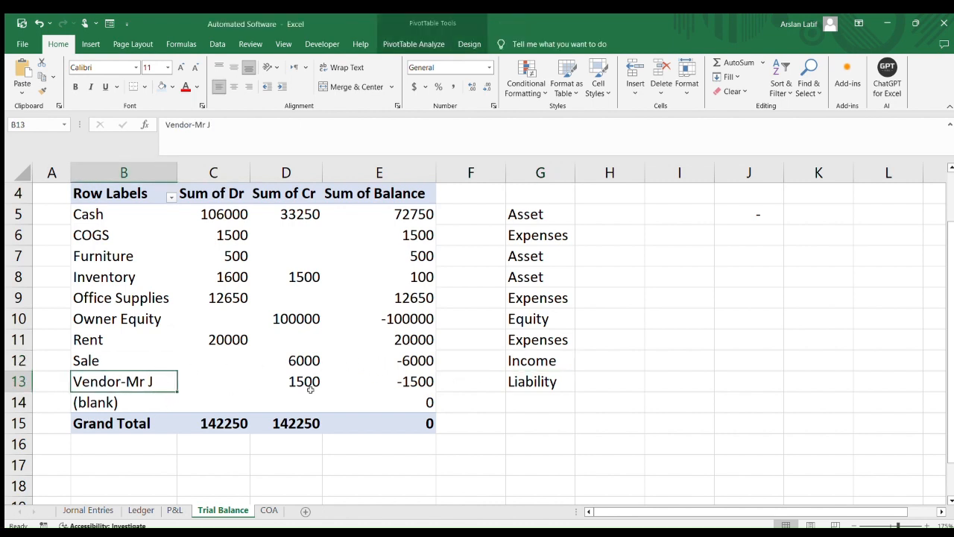
pyautogui.click(548, 383)
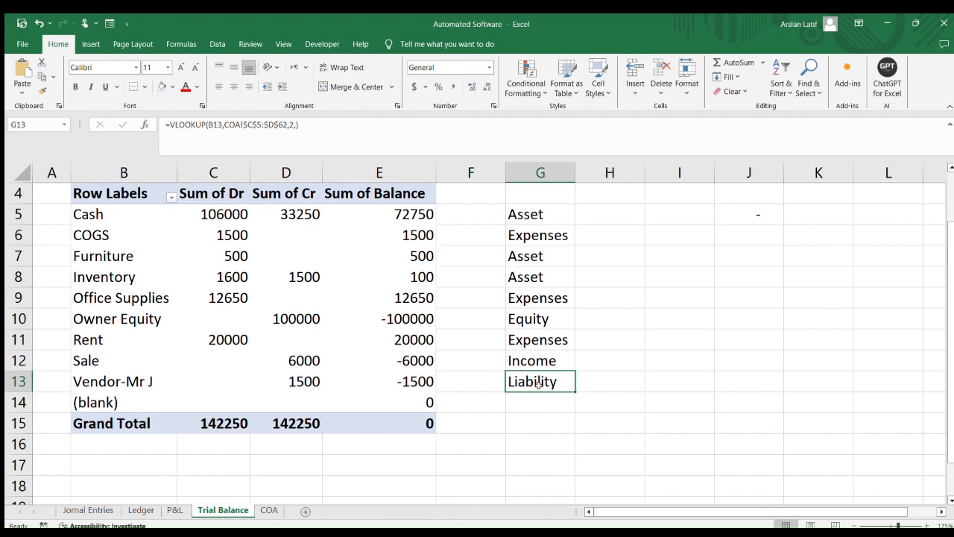
pyautogui.click(269, 510)
pyautogui.click(220, 510)
pyautogui.click(177, 510)
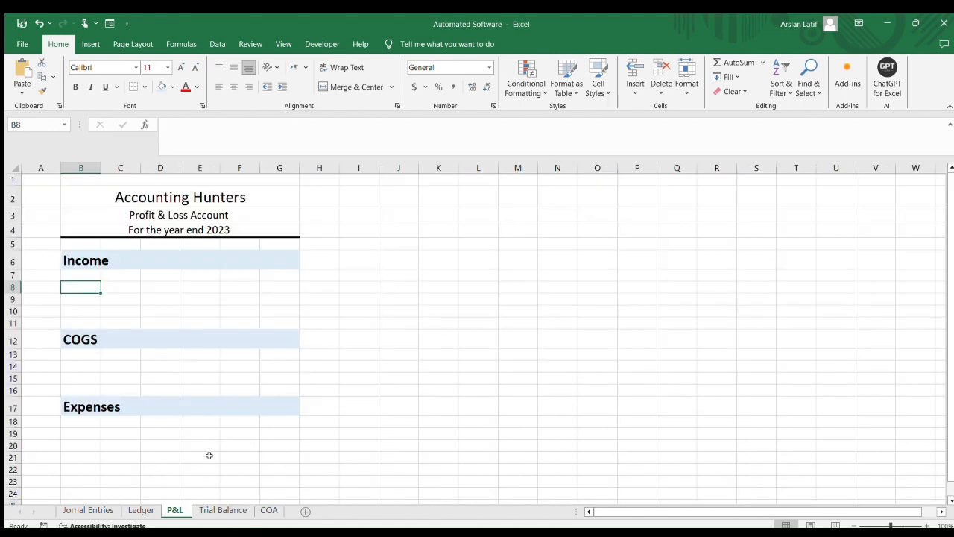
pyautogui.click(220, 510)
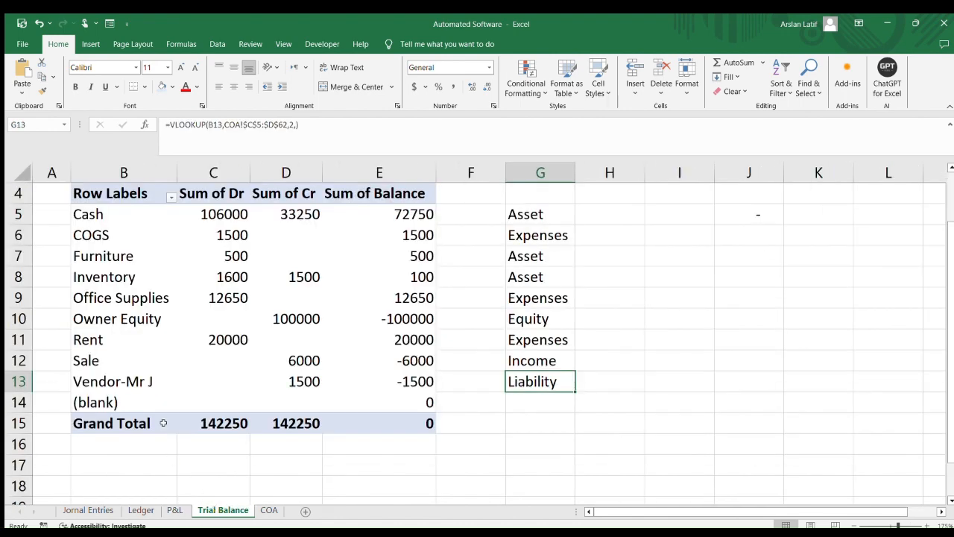
pyautogui.scroll(1, 149, 298)
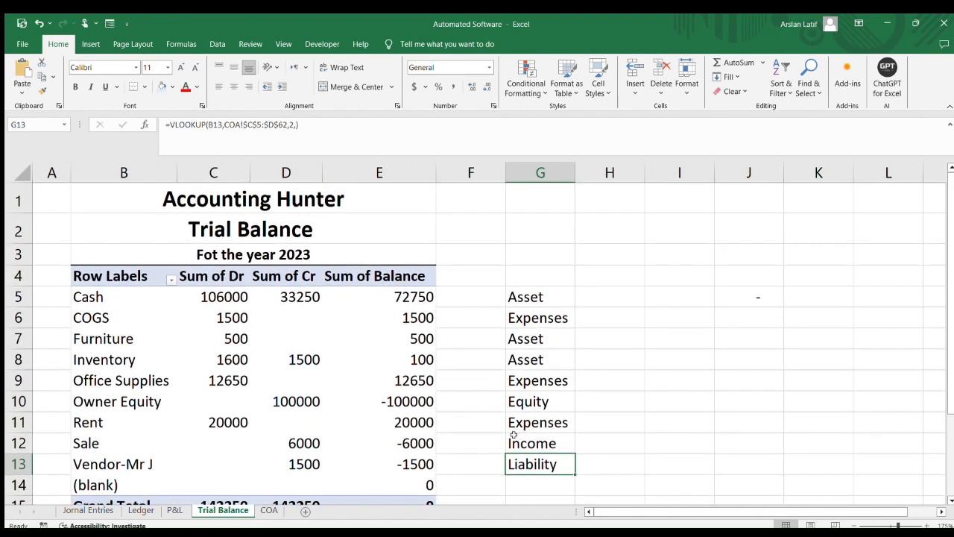
# Copy the Sale account name from the Trial Balance into P&L cell B8 and clear it again
pyautogui.click(526, 441)
pyautogui.click(137, 449)
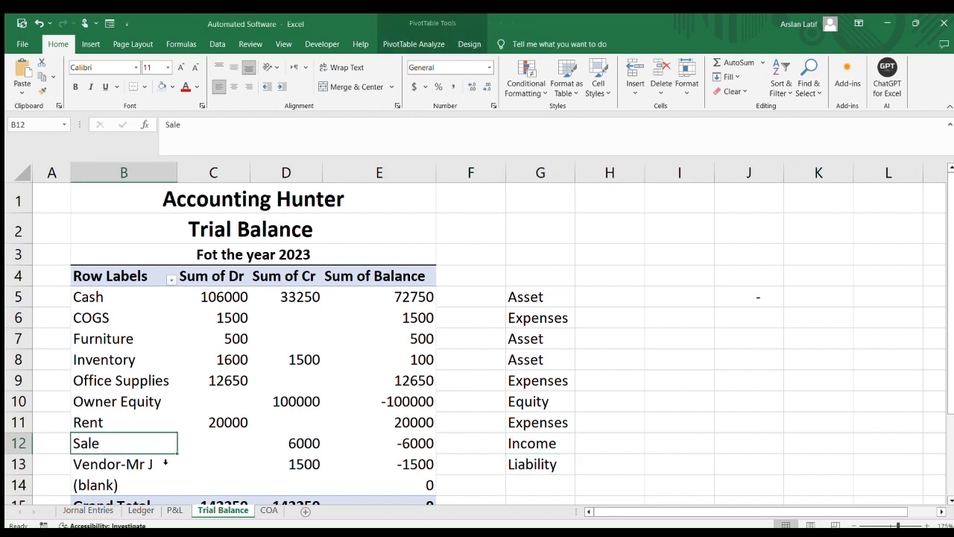
pyautogui.hotkey('ctrl', 'c')
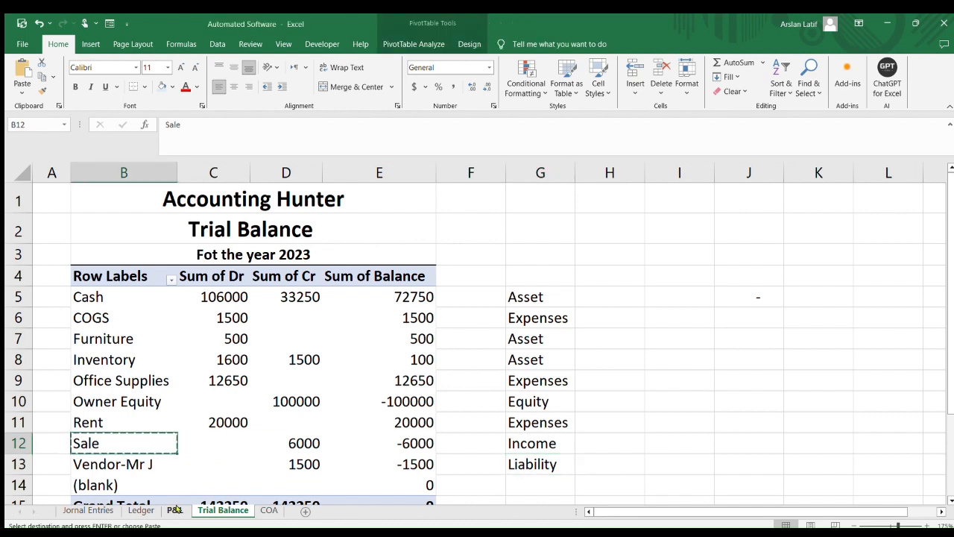
pyautogui.click(177, 509)
pyautogui.click(89, 276)
pyautogui.click(88, 287)
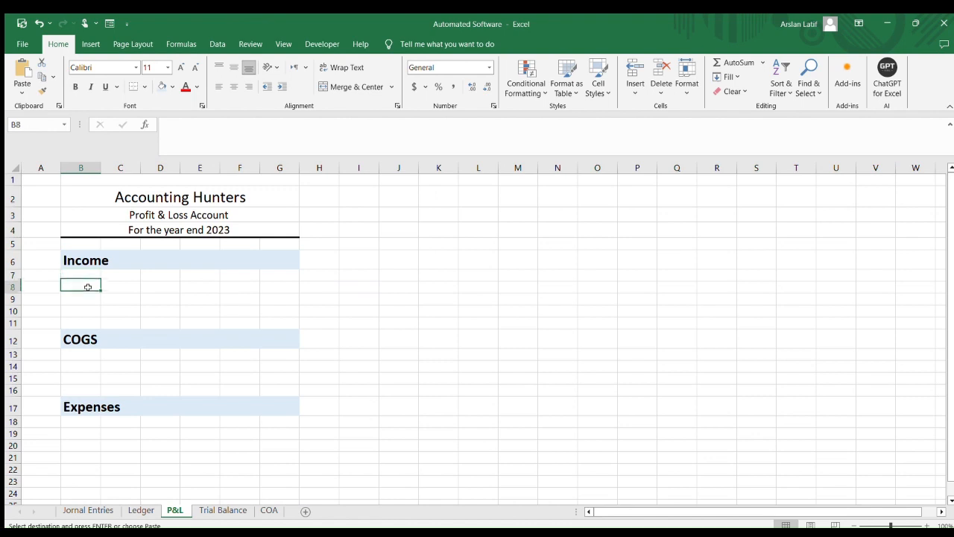
pyautogui.hotkey('ctrl', 'v')
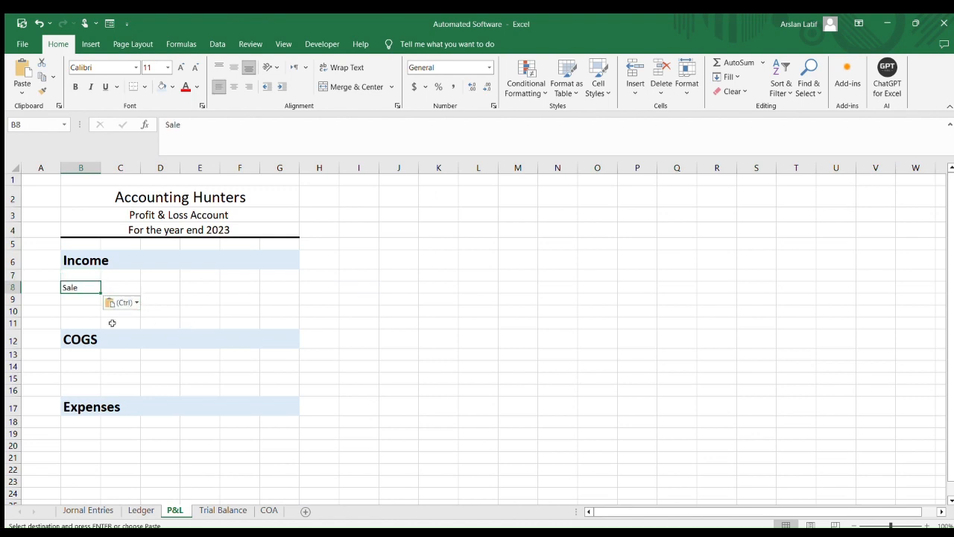
pyautogui.press('Delete')
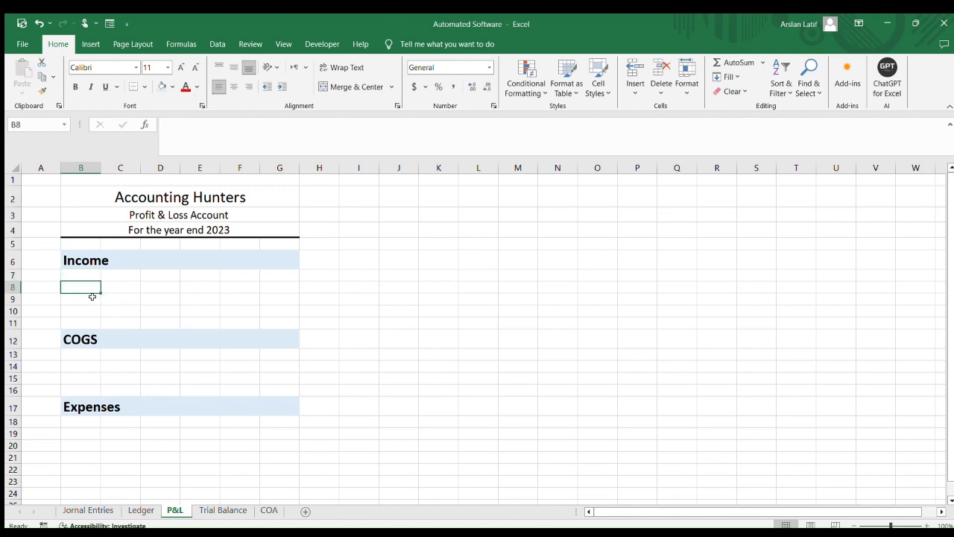
pyautogui.press('Right')
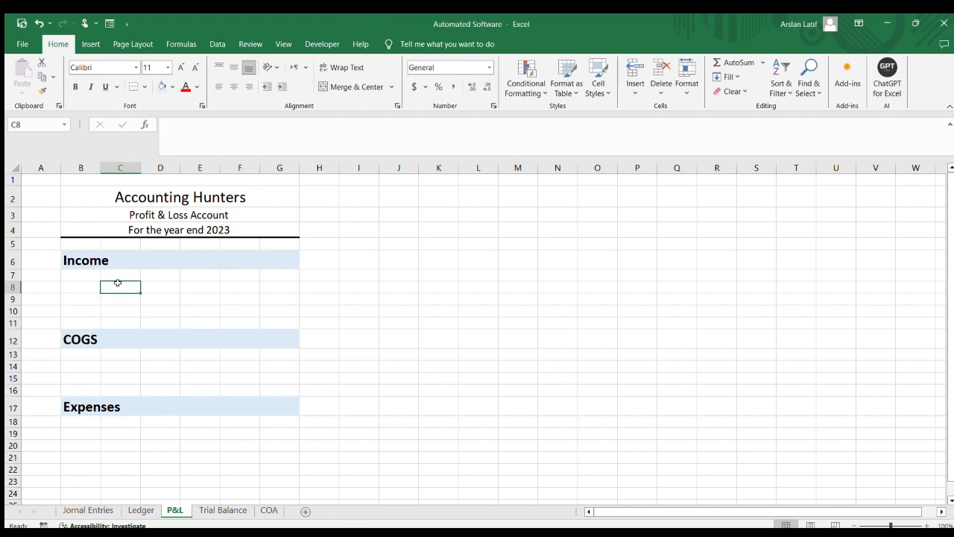
pyautogui.doubleClick(116, 288)
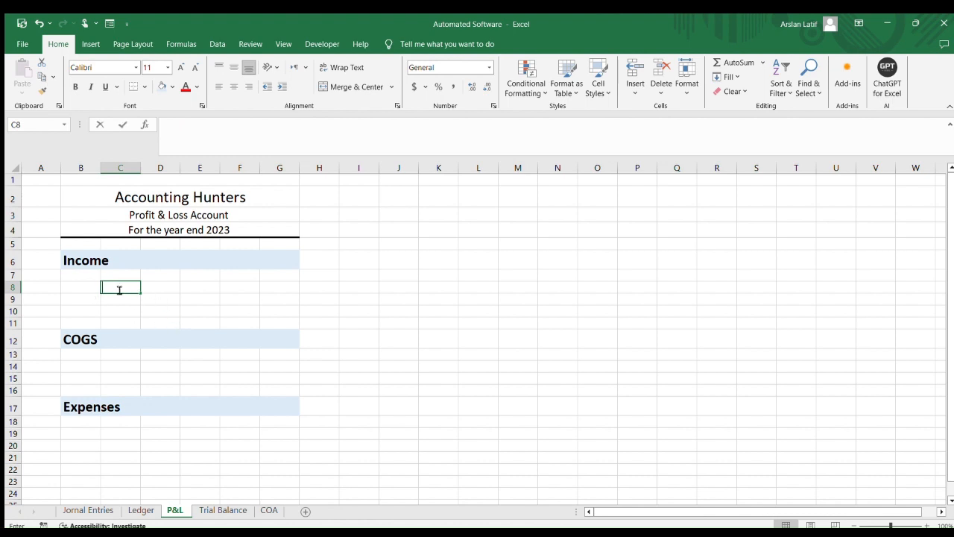
pyautogui.click(210, 313)
pyautogui.click(113, 287)
pyautogui.click(143, 509)
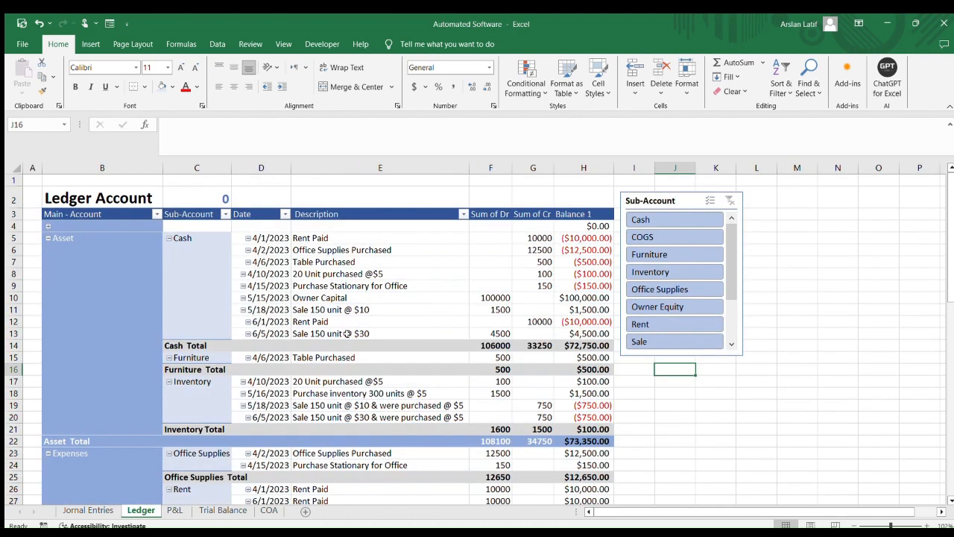
pyautogui.click(175, 510)
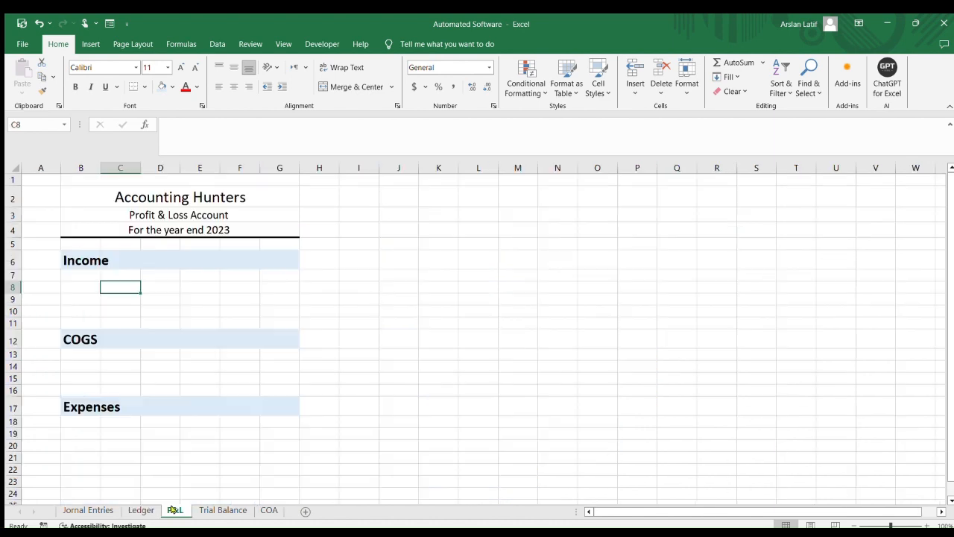
pyautogui.click(223, 510)
pyautogui.scroll(-2, 112, 318)
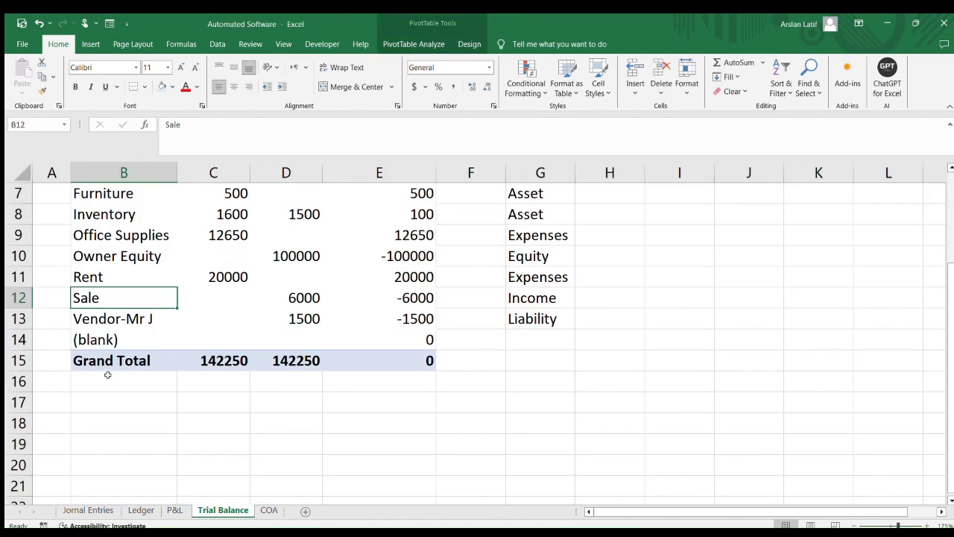
# Copy the Sale account name from the Trial Balance into P&L cell C8 under Income
pyautogui.scroll(1, 134, 331)
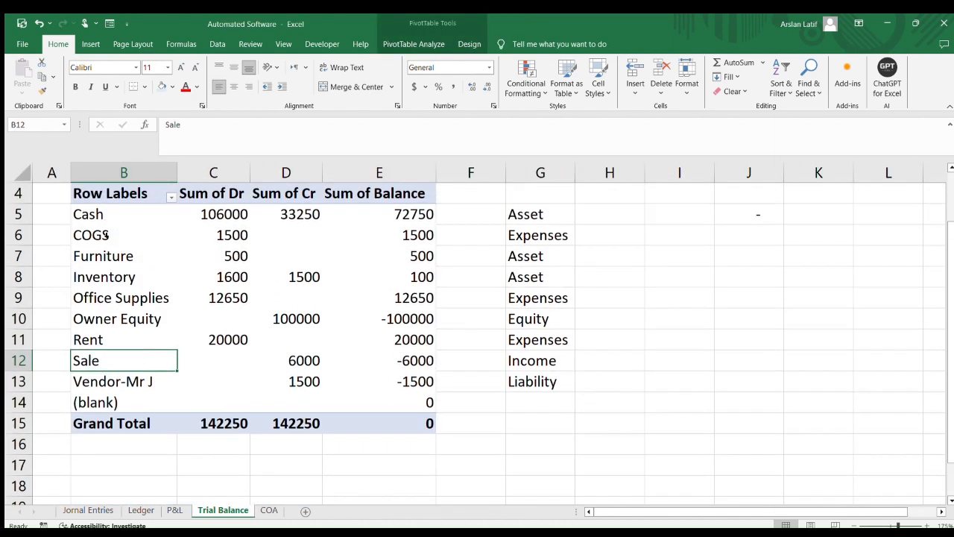
pyautogui.click(102, 367)
pyautogui.click(118, 363)
pyautogui.hotkey('ctrl', 'c')
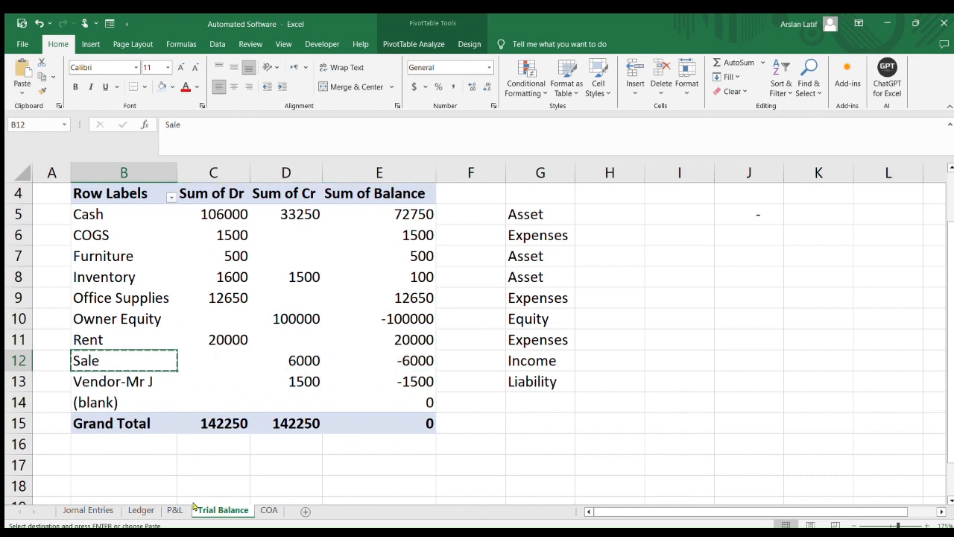
pyautogui.click(173, 510)
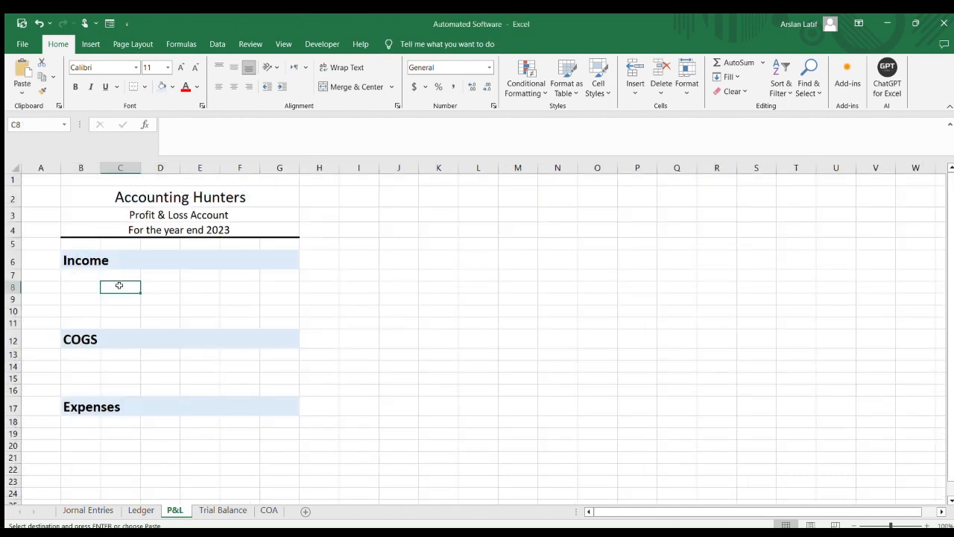
pyautogui.hotkey('ctrl', 'v')
# Copy the COGS account name from the Trial Balance into P&L cell C14 under COGS
pyautogui.click(142, 510)
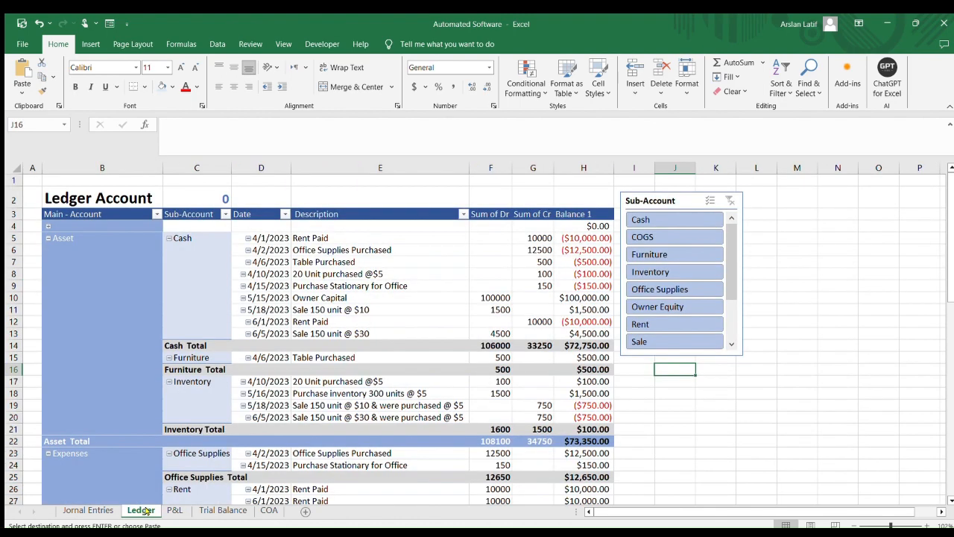
pyautogui.click(175, 511)
pyautogui.click(223, 511)
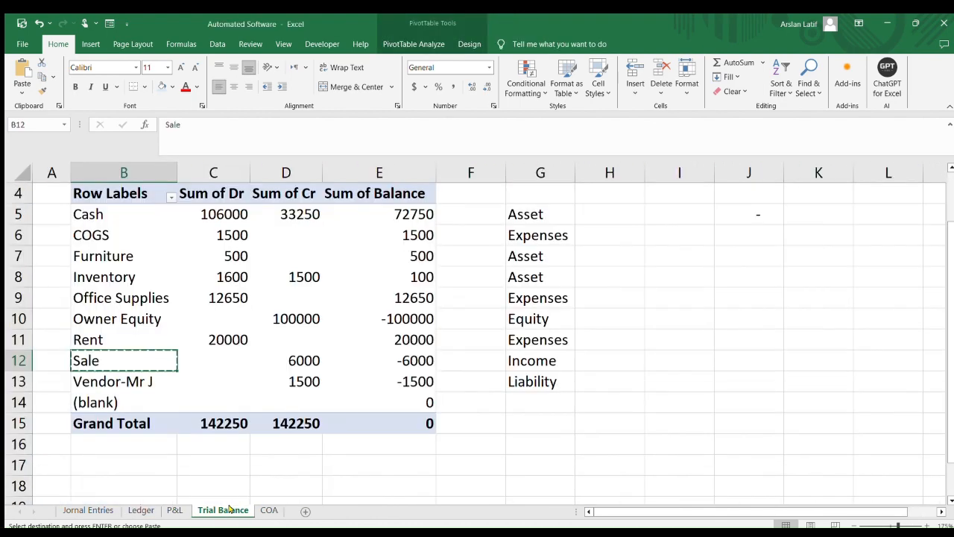
pyautogui.scroll(1, 224, 426)
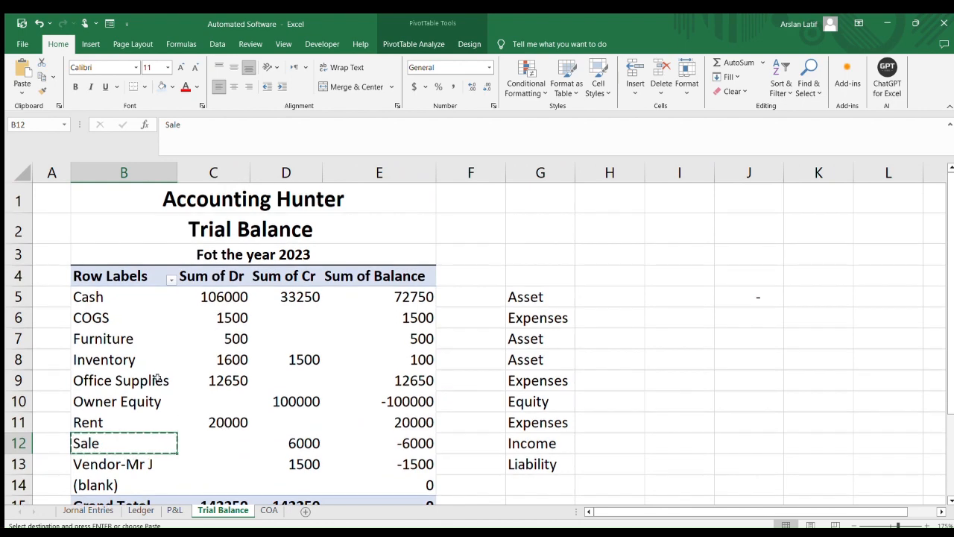
pyautogui.scroll(-1, 133, 356)
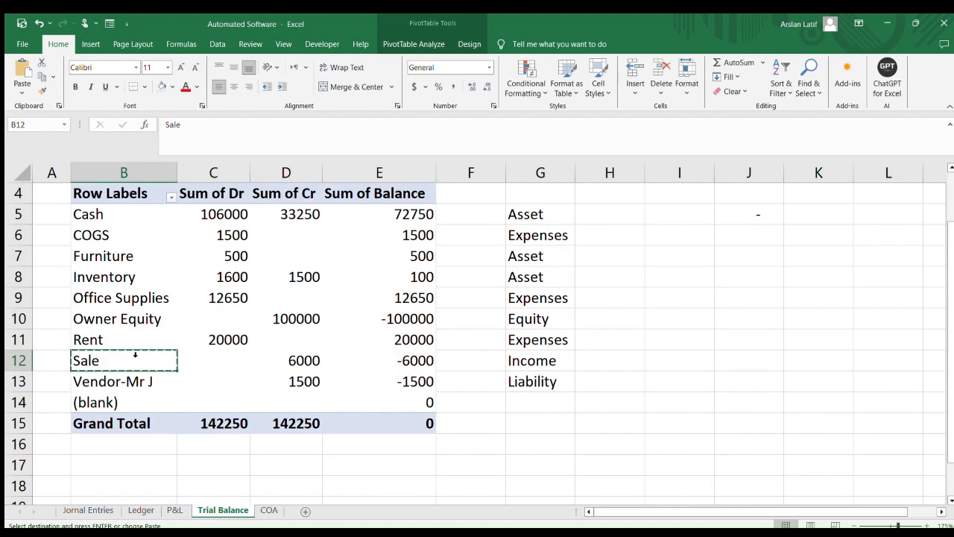
pyautogui.scroll(1, 217, 289)
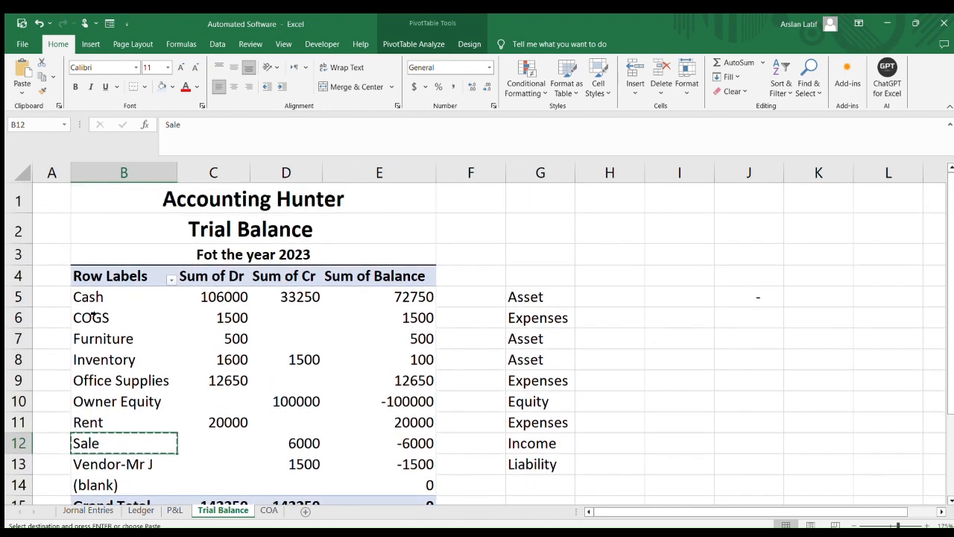
pyautogui.click(101, 319)
pyautogui.click(109, 317)
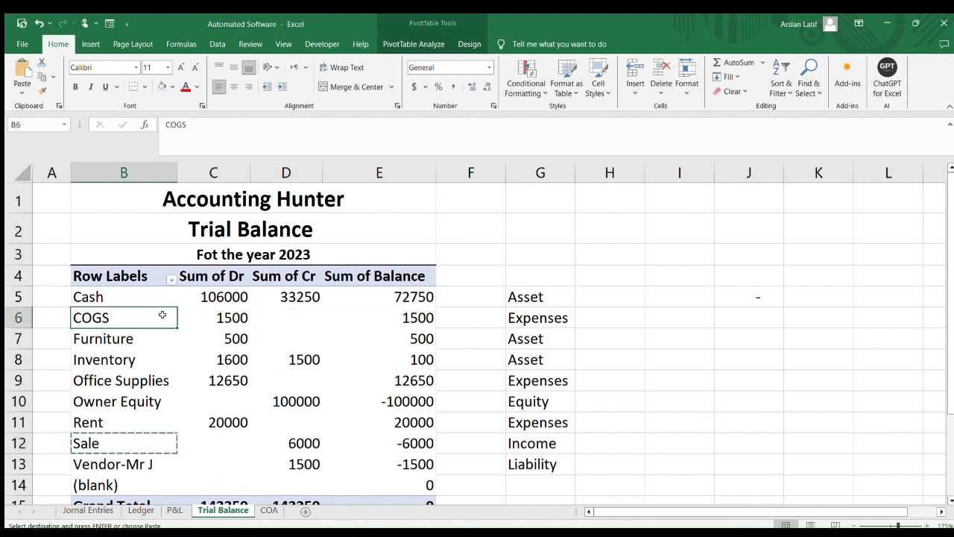
pyautogui.hotkey('ctrl', 'c')
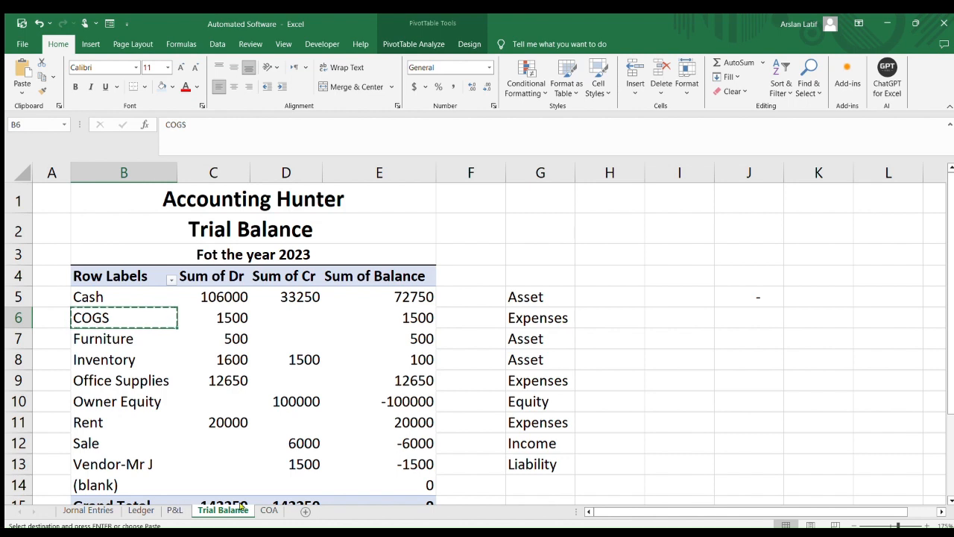
pyautogui.click(174, 510)
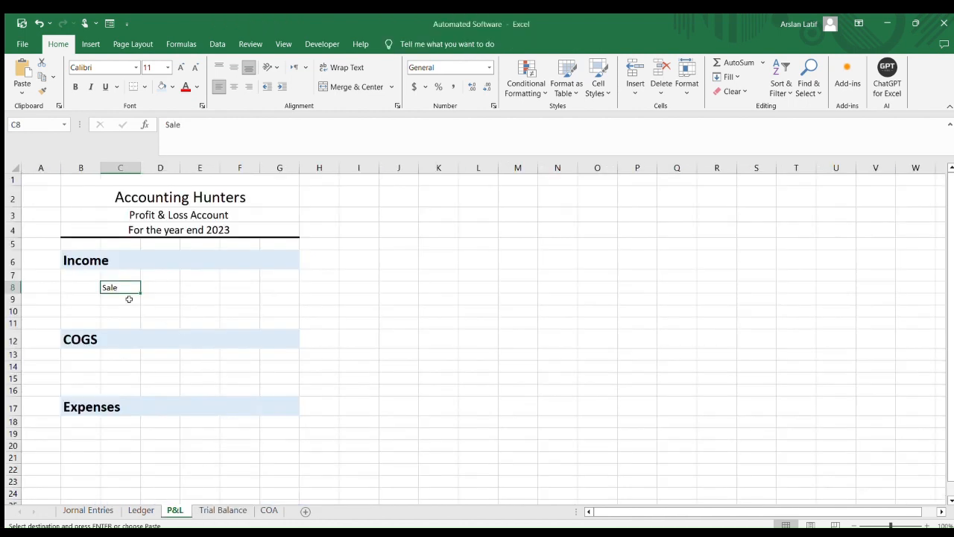
pyautogui.click(117, 365)
pyautogui.hotkey('ctrl', 'v')
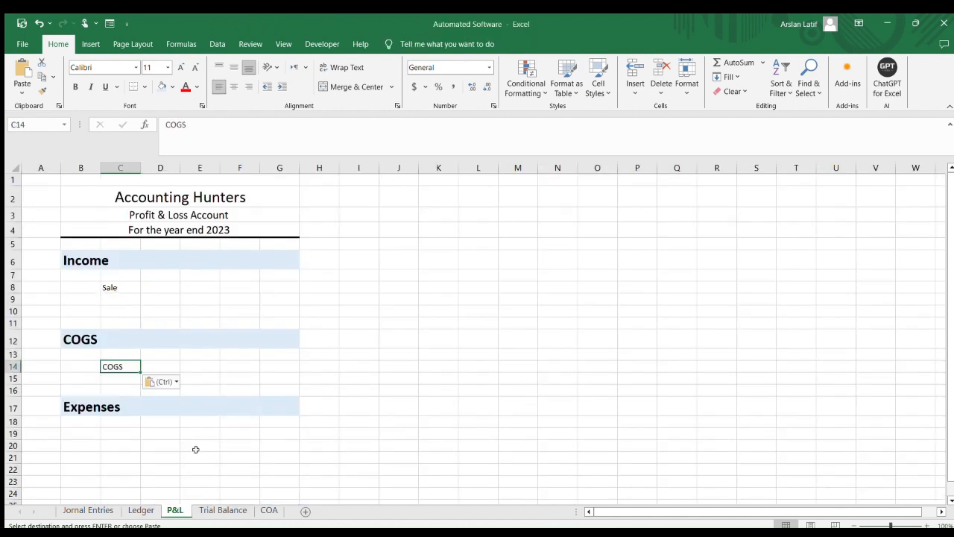
# Examine the account types returned by the VLOOKUP formulas in the Trial Balance's column G
pyautogui.click(208, 511)
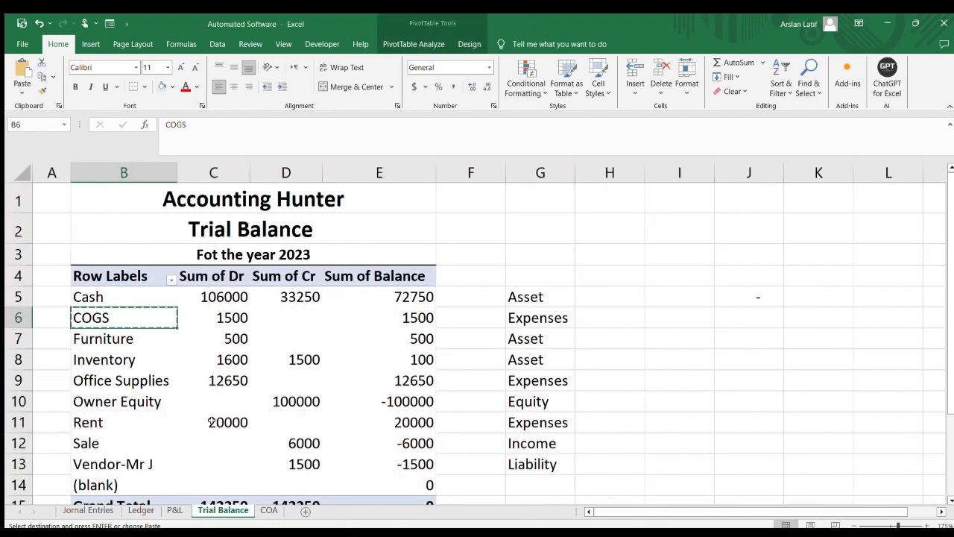
pyautogui.scroll(-1, 212, 421)
pyautogui.scroll(1, 161, 359)
pyautogui.click(114, 295)
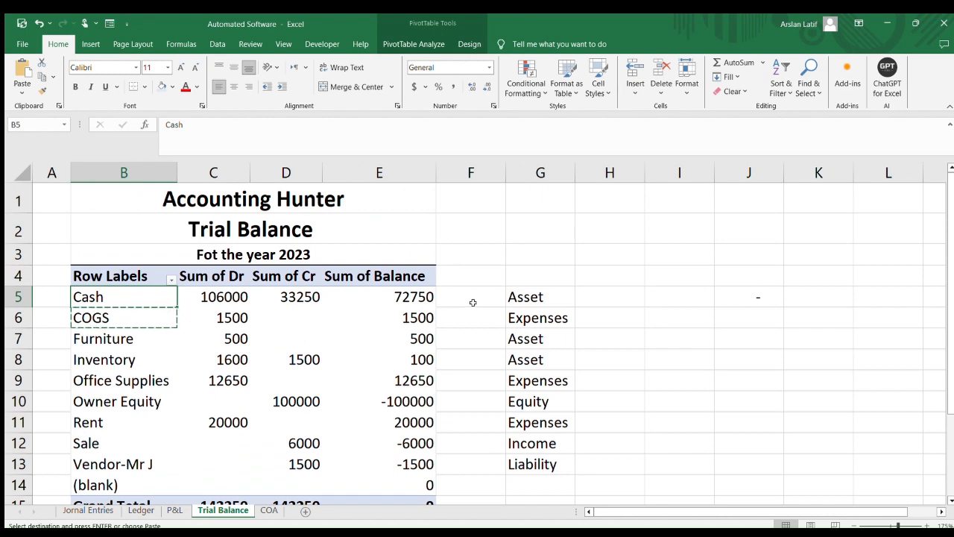
pyautogui.click(525, 298)
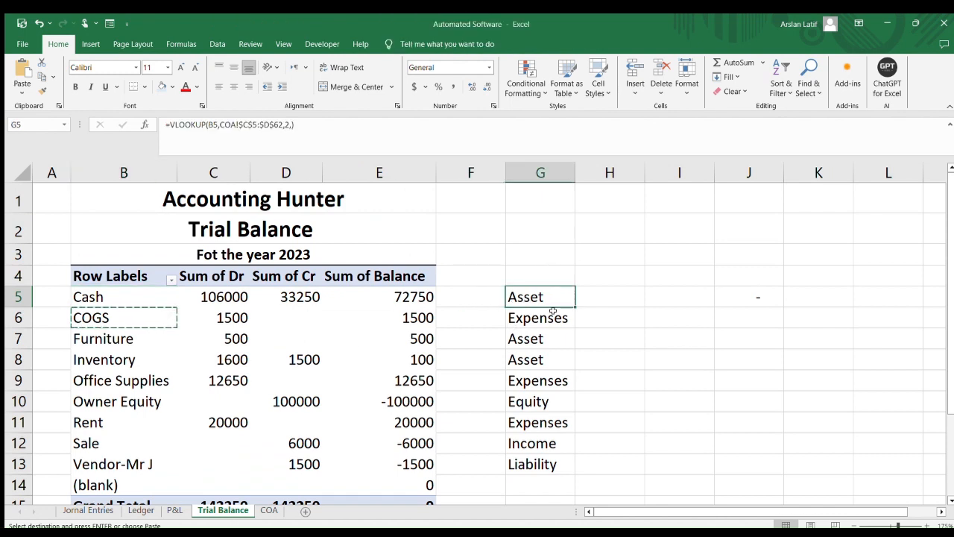
pyautogui.moveTo(554, 277); pyautogui.dragTo(553, 468)
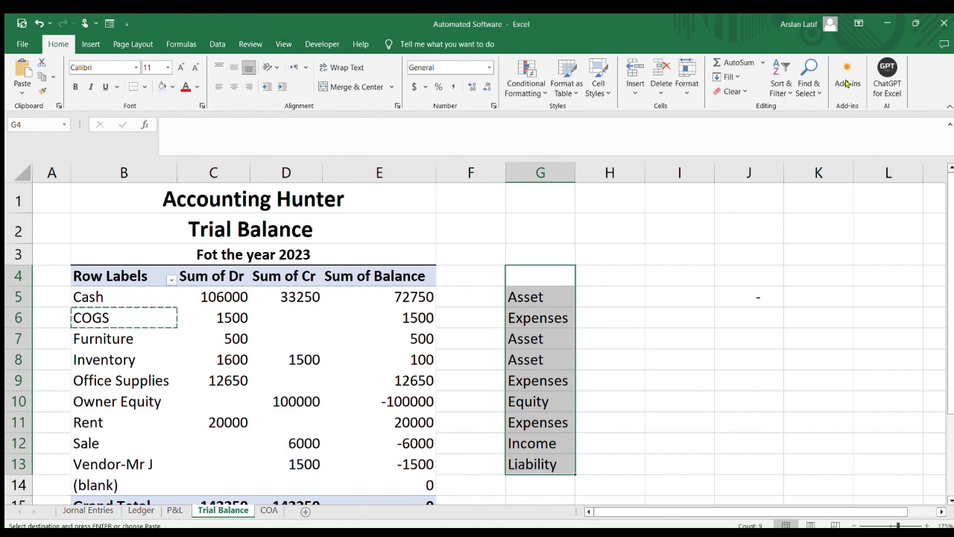
pyautogui.scroll(-4, 745, 184)
pyautogui.scroll(4, 768, 185)
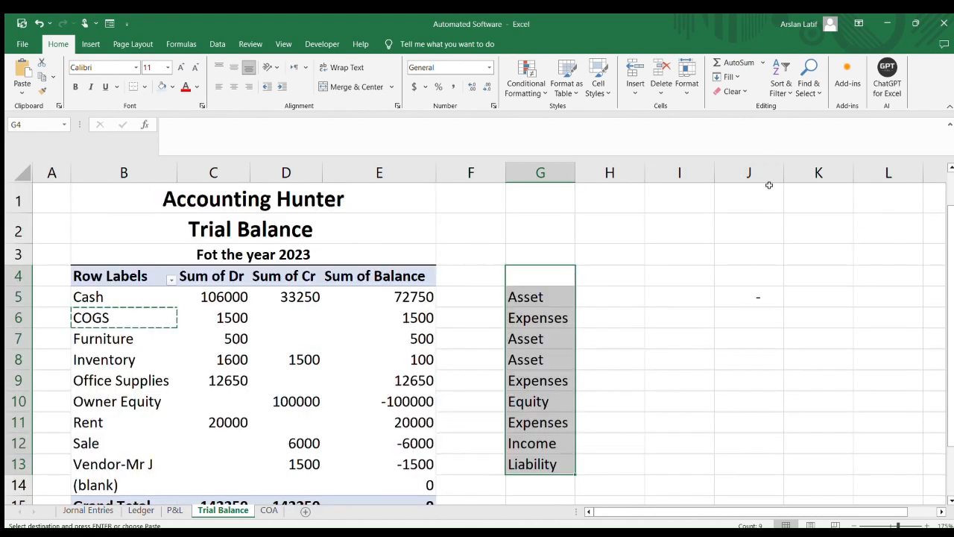
pyautogui.click(658, 313)
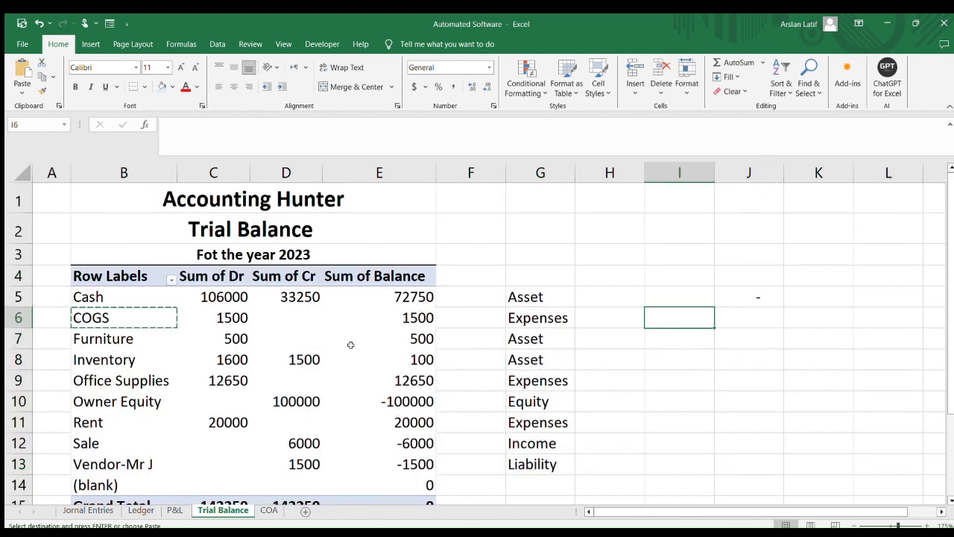
pyautogui.scroll(-1, 482, 306)
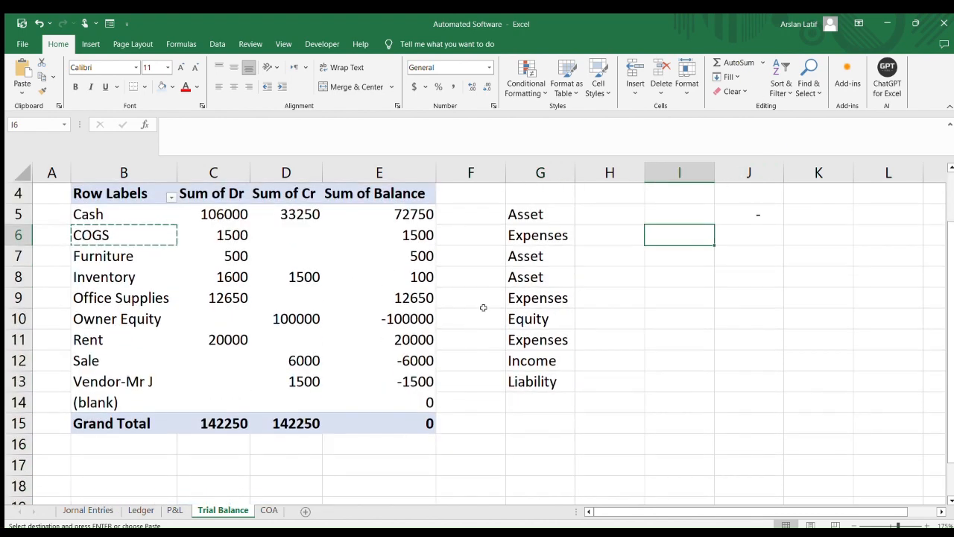
pyautogui.click(542, 237)
pyautogui.click(544, 297)
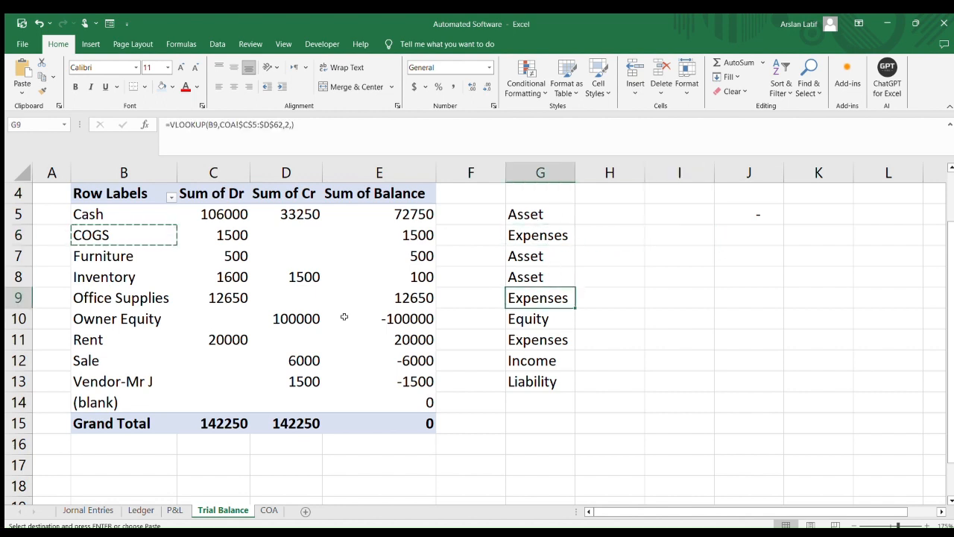
# Copy the Office Supplies account name from the Trial Balance into P&L cell C19 under Expenses
pyautogui.click(123, 298)
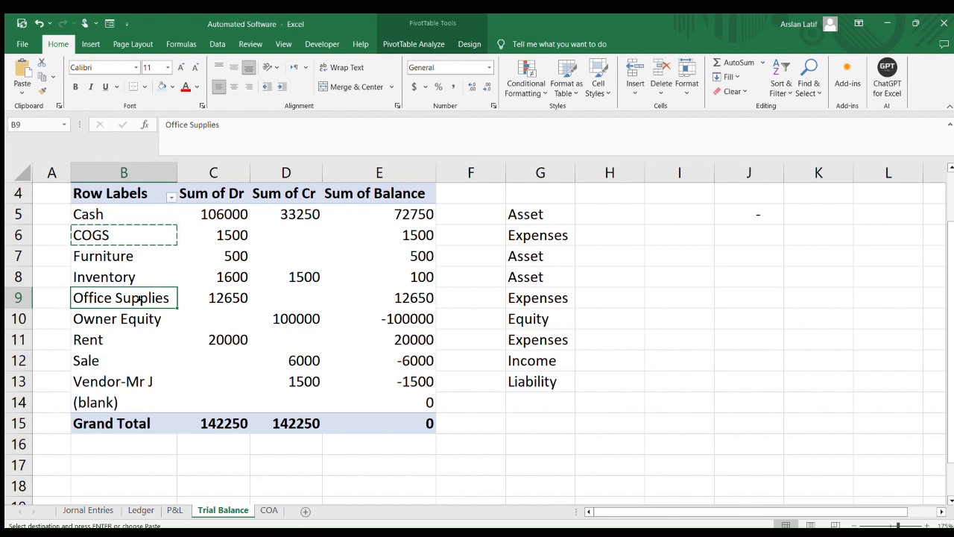
pyautogui.hotkey('ctrl', 'c')
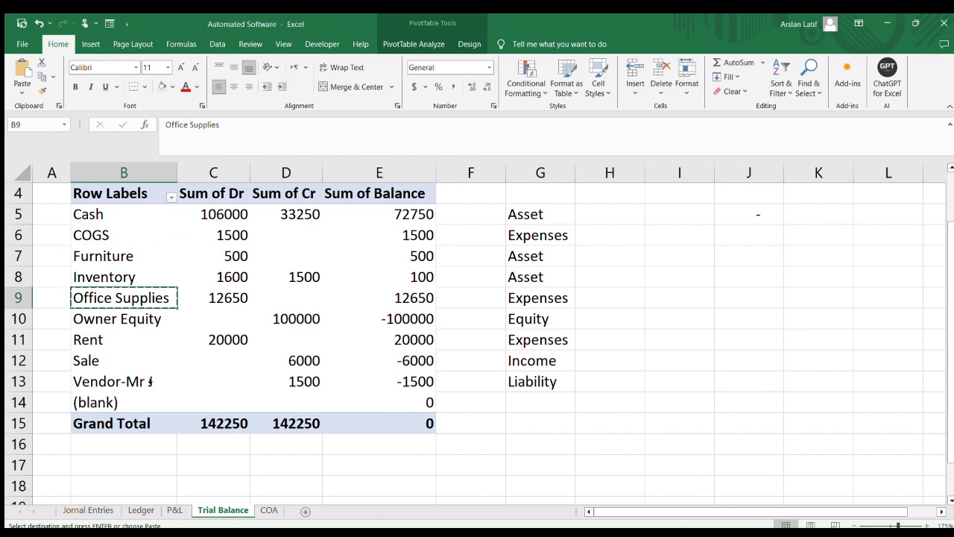
pyautogui.click(174, 510)
pyautogui.scroll(-1, 101, 417)
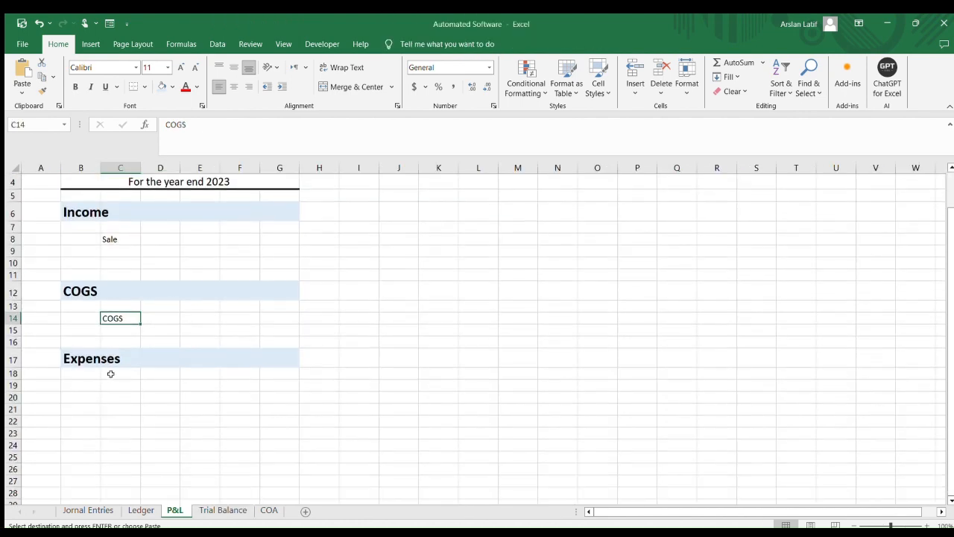
pyautogui.click(110, 373)
pyautogui.click(121, 388)
pyautogui.hotkey('ctrl', 'v')
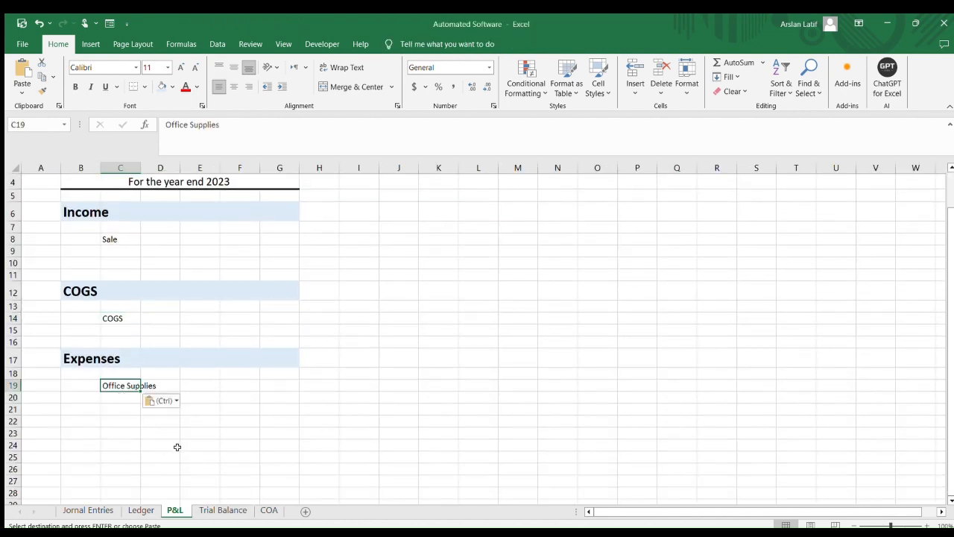
# Copy the Rent account name from the Trial Balance into P&L cell C20 below Office Supplies
pyautogui.click(222, 509)
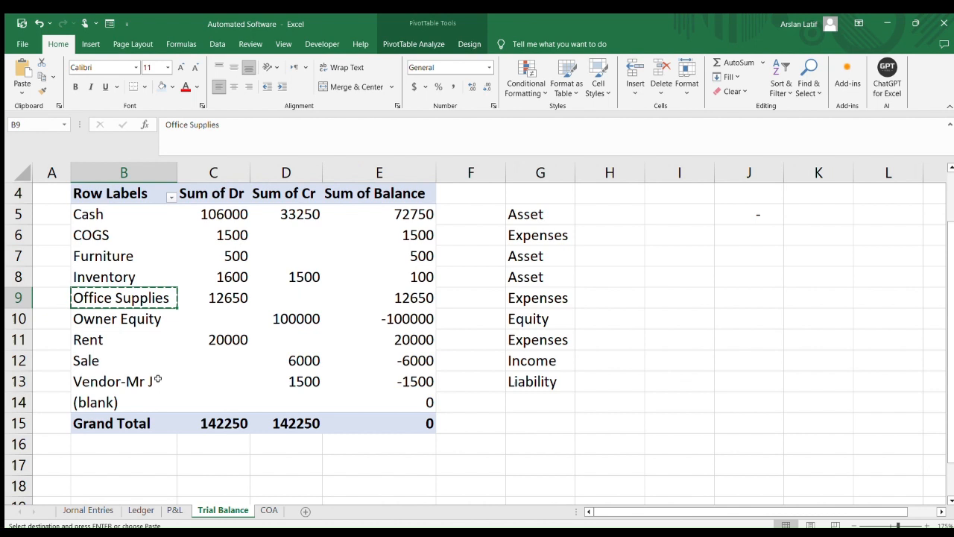
pyautogui.click(110, 338)
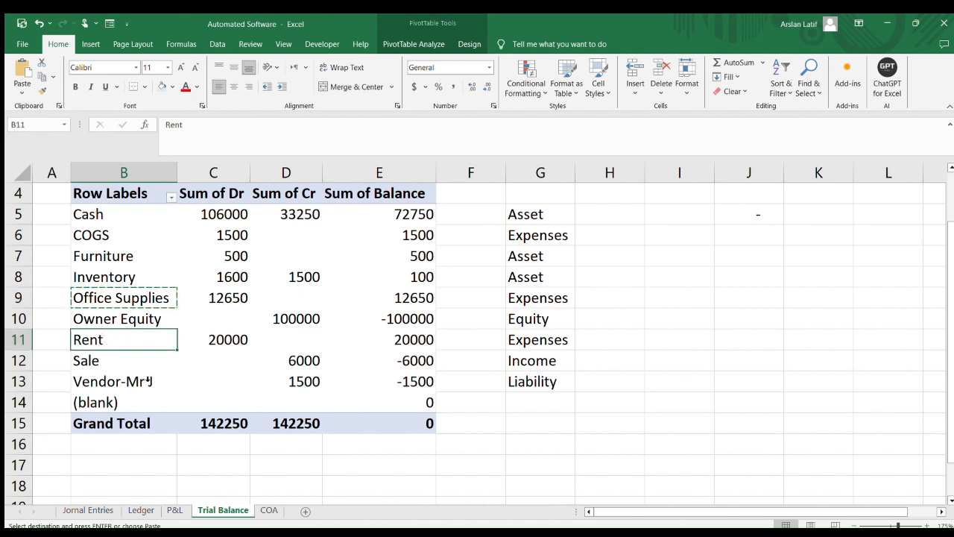
pyautogui.hotkey('ctrl', 'c')
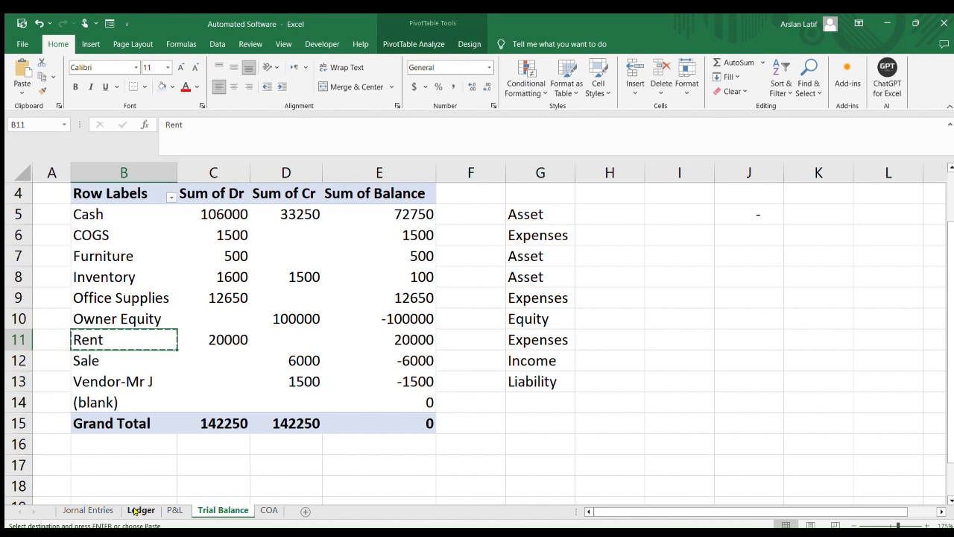
pyautogui.click(175, 509)
pyautogui.click(119, 398)
pyautogui.hotkey('ctrl', 'v')
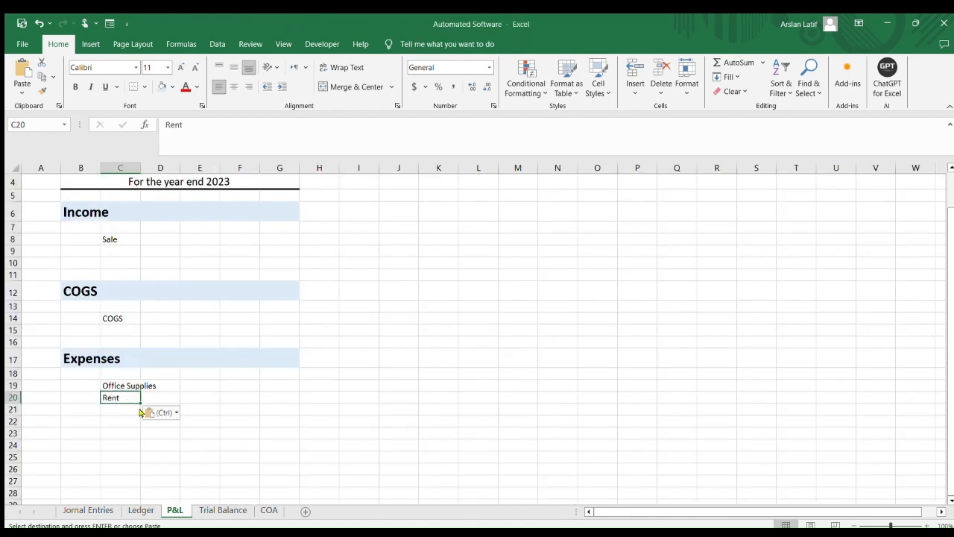
# Filter the Ledger pivot table to show only the COGS sub-account
pyautogui.click(206, 511)
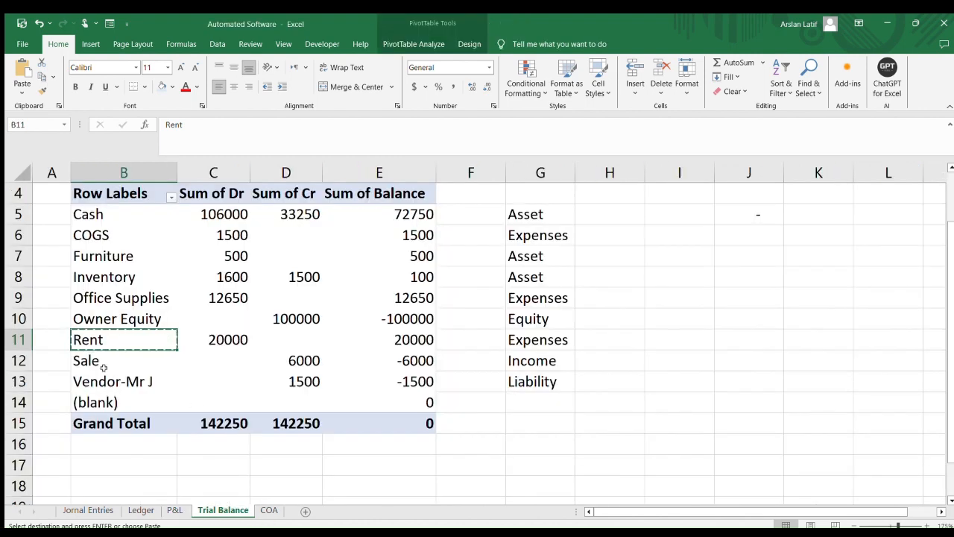
pyautogui.click(100, 364)
pyautogui.scroll(-1, 478, 329)
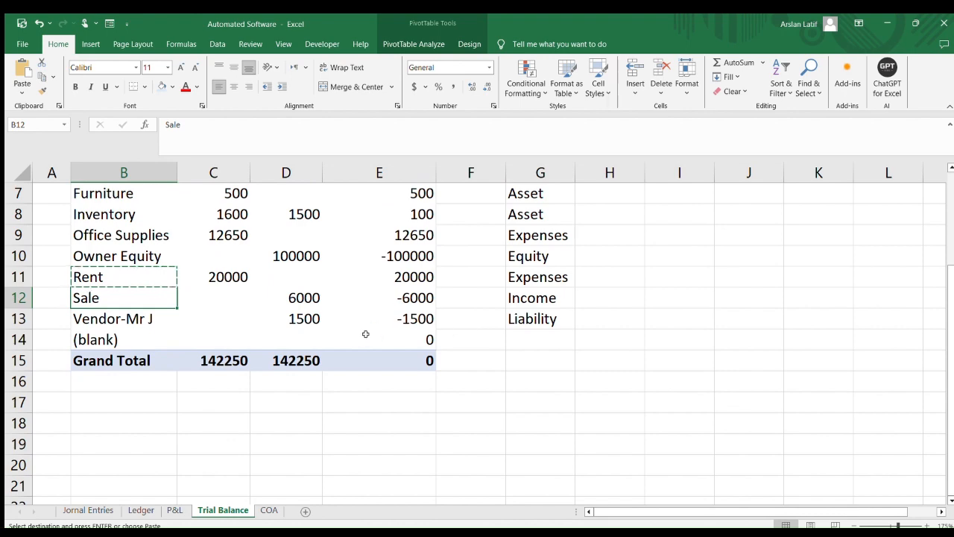
pyautogui.scroll(2, 290, 346)
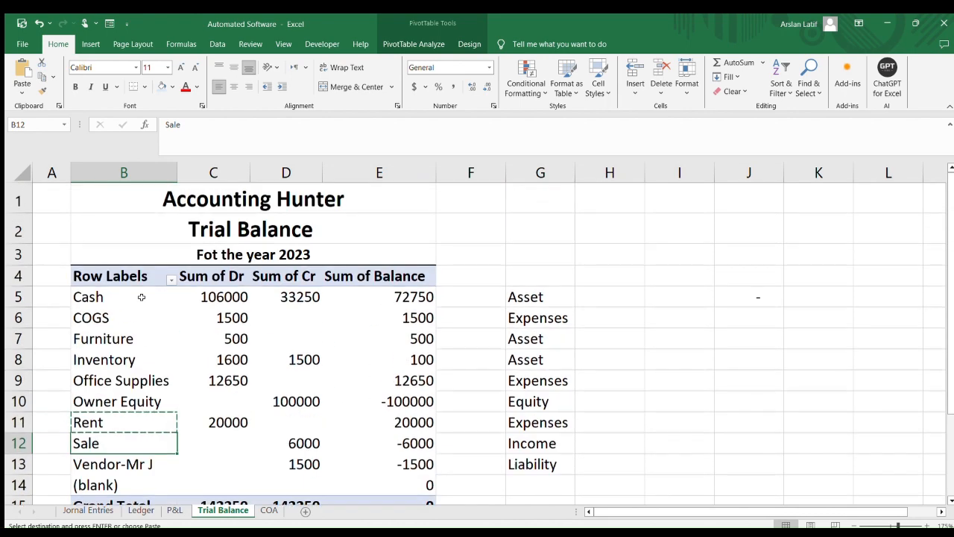
pyautogui.click(108, 321)
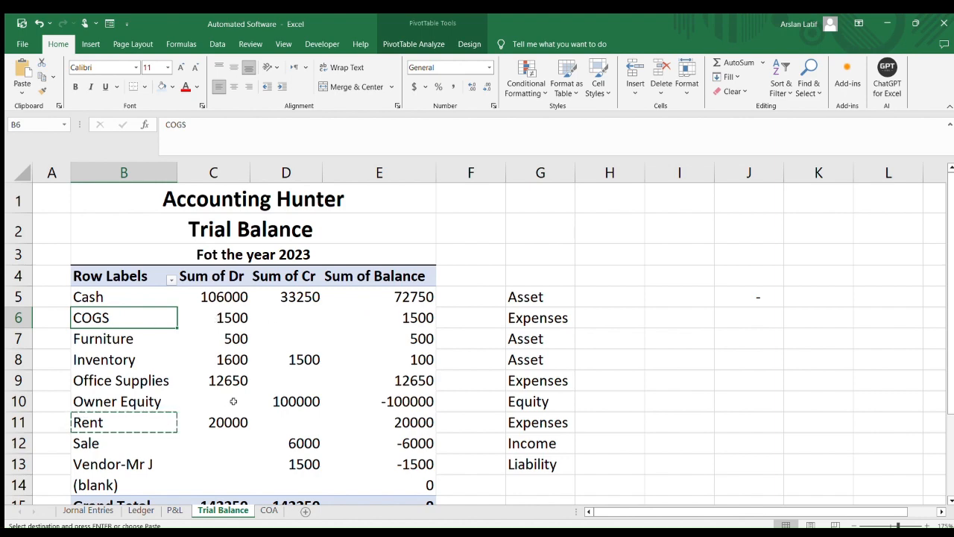
pyautogui.scroll(-2, 140, 476)
pyautogui.click(140, 509)
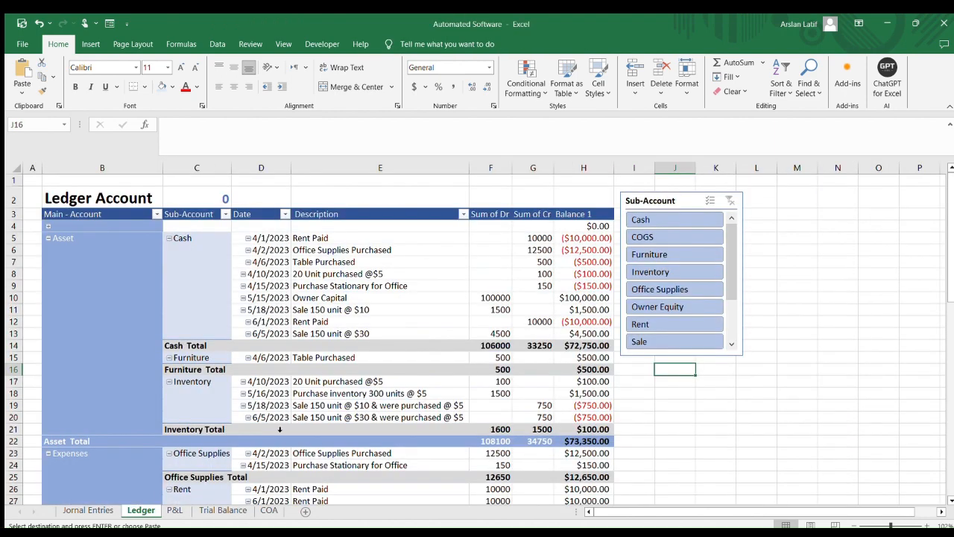
pyautogui.scroll(-1, 552, 298)
pyautogui.scroll(1, 551, 298)
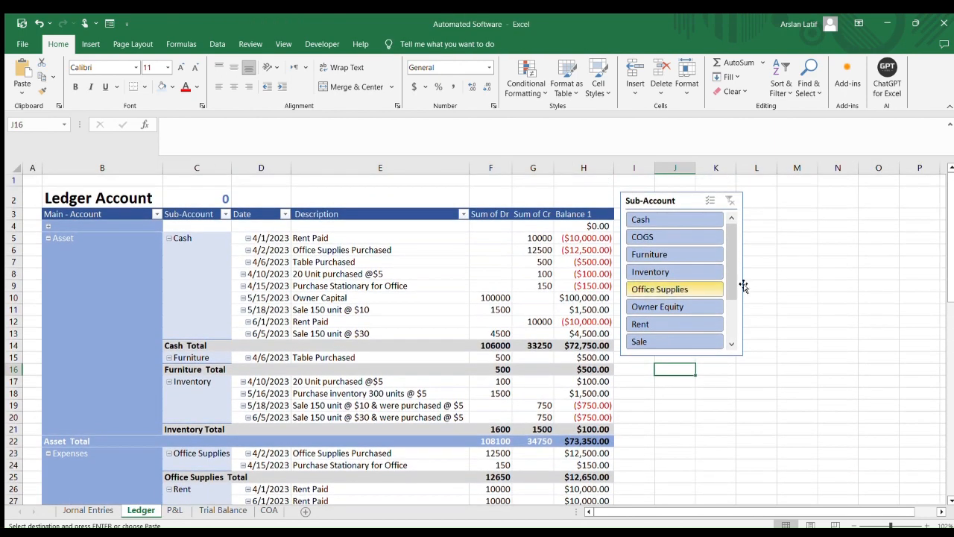
pyautogui.click(680, 236)
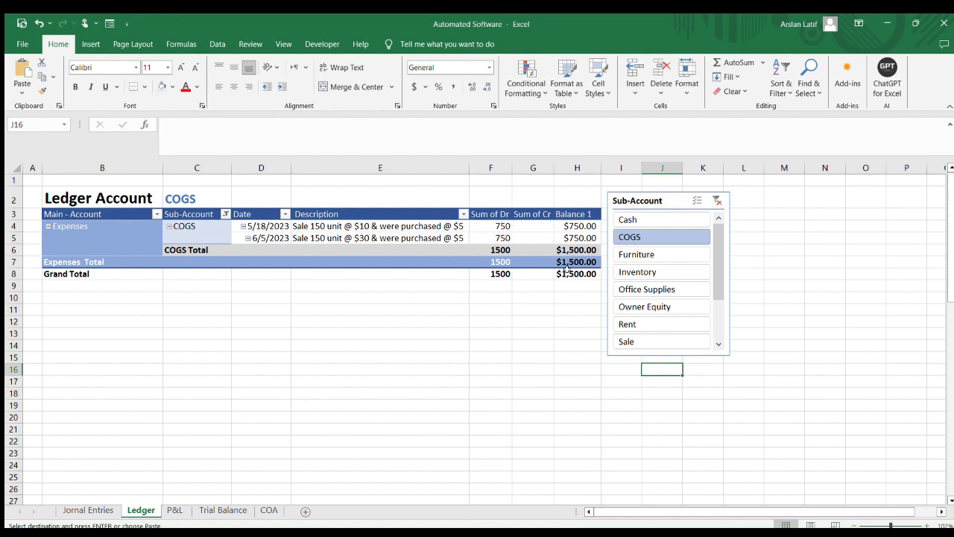
# Filter the Ledger pivot table to the Inventory sub-account and examine its debit, credit and total amounts
pyautogui.click(638, 271)
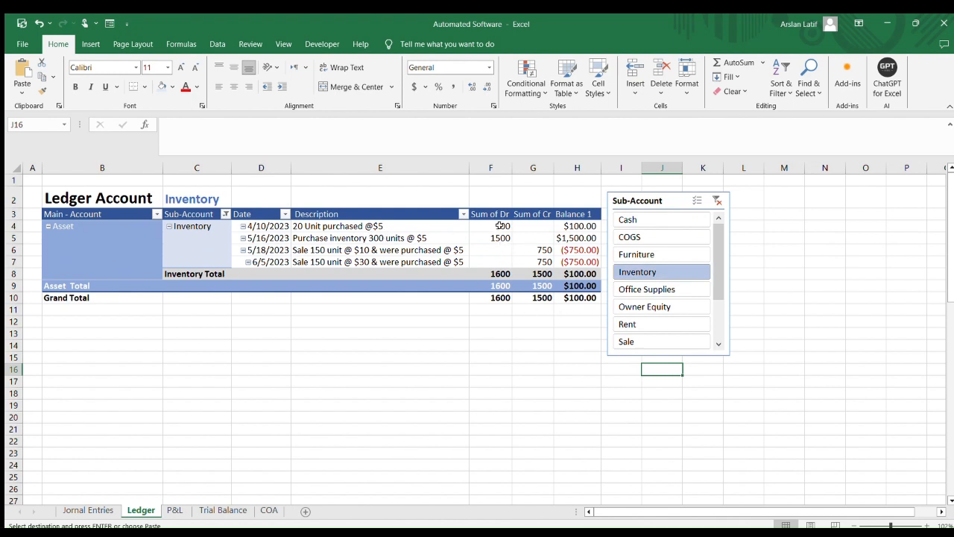
pyautogui.moveTo(501, 225); pyautogui.dragTo(533, 260)
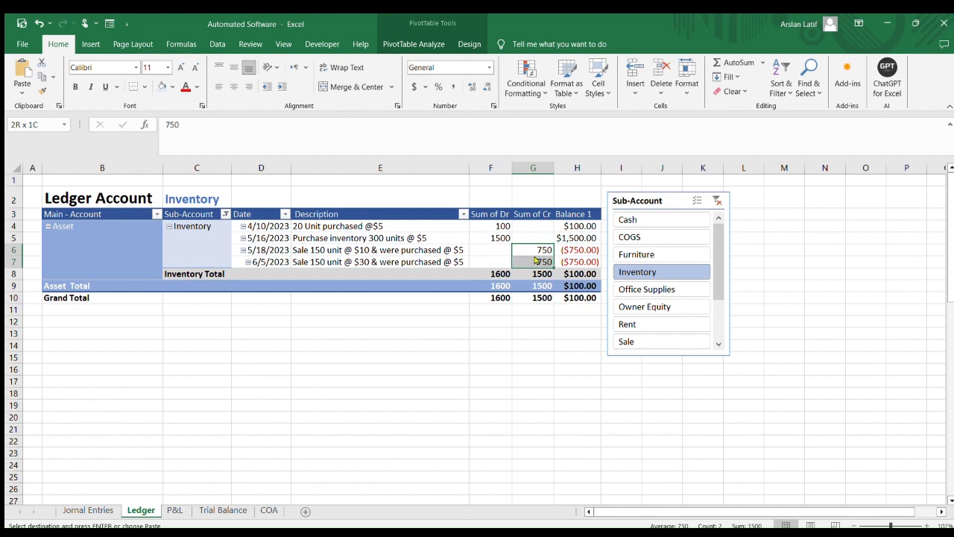
pyautogui.click(529, 333)
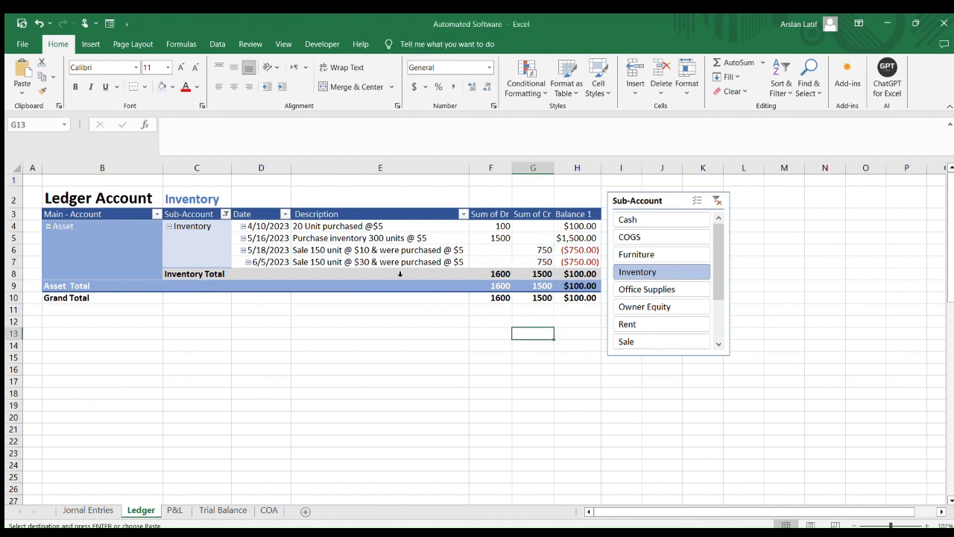
pyautogui.click(583, 274)
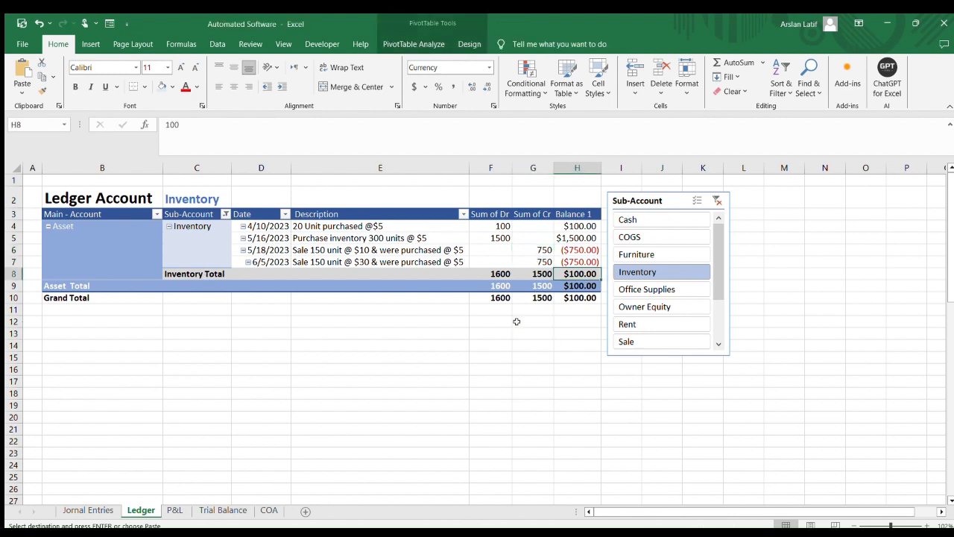
pyautogui.click(517, 321)
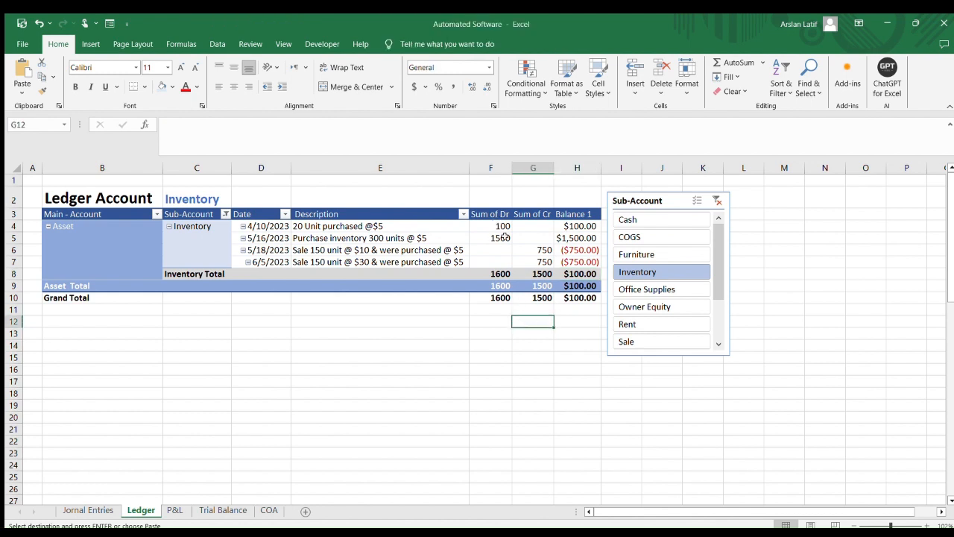
pyautogui.moveTo(501, 237); pyautogui.dragTo(501, 225)
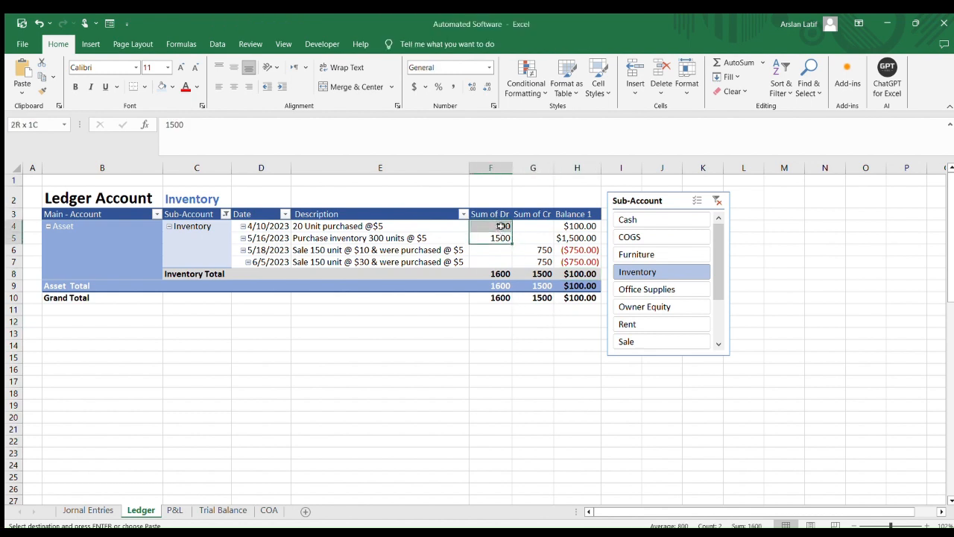
pyautogui.click(436, 297)
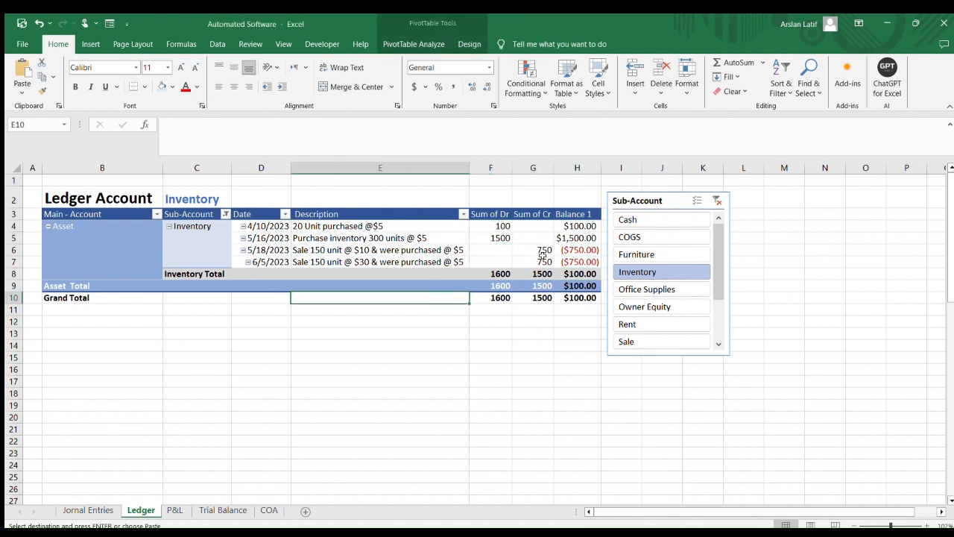
pyautogui.moveTo(542, 251); pyautogui.dragTo(543, 261)
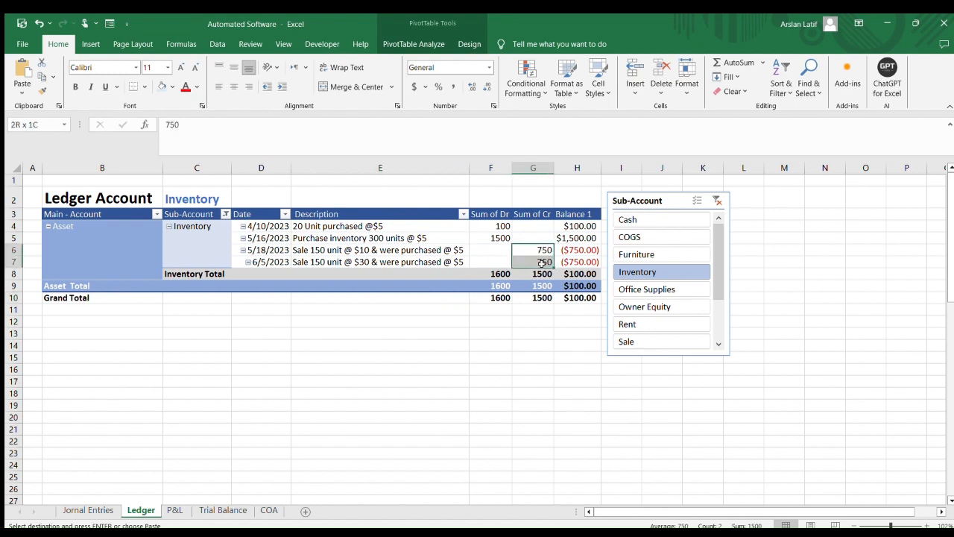
pyautogui.click(530, 321)
pyautogui.moveTo(542, 251); pyautogui.dragTo(542, 262)
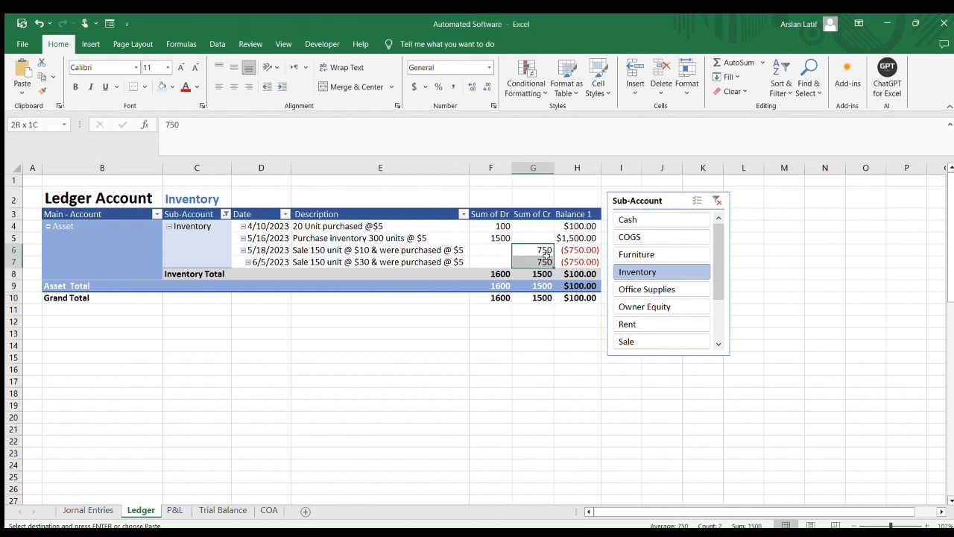
pyautogui.click(539, 274)
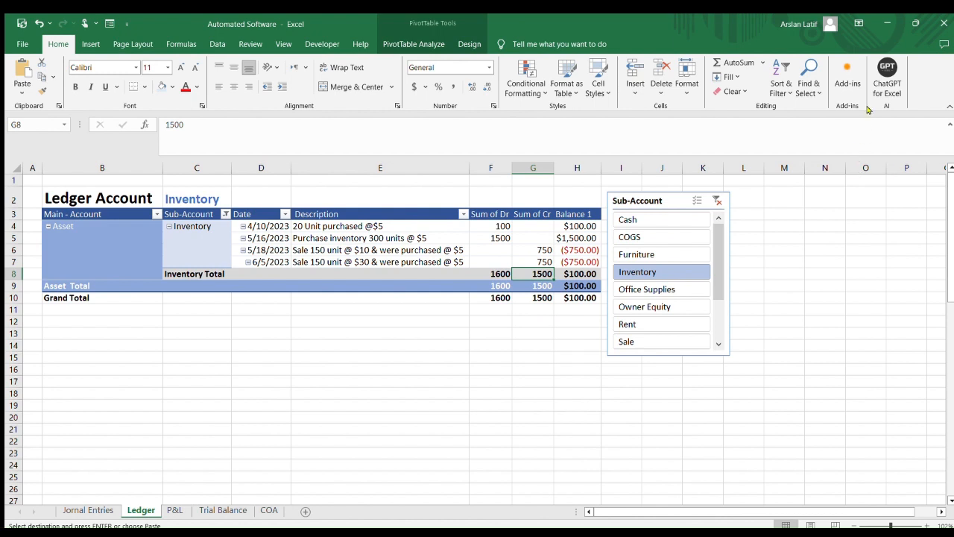
pyautogui.click(768, 226)
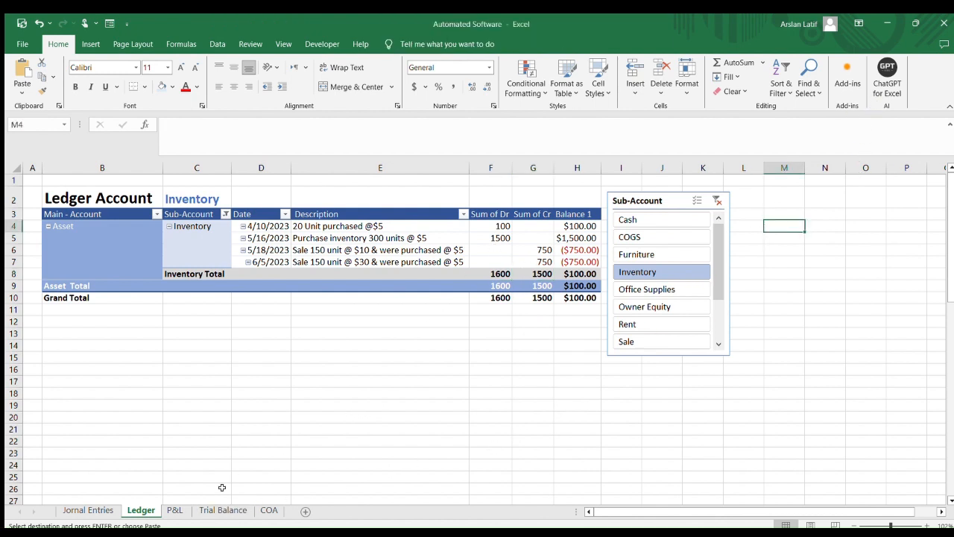
# Compare the Trial Balance accounts and their types with the Expenses entries on the P&L sheet
pyautogui.click(212, 509)
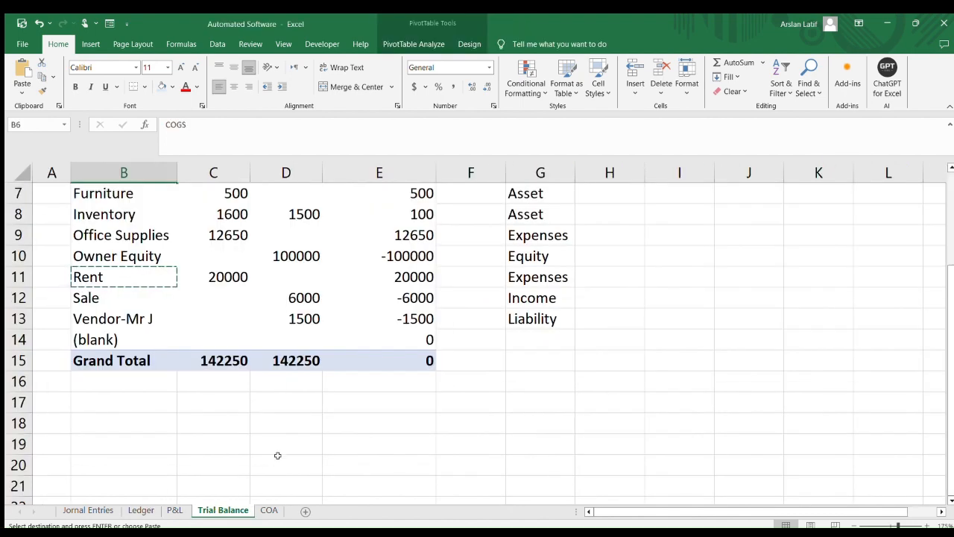
pyautogui.scroll(2, 277, 455)
pyautogui.scroll(-2, 316, 430)
pyautogui.scroll(2, 315, 430)
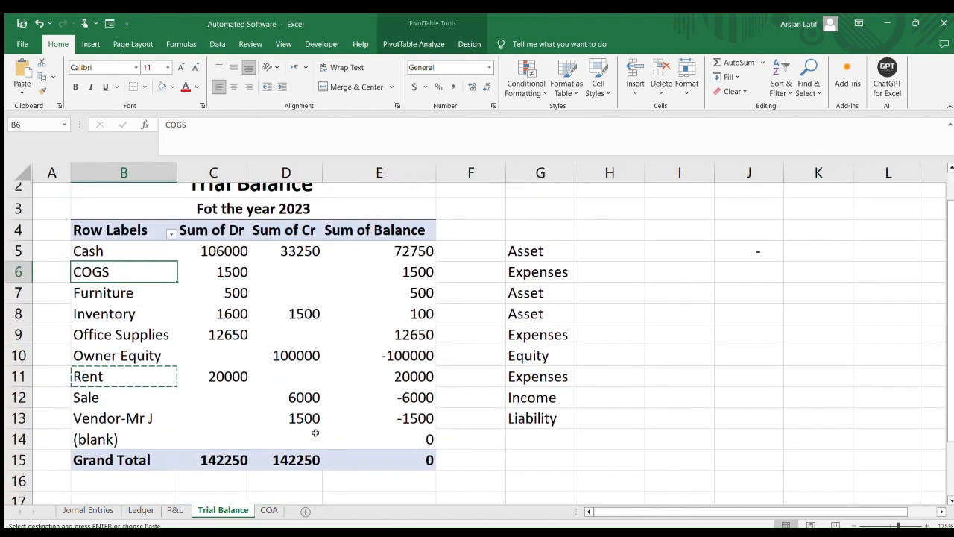
pyautogui.click(722, 290)
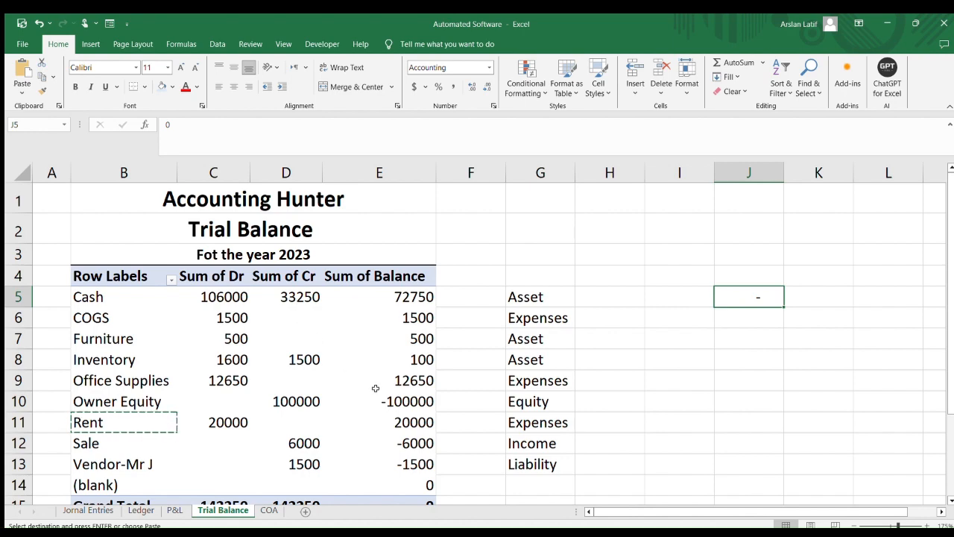
pyautogui.scroll(-1, 375, 388)
pyautogui.scroll(-1, 333, 394)
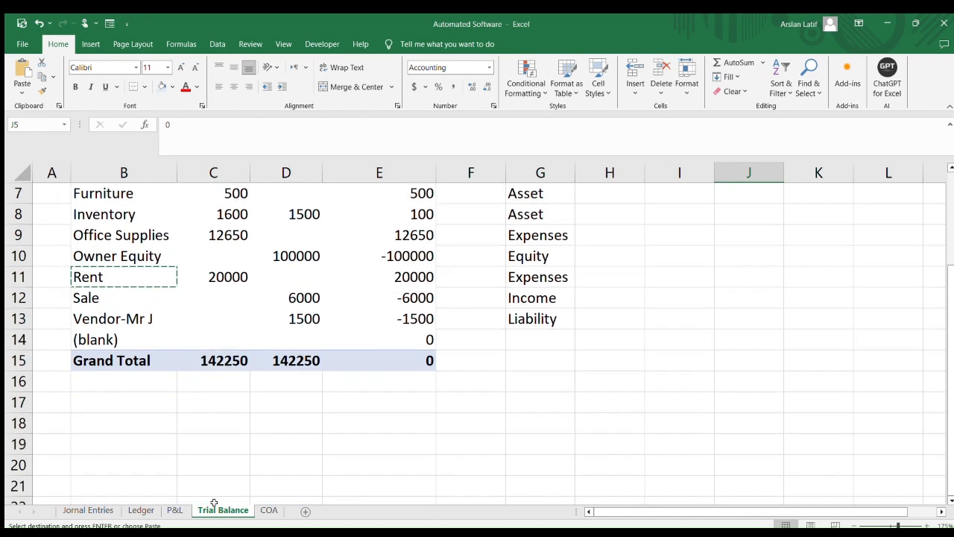
pyautogui.click(174, 510)
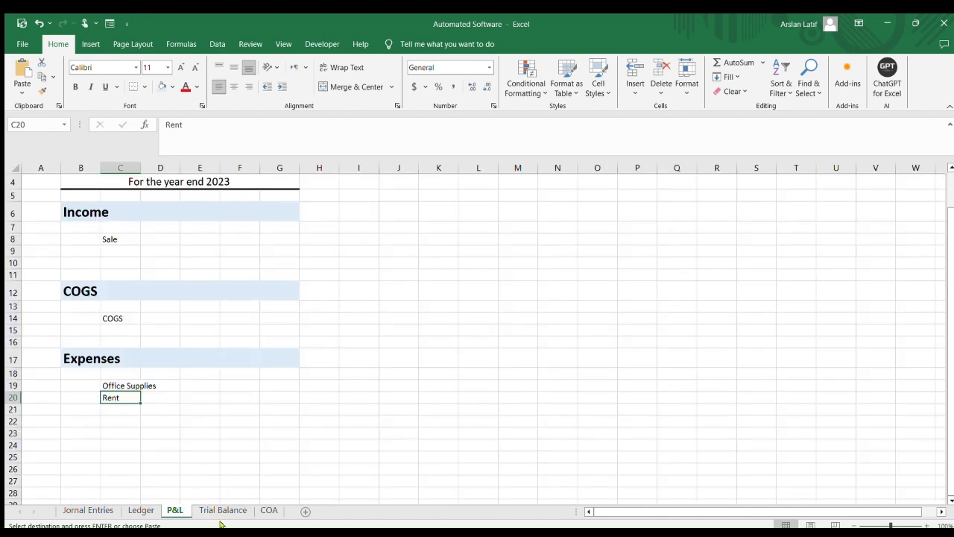
pyautogui.click(136, 381)
pyautogui.click(123, 397)
pyautogui.click(216, 509)
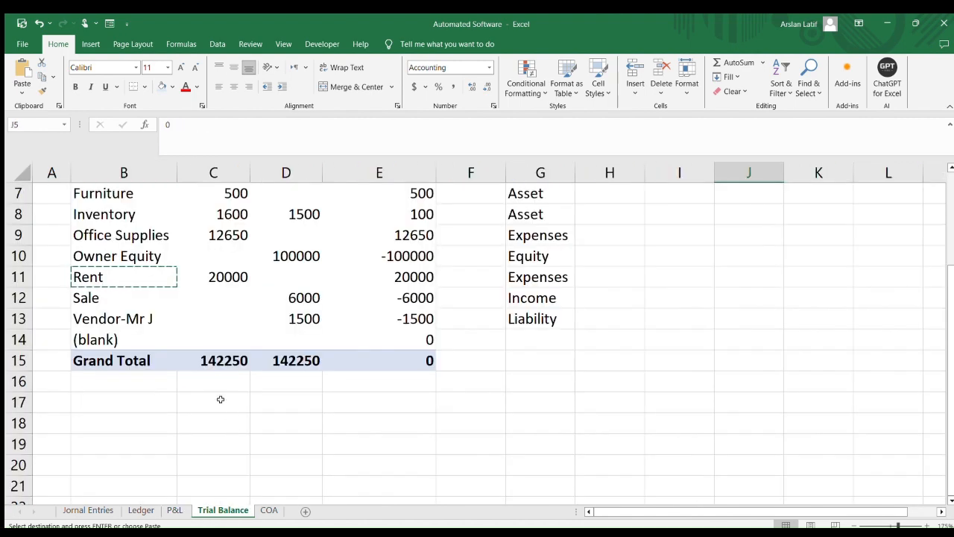
pyautogui.keyDown('ctrl'); pyautogui.scroll(5, 220, 399); pyautogui.keyUp('ctrl')
pyautogui.scroll(2, 164, 399)
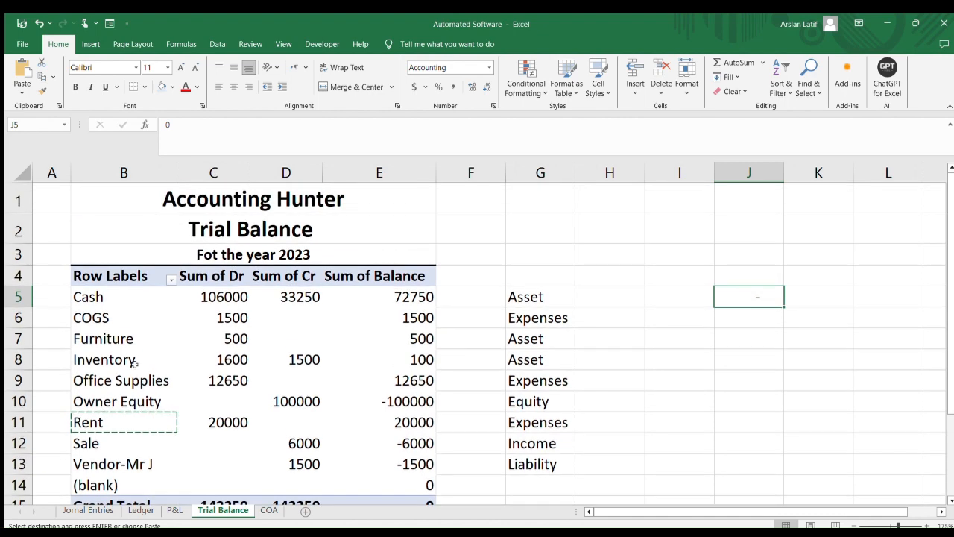
pyautogui.scroll(-2, 142, 376)
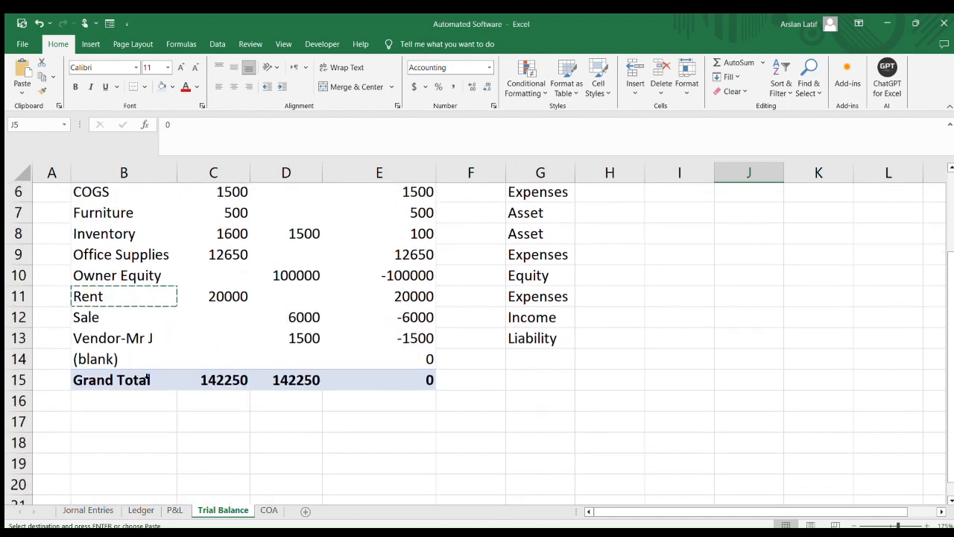
pyautogui.scroll(1, 149, 376)
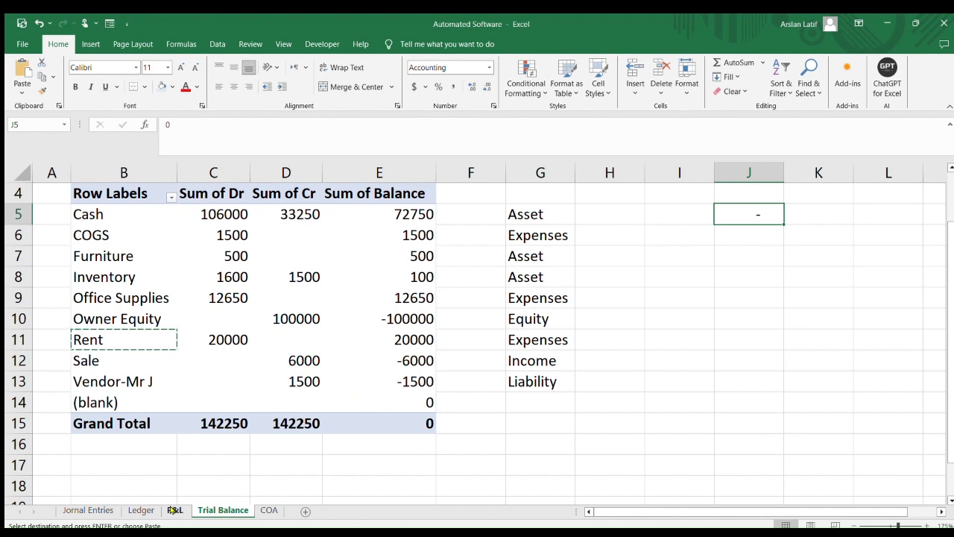
# Extend the Journal Entries table with a new row 30, copying the 5-Jun date down into it
pyautogui.click(109, 509)
pyautogui.scroll(-6, 252, 445)
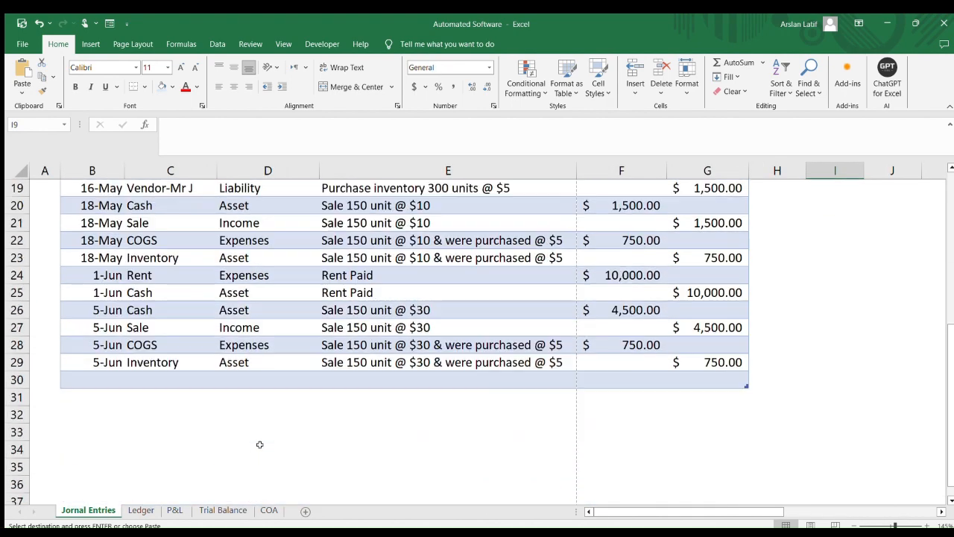
pyautogui.scroll(1, 293, 439)
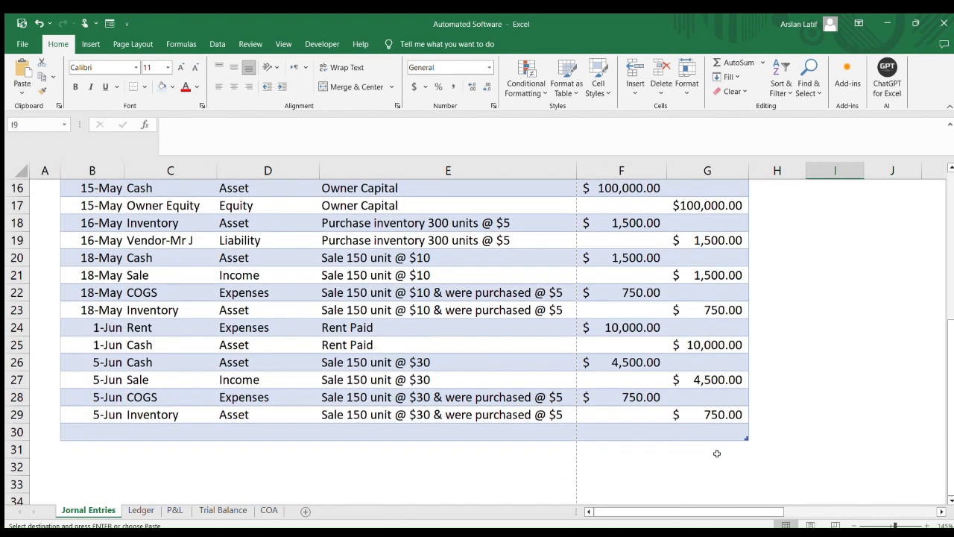
pyautogui.click(677, 428)
pyautogui.press('Tab')
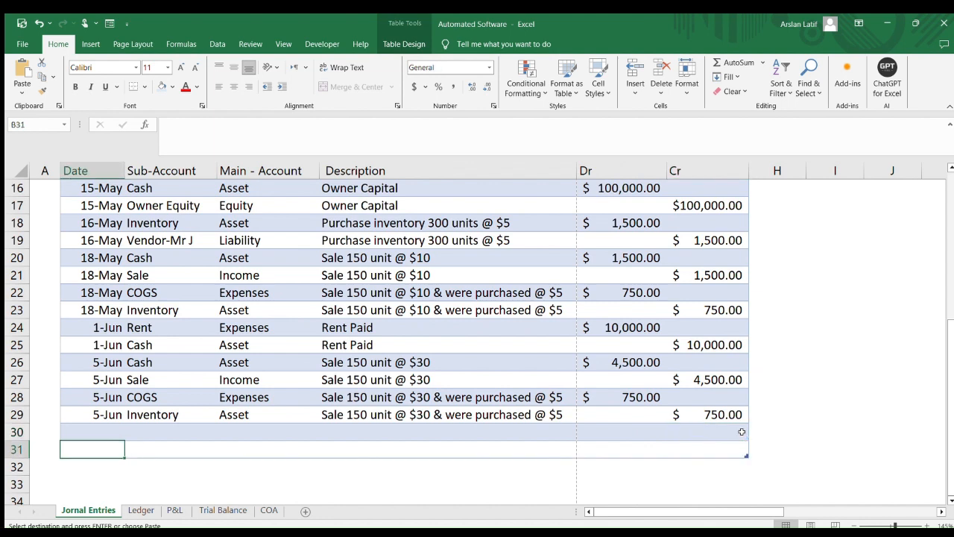
pyautogui.press('Up')
pyautogui.press('Up')
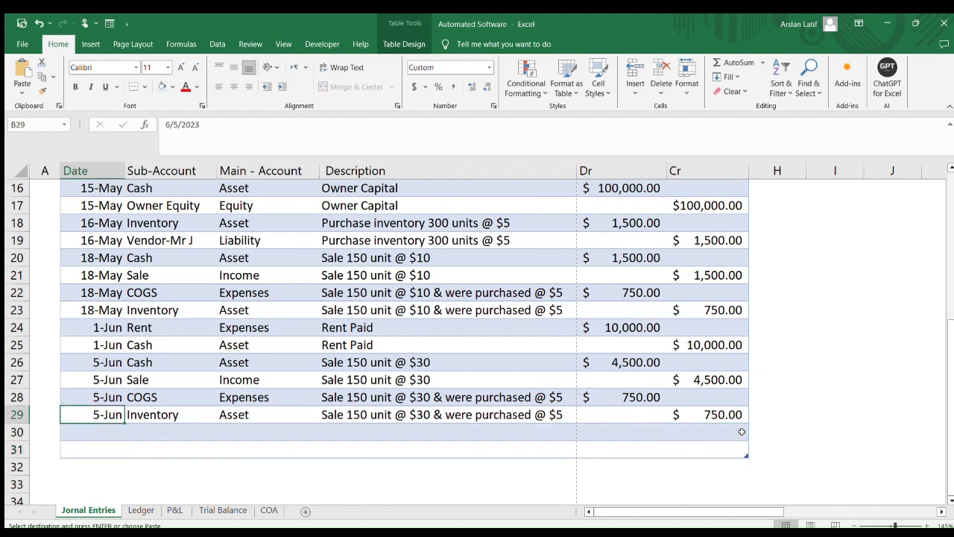
pyautogui.hotkey('shift', 'Down')
pyautogui.hotkey('ctrl', 'd')
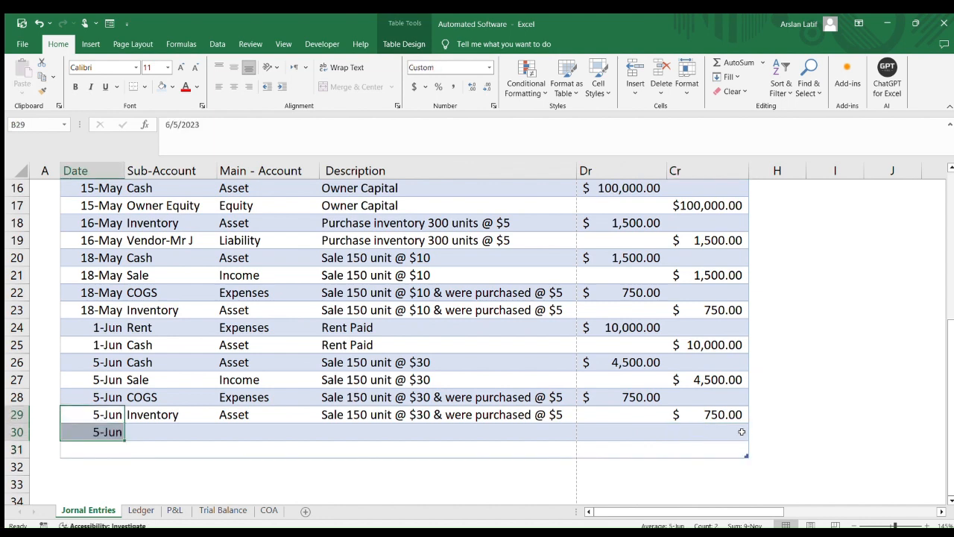
# Change the new row's date to 6/7/2023
pyautogui.click(235, 426)
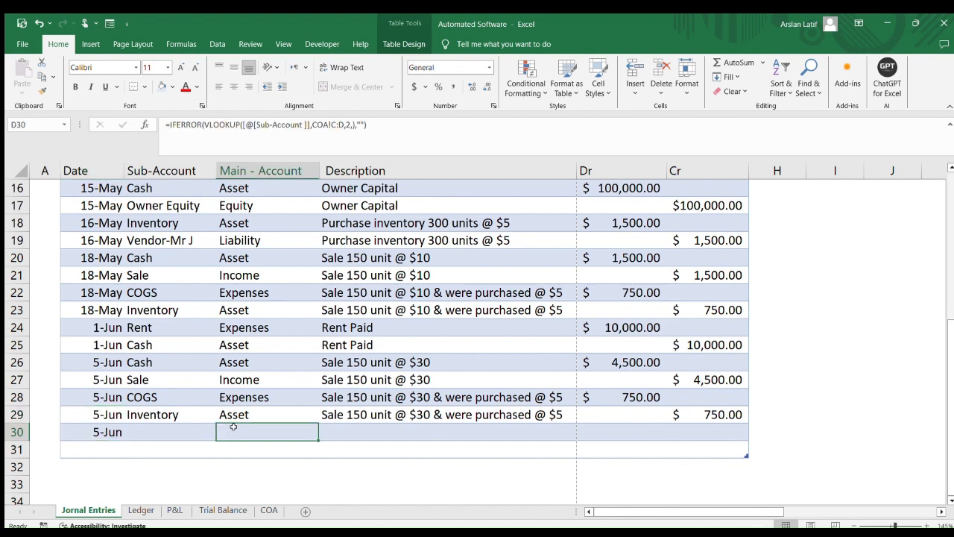
pyautogui.doubleClick(99, 431)
pyautogui.press('Escape')
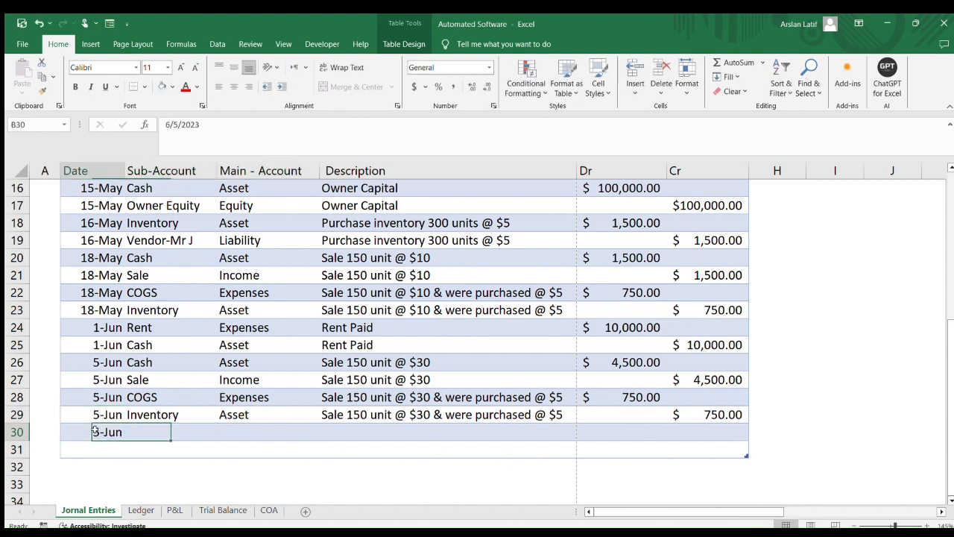
pyautogui.doubleClick(98, 433)
pyautogui.press('Left')
pyautogui.press('Left')
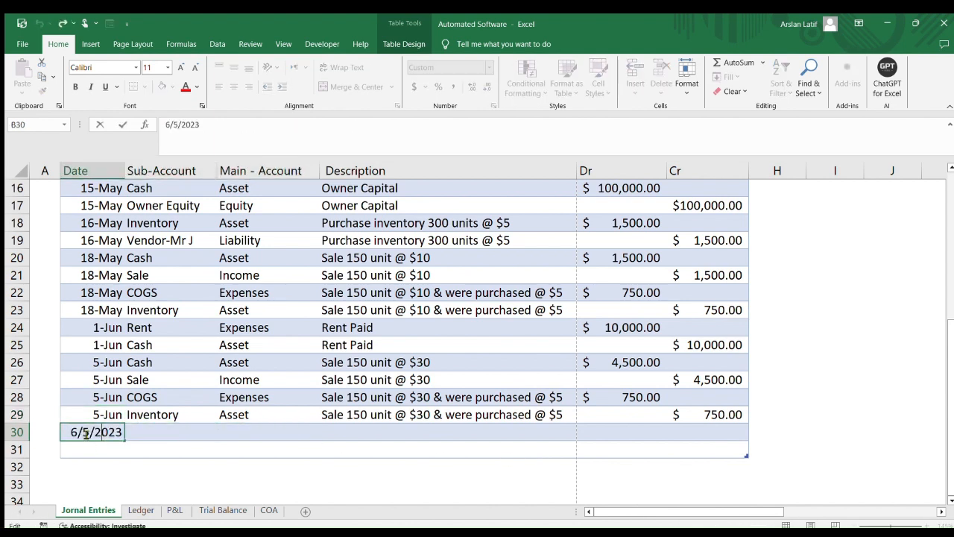
pyautogui.press('BackSpace')
pyautogui.write('7')
pyautogui.press('Return')
# Try to enter Internet as the sub-account of the new journal row
pyautogui.press('Up')
pyautogui.press('Tab')
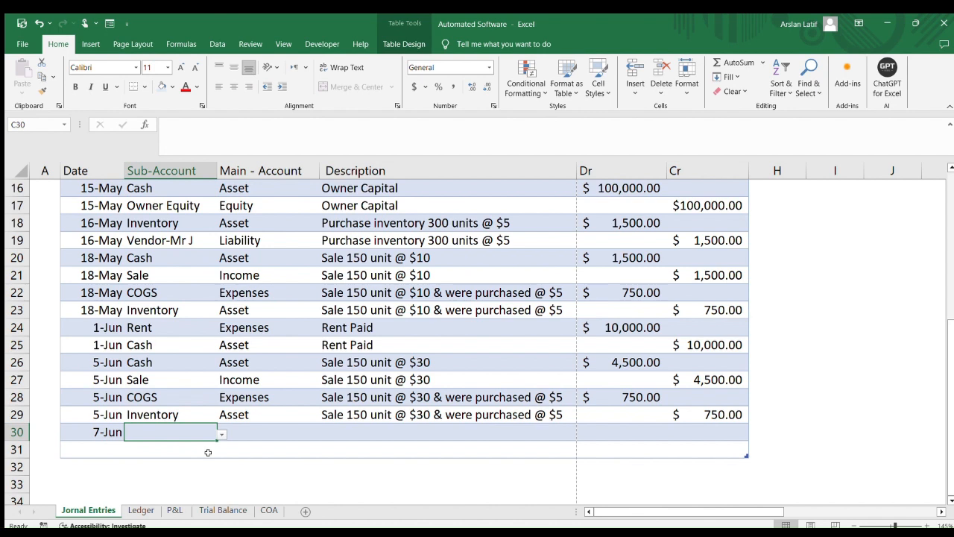
pyautogui.write('Inter')
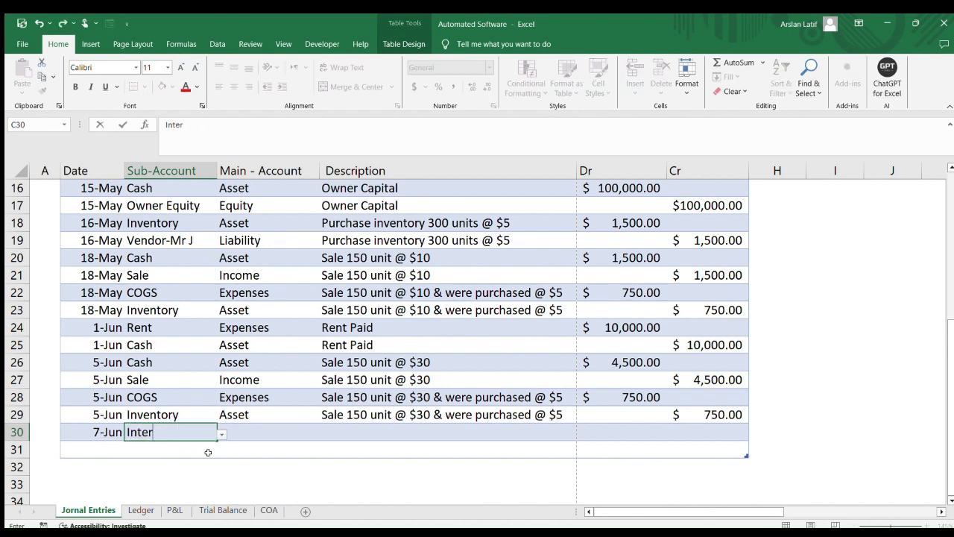
pyautogui.write('net')
pyautogui.press('Return')
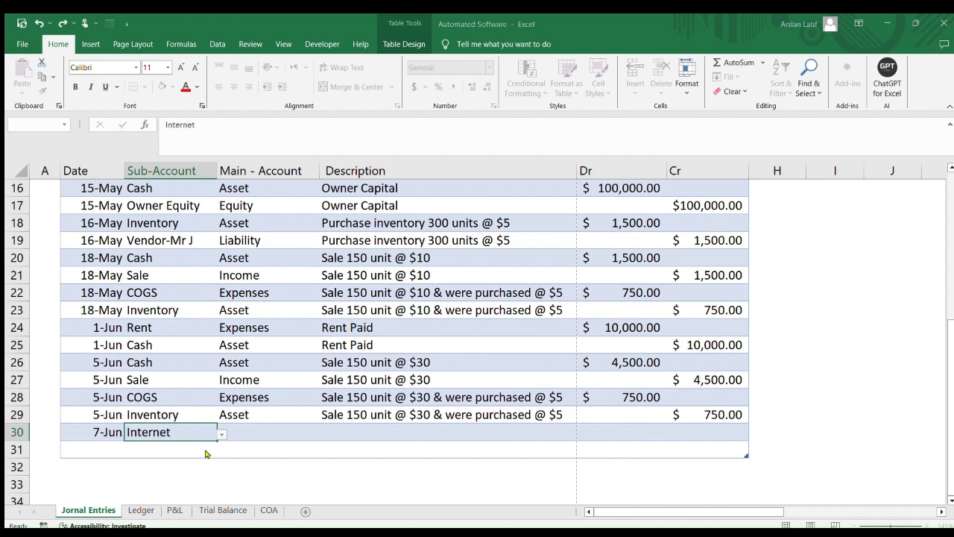
pyautogui.click(607, 259)
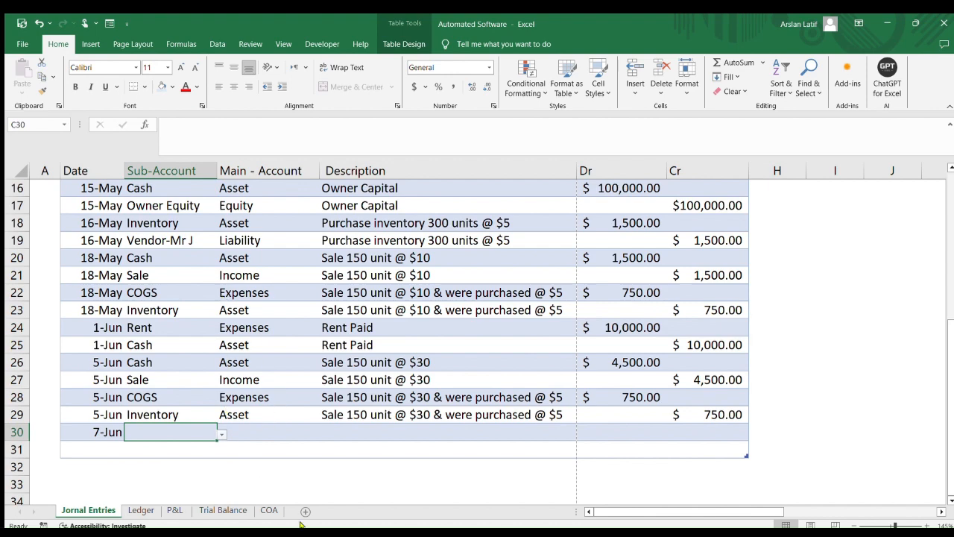
# Add Internet as a new sub-account at the end of the chart of accounts
pyautogui.click(269, 510)
pyautogui.scroll(2, 251, 411)
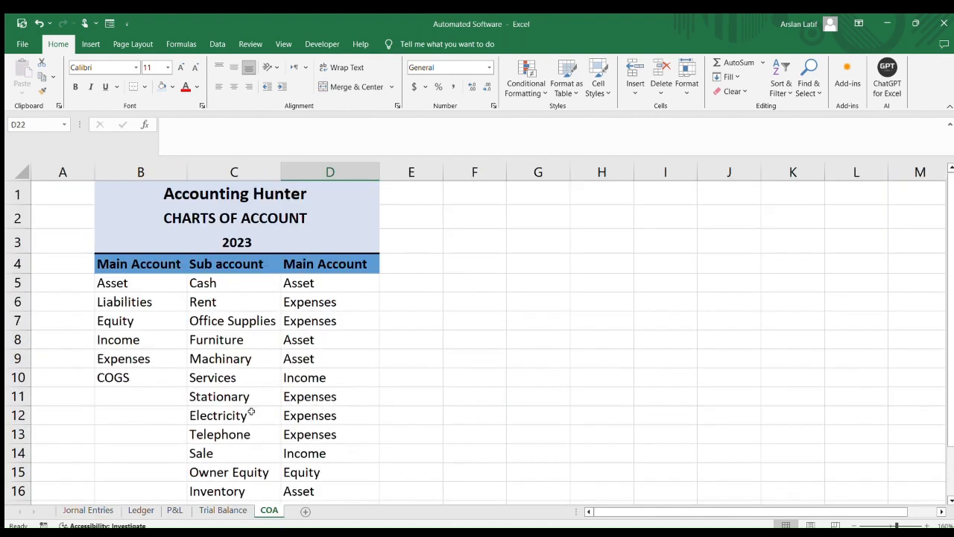
pyautogui.click(230, 283)
pyautogui.scroll(-3, 239, 357)
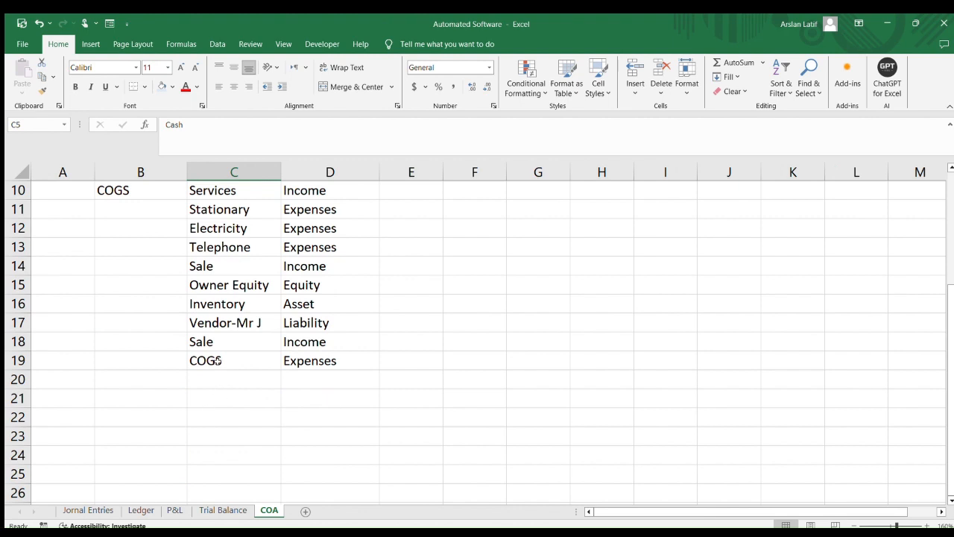
pyautogui.click(218, 360)
pyautogui.click(219, 378)
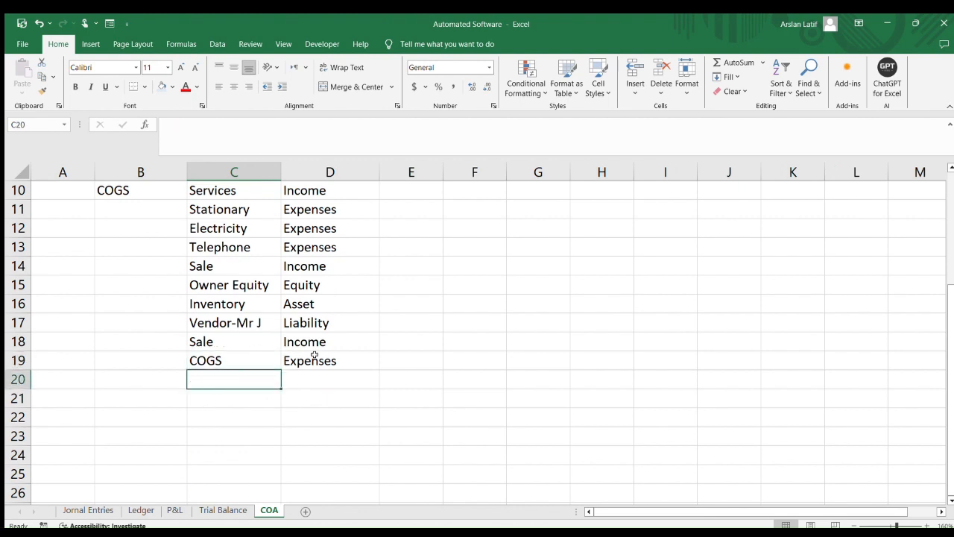
pyautogui.write('In')
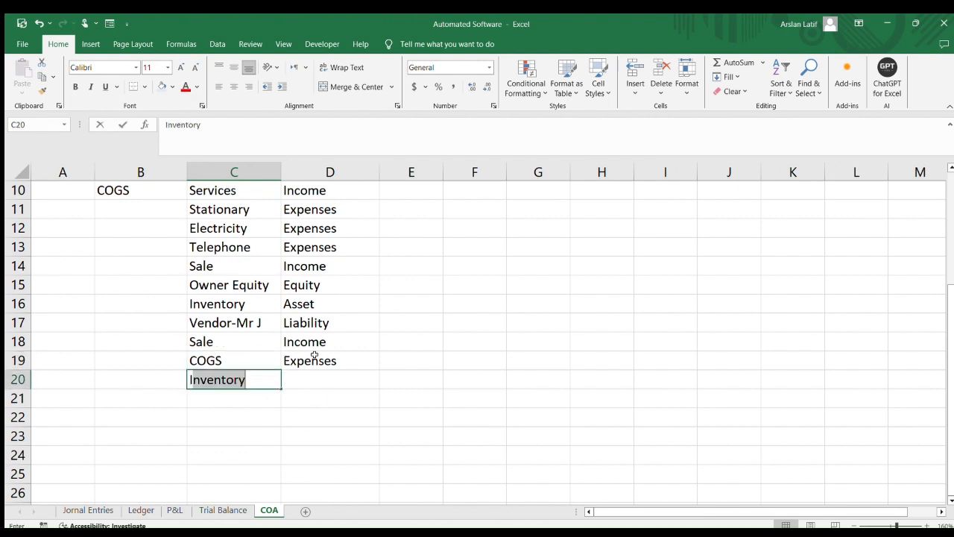
pyautogui.write('ternet')
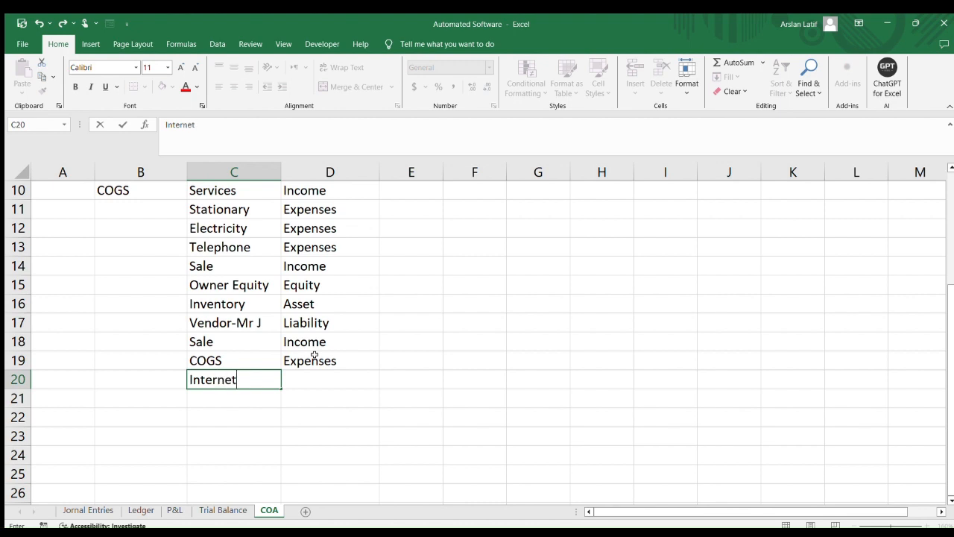
pyautogui.press('Return')
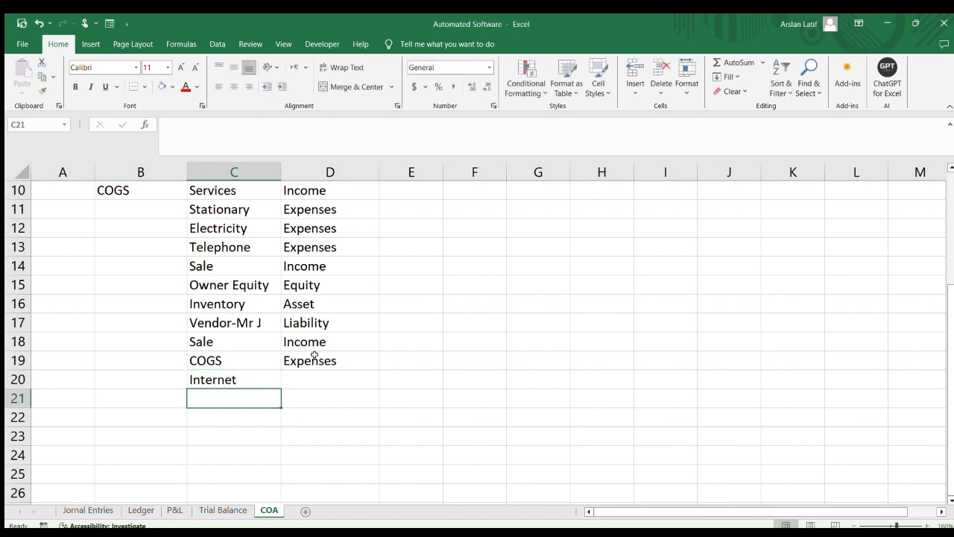
# Add Electricity, Gas, Water and Meal as further sub-accounts below Internet
pyautogui.press('Up')
pyautogui.press('Right')
pyautogui.press('Up')
pyautogui.press('Left')
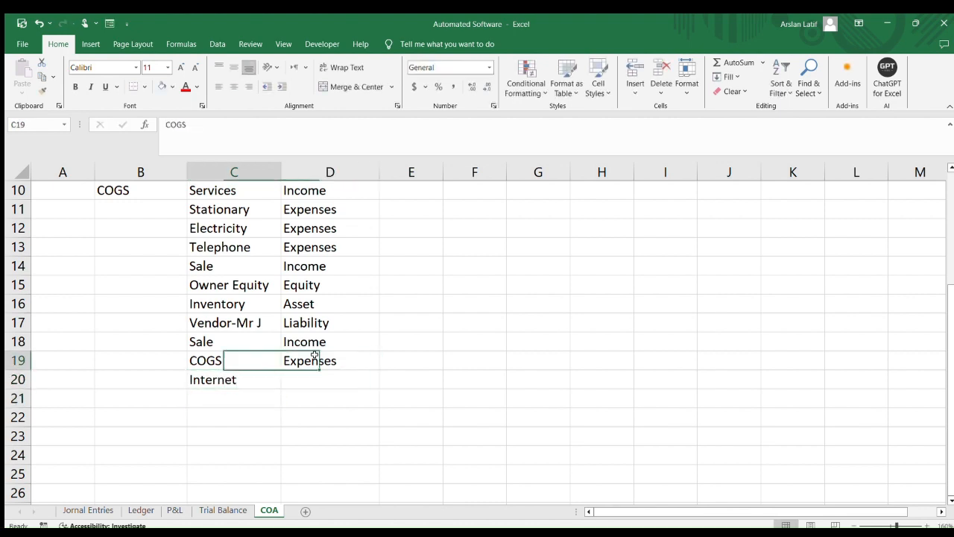
pyautogui.press('Down')
pyautogui.press('Down')
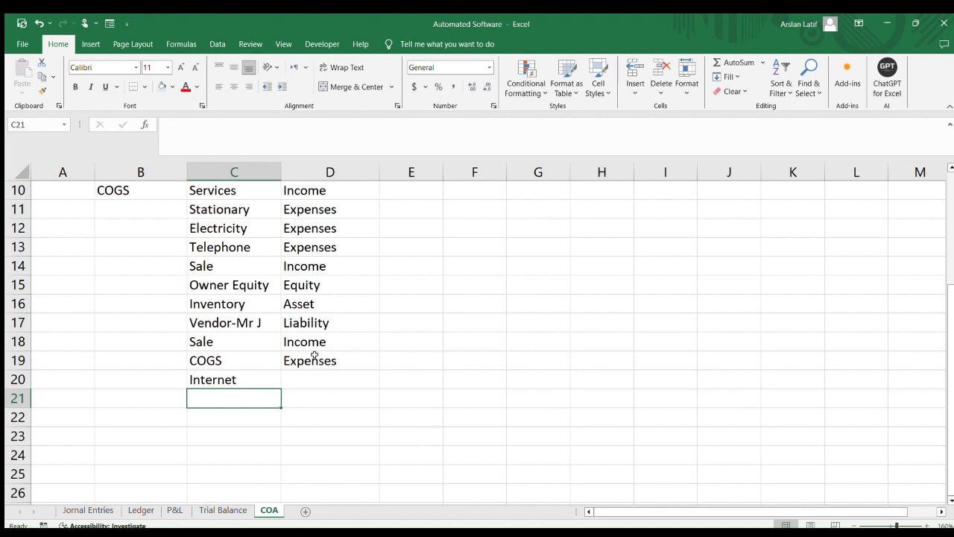
pyautogui.write('Electricity')
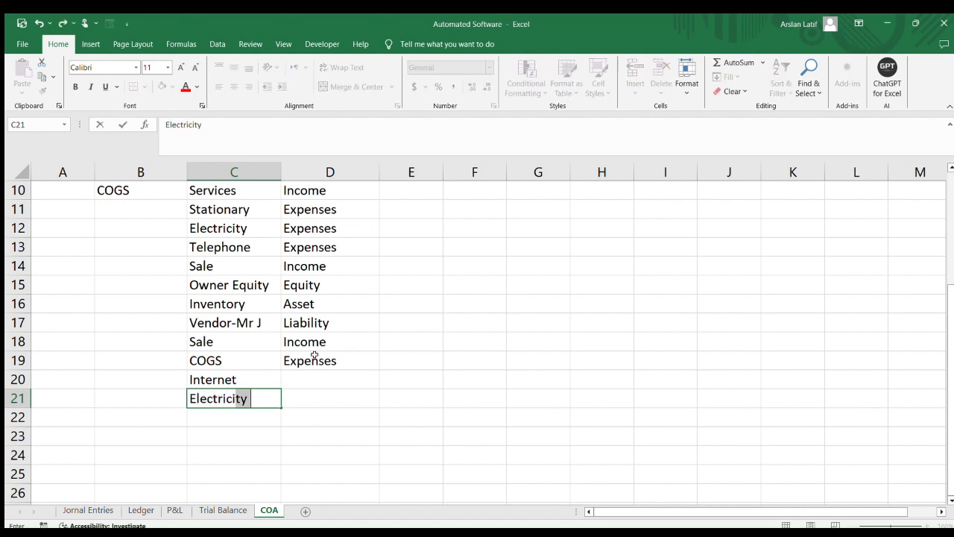
pyautogui.press('Return')
pyautogui.write('Gas')
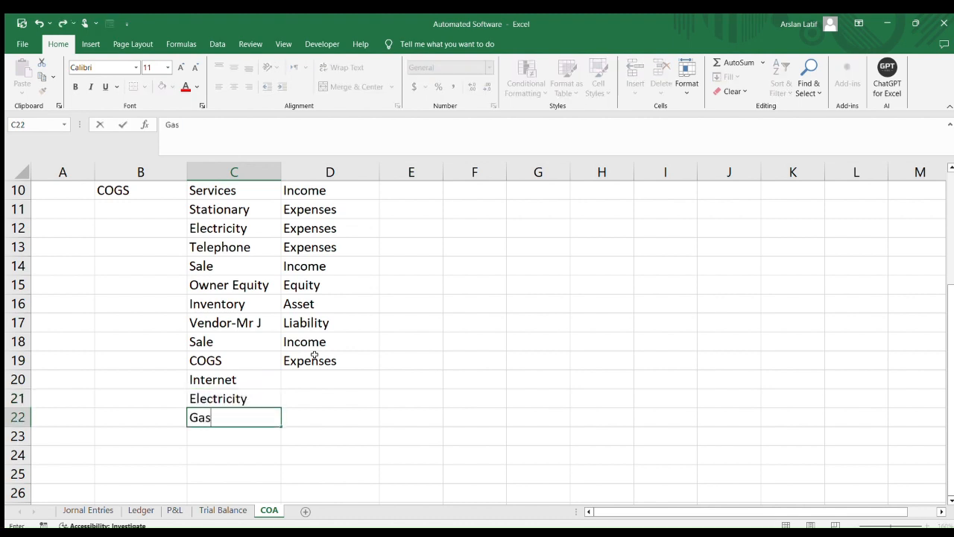
pyautogui.press('Return')
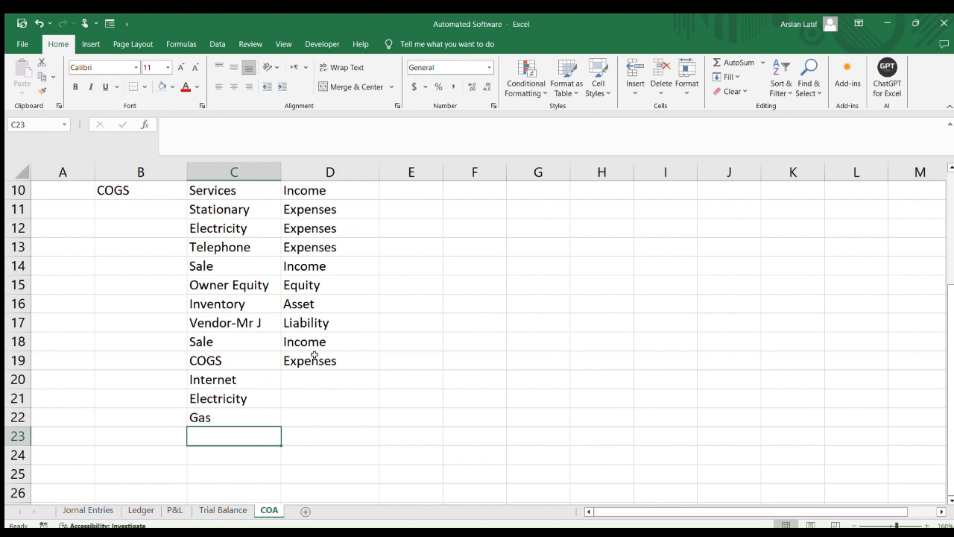
pyautogui.write('Water')
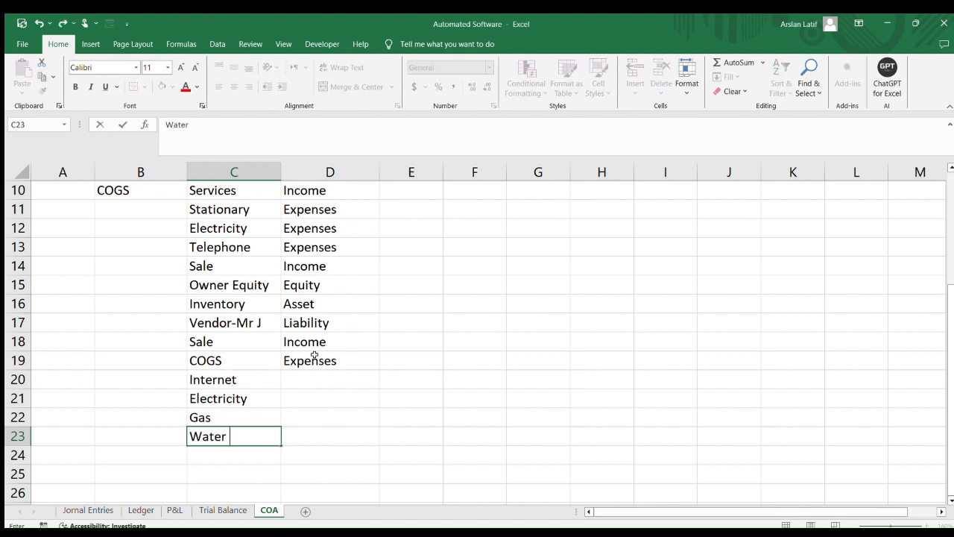
pyautogui.press('Return')
pyautogui.write('Meal')
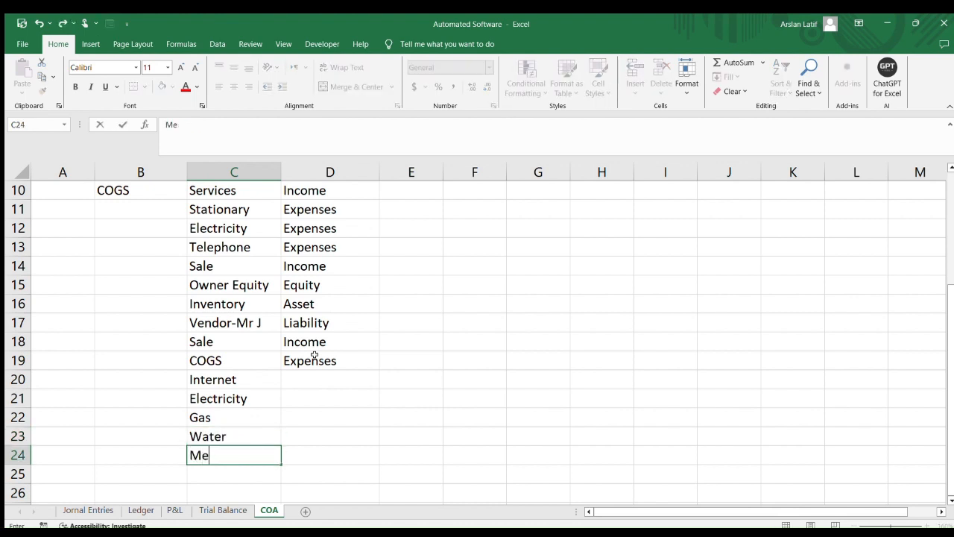
pyautogui.press('Return')
# Set the main account of the Internet sub-account to Expenses
pyautogui.press('Up')
pyautogui.press('Up')
pyautogui.press('Up')
pyautogui.press('Up')
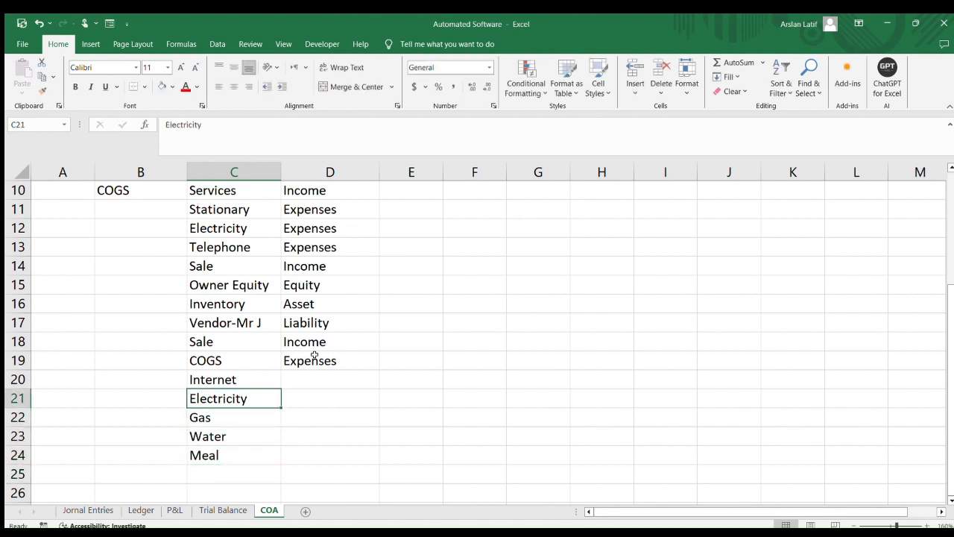
pyautogui.press('Right')
pyautogui.press('Up')
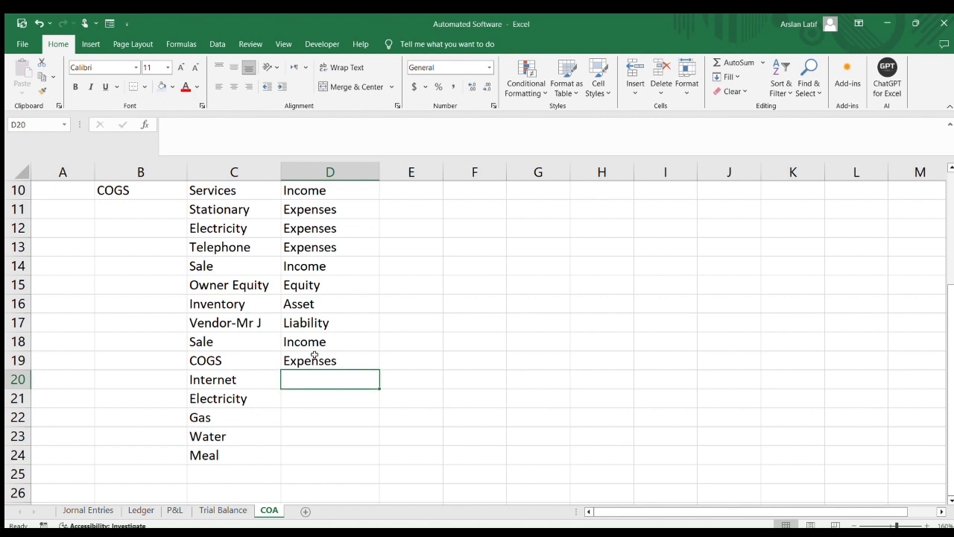
pyautogui.write('Expenses')
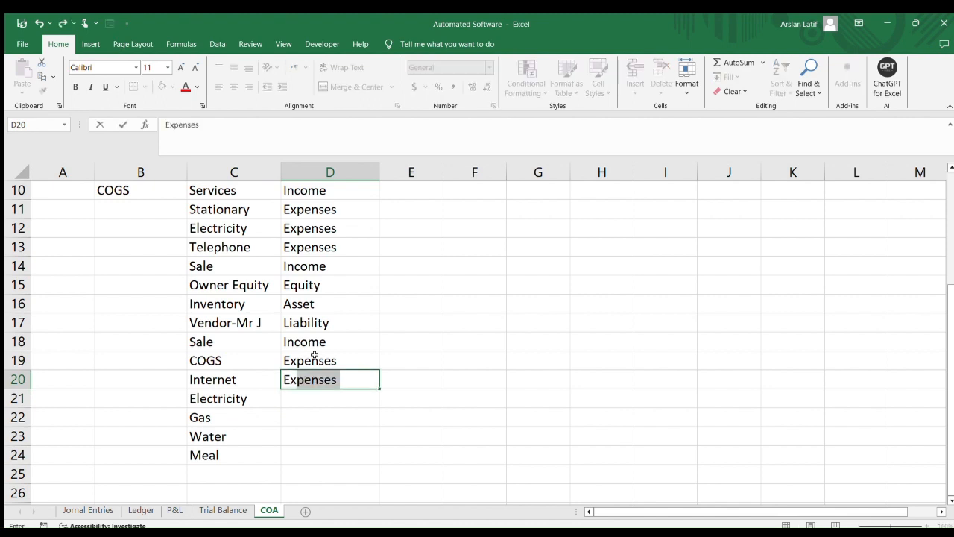
pyautogui.press('Return')
# Fill Expenses down as the main account for Electricity, Gas, Water and Meal
pyautogui.write('e')
pyautogui.press('Return')
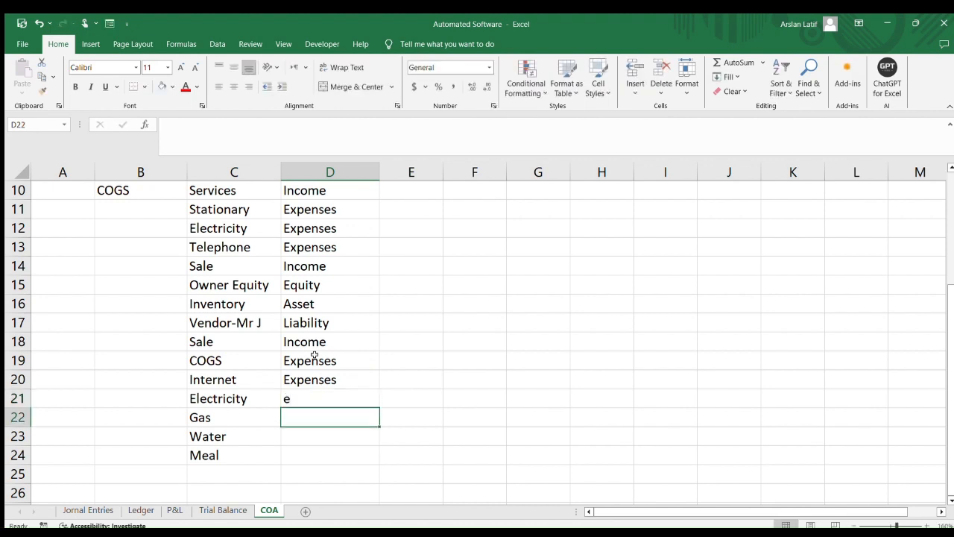
pyautogui.press('Up')
pyautogui.press('Up')
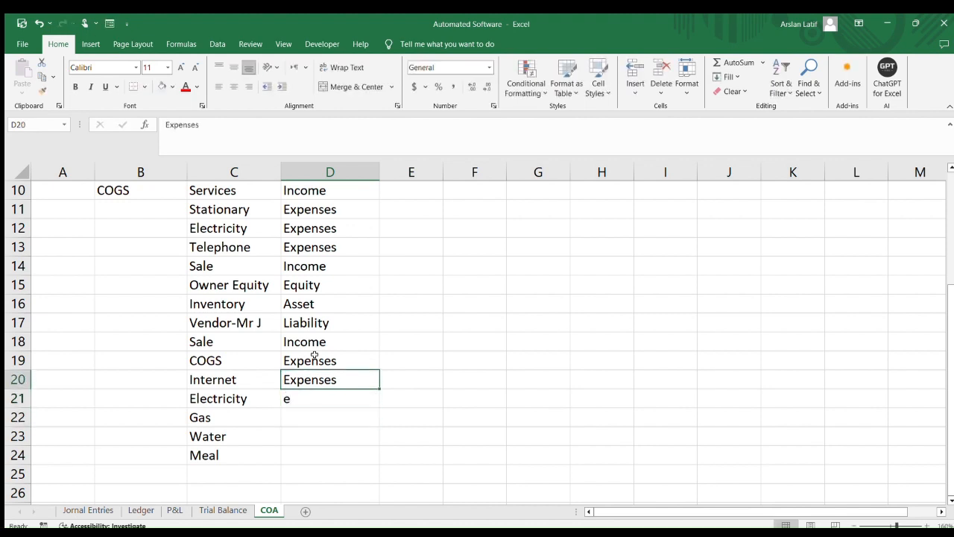
pyautogui.press('Down')
pyautogui.press('Down')
pyautogui.press('Down')
pyautogui.press('Up')
pyautogui.press('Up')
pyautogui.press('Up')
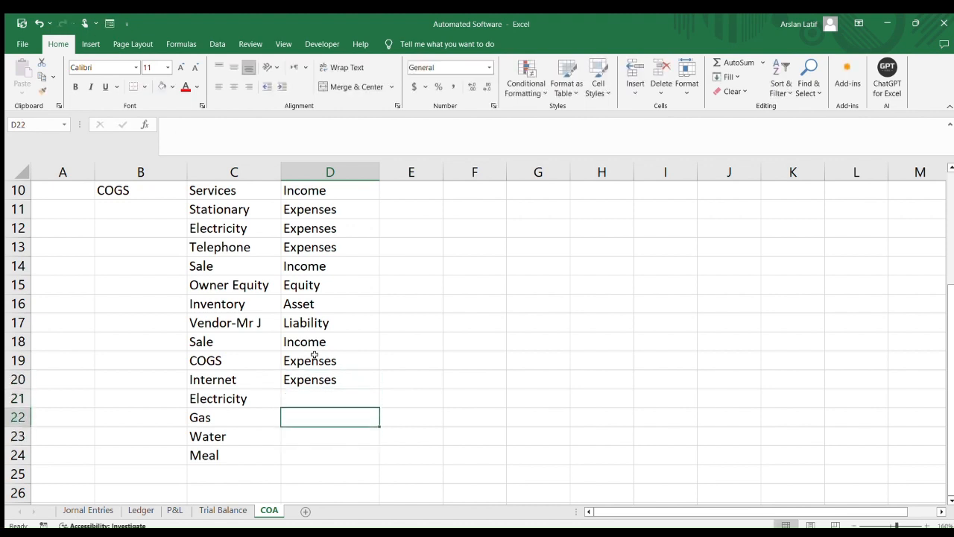
pyautogui.hotkey('shift', 'Down')
pyautogui.hotkey('shift', 'Down')
pyautogui.hotkey('shift', 'Down')
pyautogui.hotkey('shift', 'Down')
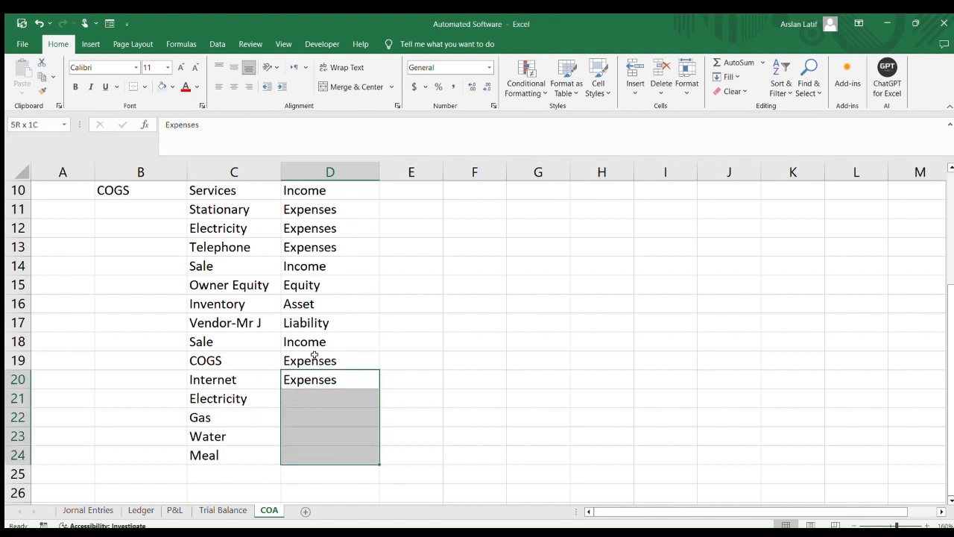
pyautogui.hotkey('ctrl', 'd')
pyautogui.click(445, 384)
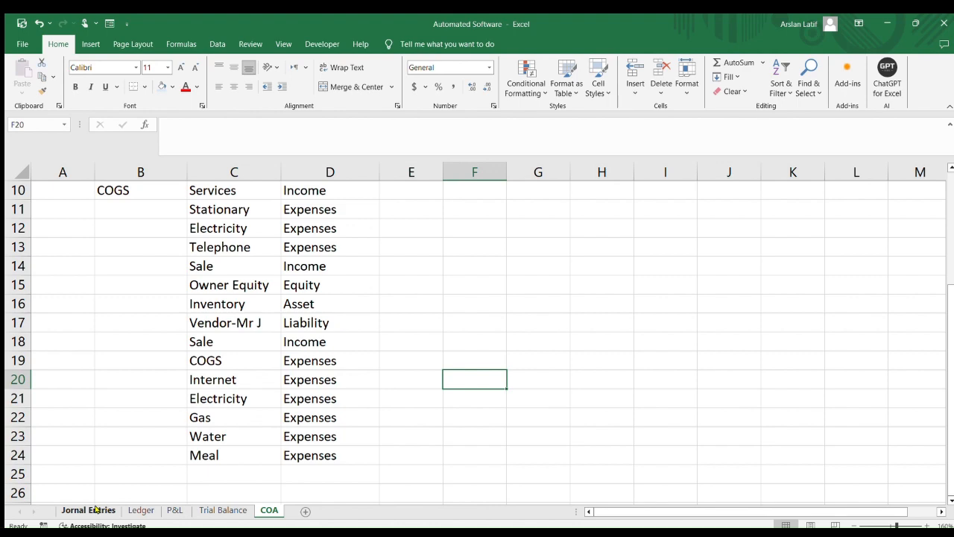
# Return to the journal entries and enter Internet as the sub-account of row 30
pyautogui.click(73, 513)
pyautogui.scroll(4, 332, 337)
pyautogui.scroll(1, 332, 337)
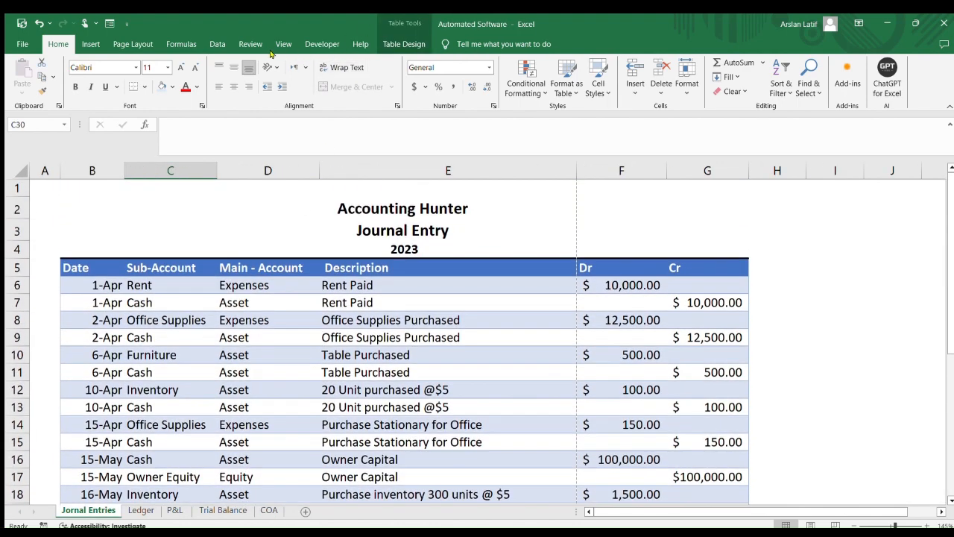
pyautogui.click(240, 217)
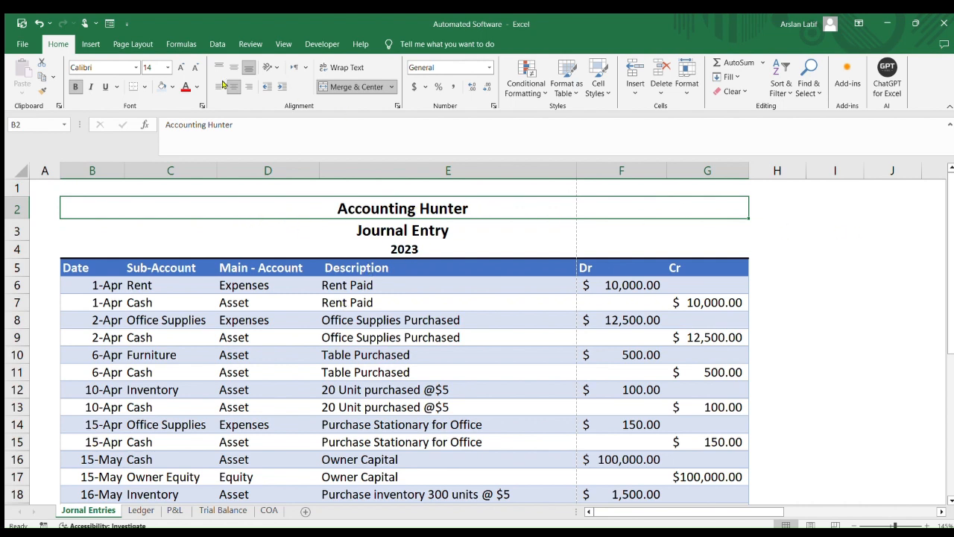
pyautogui.click(287, 45)
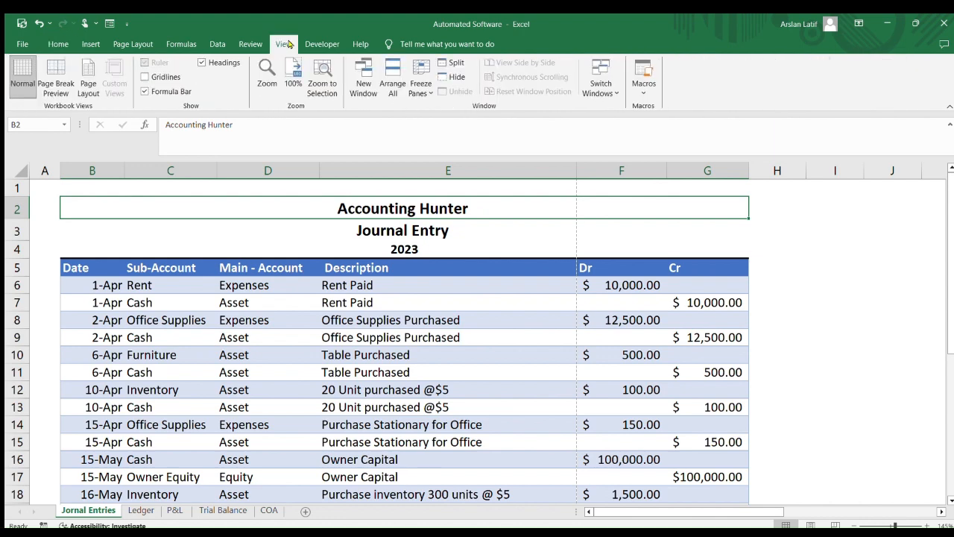
pyautogui.click(212, 45)
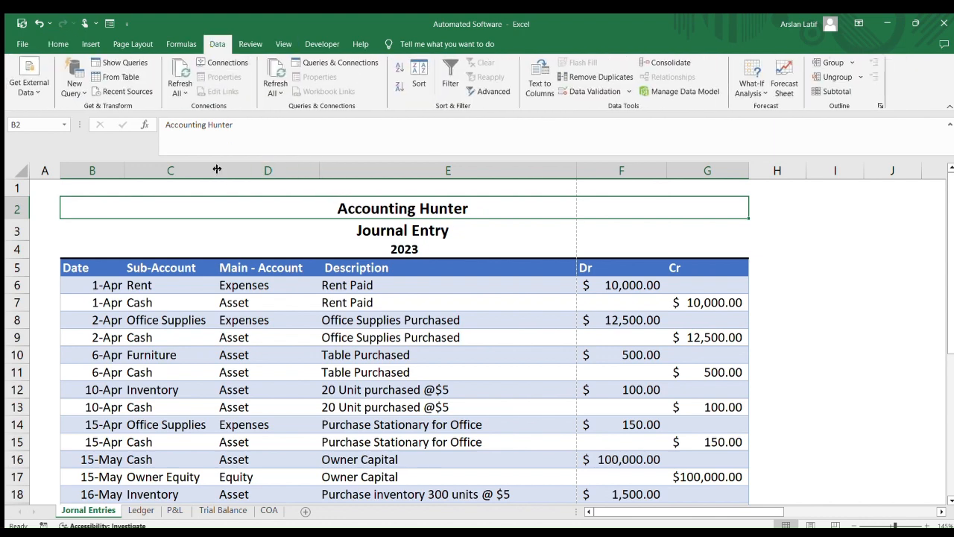
pyautogui.click(777, 309)
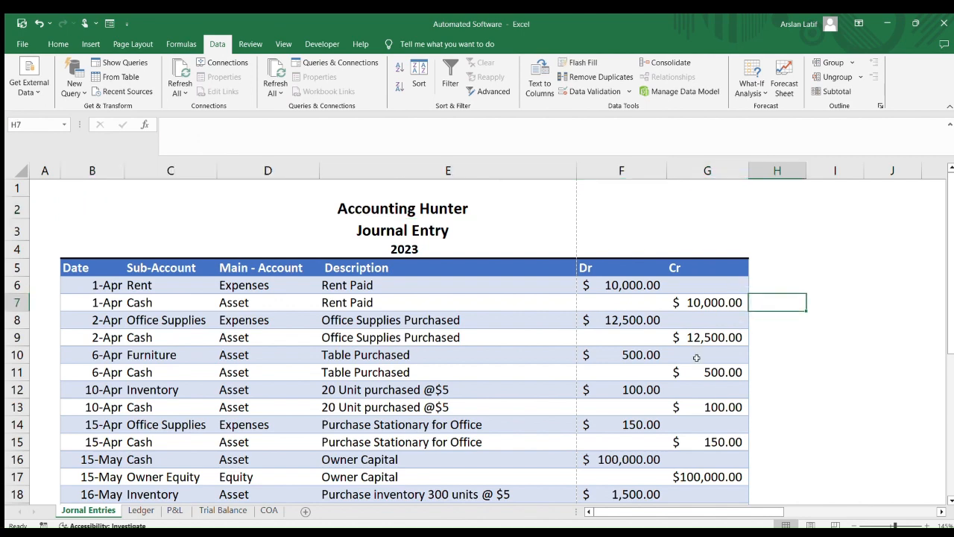
pyautogui.scroll(-7, 298, 399)
pyautogui.click(147, 331)
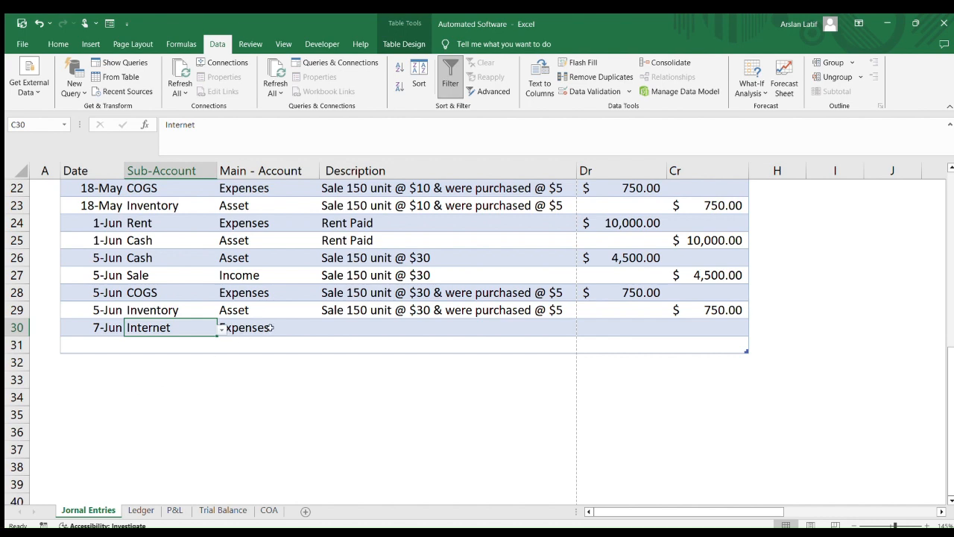
pyautogui.click(270, 327)
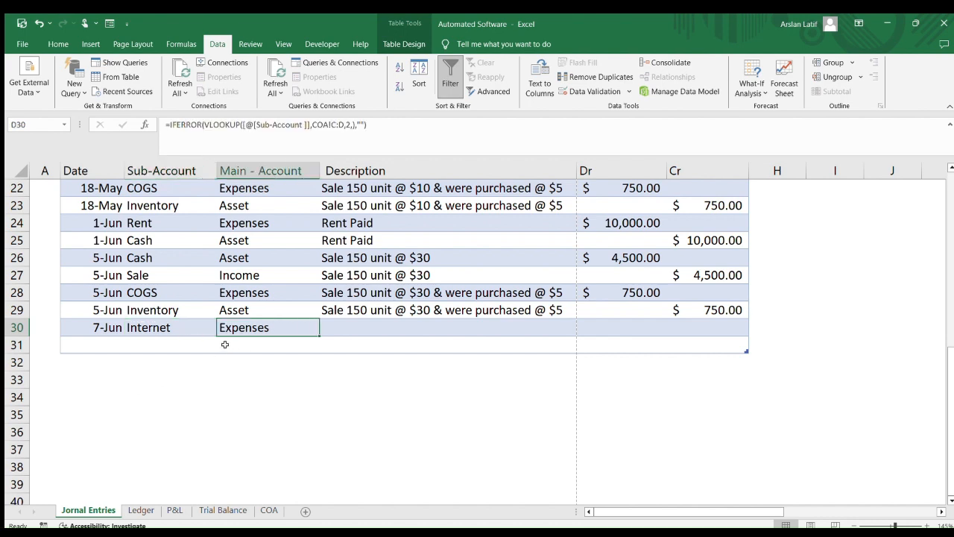
# Enter the description Internet Bill Paid and a debit of 200 for journal row 30
pyautogui.click(386, 316)
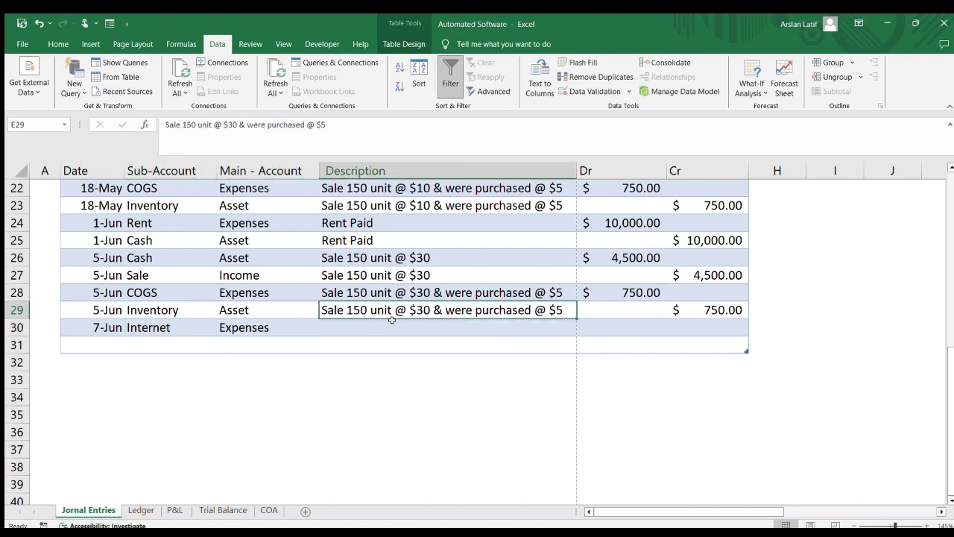
pyautogui.click(363, 326)
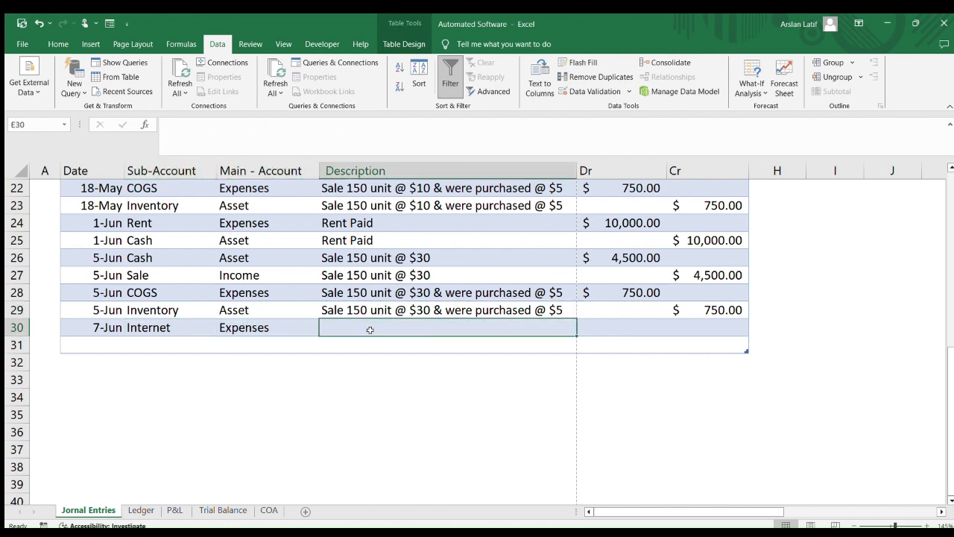
pyautogui.write('Intern')
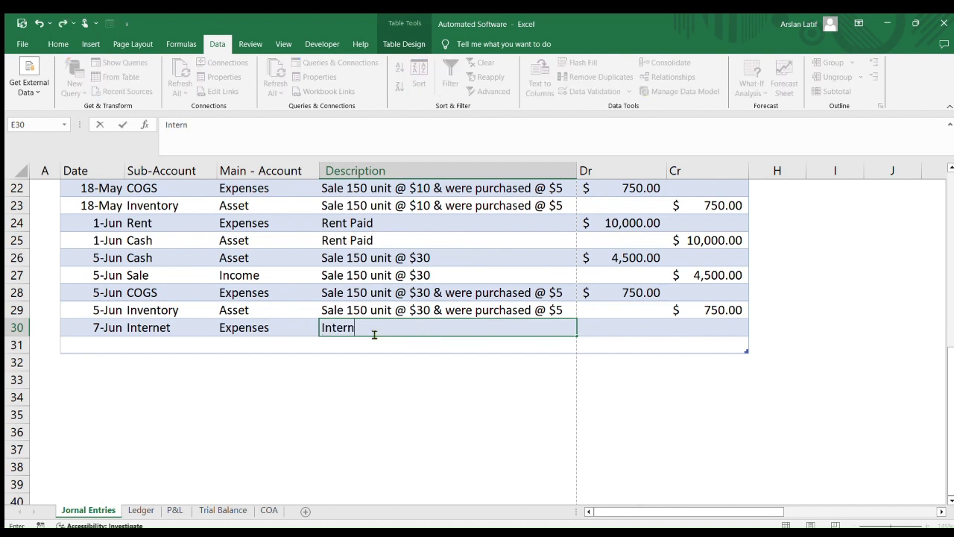
pyautogui.write('t')
pyautogui.press('BackSpace')
pyautogui.write('et Bill Paid')
pyautogui.press('Tab')
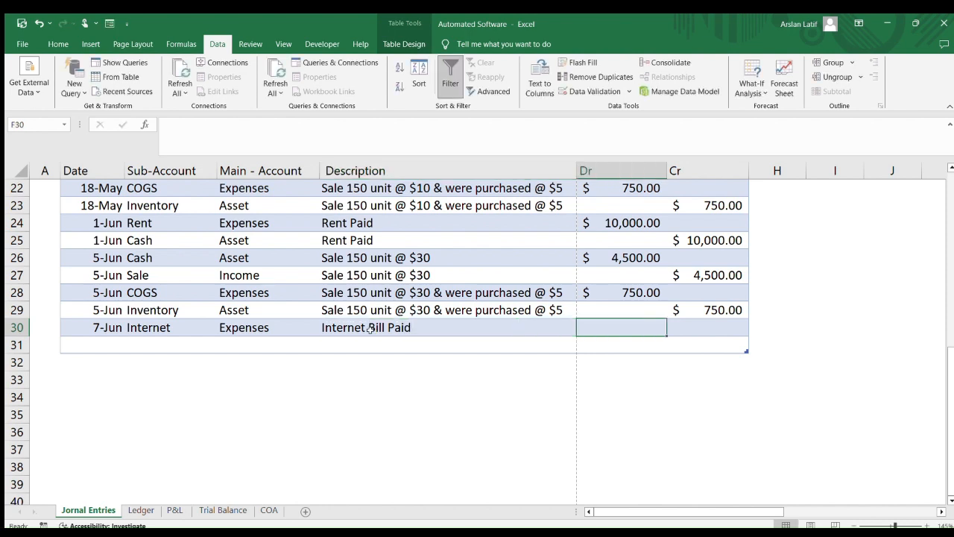
pyautogui.write('200')
pyautogui.press('Tab')
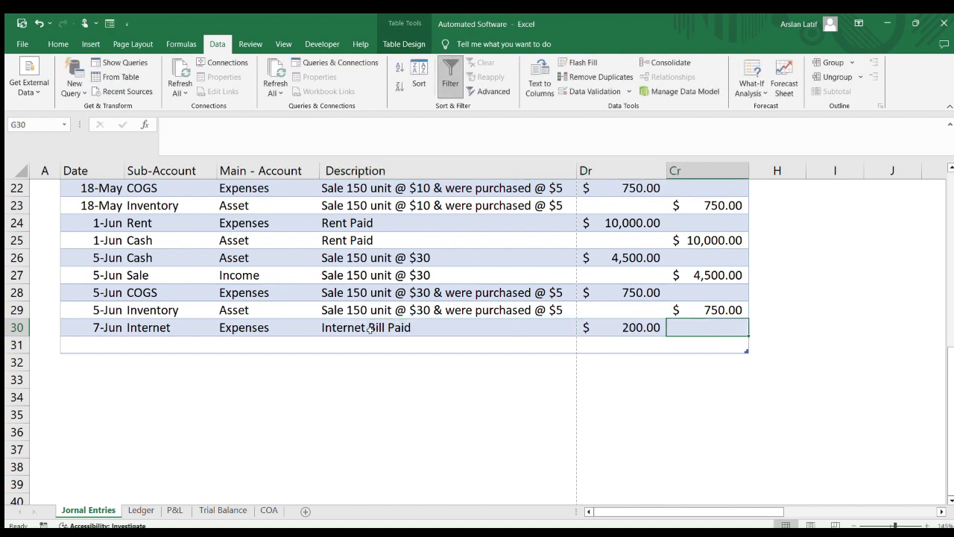
pyautogui.press('Down')
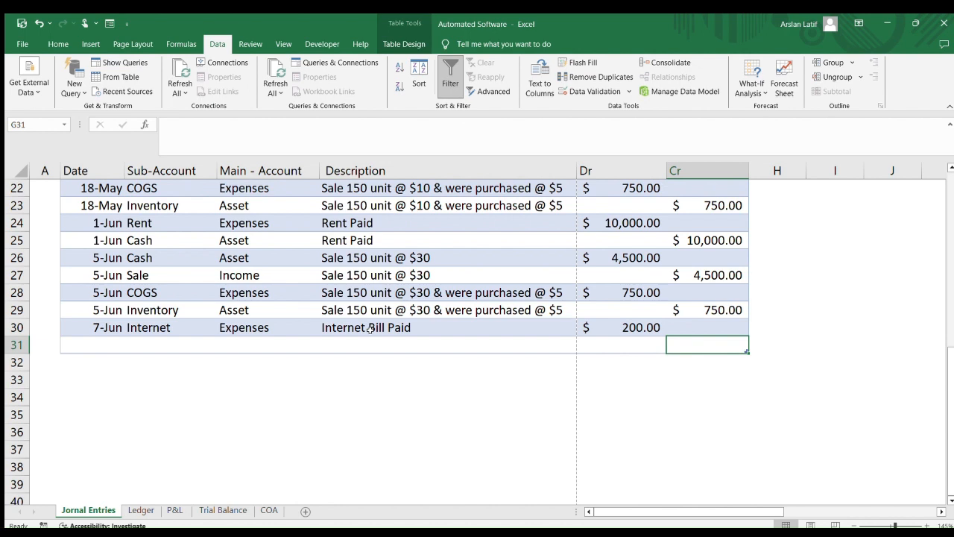
pyautogui.press('Left')
pyautogui.press('Left')
pyautogui.press('Left')
pyautogui.press('Left')
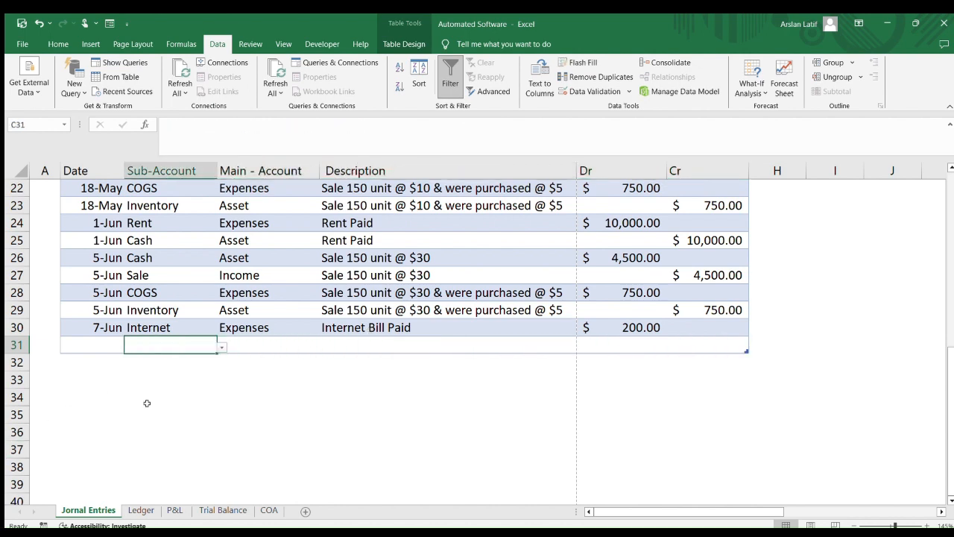
# Choose Cash as the sub-account for journal row 31
pyautogui.click(221, 346)
pyautogui.click(142, 357)
pyautogui.click(363, 343)
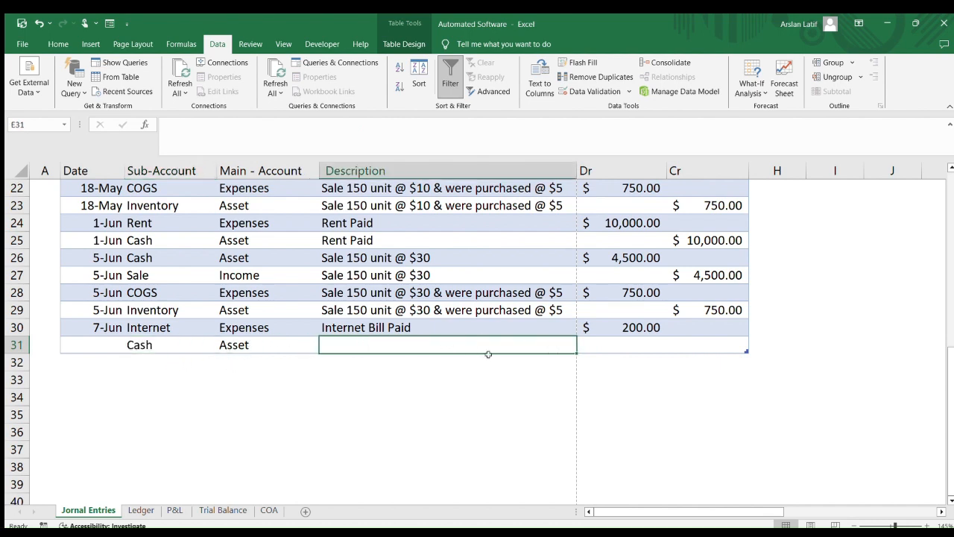
# Copy the description Internet Bill Paid down to row 31 and enter a credit of 200 there
pyautogui.press('Up')
pyautogui.hotkey('shift', 'Down')
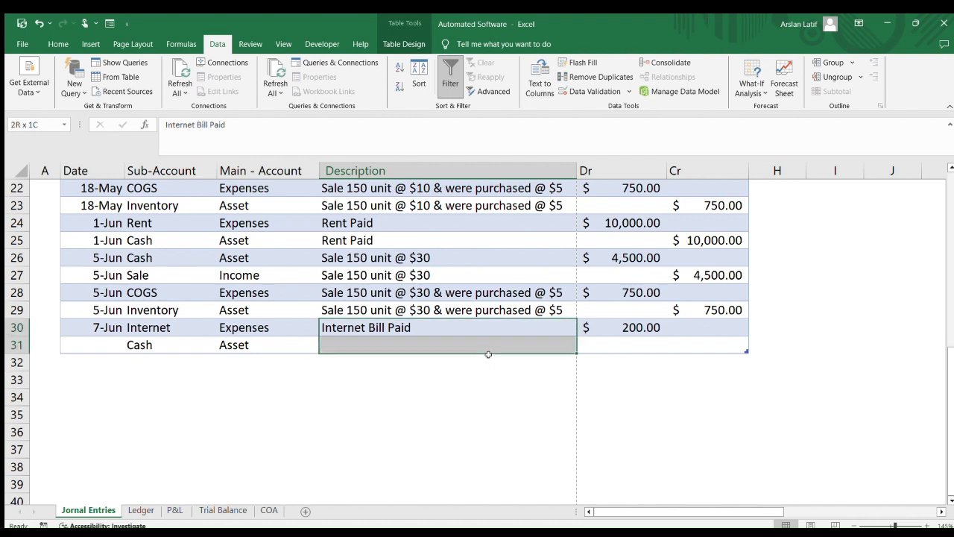
pyautogui.hotkey('ctrl', 'd')
pyautogui.click(489, 350)
pyautogui.press('Tab')
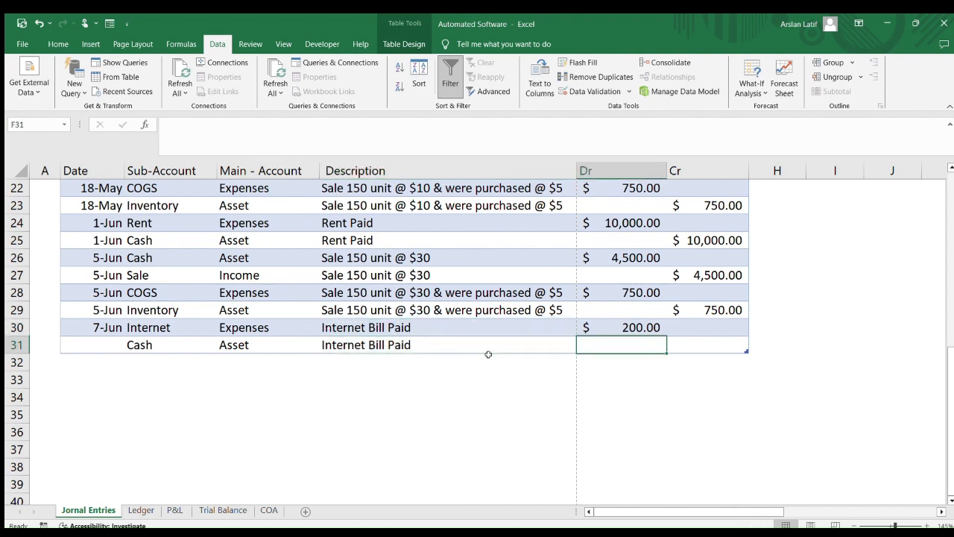
pyautogui.press('Tab')
pyautogui.write('2000')
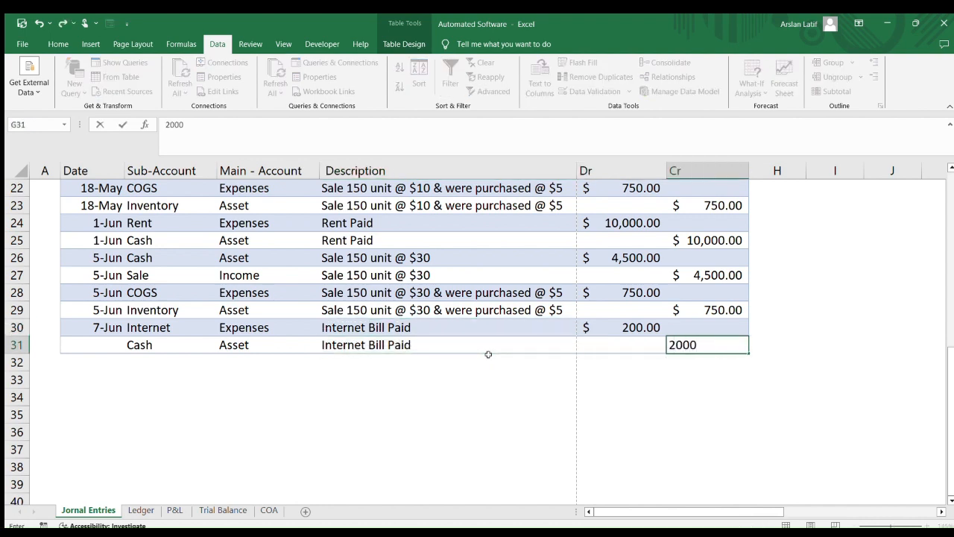
pyautogui.press('Tab')
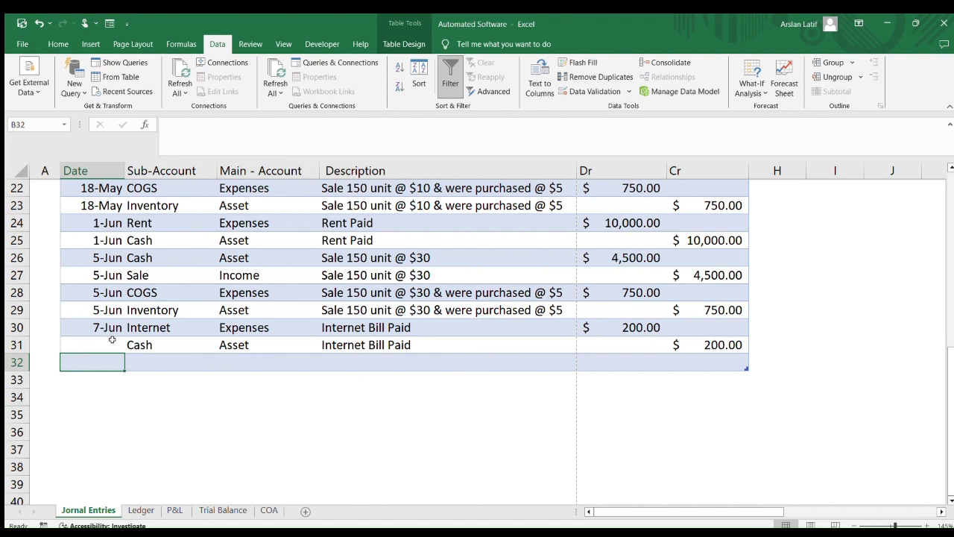
# Fill the 7-Jun date down to rows 31 and 32, and pick Electricity as row 32's sub-account
pyautogui.moveTo(110, 333); pyautogui.dragTo(110, 361)
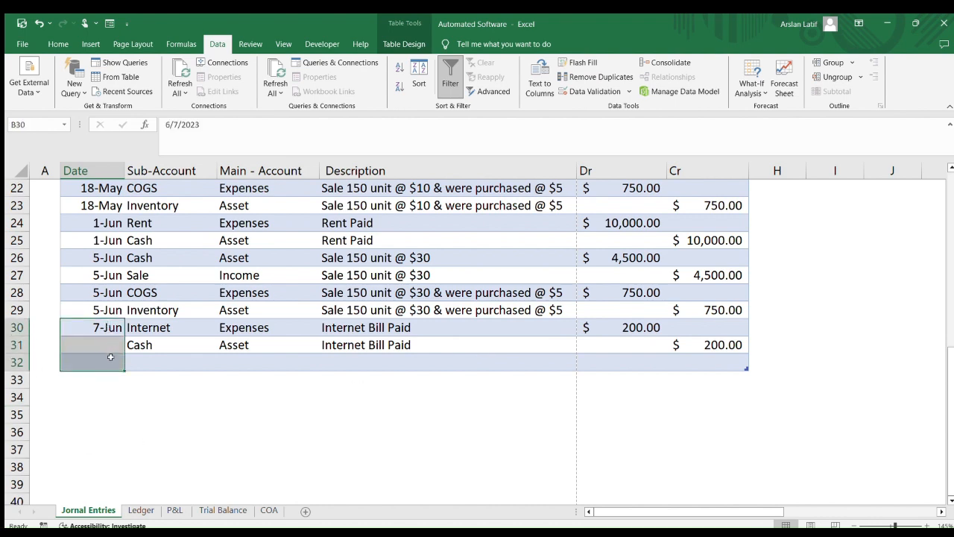
pyautogui.hotkey('ctrl', 'd')
pyautogui.click(165, 357)
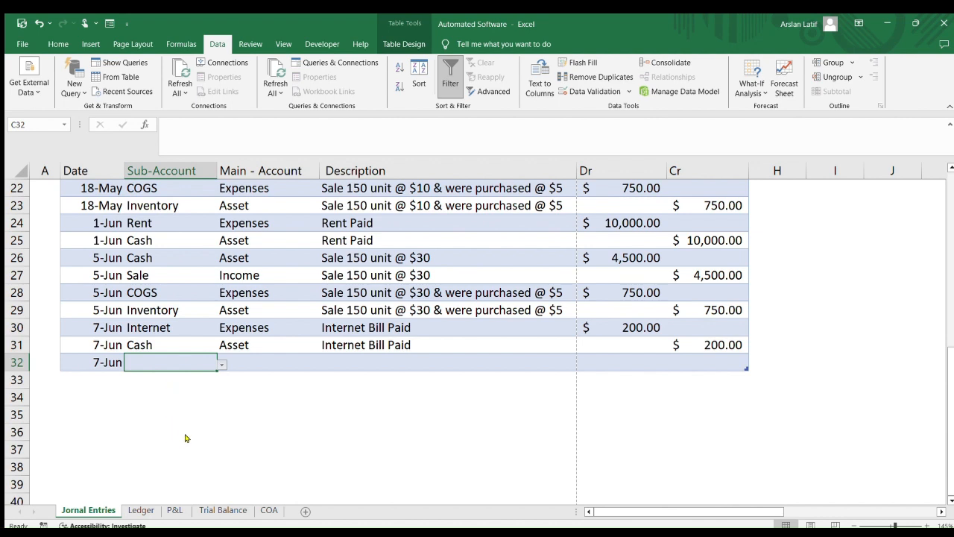
pyautogui.click(152, 461)
pyautogui.click(368, 362)
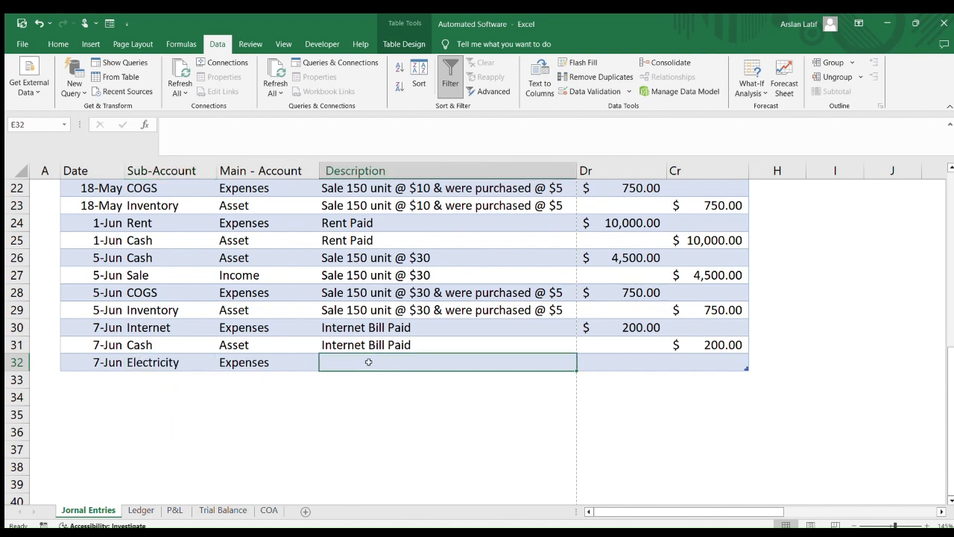
# Enter the description Electricity Bill and a debit of 1000 for journal row 32
pyautogui.write('Elect')
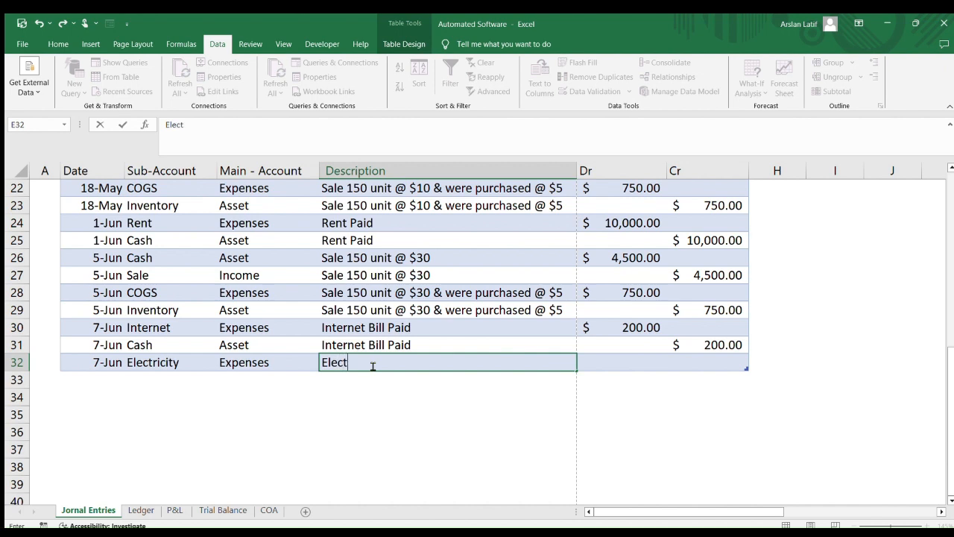
pyautogui.write('ricity Bill')
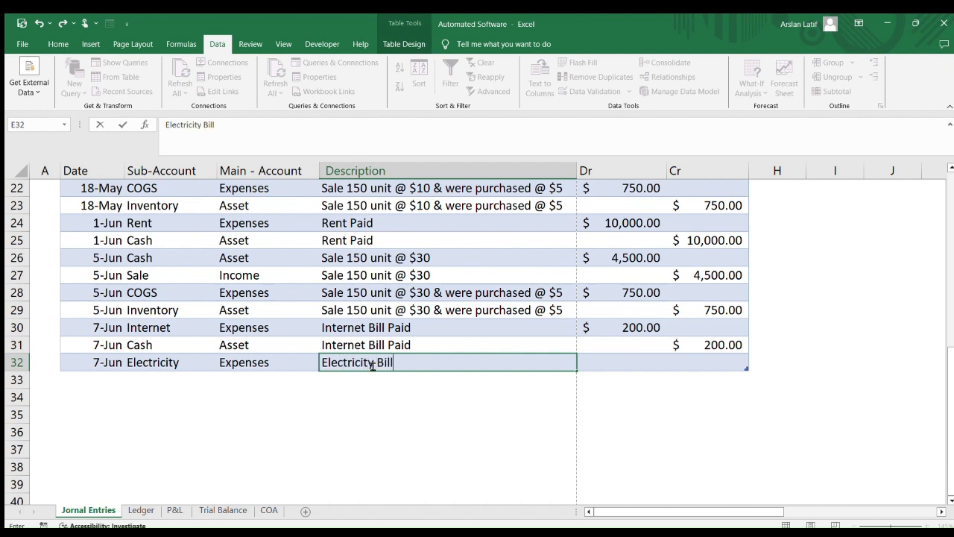
pyautogui.press('Tab')
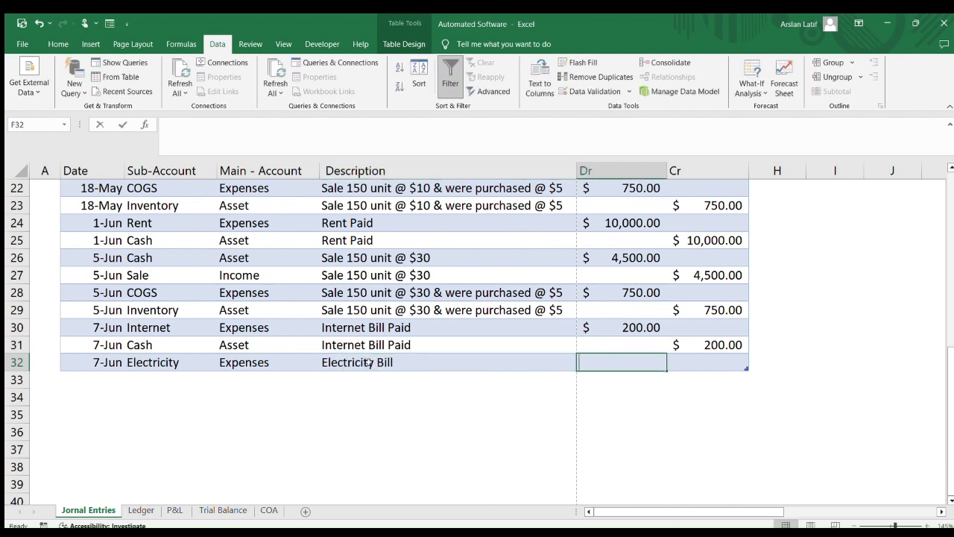
pyautogui.write('1000')
pyautogui.press('Tab')
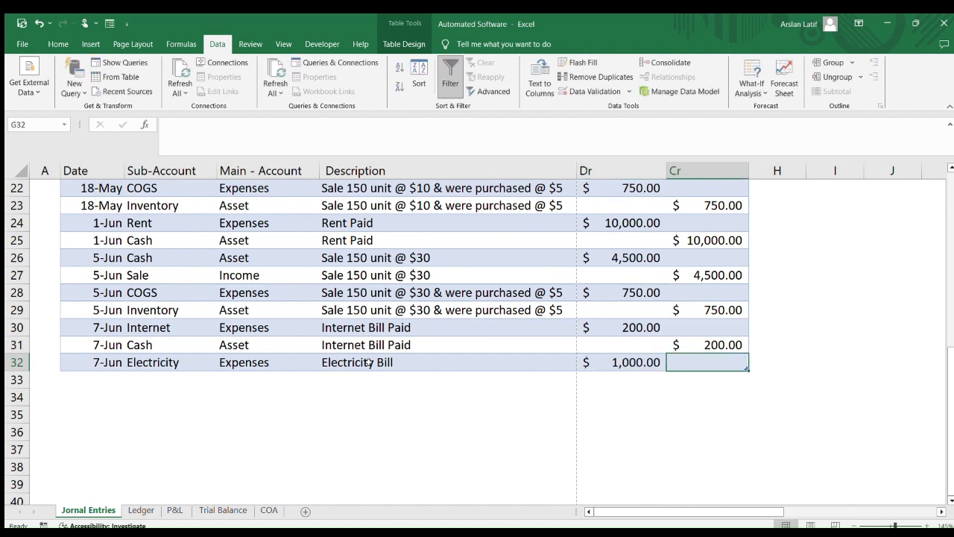
# Start journal row 33 with cash as the sub-account
pyautogui.press('Tab')
pyautogui.press('Tab')
pyautogui.write('cash')
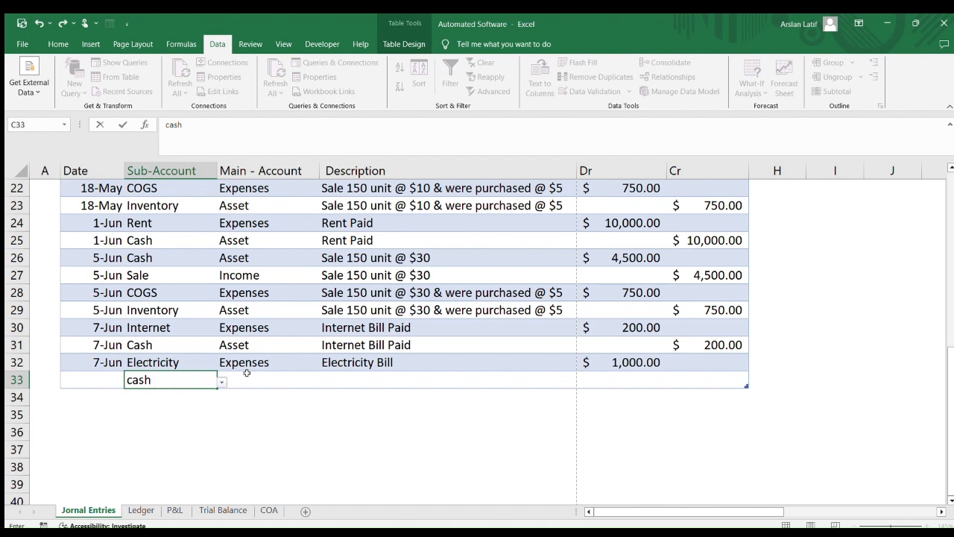
pyautogui.click(280, 386)
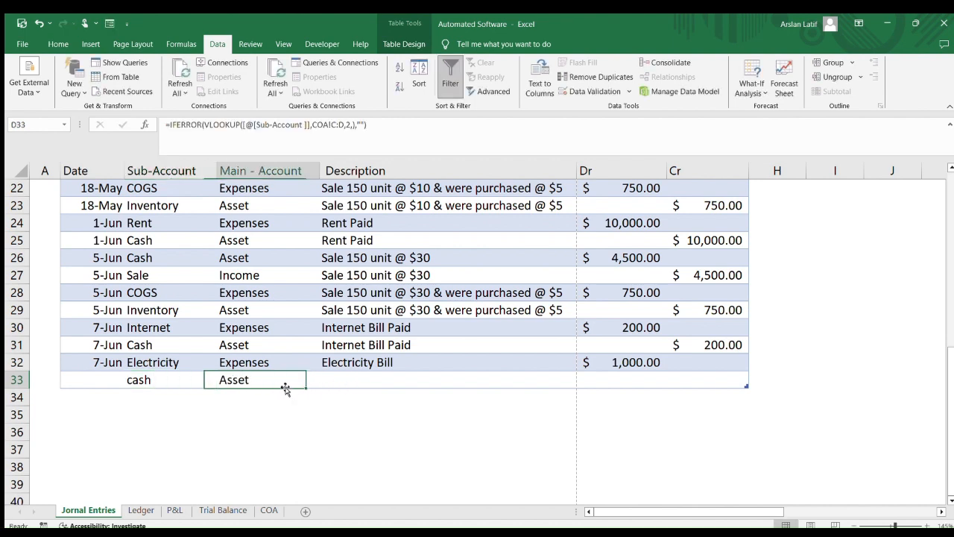
# Copy the description Electricity Bill down to row 33 and enter a credit of 1000 there
pyautogui.click(351, 383)
pyautogui.moveTo(384, 364); pyautogui.dragTo(455, 383)
pyautogui.hotkey('ctrl', 'd')
pyautogui.click(646, 380)
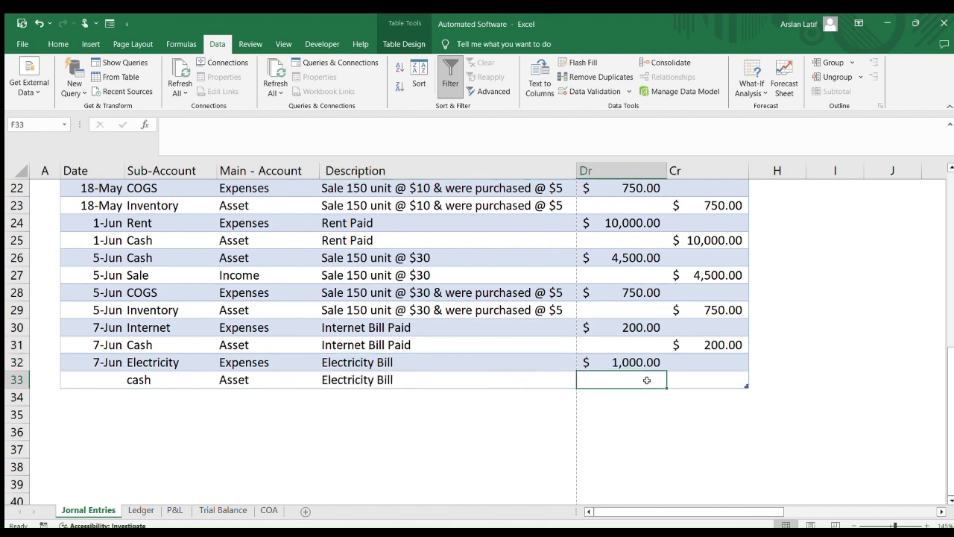
pyautogui.press('Tab')
pyautogui.write('1000')
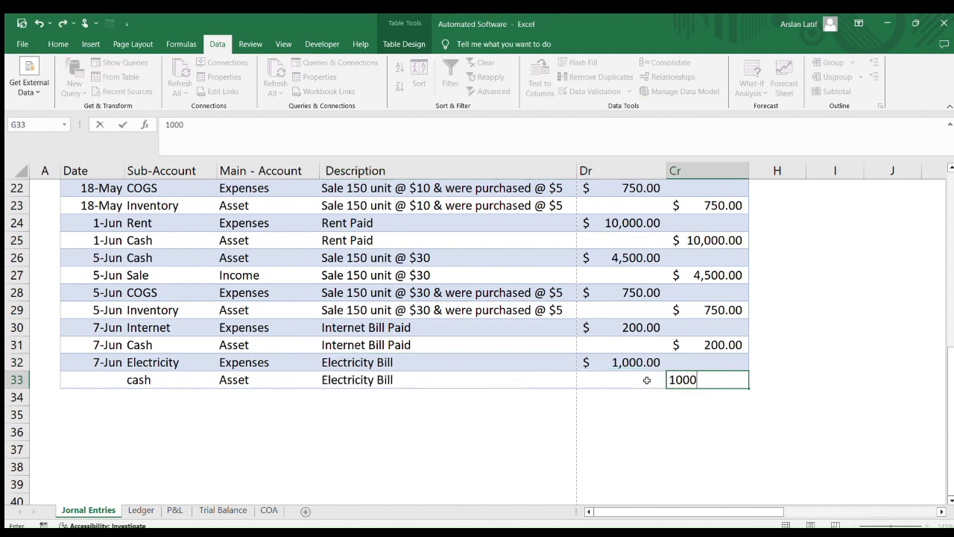
# Fill the 7-Jun date down to journal row 33
pyautogui.click(106, 376)
pyautogui.moveTo(112, 363); pyautogui.dragTo(116, 374)
pyautogui.hotkey('ctrl', 'd')
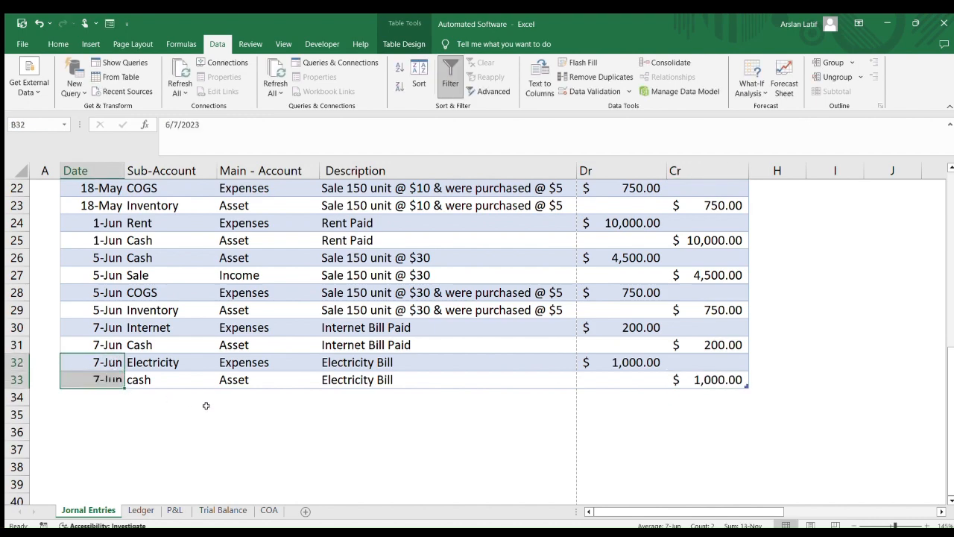
# Refresh the Trial Balance pivot table so it includes the new journal entries
pyautogui.click(250, 423)
pyautogui.scroll(4, 550, 423)
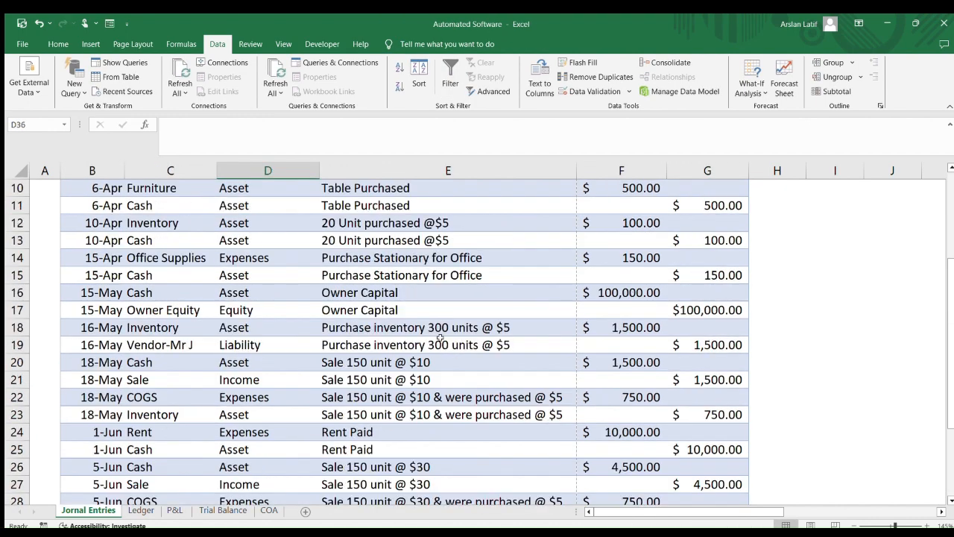
pyautogui.click(200, 509)
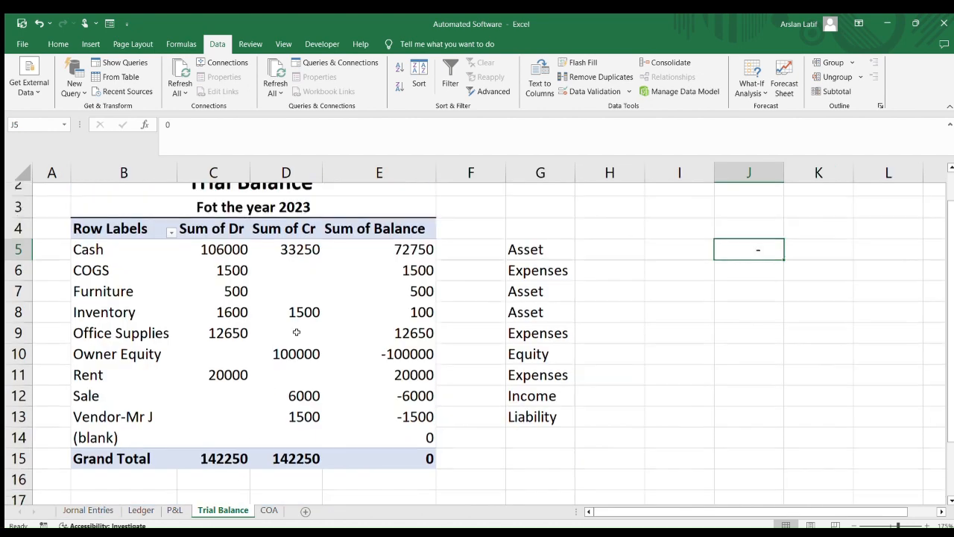
pyautogui.click(180, 75)
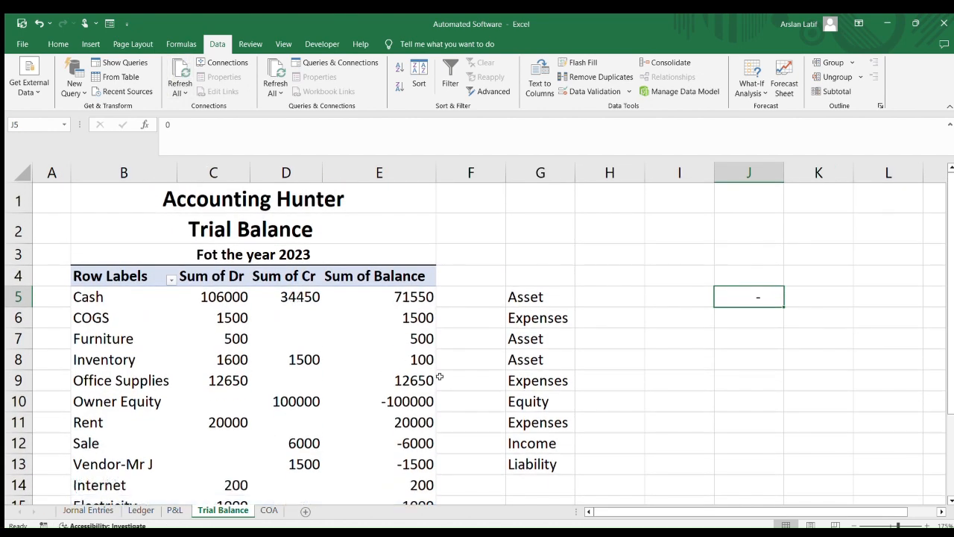
pyautogui.scroll(-3, 439, 375)
pyautogui.scroll(1, 439, 376)
pyautogui.scroll(2, 439, 376)
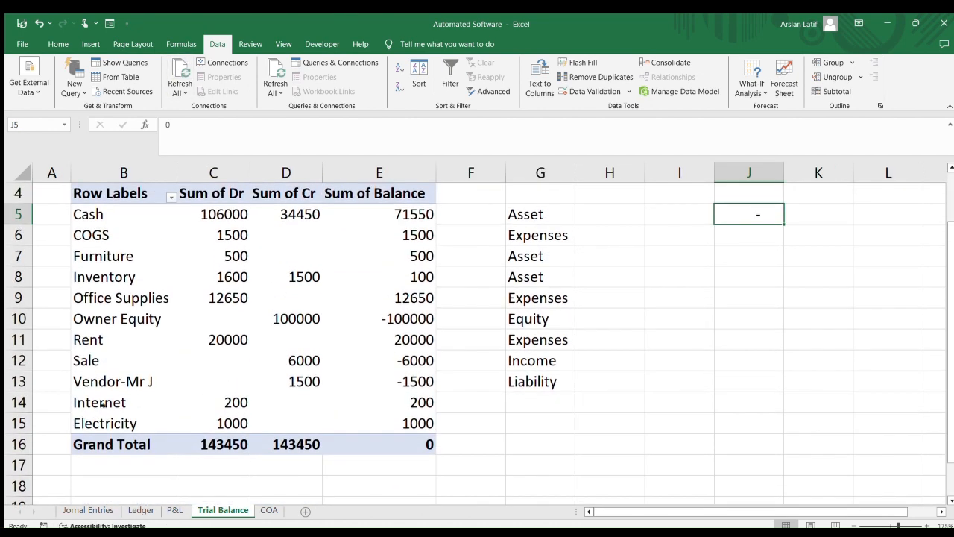
# Label Internet and Electricity as Expenses in the account-type column beside the Trial Balance
pyautogui.moveTo(102, 403); pyautogui.dragTo(108, 423)
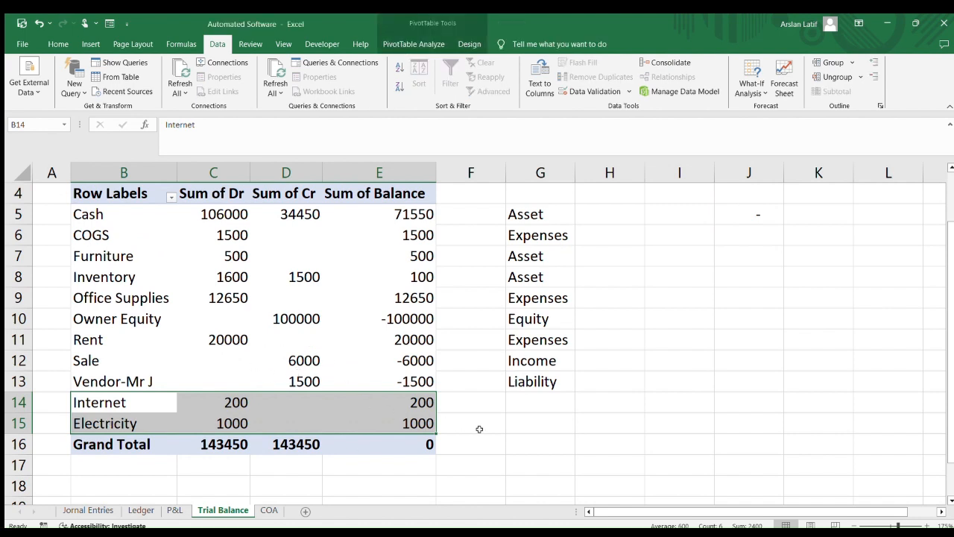
pyautogui.click(533, 424)
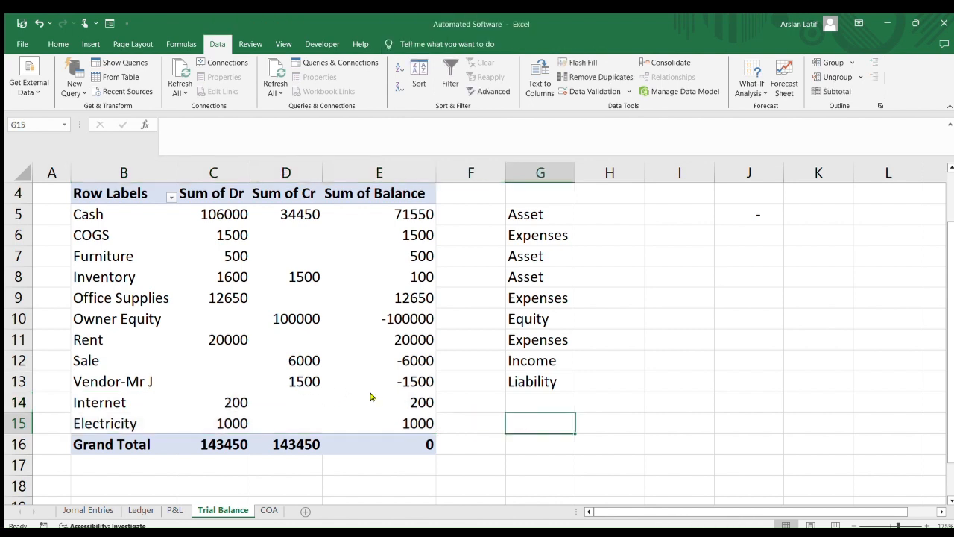
pyautogui.scroll(1, 253, 383)
pyautogui.scroll(-3, 242, 381)
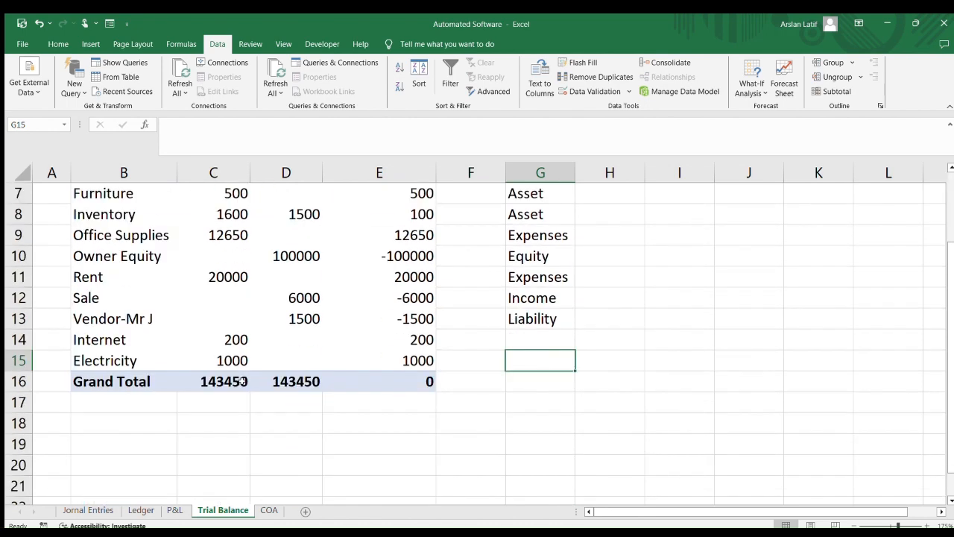
pyautogui.scroll(2, 242, 380)
pyautogui.scroll(-1, 433, 413)
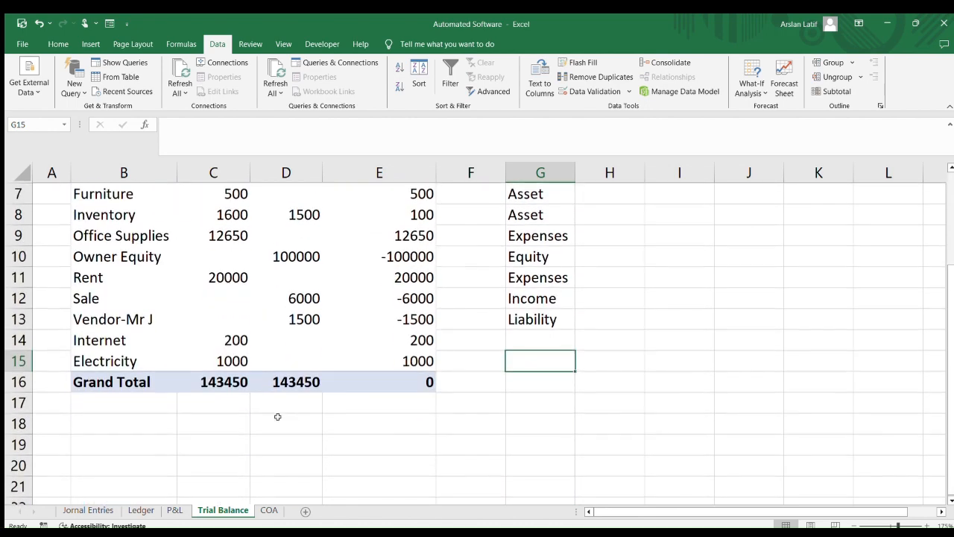
pyautogui.click(144, 339)
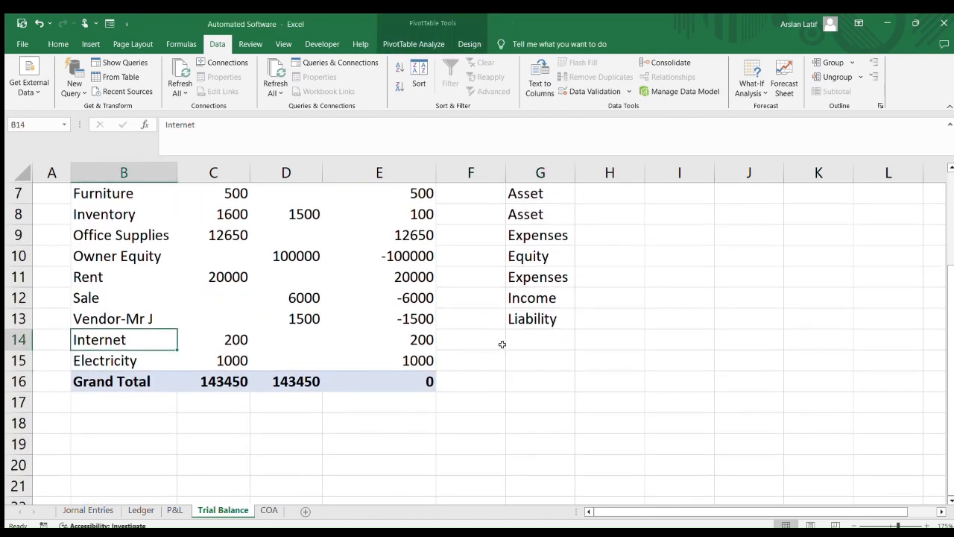
pyautogui.click(546, 344)
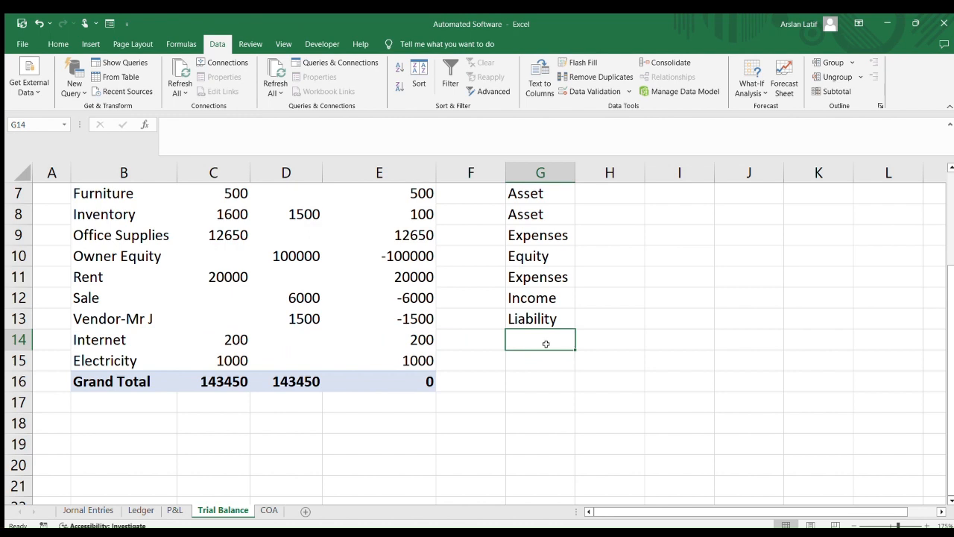
pyautogui.write('e')
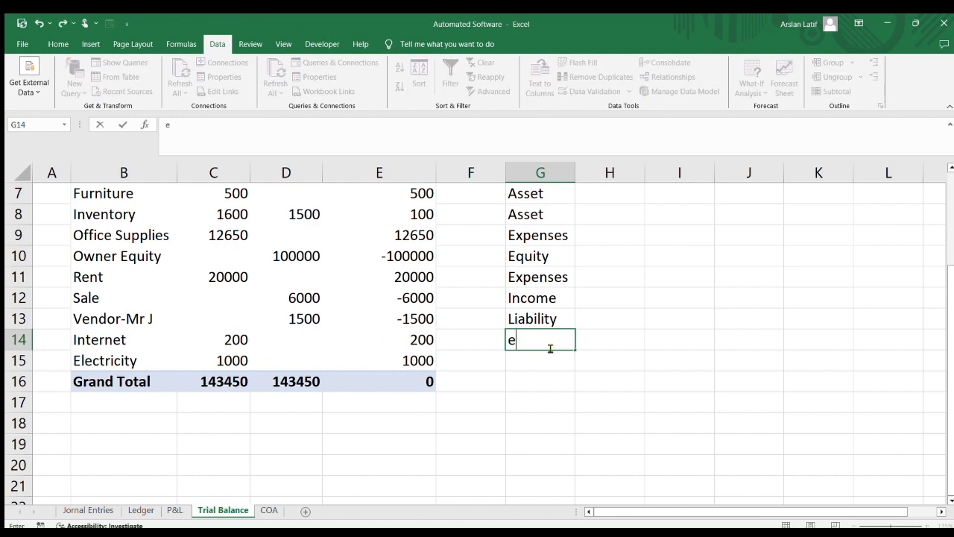
pyautogui.write('xp')
pyautogui.press('Return')
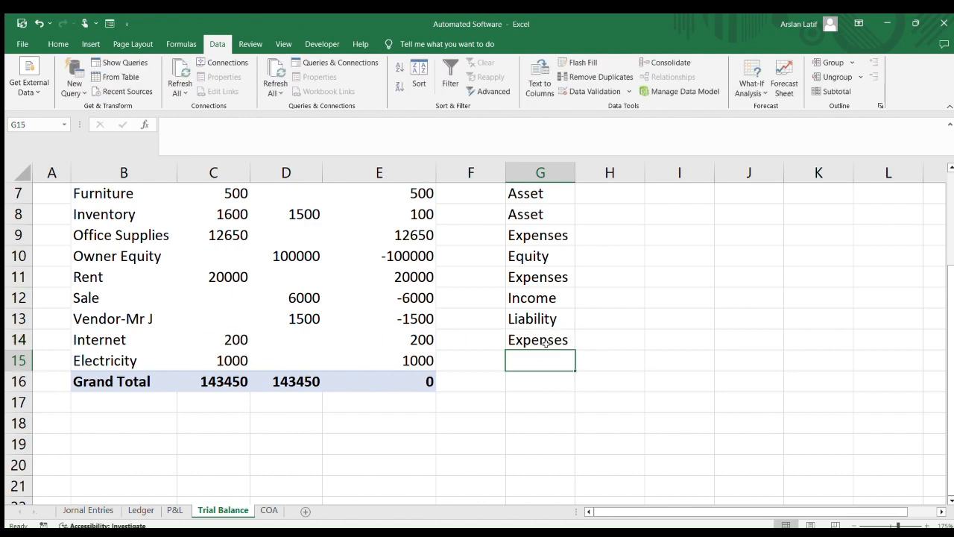
pyautogui.write('EX')
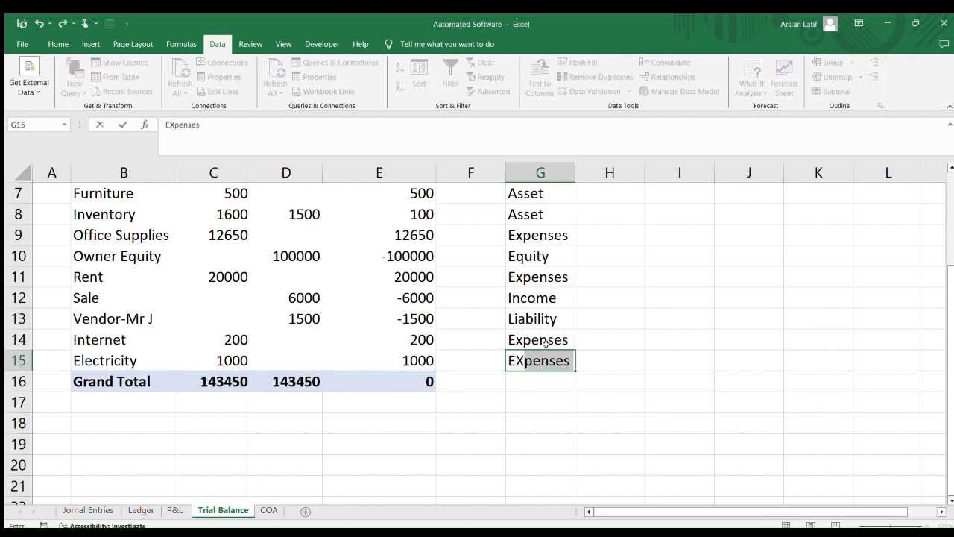
pyautogui.press('Return')
# Add the Internet and Electricity labels from the Trial Balance to the P&L expenses list below Rent
pyautogui.scroll(2, 403, 375)
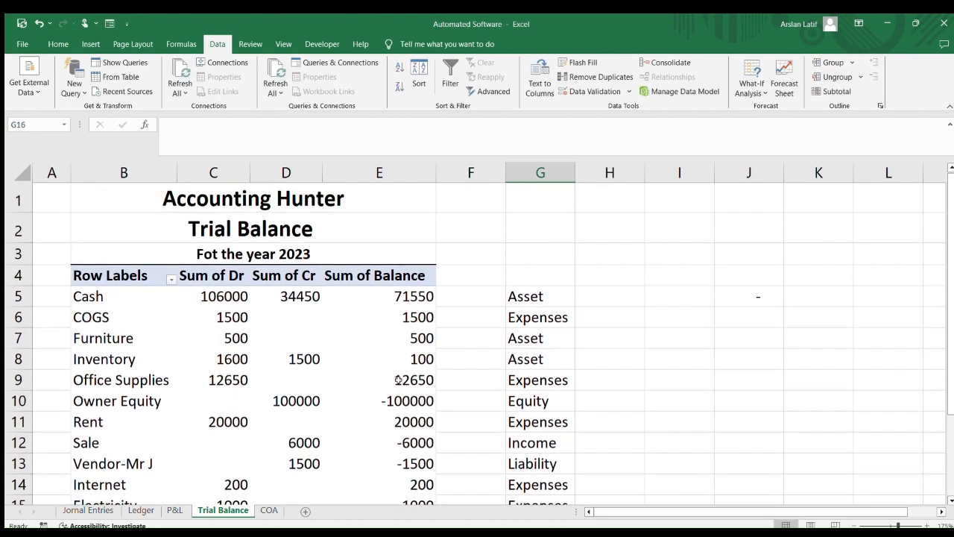
pyautogui.scroll(-2, 319, 385)
pyautogui.moveTo(123, 342); pyautogui.dragTo(123, 360)
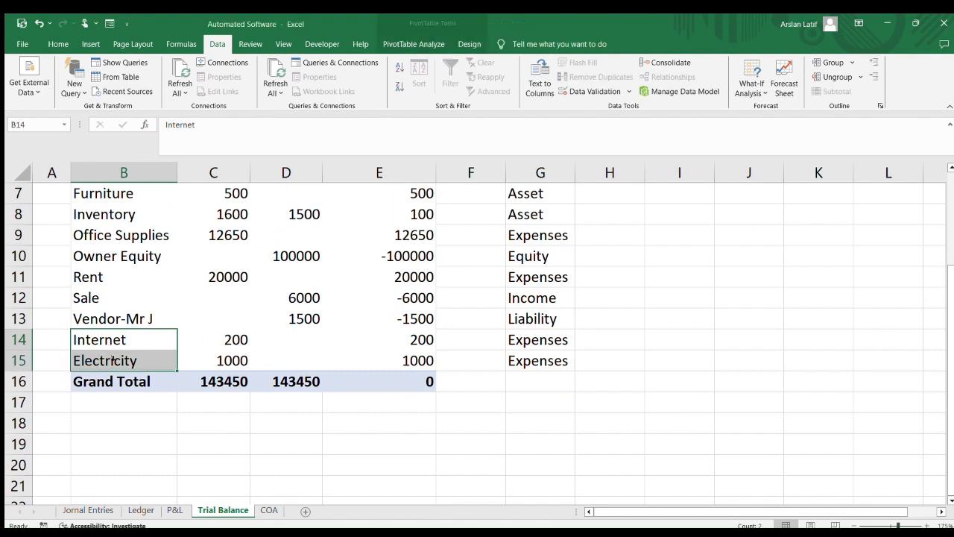
pyautogui.hotkey('ctrl', 'x')
pyautogui.click(267, 510)
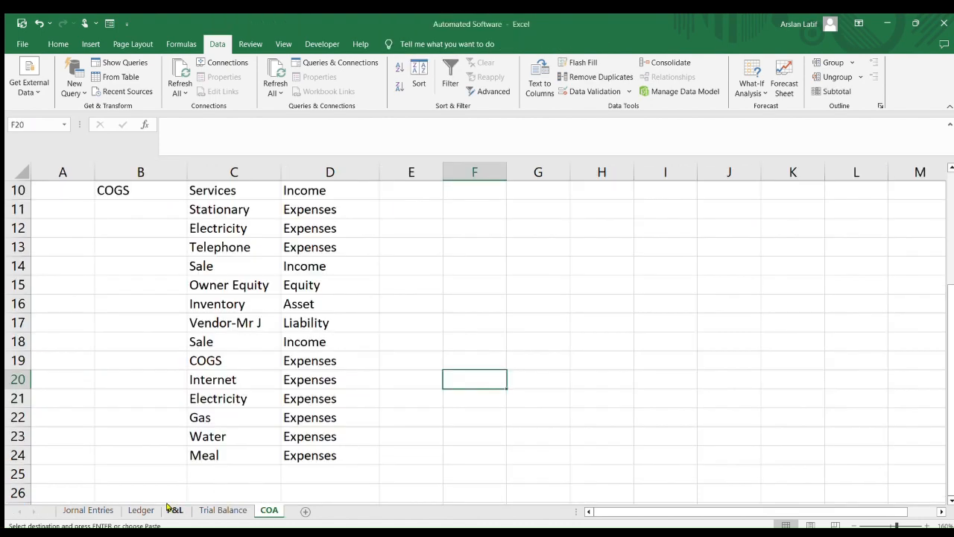
pyautogui.click(141, 511)
pyautogui.click(175, 510)
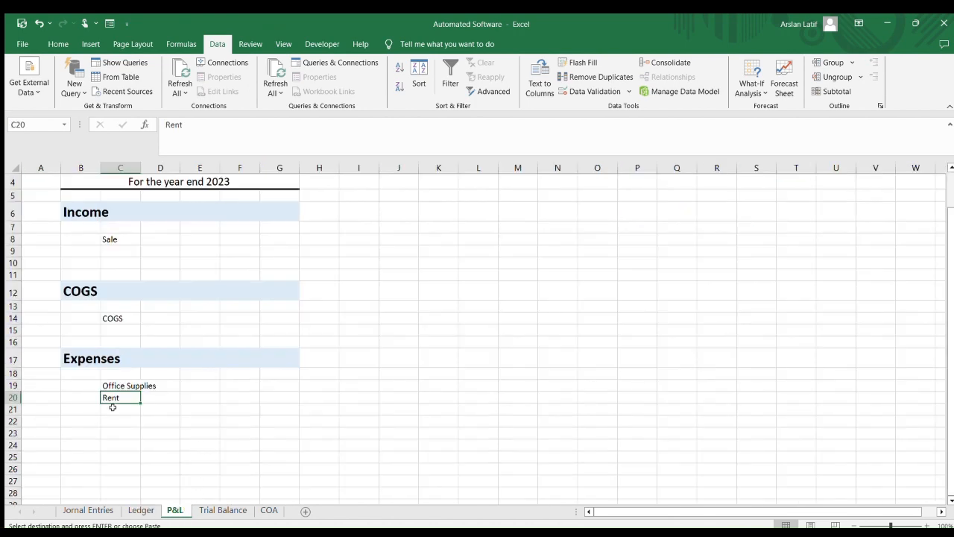
pyautogui.click(113, 409)
pyautogui.hotkey('ctrl', 'v')
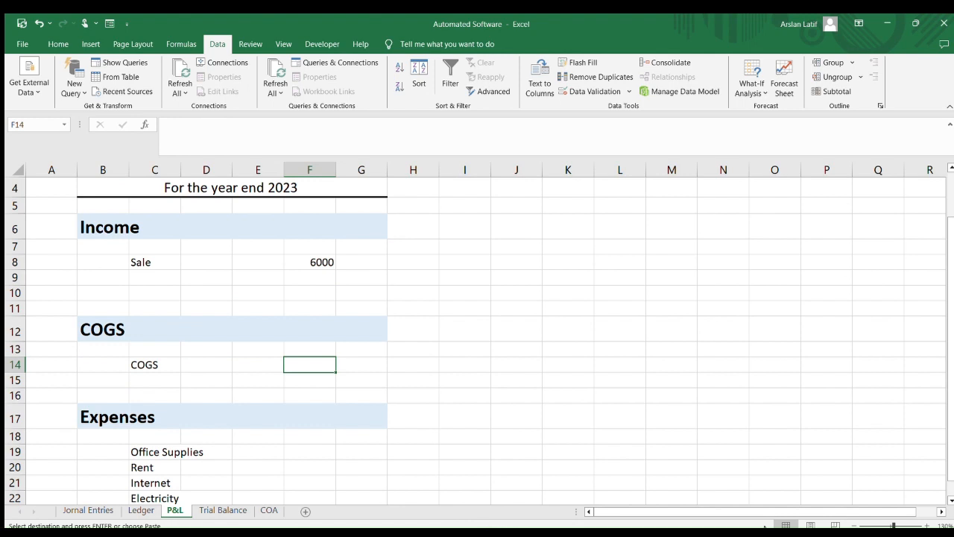
# Make the Trial Balance lookup range in the Sale amount's VLOOKUP formula absolute as $B$4:$E$16
pyautogui.scroll(1, 589, 410)
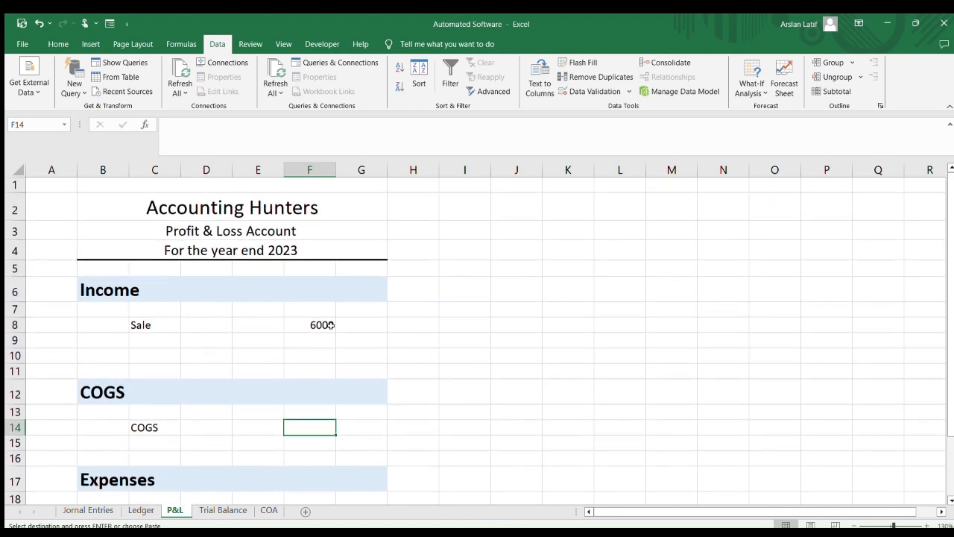
pyautogui.click(307, 324)
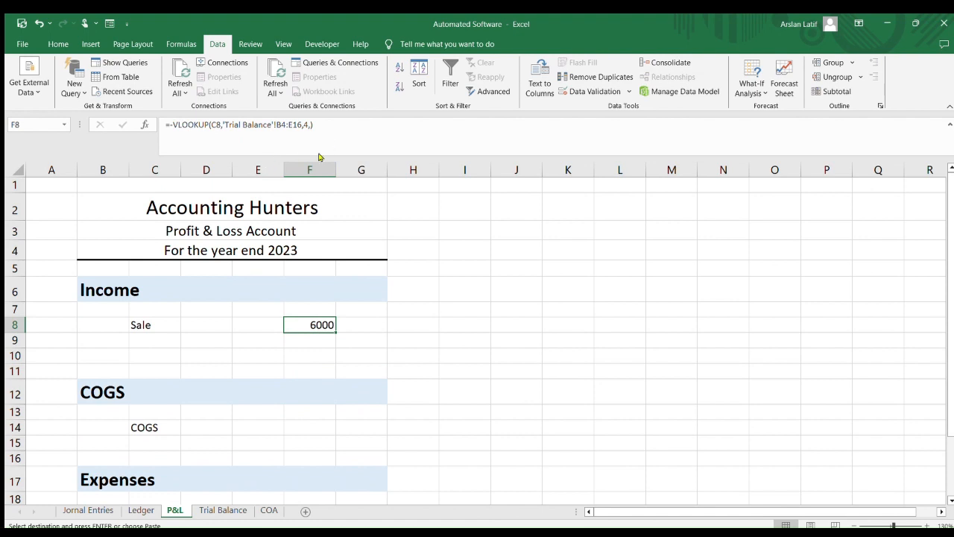
pyautogui.click(288, 125)
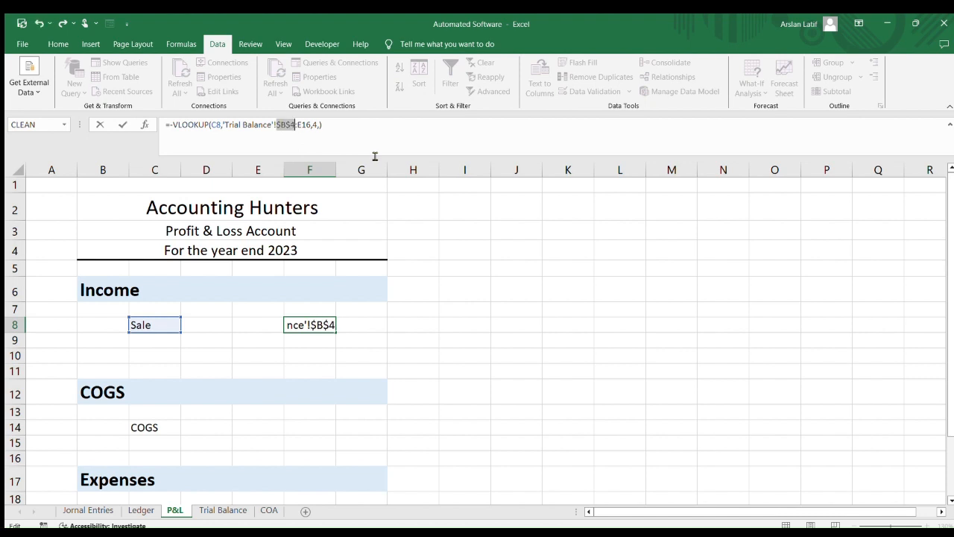
pyautogui.press('F4')
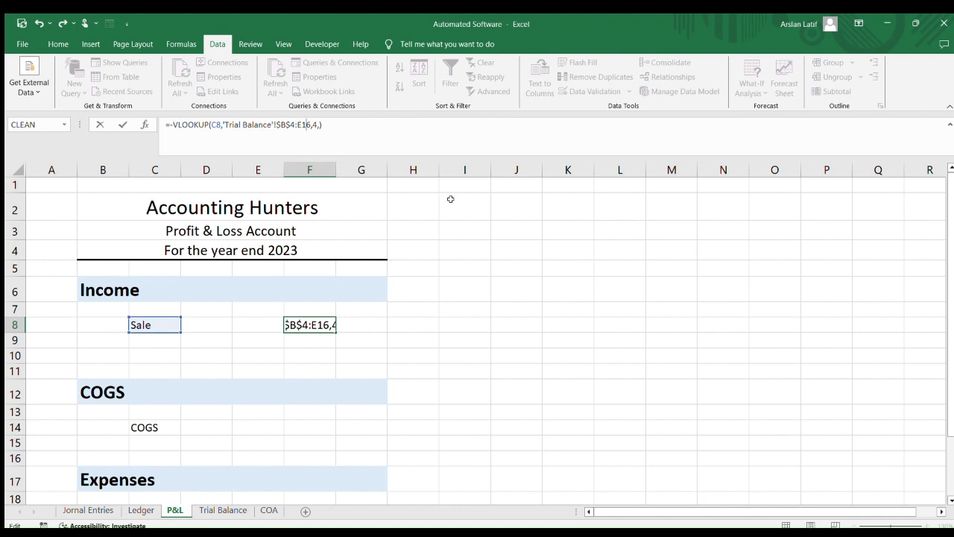
pyautogui.press('F4')
pyautogui.click(493, 282)
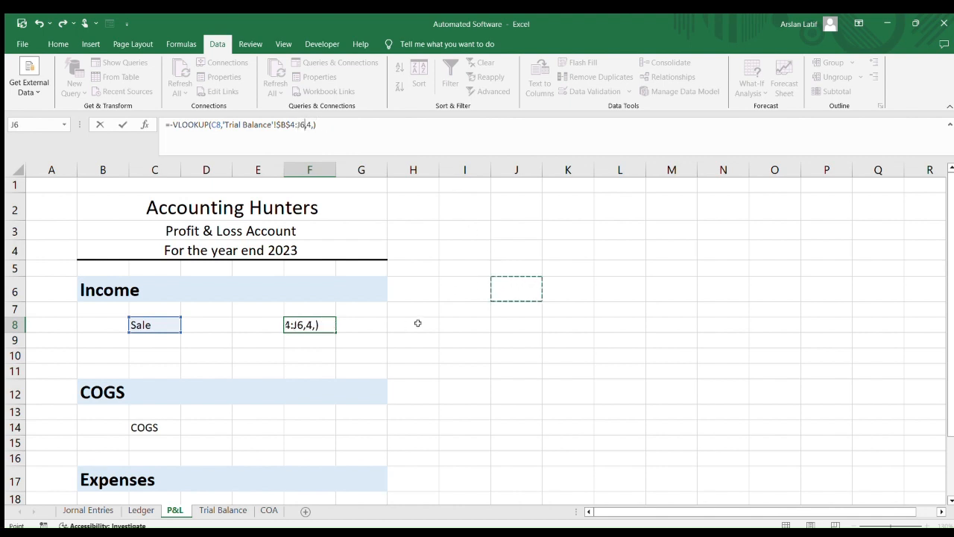
pyautogui.hotkey('ctrl', 'z')
pyautogui.press('Return')
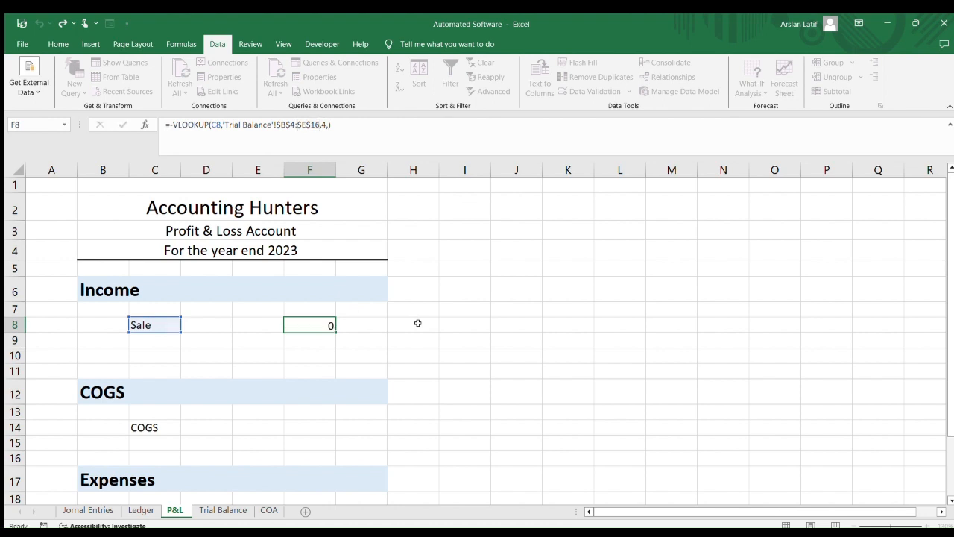
pyautogui.click(441, 356)
pyautogui.click(304, 323)
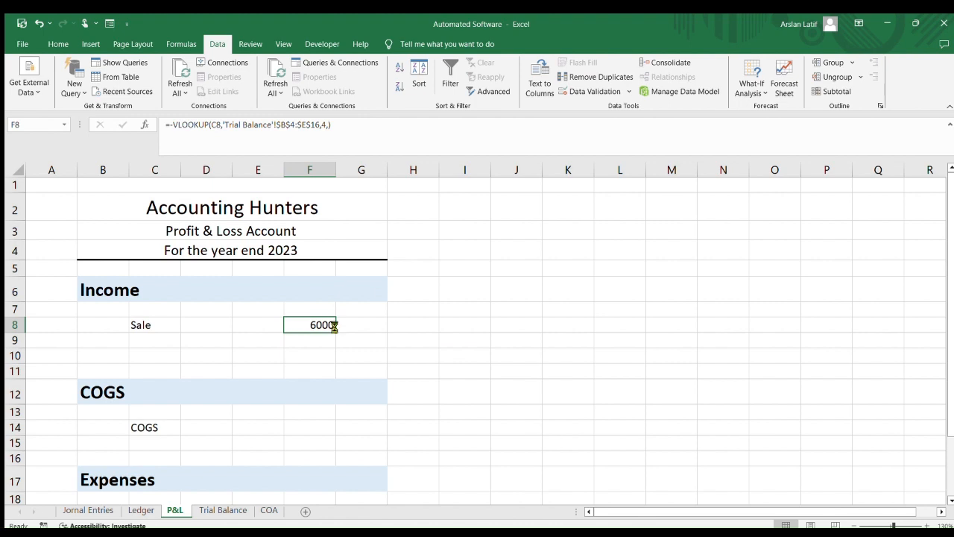
# Copy the Sale amount formula into the COGS amount cell
pyautogui.hotkey('ctrl', 'c')
pyautogui.scroll(-3, 335, 382)
pyautogui.scroll(1, 336, 382)
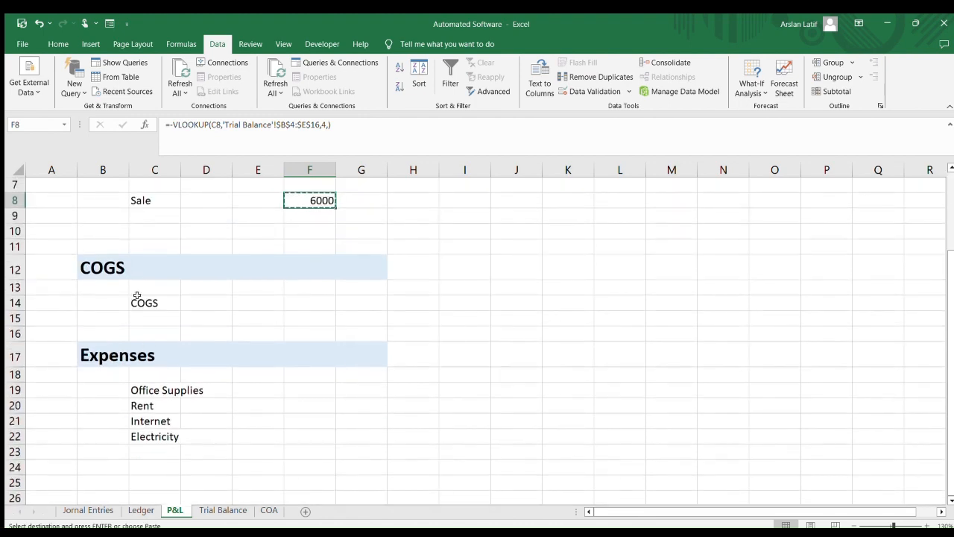
pyautogui.click(315, 302)
pyautogui.hotkey('ctrl', 'v')
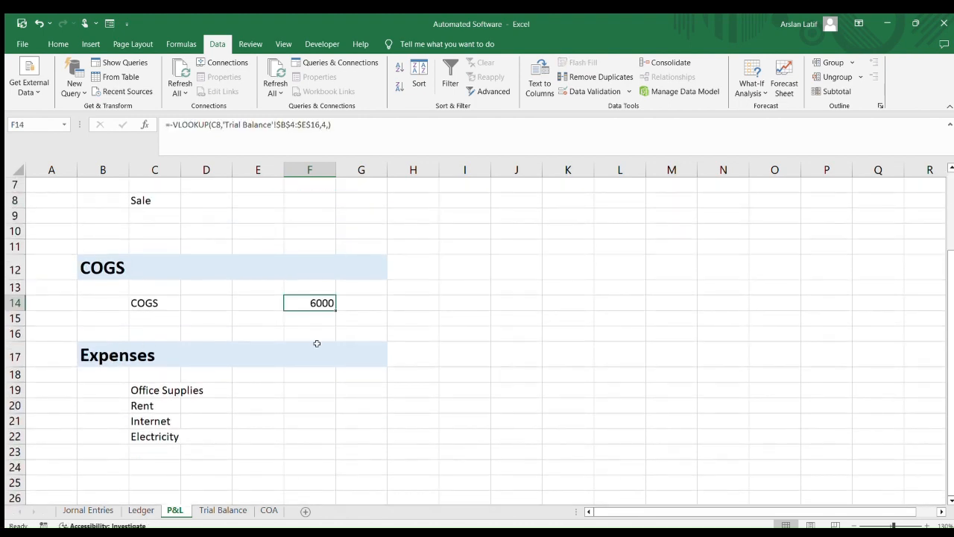
# Change the COGS amount formula's lookup value to the COGS label cell C14
pyautogui.click(371, 332)
pyautogui.click(162, 302)
pyautogui.click(307, 301)
pyautogui.scroll(2, 314, 302)
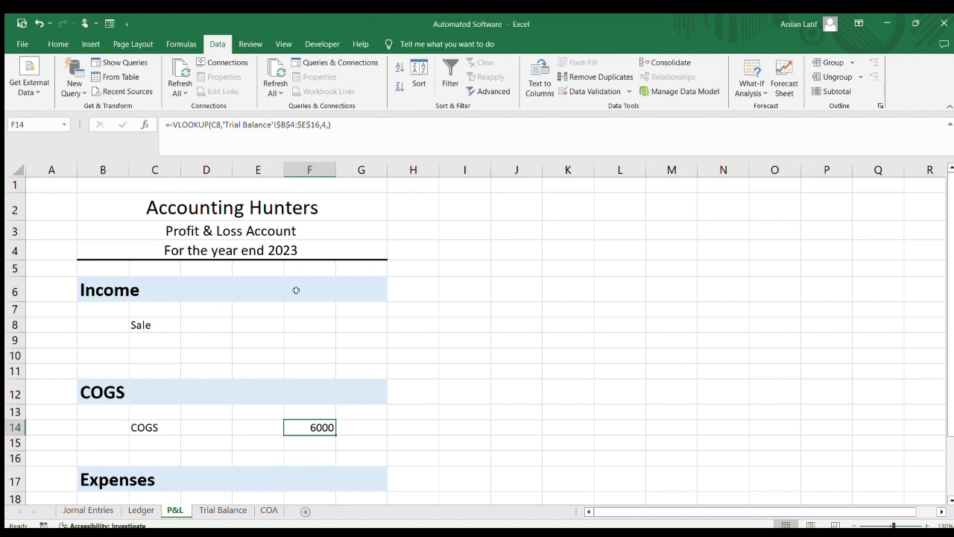
pyautogui.click(220, 124)
pyautogui.scroll(-2, 363, 318)
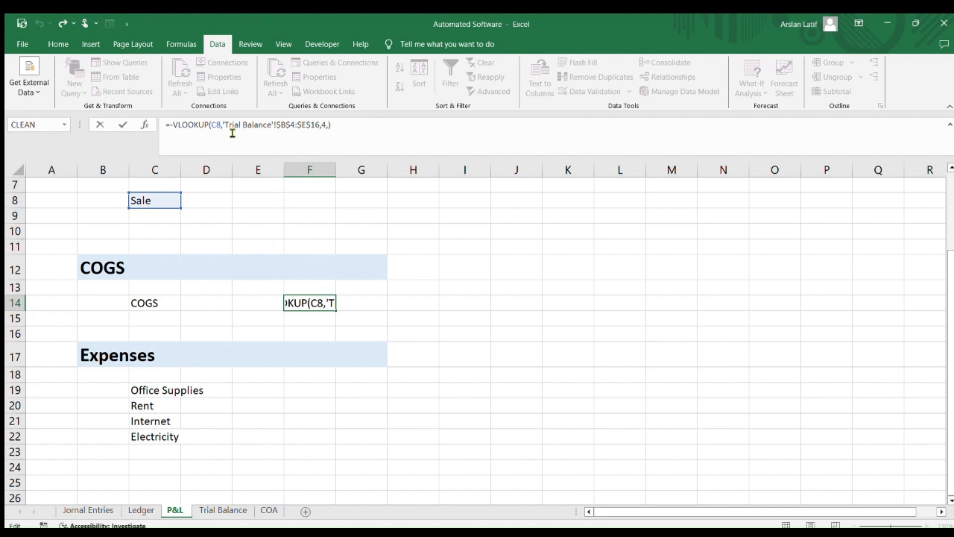
pyautogui.press('BackSpace')
pyautogui.press('BackSpace')
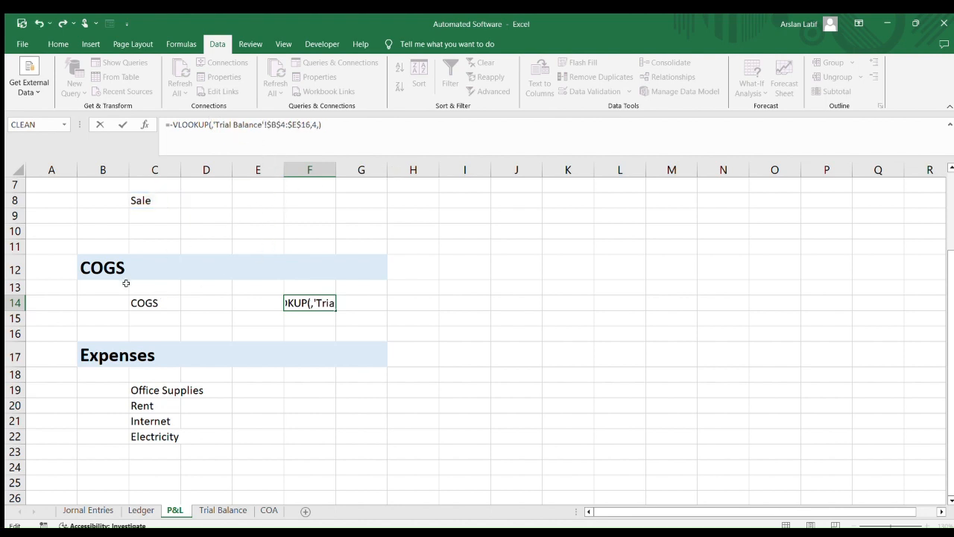
pyautogui.click(159, 305)
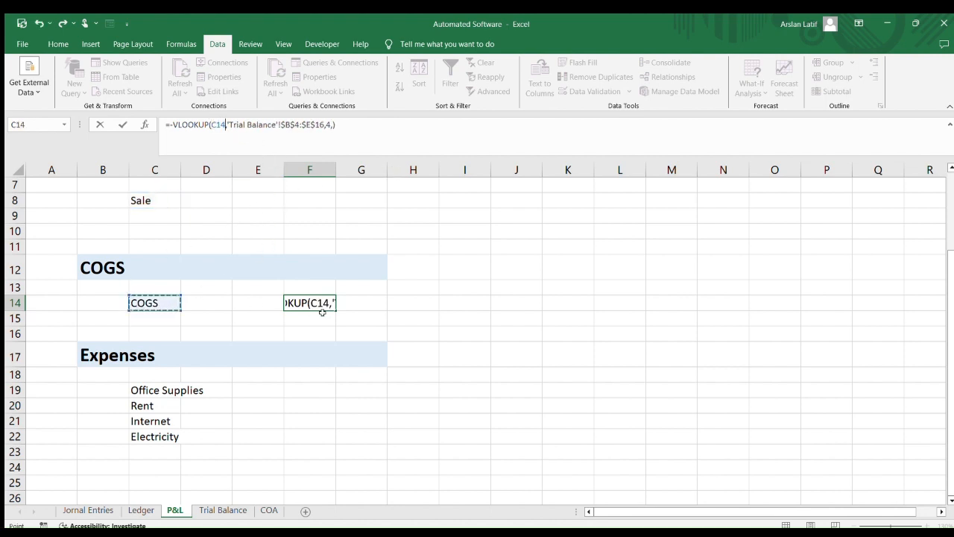
pyautogui.press('Return')
pyautogui.press('Up')
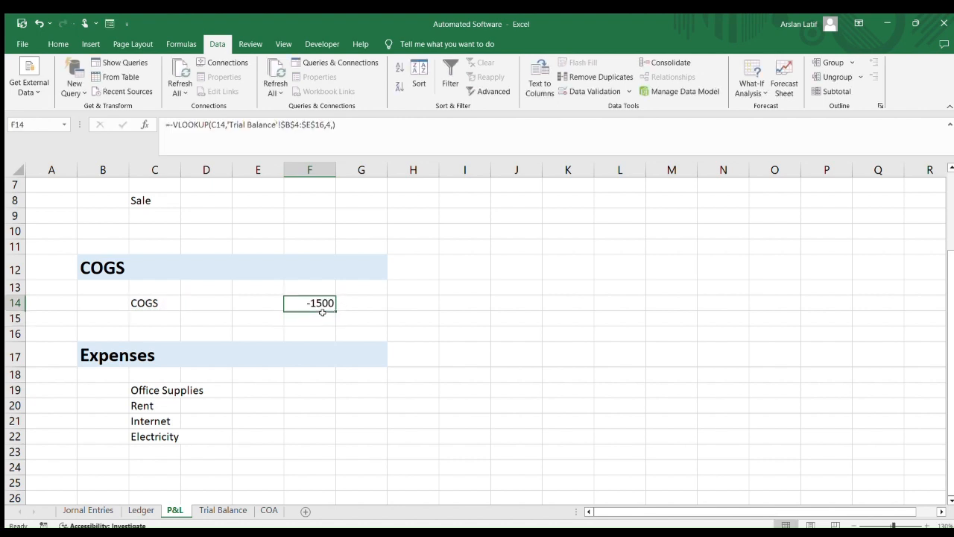
# Copy the COGS amount formula back into the empty Sale amount cell
pyautogui.scroll(2, 408, 229)
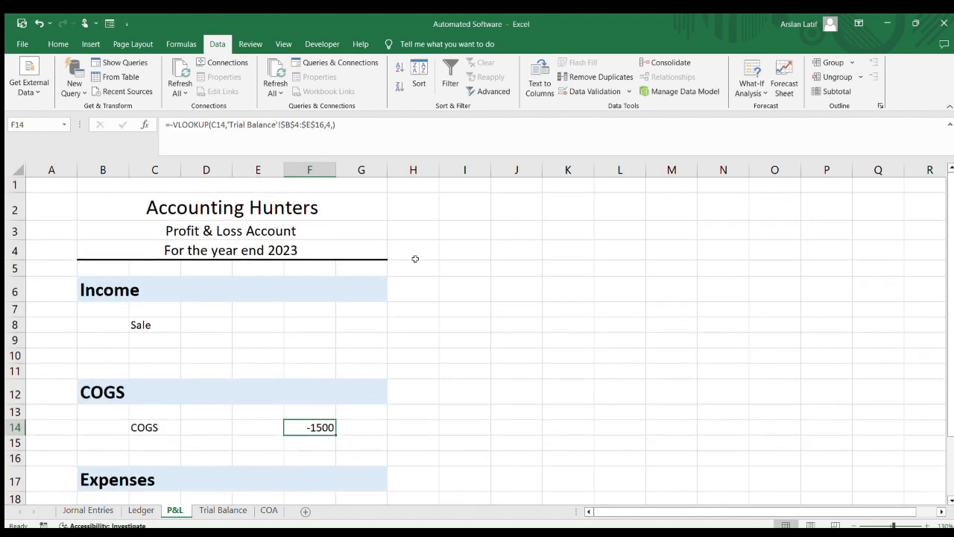
pyautogui.click(315, 330)
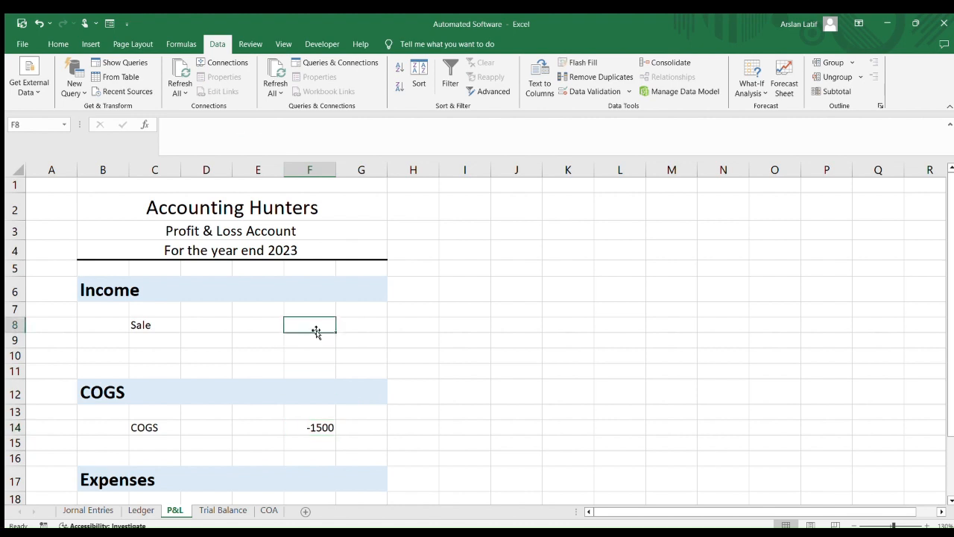
pyautogui.click(326, 427)
pyautogui.hotkey('ctrl', 'c')
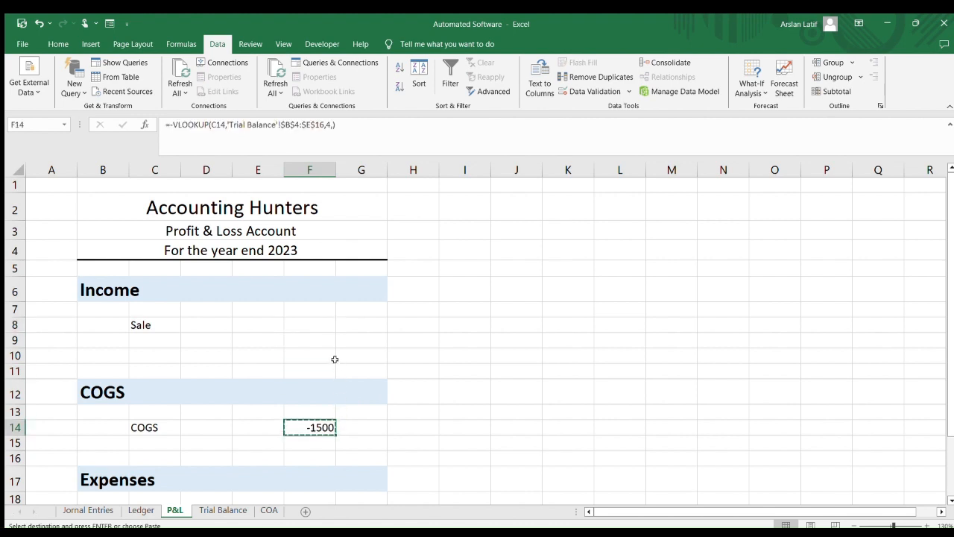
pyautogui.click(311, 324)
pyautogui.hotkey('ctrl', 'v')
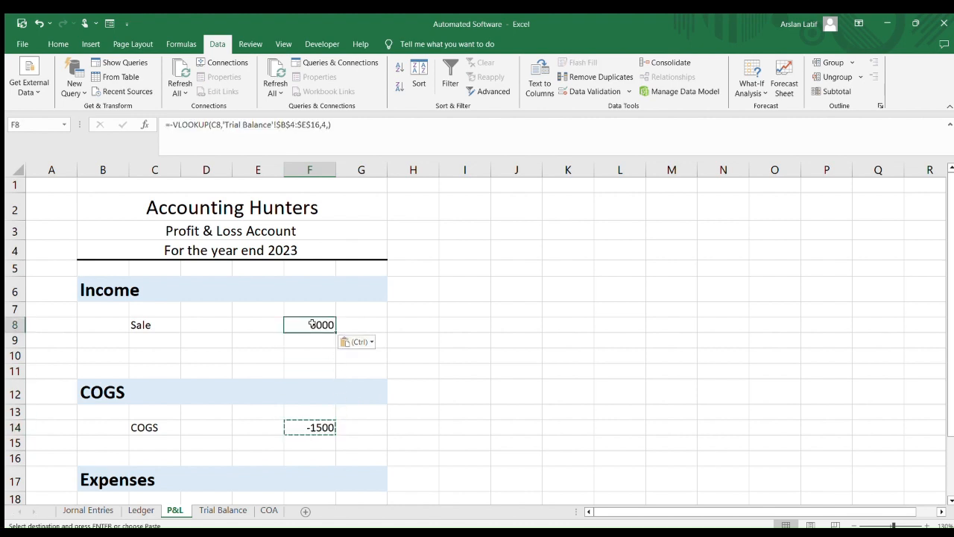
pyautogui.click(355, 370)
# Remove the leading minus sign from the COGS amount formula
pyautogui.click(320, 426)
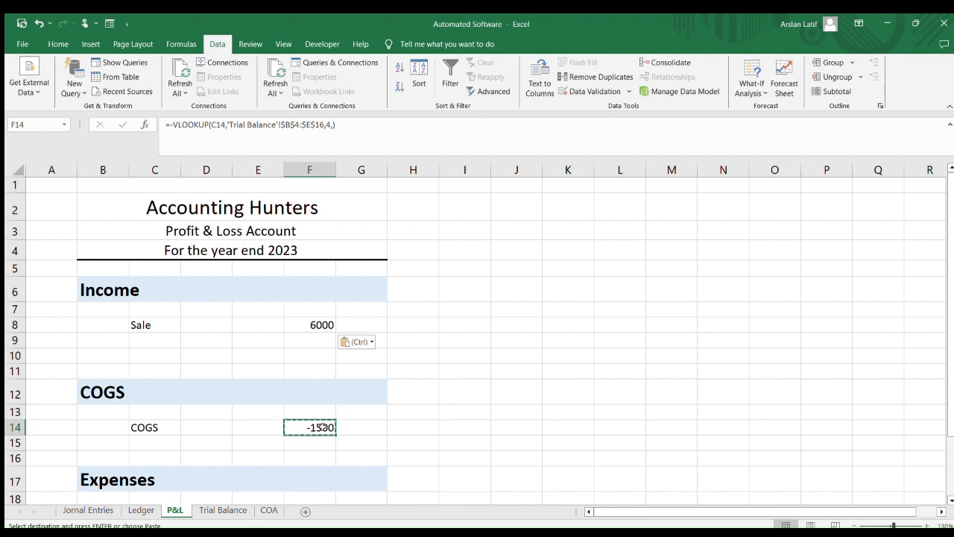
pyautogui.click(173, 124)
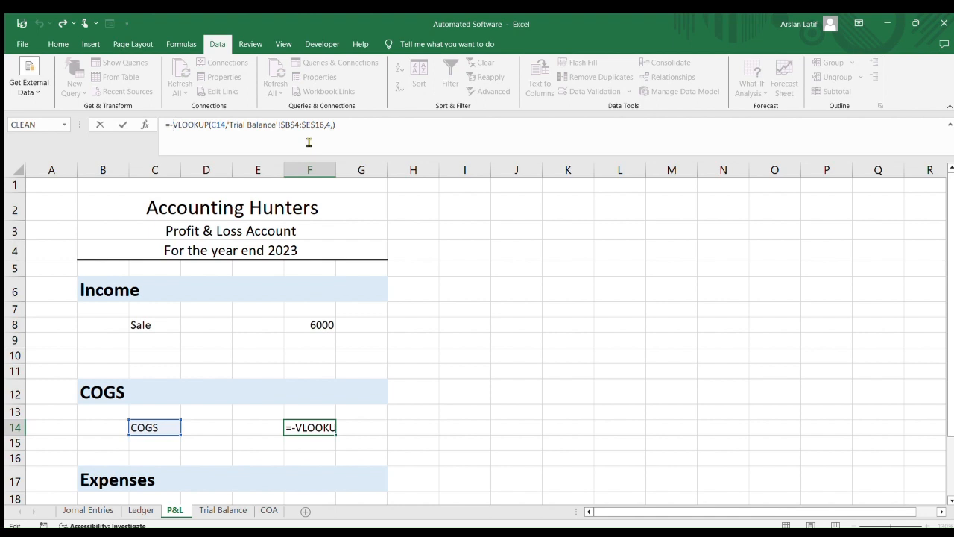
pyautogui.press('BackSpace')
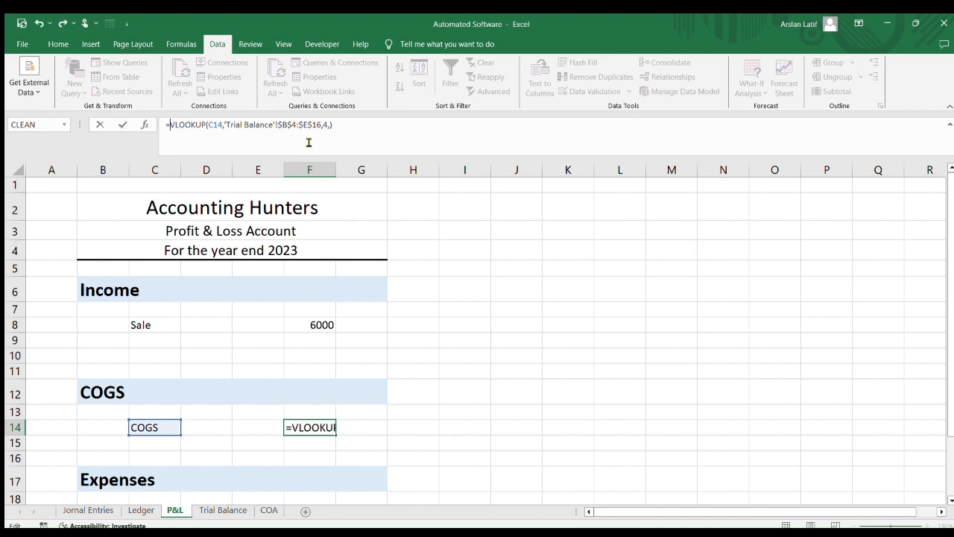
pyautogui.press('Return')
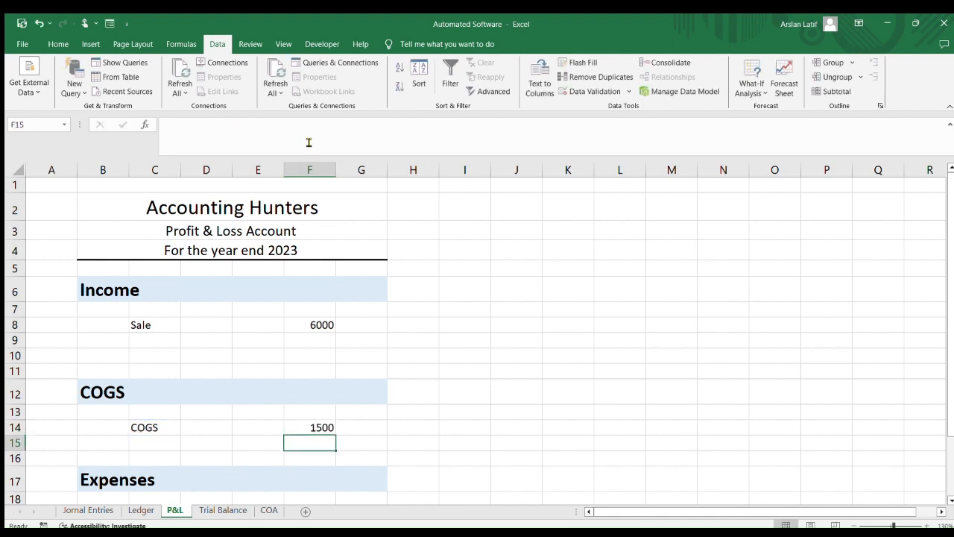
# Total the income in F10 with a SUM of F8:F9
pyautogui.scroll(-1, 518, 337)
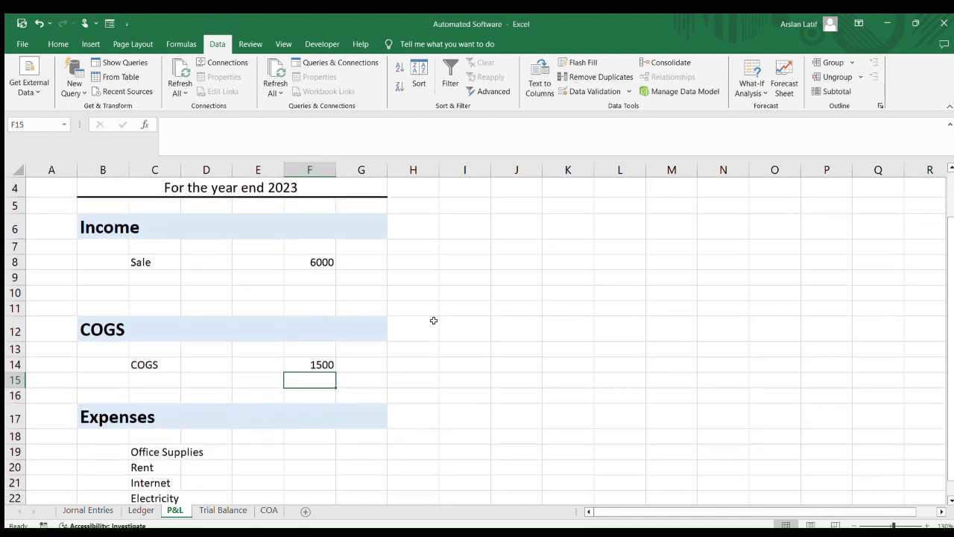
pyautogui.click(309, 262)
pyautogui.click(318, 282)
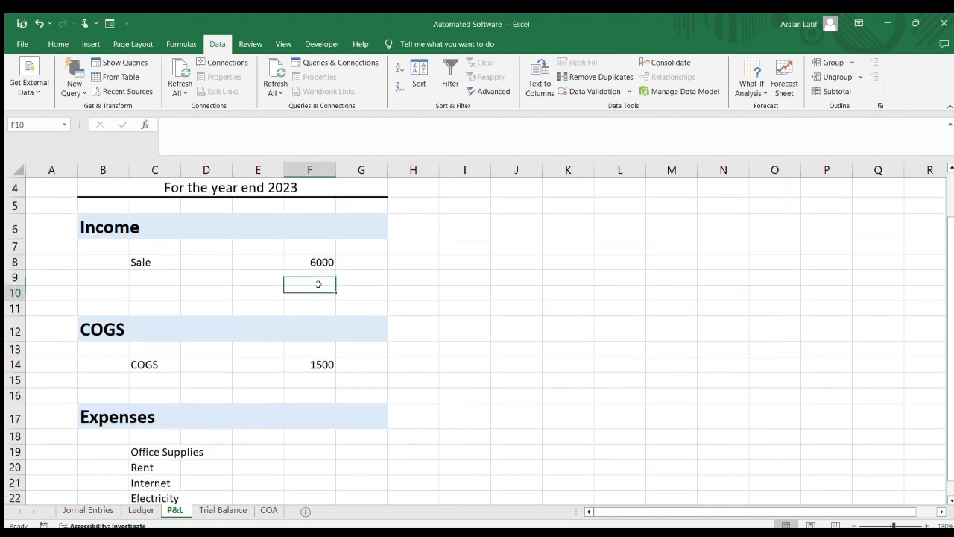
pyautogui.click(323, 294)
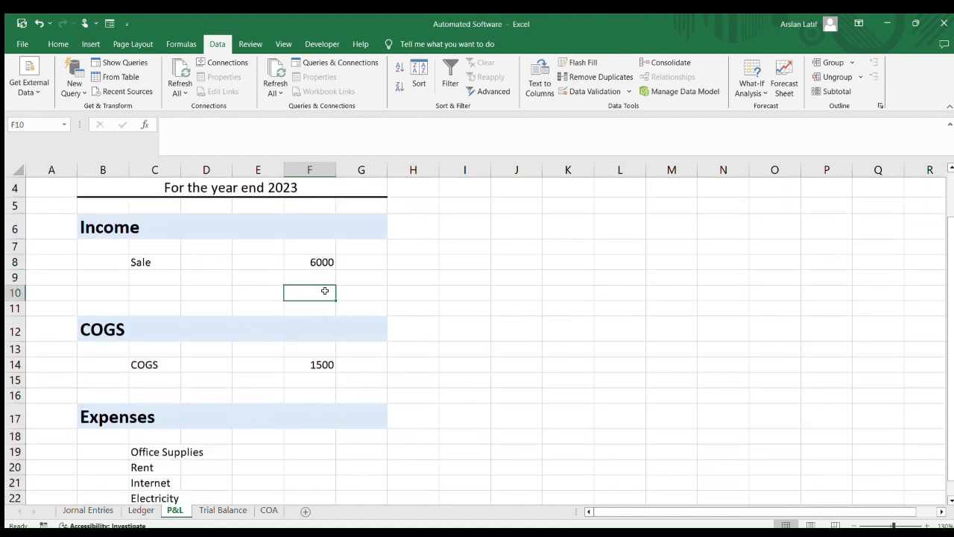
pyautogui.write('=')
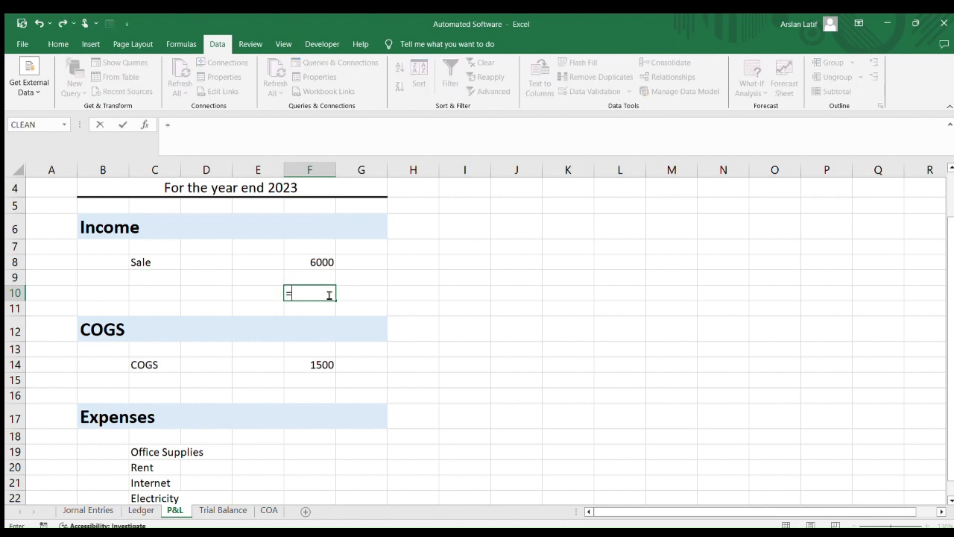
pyautogui.write('sum(')
pyautogui.press('Up')
pyautogui.hotkey('shift', 'Up')
pyautogui.write(')')
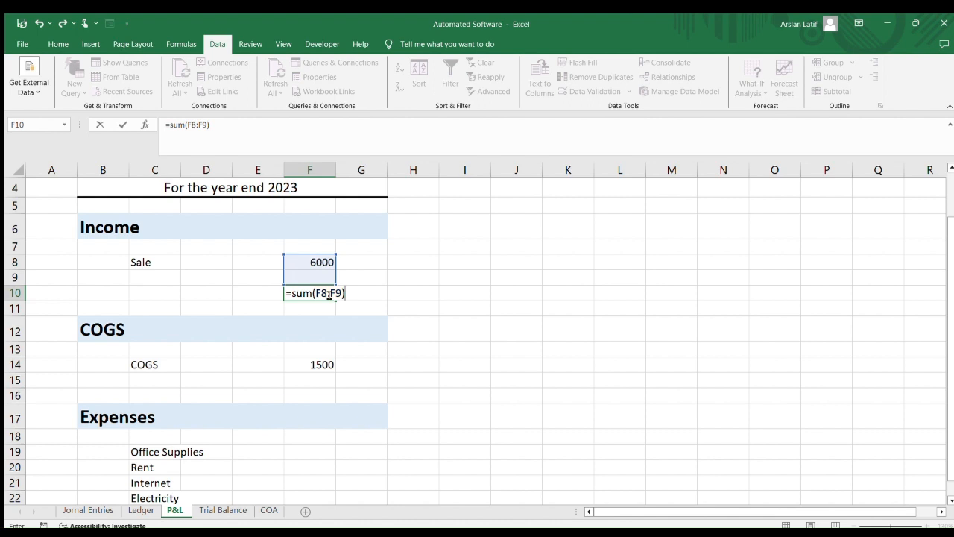
pyautogui.press('Return')
pyautogui.click(325, 292)
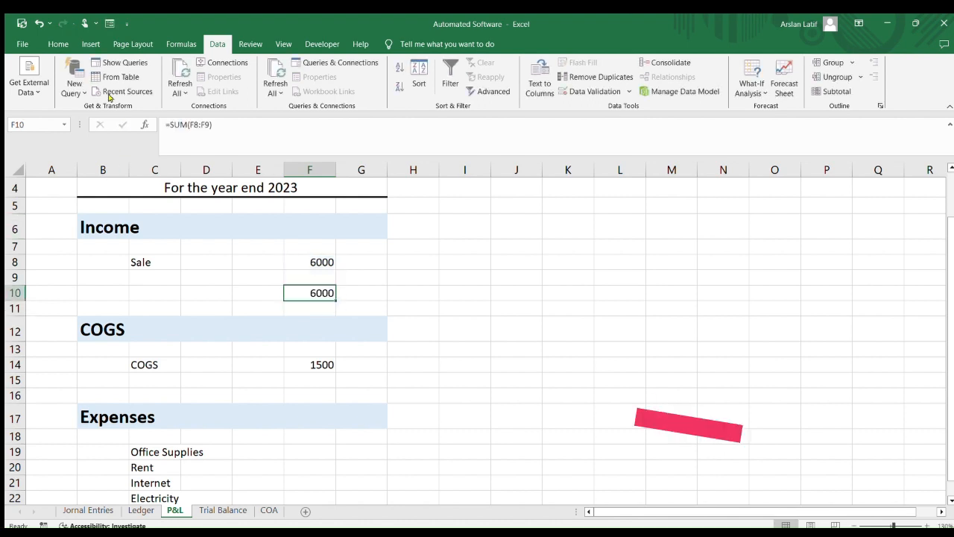
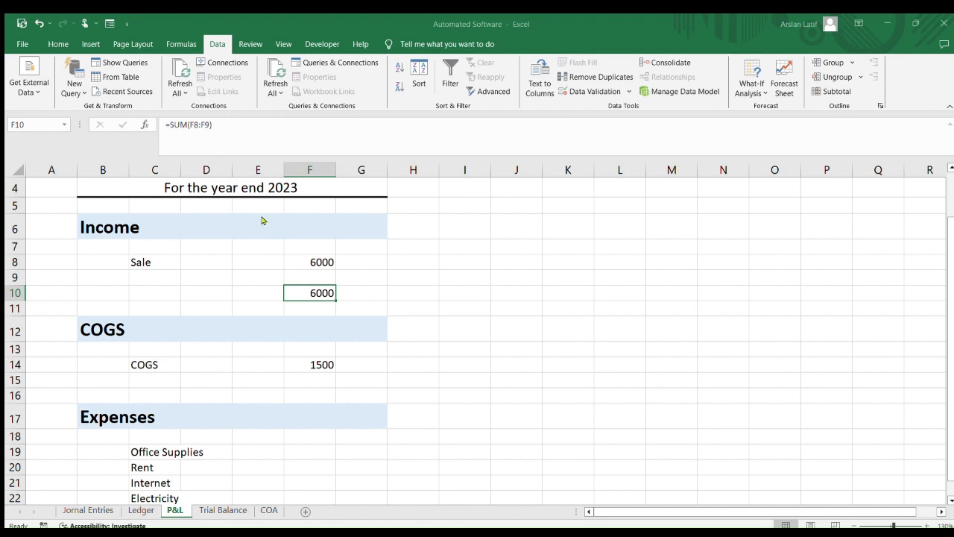
# Link G11 to the income total in F10 with a cell-reference formula
pyautogui.click(452, 365)
pyautogui.click(358, 305)
pyautogui.click(307, 292)
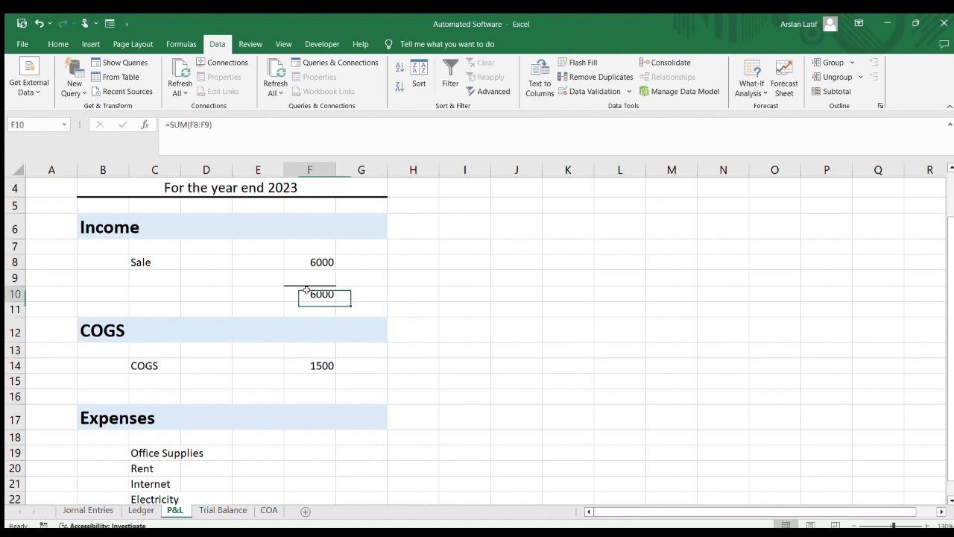
pyautogui.click(357, 307)
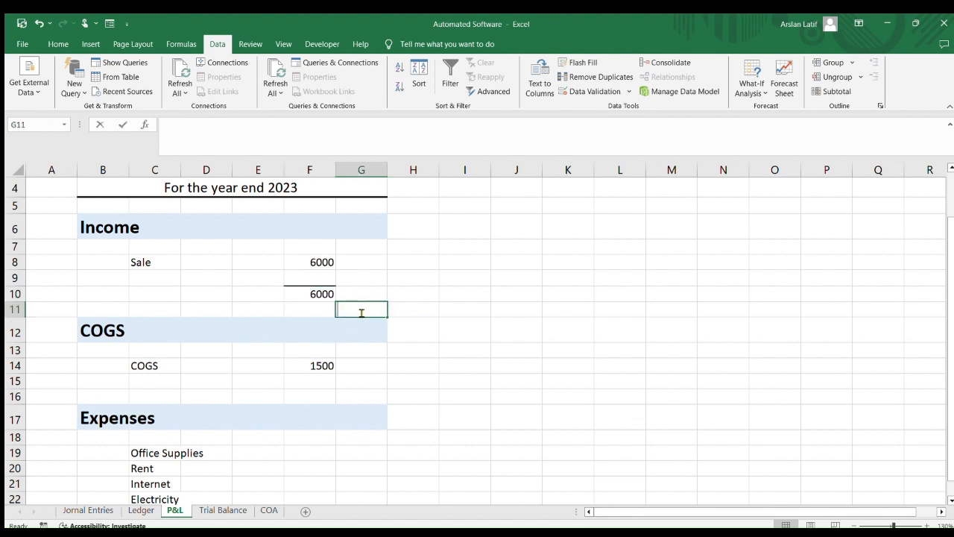
pyautogui.write('=')
pyautogui.press('Left')
pyautogui.press('Up')
pyautogui.press('Return')
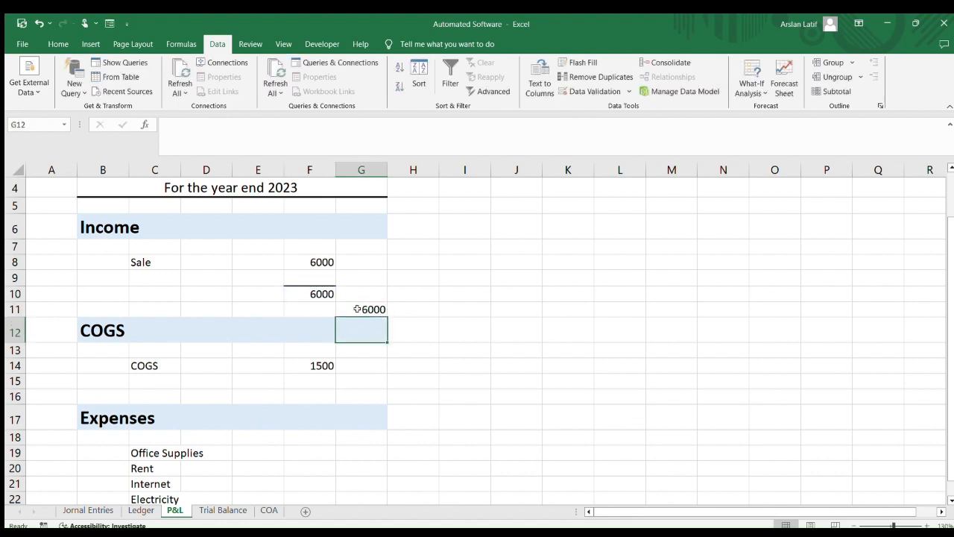
# Review the P&L layout and the COGS amount formula in F14
pyautogui.click(358, 309)
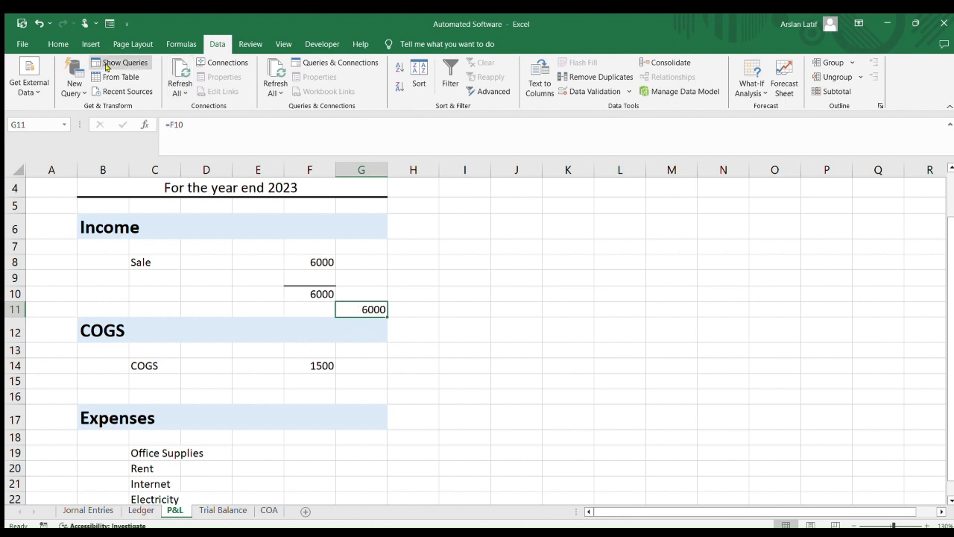
pyautogui.click(58, 44)
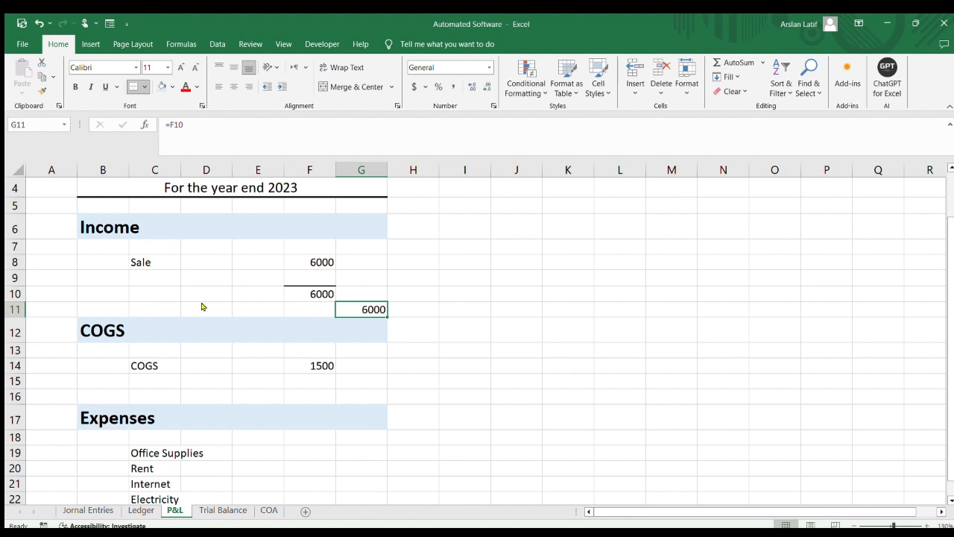
pyautogui.click(458, 332)
pyautogui.scroll(-1, 154, 314)
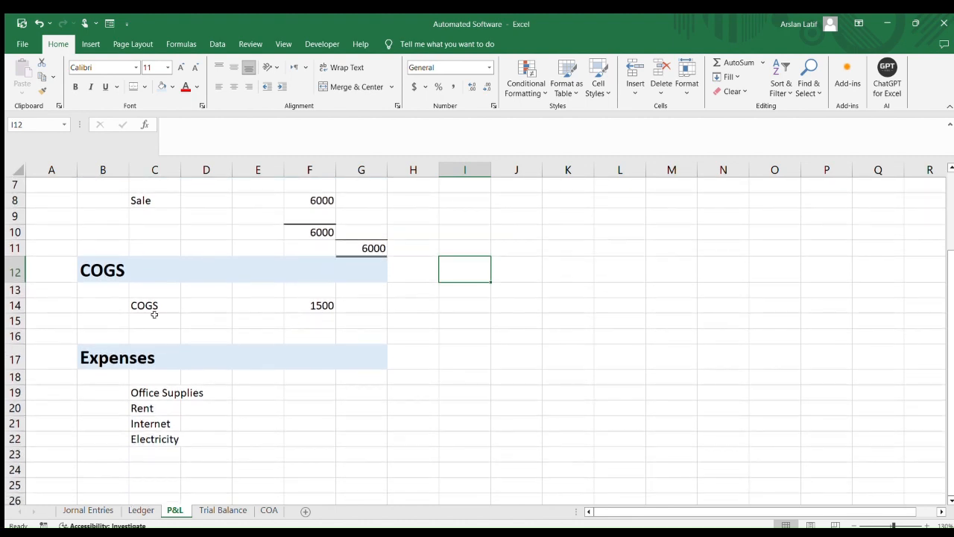
pyautogui.click(188, 272)
pyautogui.scroll(1, 342, 293)
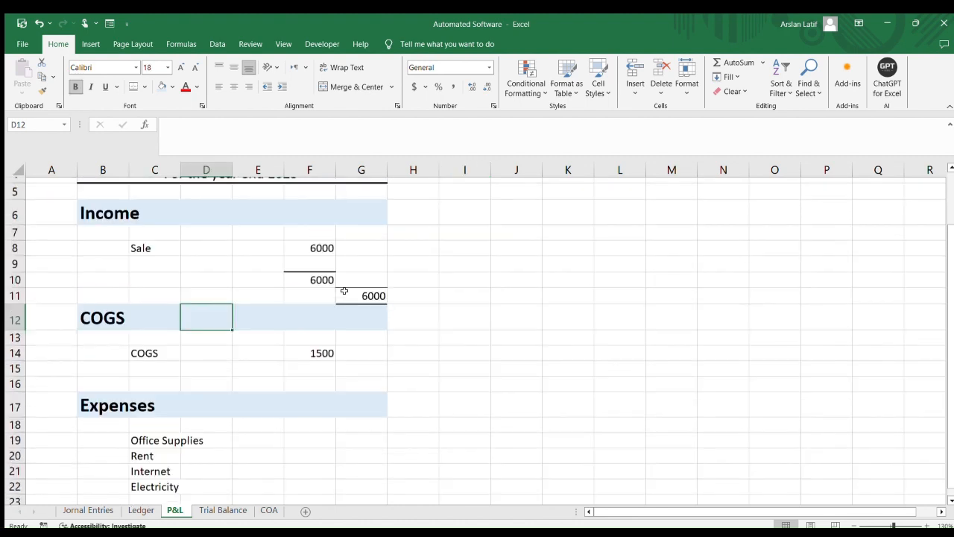
pyautogui.scroll(-1, 331, 367)
pyautogui.click(328, 304)
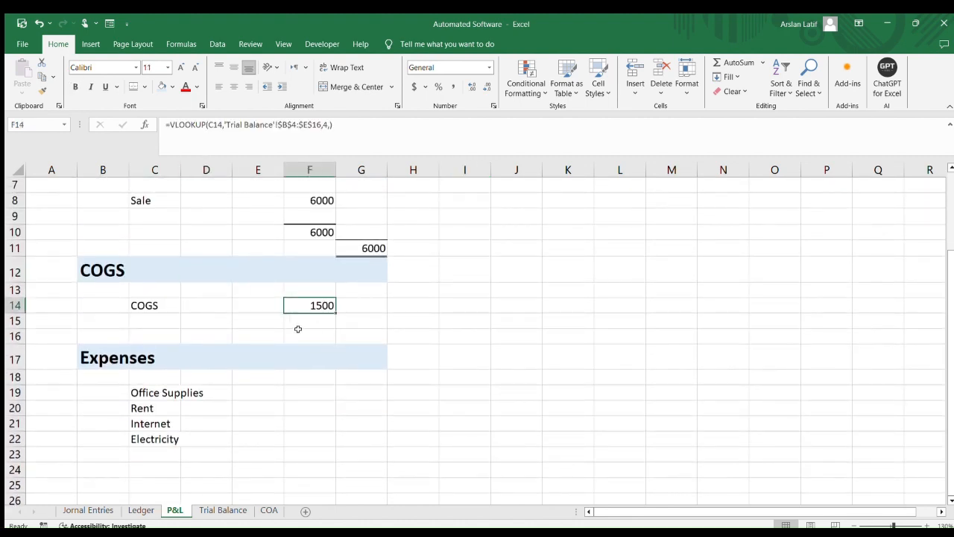
pyautogui.click(142, 332)
pyautogui.click(332, 318)
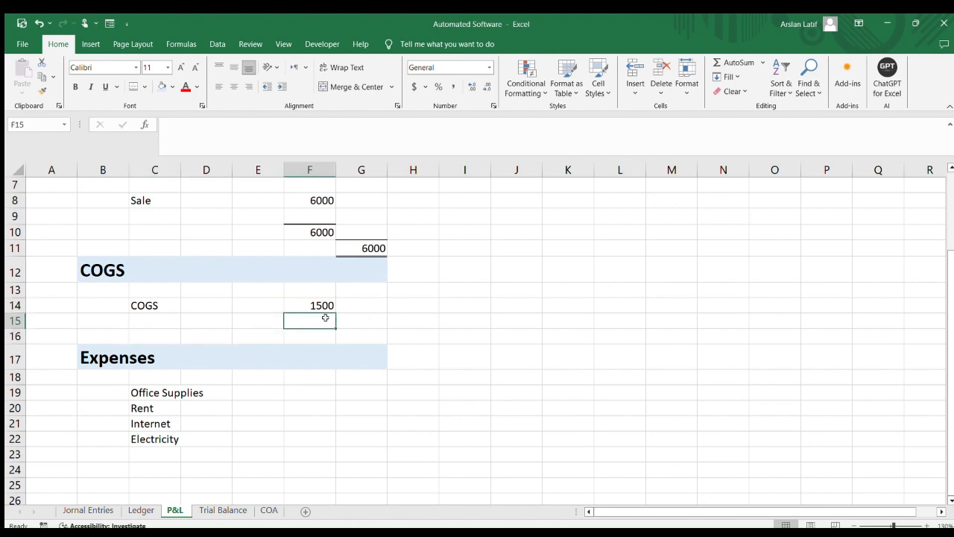
# Copy the income SUM formula from F10 into F15 to total the COGS section
pyautogui.click(313, 232)
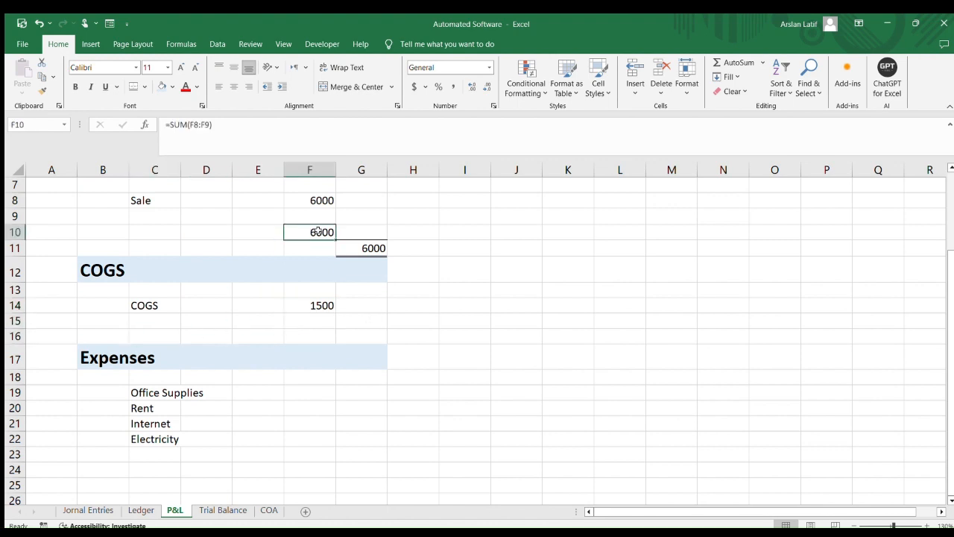
pyautogui.hotkey('ctrl', 'c')
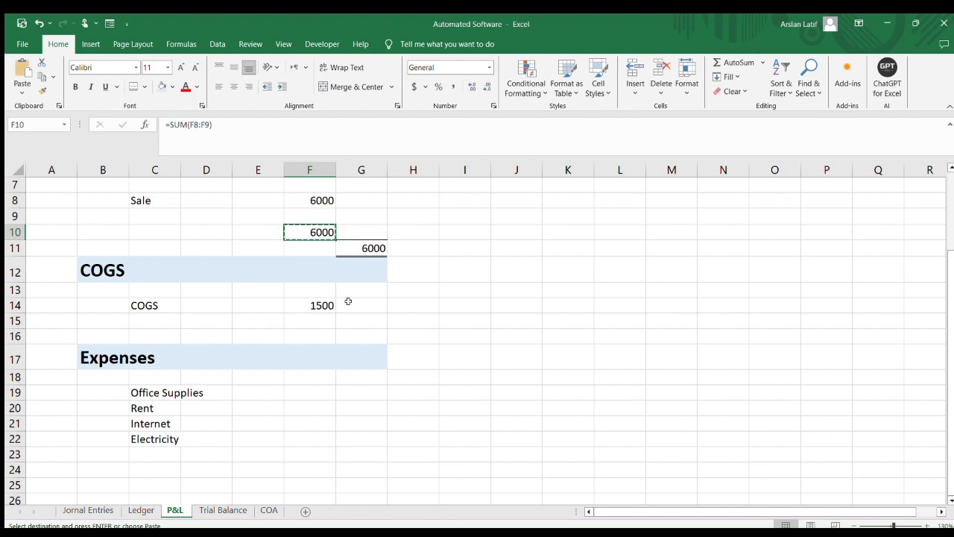
pyautogui.click(320, 322)
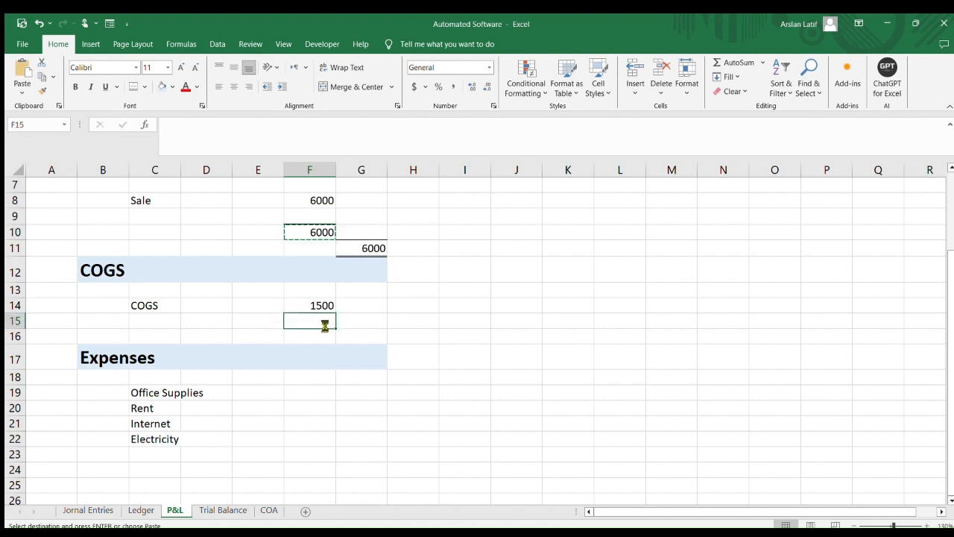
pyautogui.hotkey('ctrl', 'v')
pyautogui.click(423, 322)
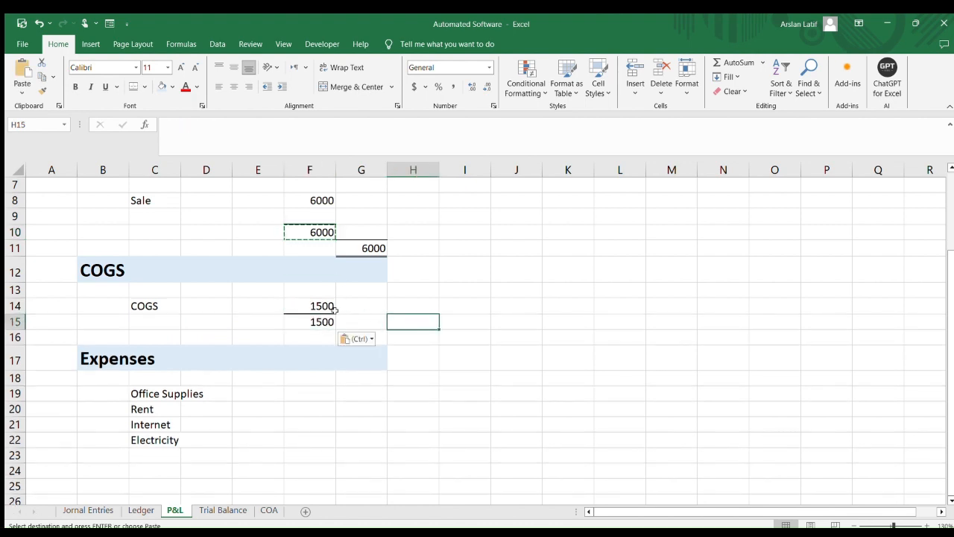
pyautogui.click(313, 311)
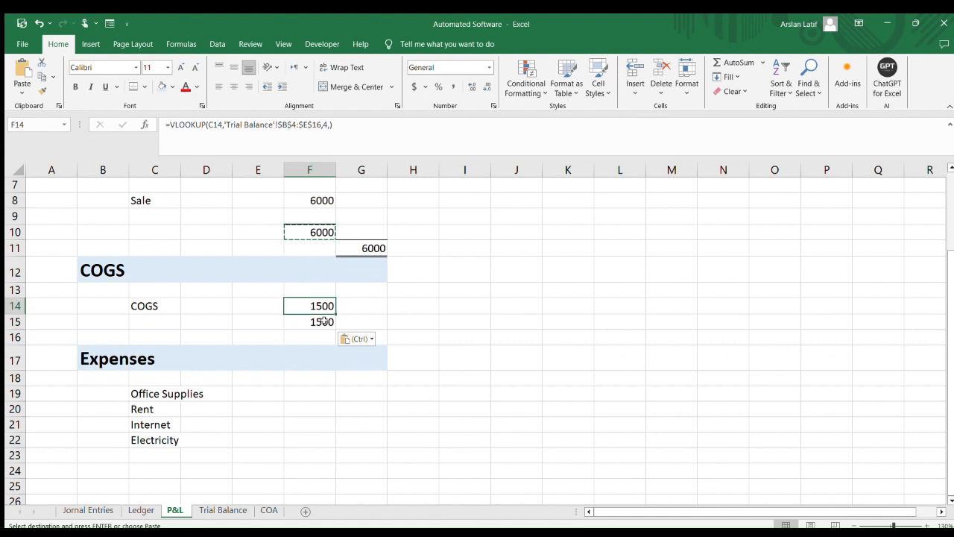
pyautogui.click(317, 320)
pyautogui.scroll(-1, 403, 328)
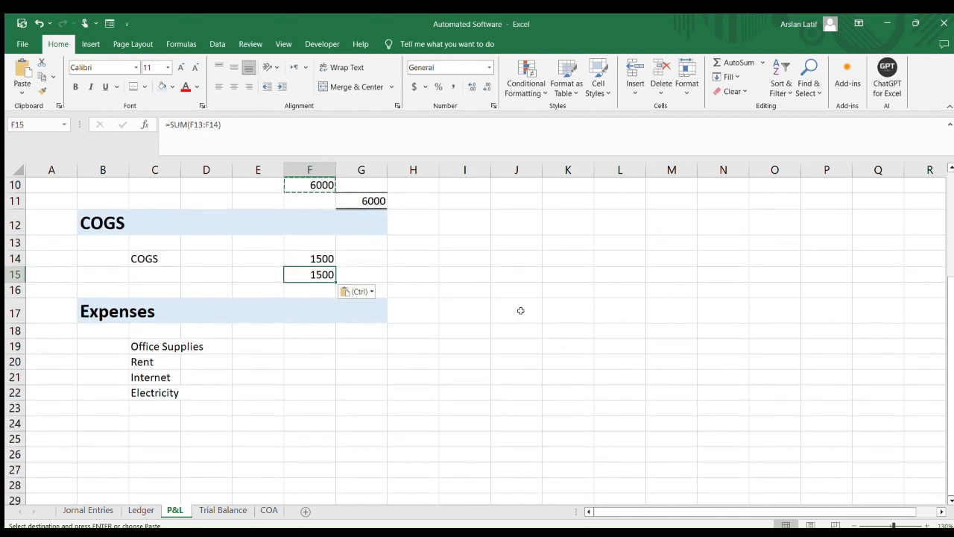
# Insert a blank row beneath the COGS total, above the Expenses heading
pyautogui.click(520, 310)
pyautogui.click(136, 289)
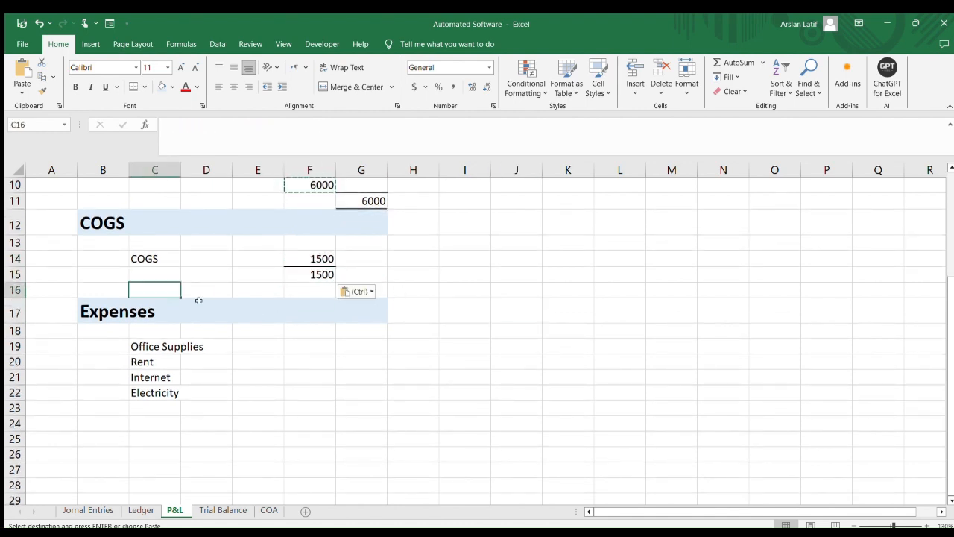
pyautogui.hotkey('alt', 'h')
pyautogui.press('i')
pyautogui.press('r')
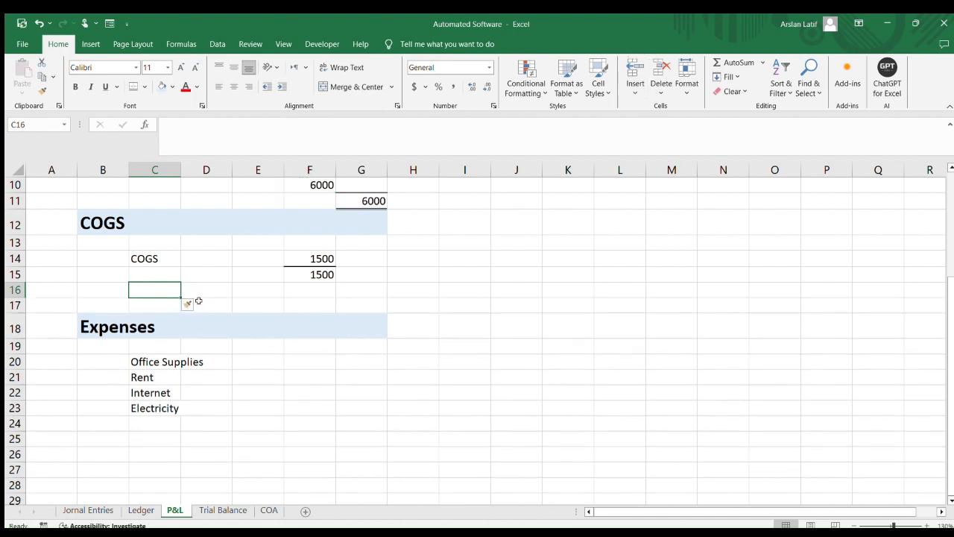
pyautogui.press('Down')
pyautogui.press('Right')
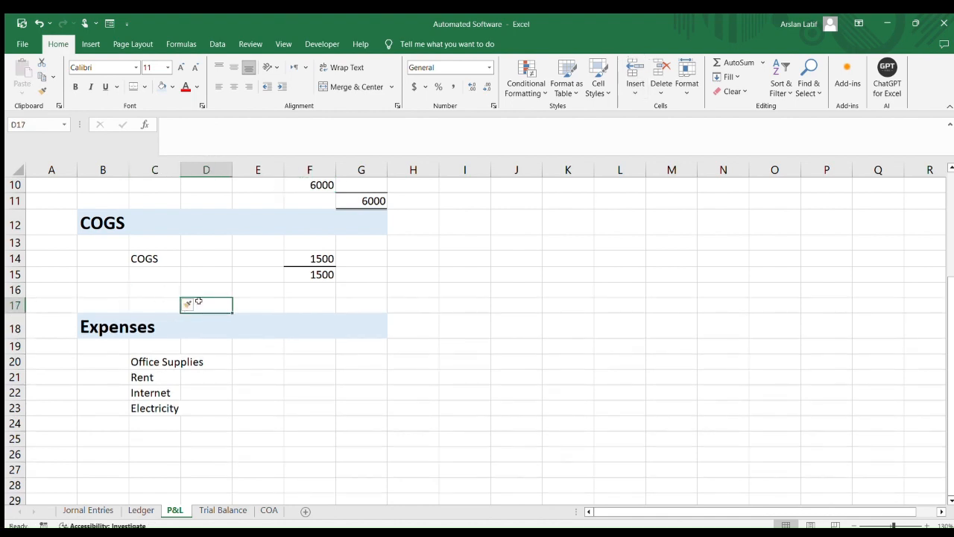
# Copy the income link formula from G11 into G16 to carry the COGS total across
pyautogui.click(376, 286)
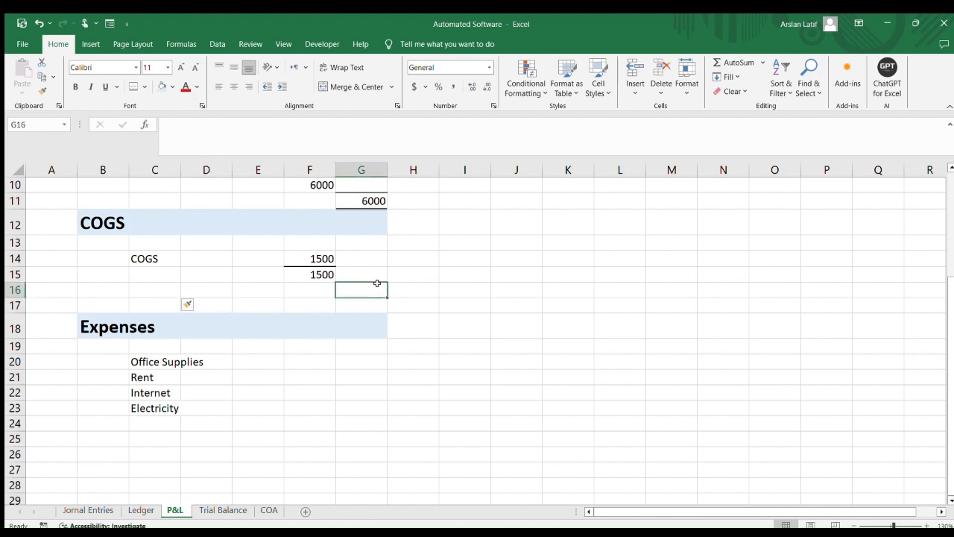
pyautogui.click(376, 197)
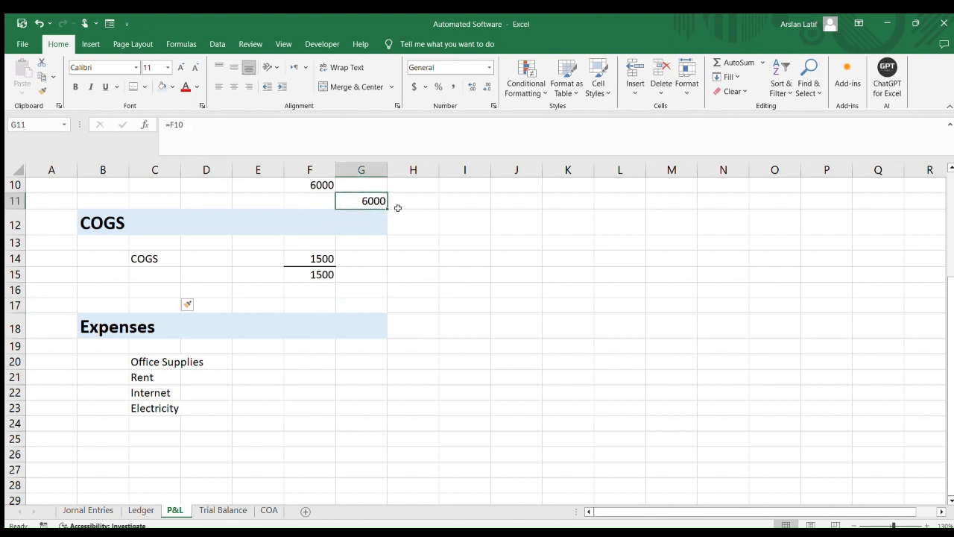
pyautogui.hotkey('ctrl', 'c')
pyautogui.click(352, 285)
pyautogui.hotkey('ctrl', 'v')
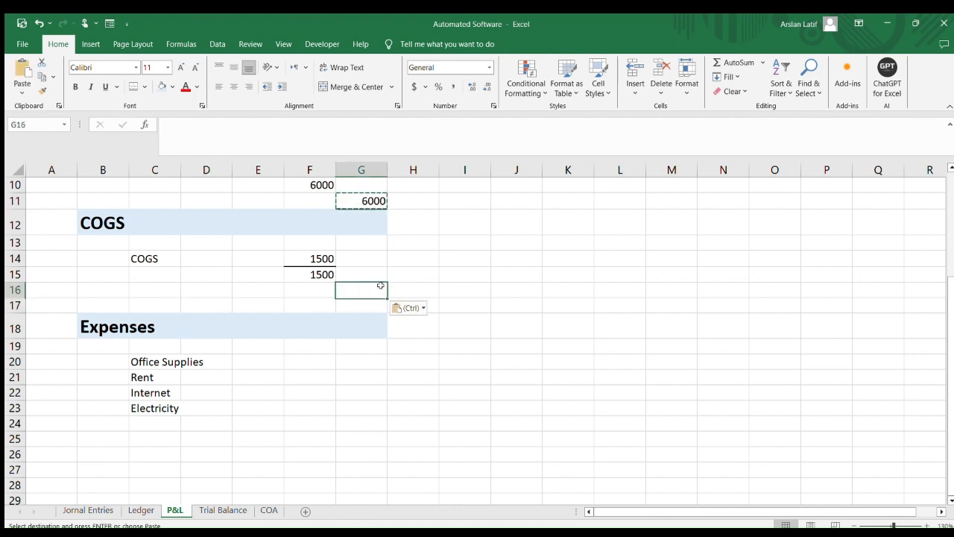
# Review the P&L sheet from the title down to the COGS totals
pyautogui.click(457, 283)
pyautogui.click(356, 285)
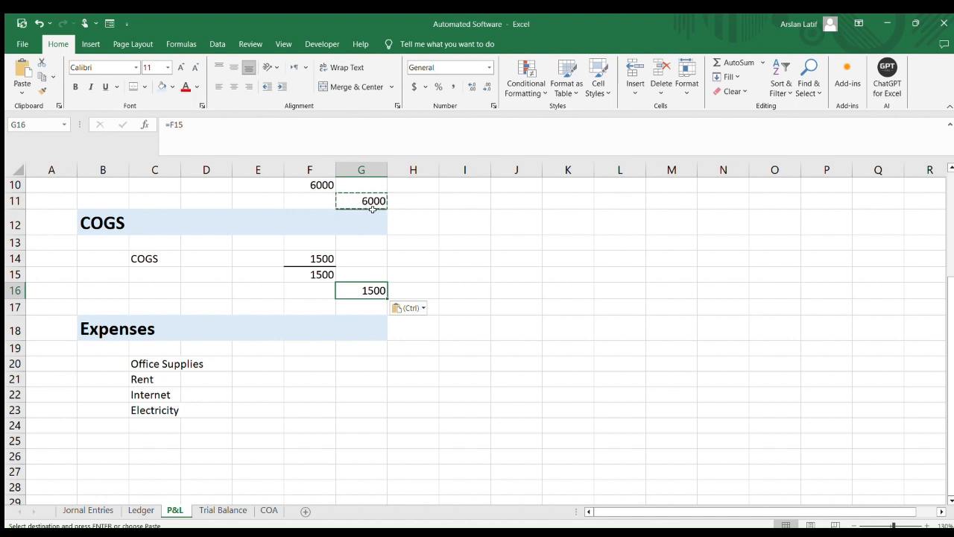
pyautogui.click(532, 290)
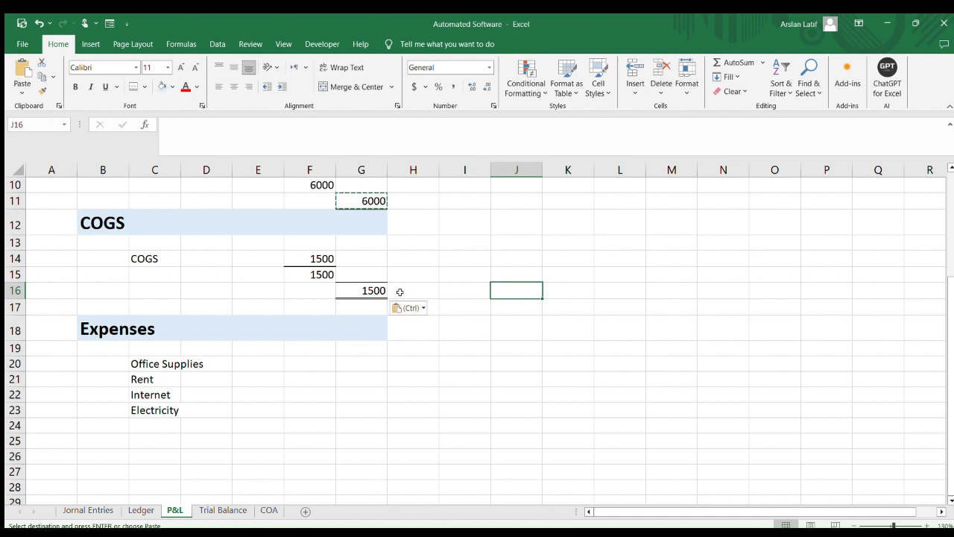
pyautogui.click(353, 288)
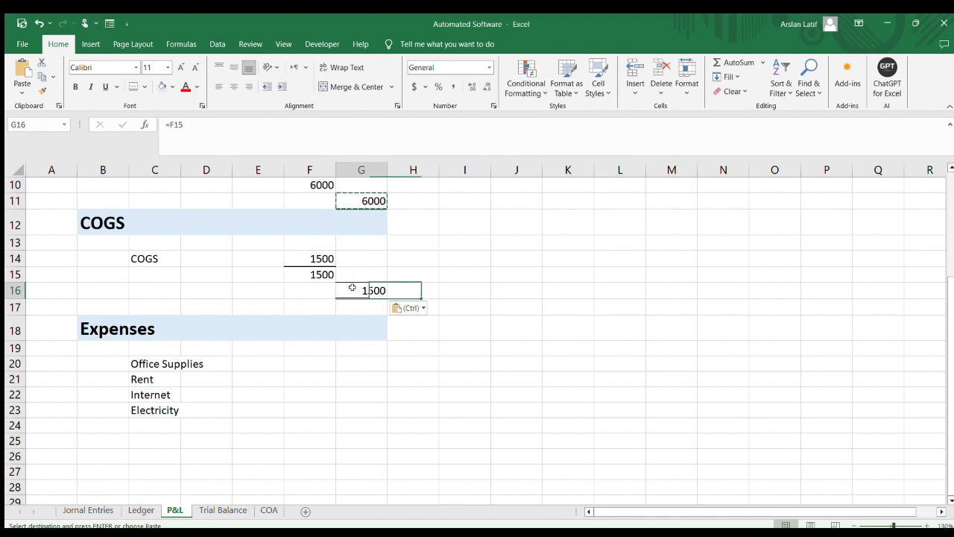
pyautogui.click(350, 307)
pyautogui.scroll(1, 359, 292)
pyautogui.doubleClick(464, 290)
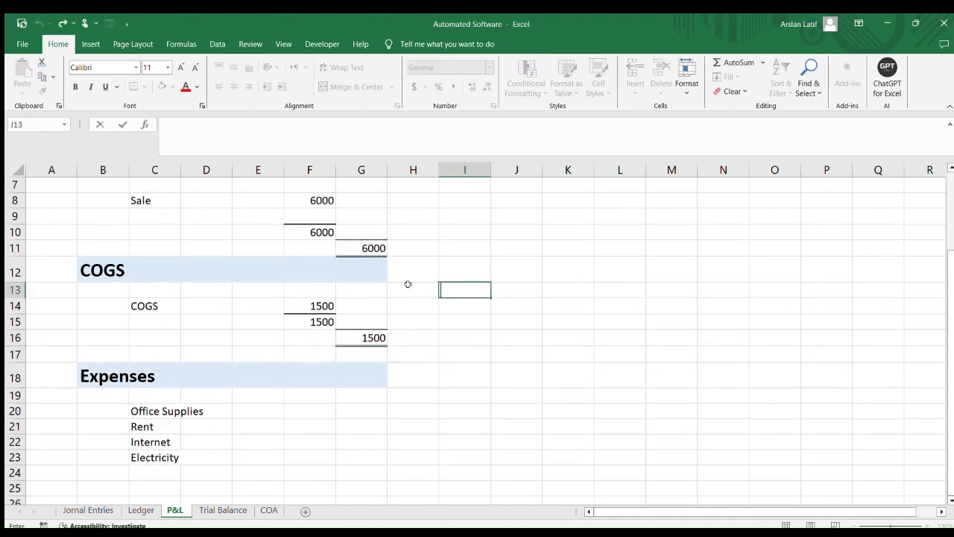
pyautogui.scroll(2, 388, 284)
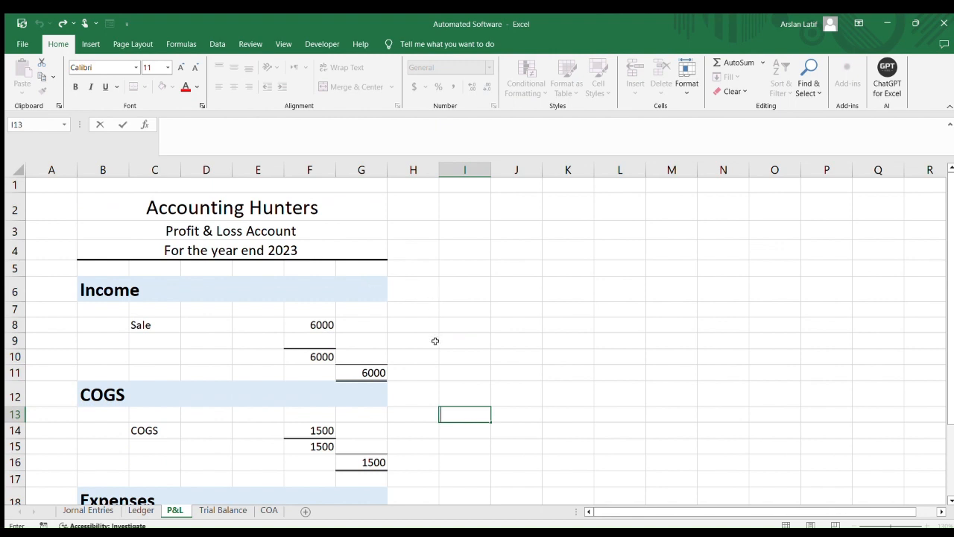
pyautogui.scroll(-4, 515, 350)
pyautogui.scroll(1, 428, 363)
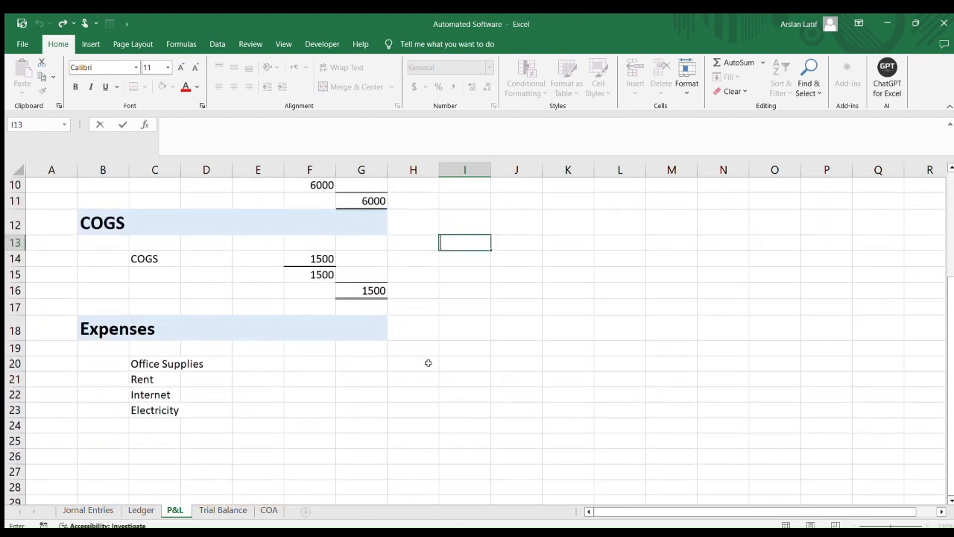
# Label B17 as Gross Profit
pyautogui.click(112, 306)
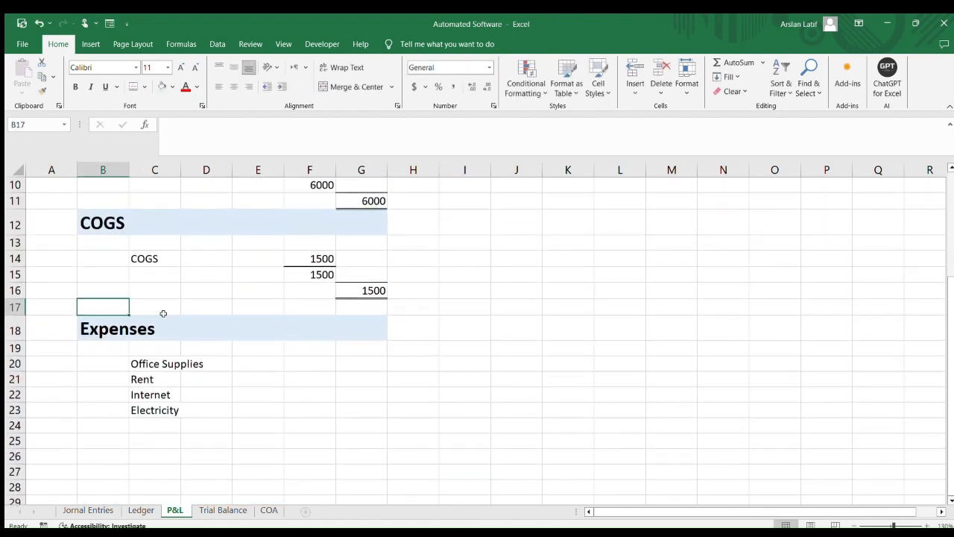
pyautogui.write('G')
pyautogui.press('BackSpace')
pyautogui.write('Gro')
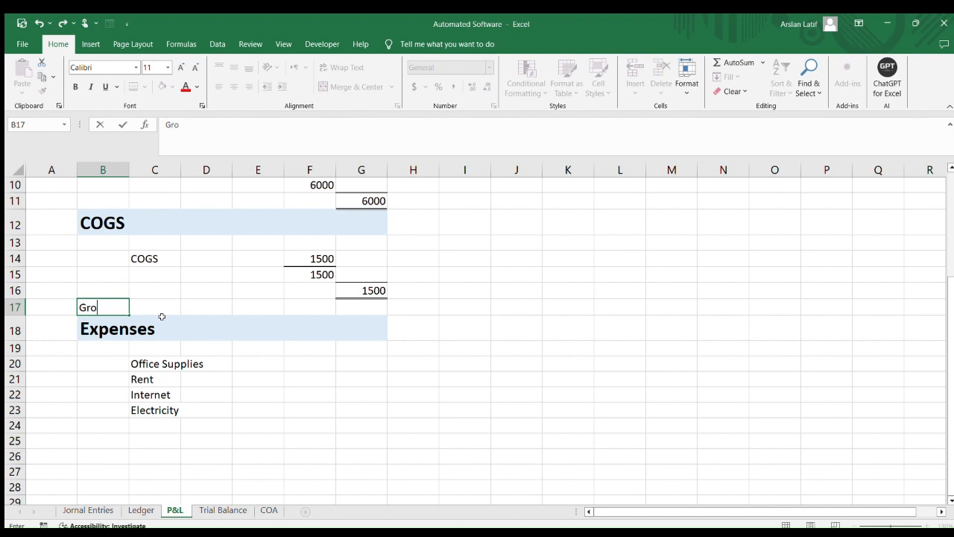
pyautogui.write('ss Pro')
pyautogui.press('Tab')
pyautogui.press('Tab')
pyautogui.press('Tab')
pyautogui.press('Tab')
pyautogui.press('Tab')
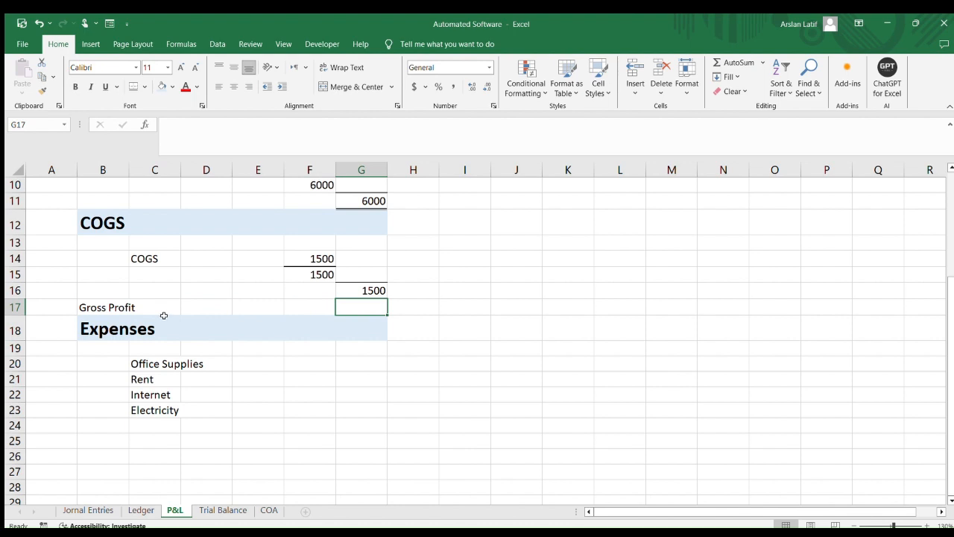
# Enter the Gross Profit formula =G110-G16 in G17
pyautogui.scroll(3, 164, 315)
pyautogui.scroll(-2, 166, 313)
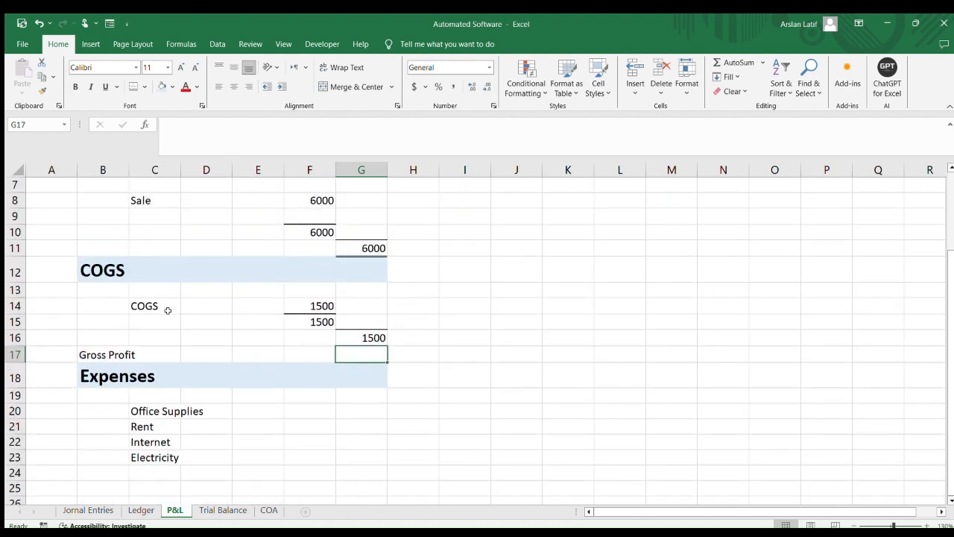
pyautogui.write('=')
pyautogui.press('Up')
pyautogui.press('Up')
pyautogui.press('Up')
pyautogui.press('Up')
pyautogui.press('Up')
pyautogui.press('Up')
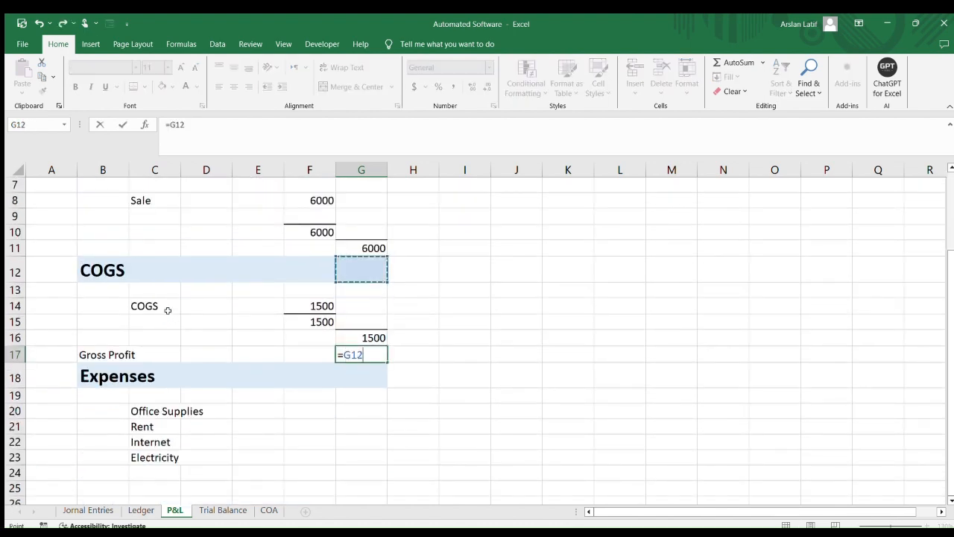
pyautogui.write('-')
pyautogui.press('Up')
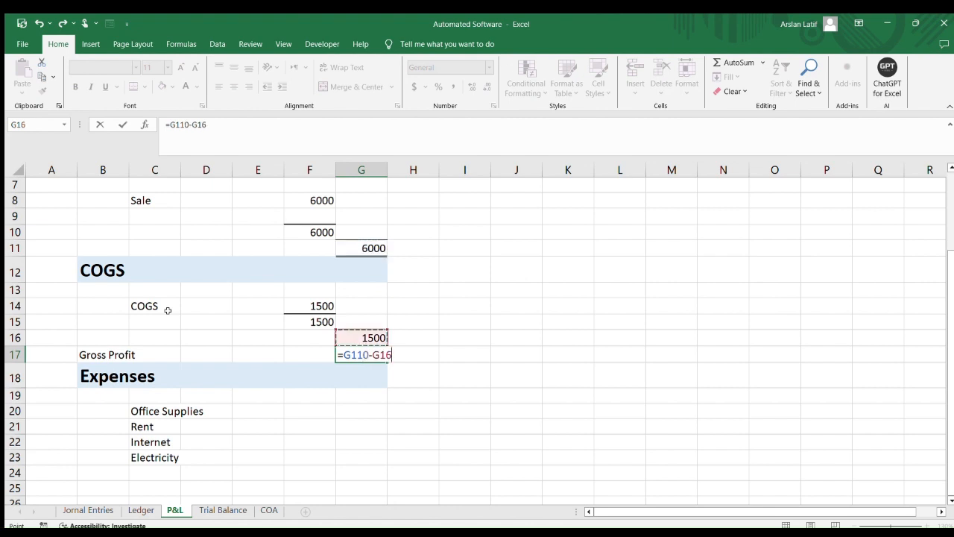
pyautogui.press('Return')
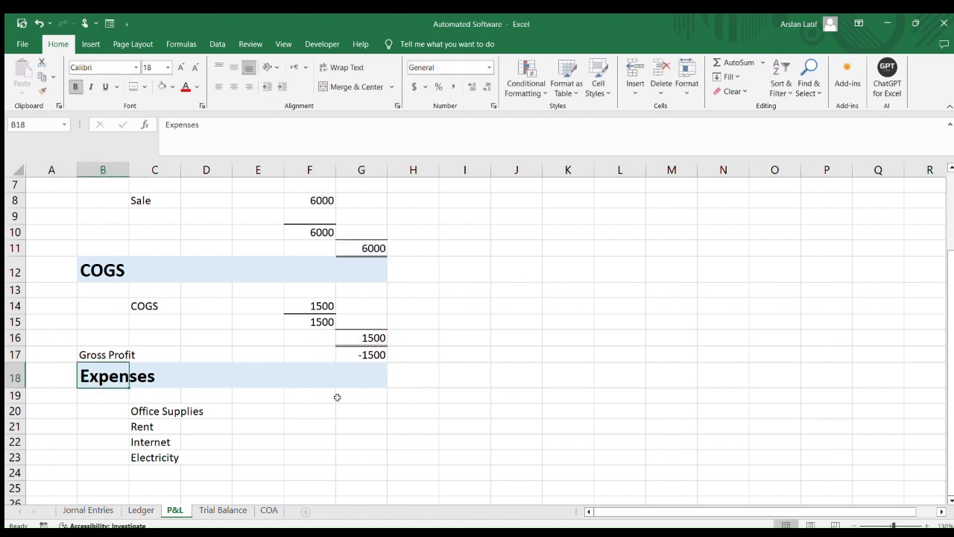
pyautogui.click(373, 339)
pyautogui.click(365, 355)
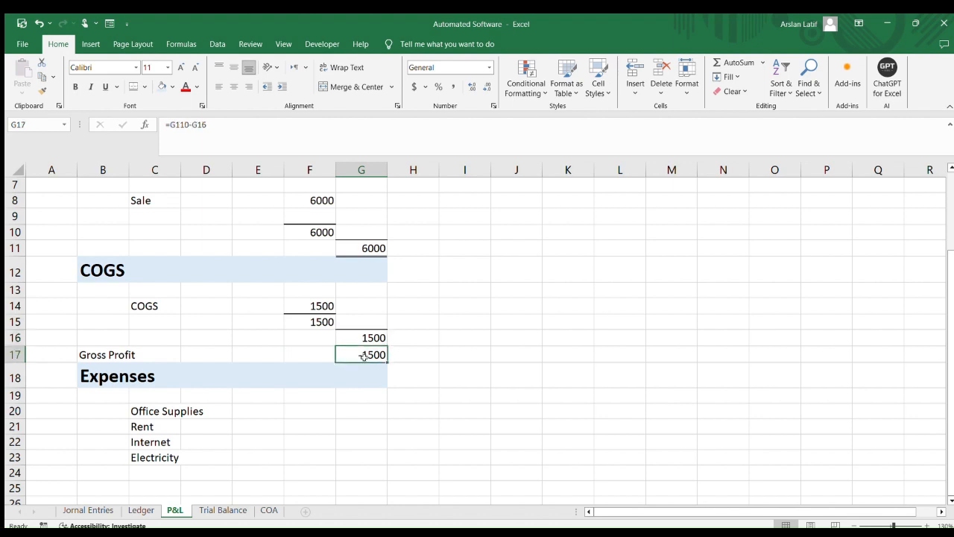
# Correct the Gross Profit formula in G17 to =G11-G16
pyautogui.click(305, 321)
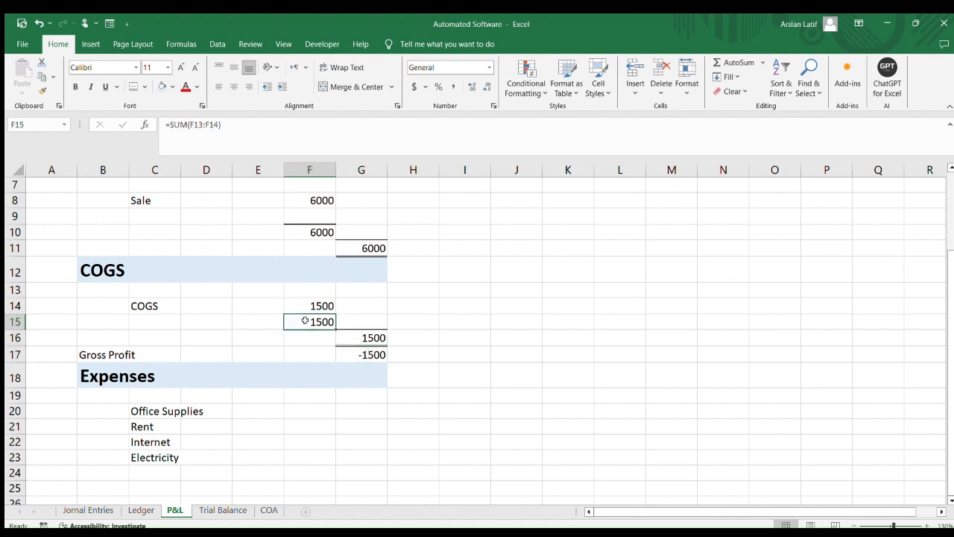
pyautogui.click(366, 353)
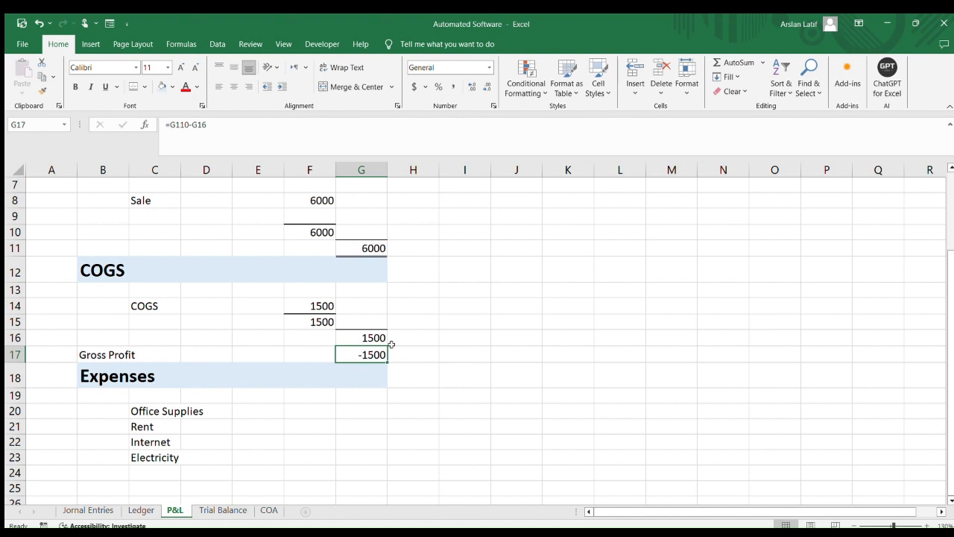
pyautogui.press('BackSpace')
pyautogui.press('Up')
pyautogui.press('Up')
pyautogui.press('Up')
pyautogui.press('Up')
pyautogui.press('Up')
pyautogui.press('Up')
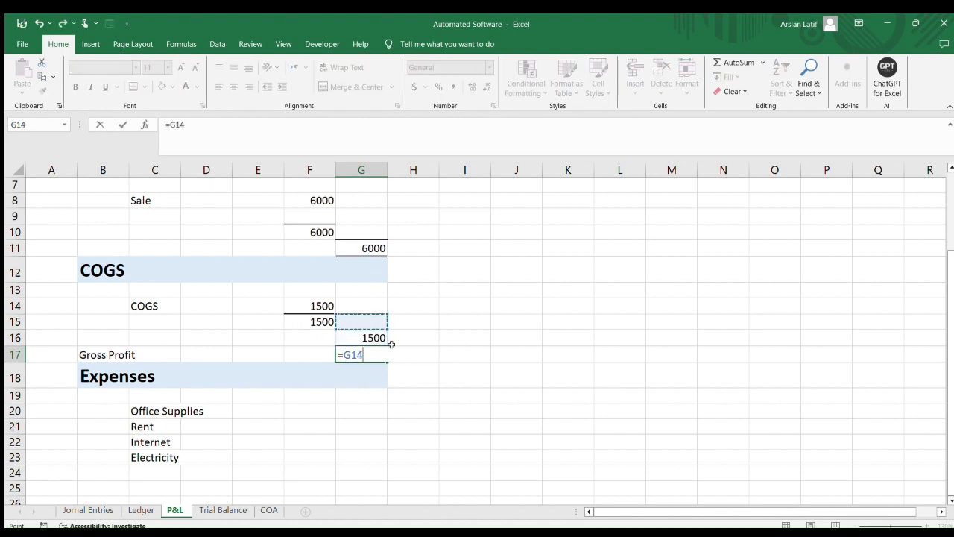
pyautogui.write('-')
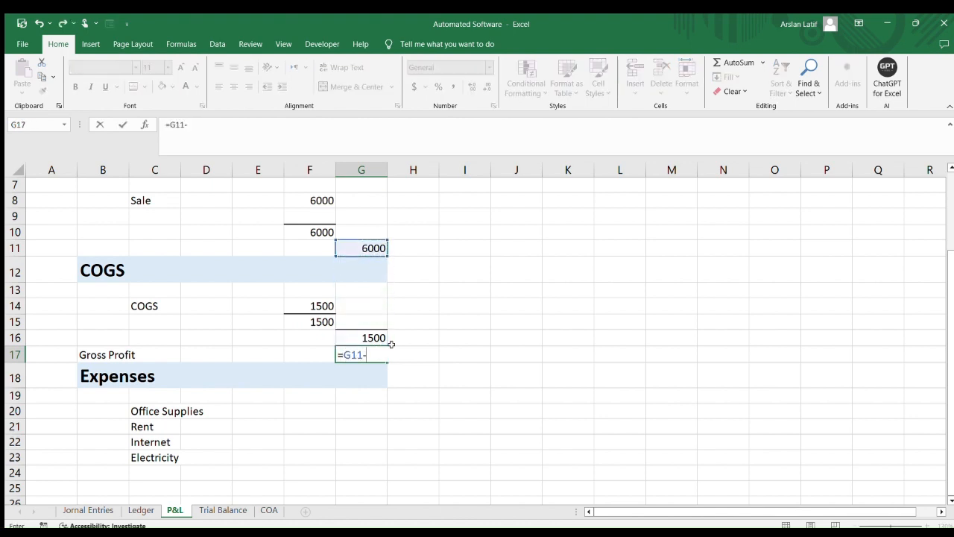
pyautogui.press('Up')
pyautogui.press('Return')
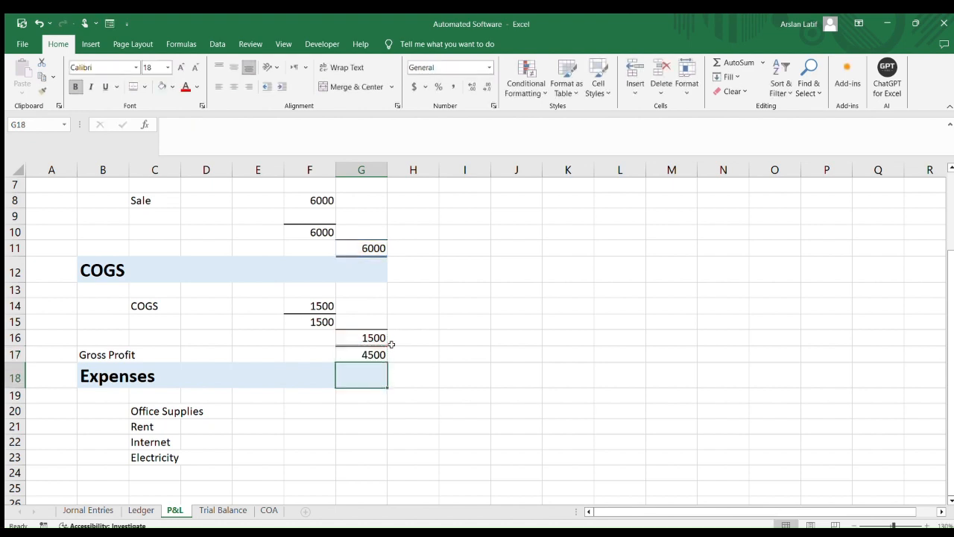
pyautogui.press('Up')
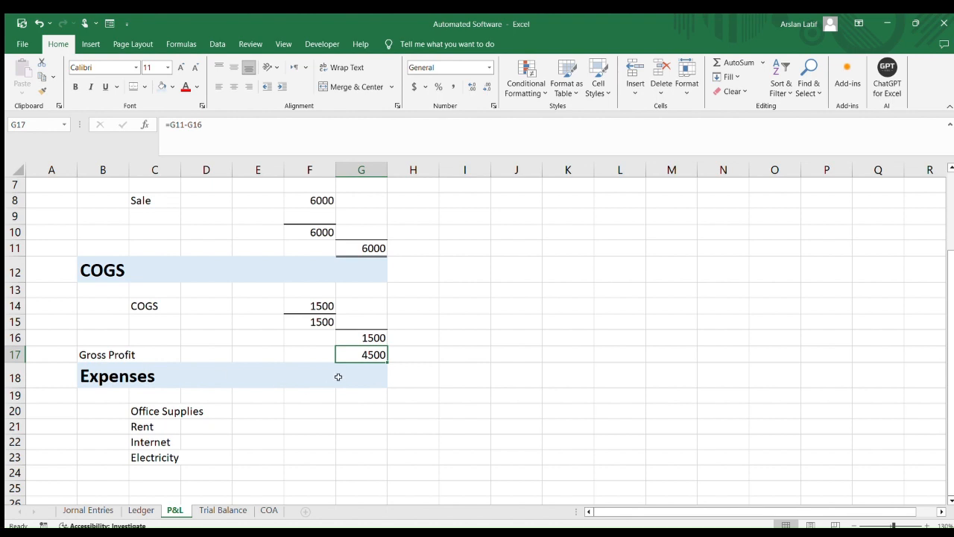
# Copy the VLOOKUP formula from F14 into F20 and fill it down to F23 for the expense accounts
pyautogui.click(450, 394)
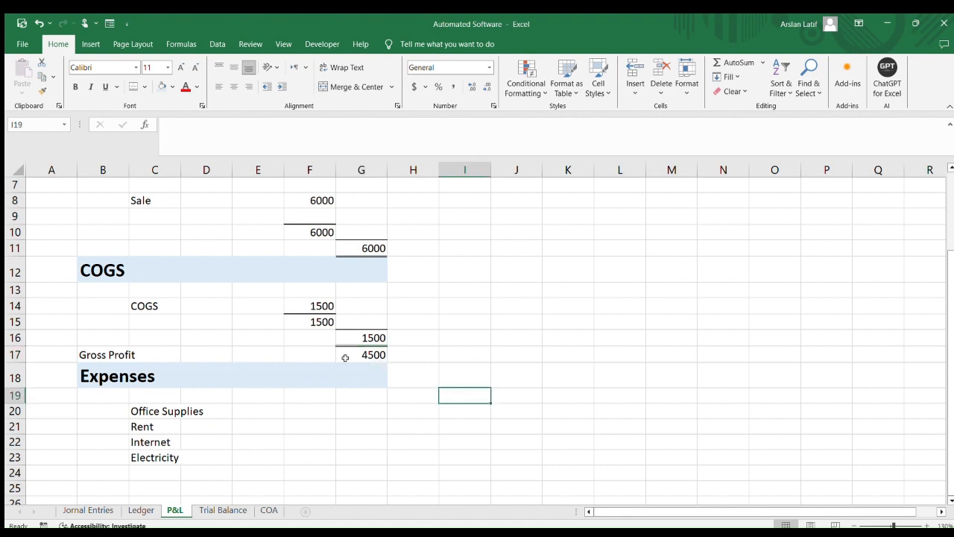
pyautogui.scroll(-1, 203, 411)
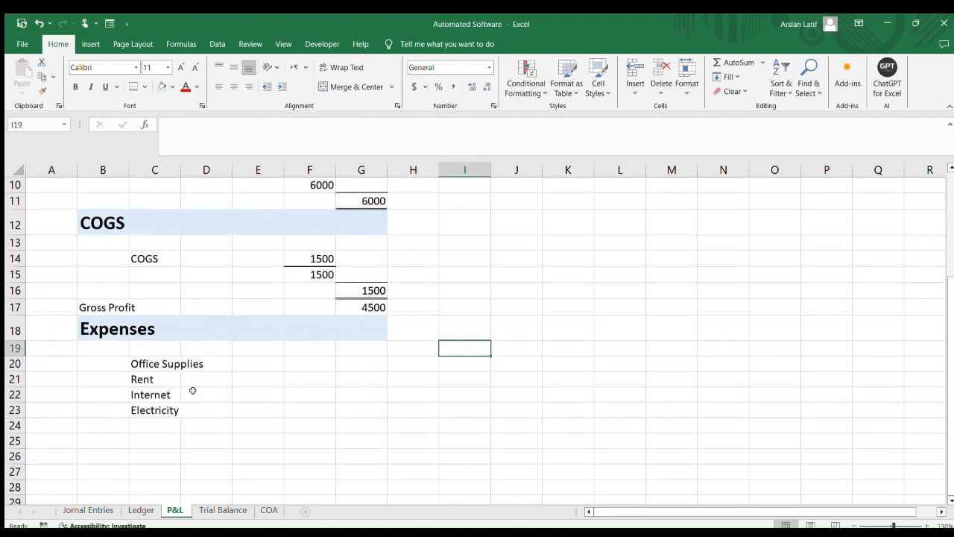
pyautogui.click(144, 364)
pyautogui.click(312, 282)
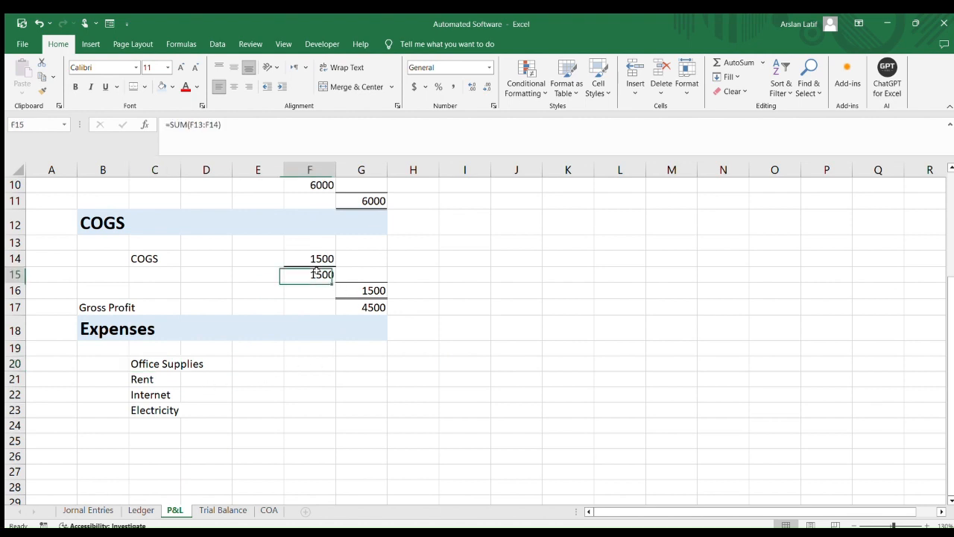
pyautogui.click(319, 256)
pyautogui.hotkey('ctrl', 'c')
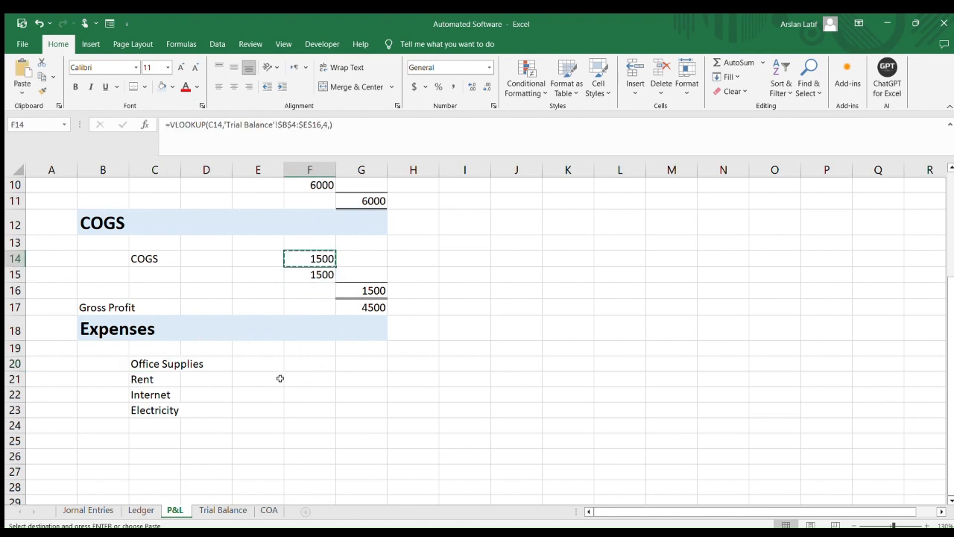
pyautogui.click(315, 363)
pyautogui.hotkey('ctrl', 'v')
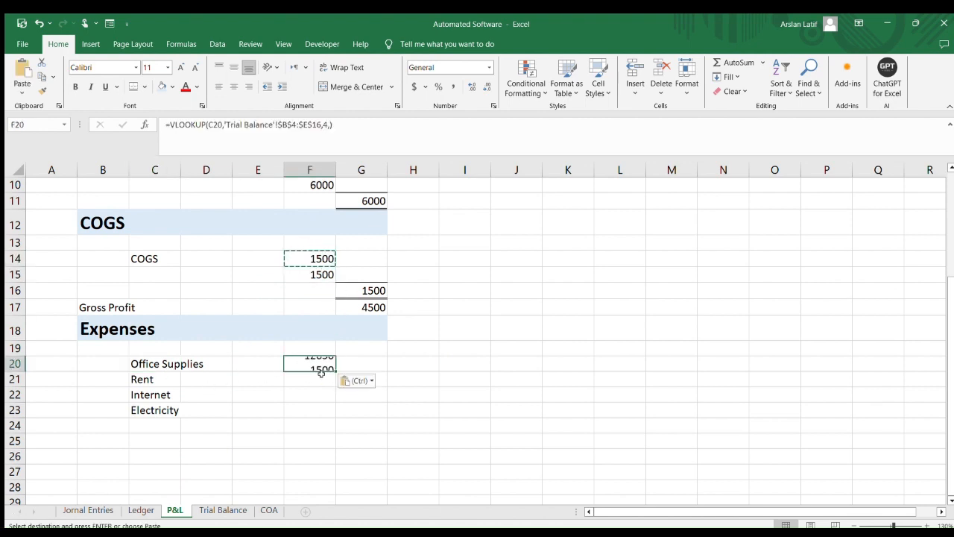
pyautogui.click(353, 410)
pyautogui.click(318, 363)
pyautogui.moveTo(335, 371); pyautogui.dragTo(335, 414)
pyautogui.click(389, 469)
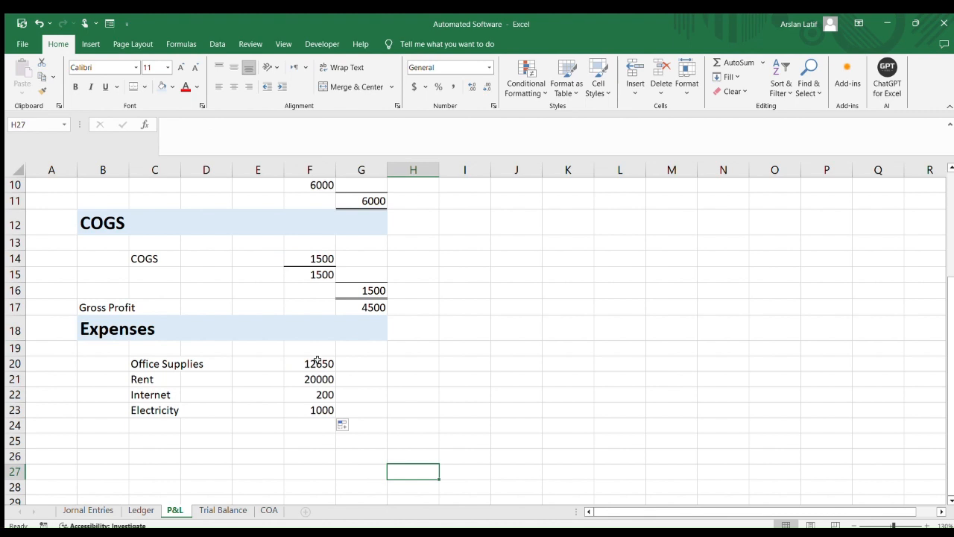
# Total the expenses in F26 with =SUM(F20:F25)
pyautogui.moveTo(318, 360); pyautogui.dragTo(327, 414)
pyautogui.moveTo(471, 428); pyautogui.dragTo(470, 438)
pyautogui.scroll(-1, 362, 459)
pyautogui.scroll(-1, 362, 459)
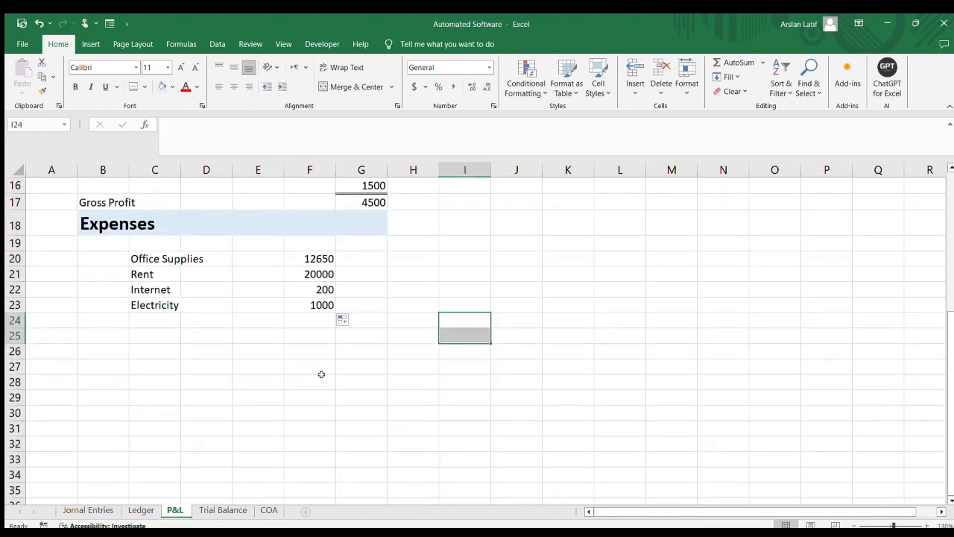
pyautogui.click(321, 369)
pyautogui.press('Up')
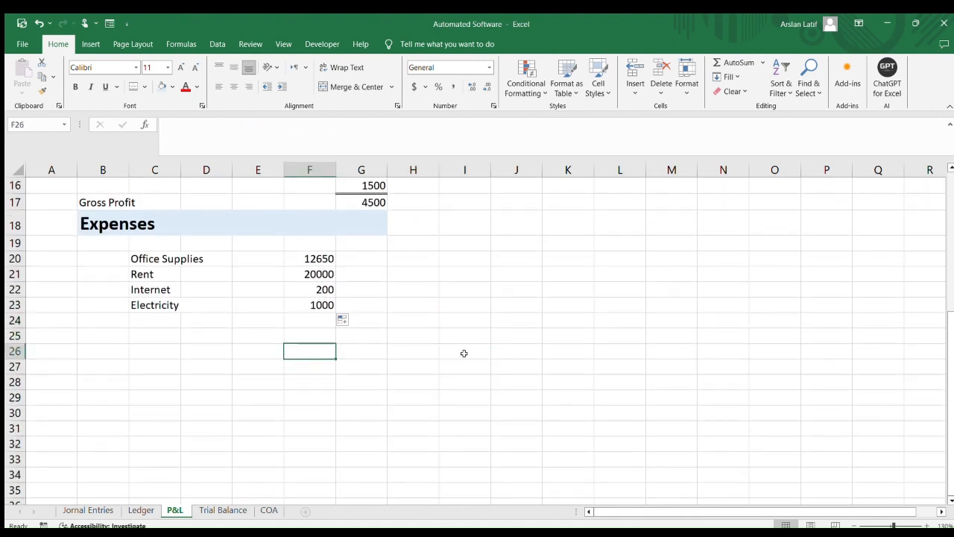
pyautogui.write('=sum')
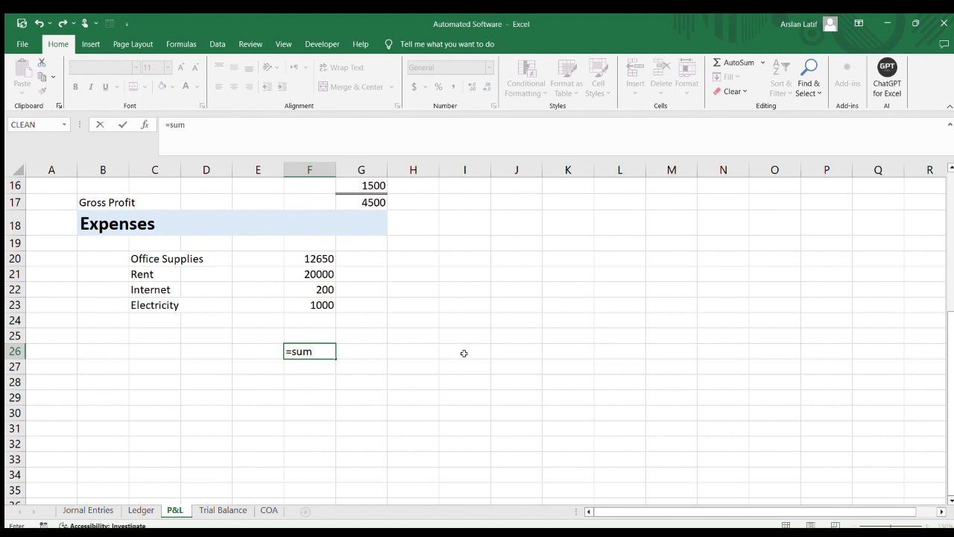
pyautogui.write('(')
pyautogui.press('Up')
pyautogui.hotkey('shift', 'Up')
pyautogui.hotkey('shift', 'Up')
pyautogui.hotkey('shift', 'Up')
pyautogui.hotkey('shift', 'Up')
pyautogui.hotkey('shift', 'Up')
pyautogui.hotkey('shift', 'Up')
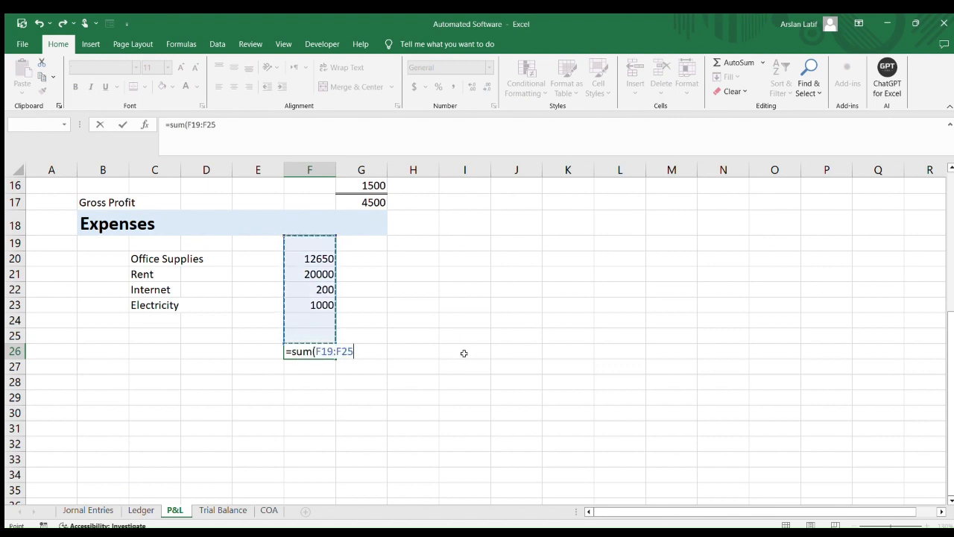
pyautogui.hotkey('shift', 'Down')
pyautogui.write(')')
pyautogui.press('Return')
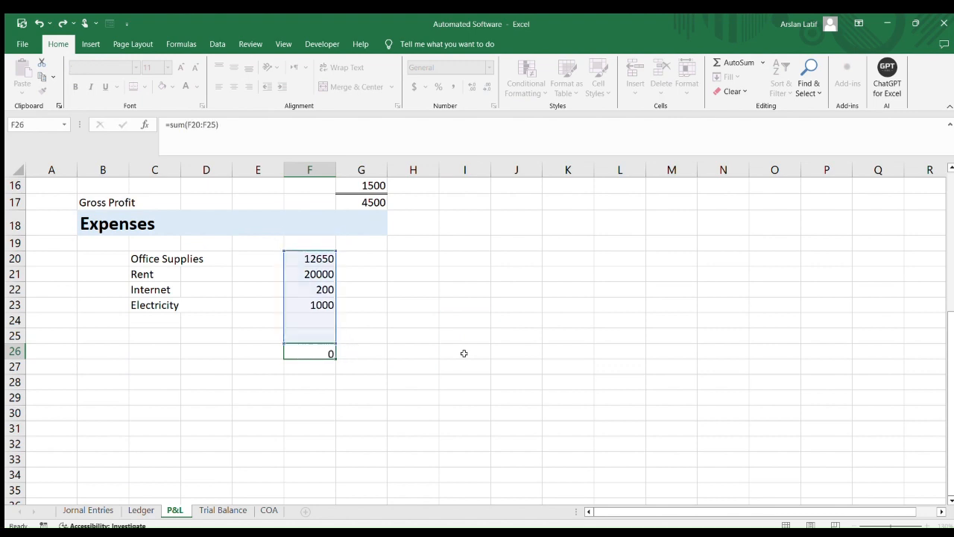
pyautogui.press('Up')
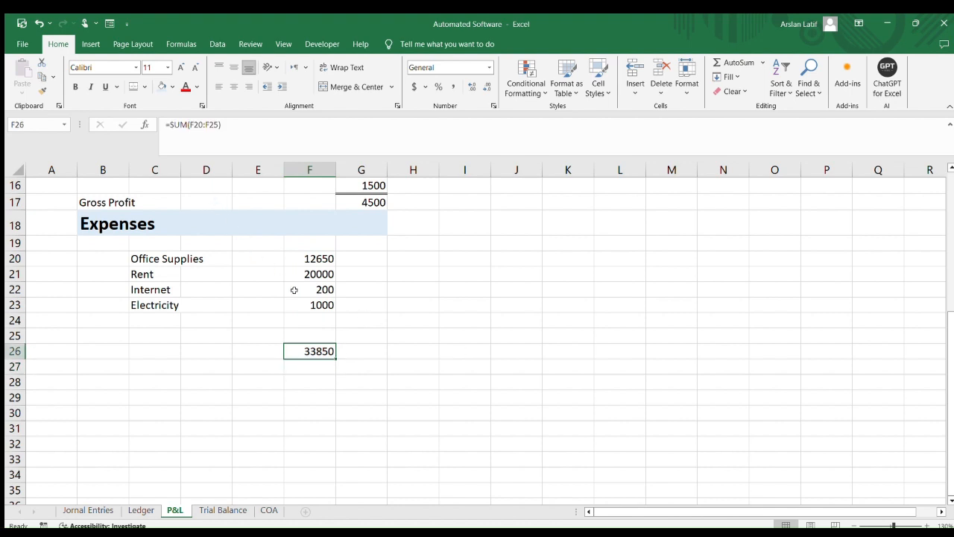
# Carry the expense total into G27 with the formula =F26
pyautogui.scroll(1, 294, 289)
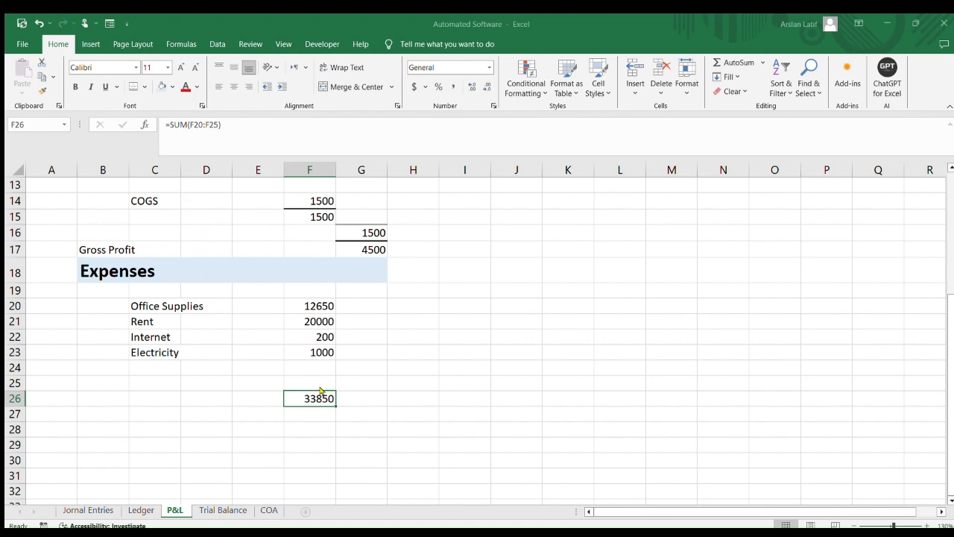
pyautogui.click(496, 398)
pyautogui.click(358, 399)
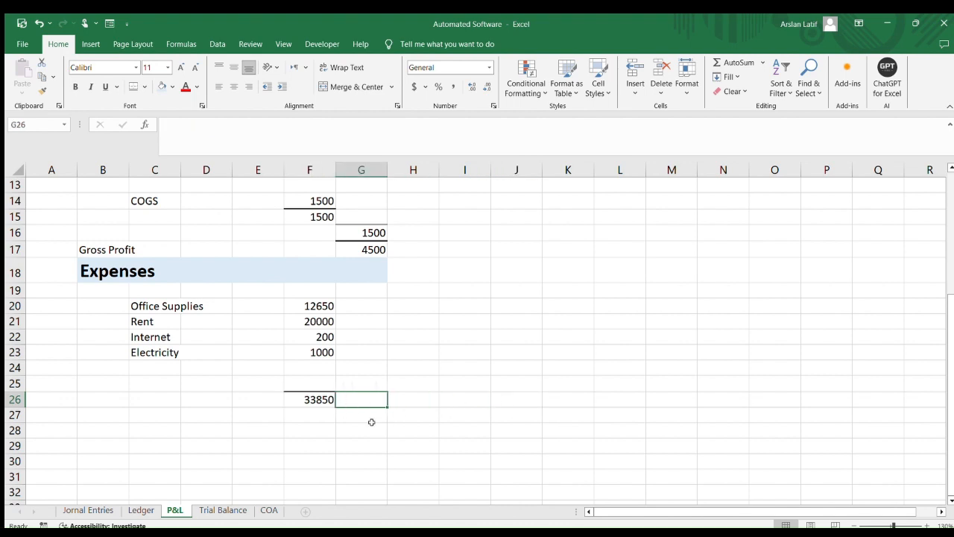
pyautogui.click(373, 426)
pyautogui.press('Up')
pyautogui.write('=')
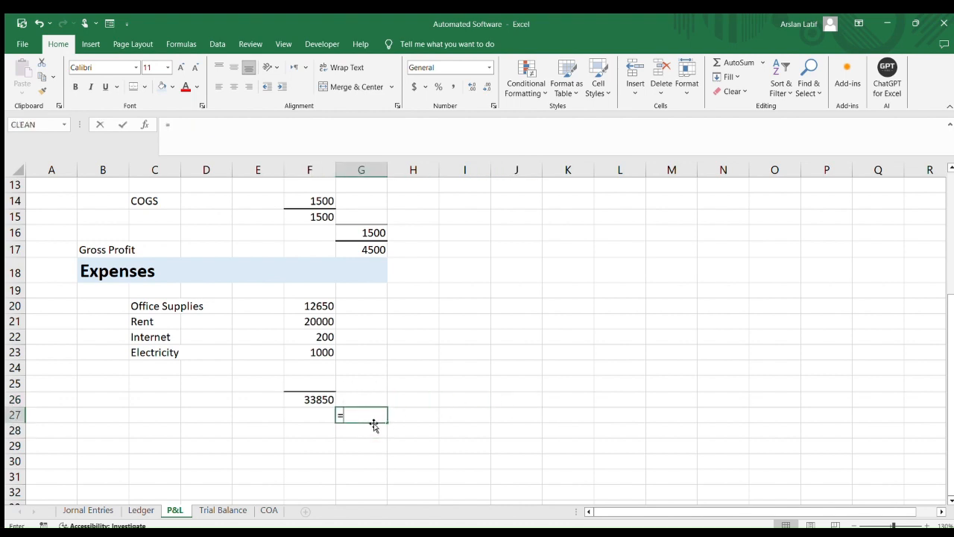
pyautogui.press('Left')
pyautogui.press('Up')
pyautogui.press('Return')
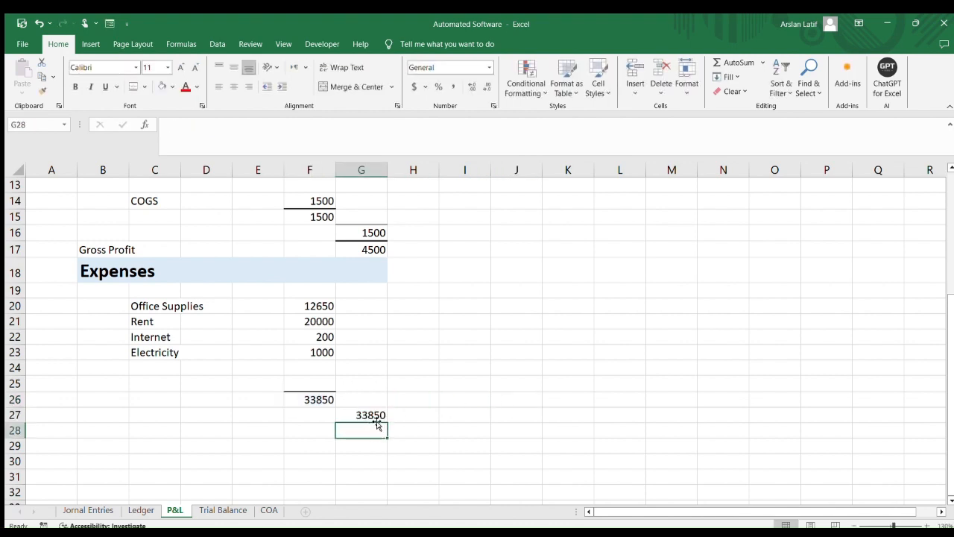
pyautogui.click(378, 415)
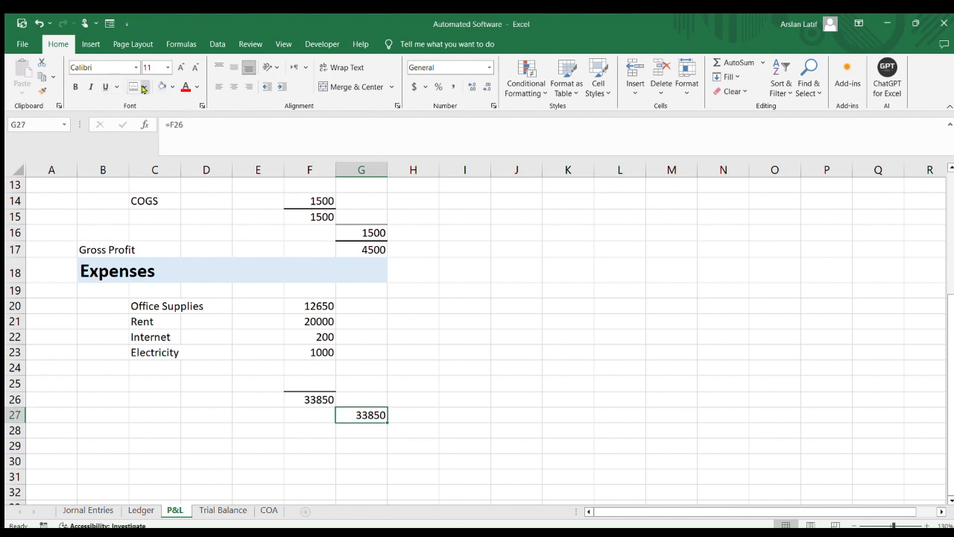
pyautogui.click(468, 431)
pyautogui.click(361, 419)
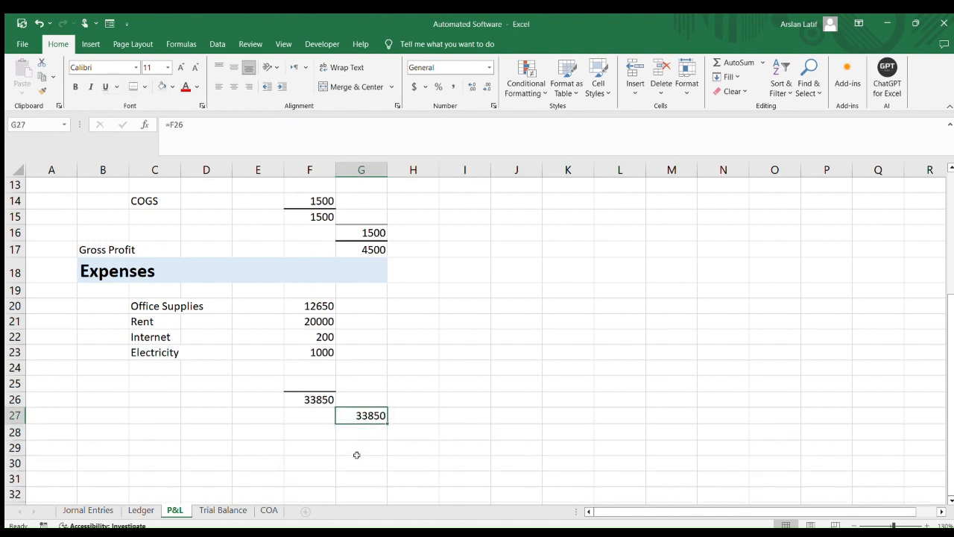
# Enter the net result formula =G17-G27 in G30
pyautogui.click(371, 457)
pyautogui.write('=')
pyautogui.press('Up')
pyautogui.press('Up')
pyautogui.press('Up')
pyautogui.press('Up')
pyautogui.press('Up')
pyautogui.press('Up')
pyautogui.press('Up')
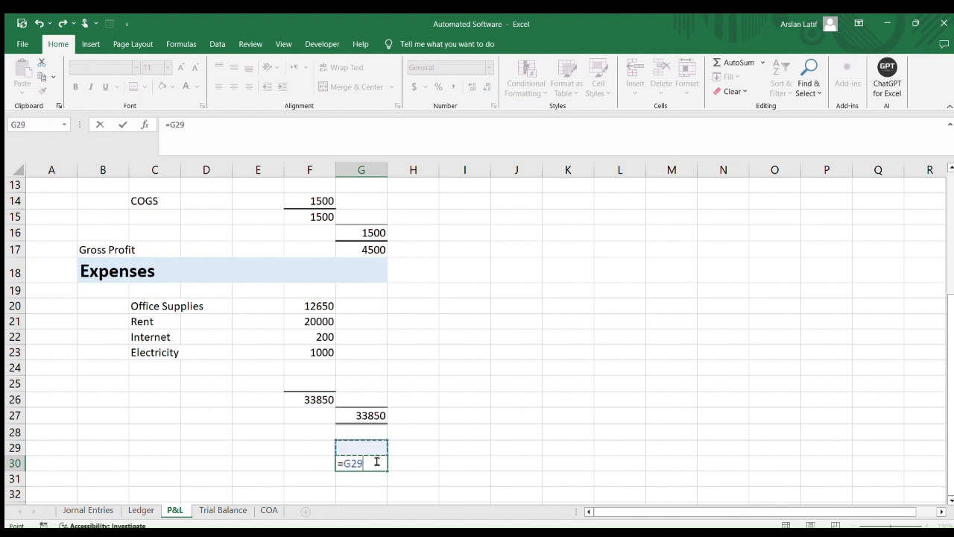
pyautogui.press('Up')
pyautogui.press('Up')
pyautogui.press('Up')
pyautogui.press('Up')
pyautogui.press('Up')
pyautogui.press('Up')
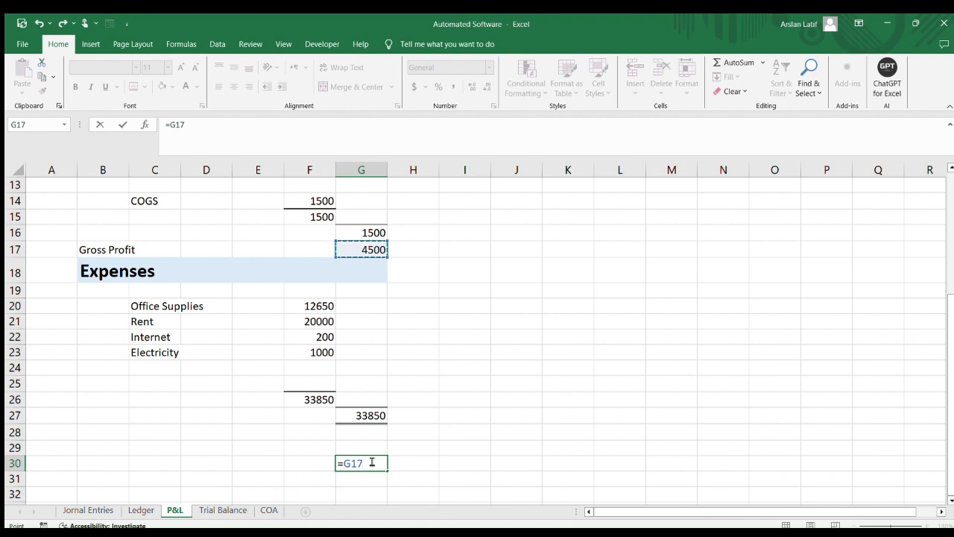
pyautogui.write('-')
pyautogui.click(363, 411)
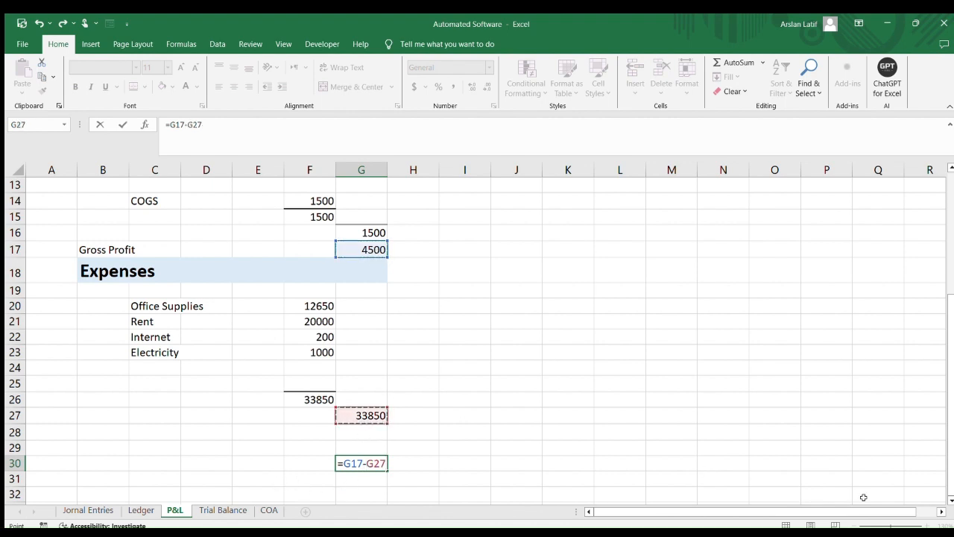
pyautogui.hotkey('ctrl', 'Return')
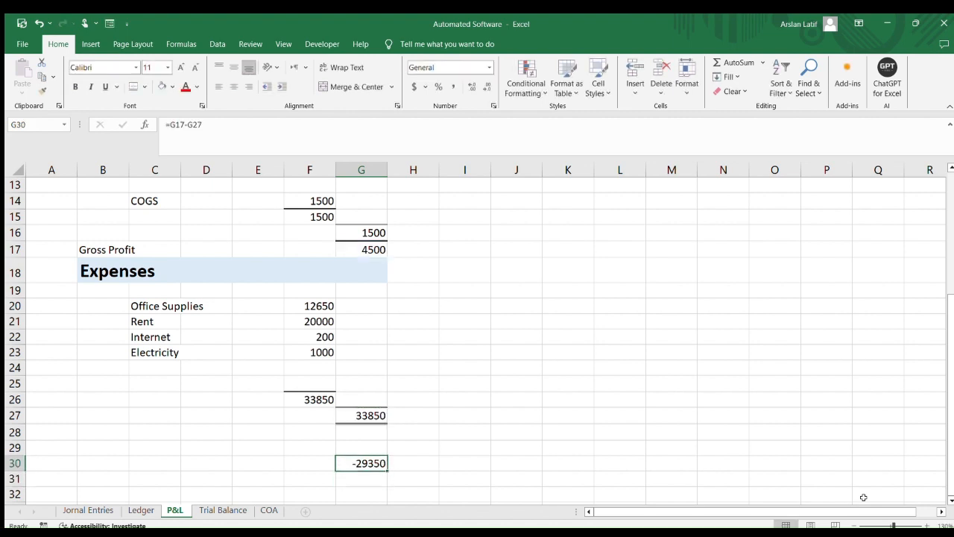
# Label B30 as Net Proft / Loss
pyautogui.press('Left')
pyautogui.press('Left')
pyautogui.press('Left')
pyautogui.press('Left')
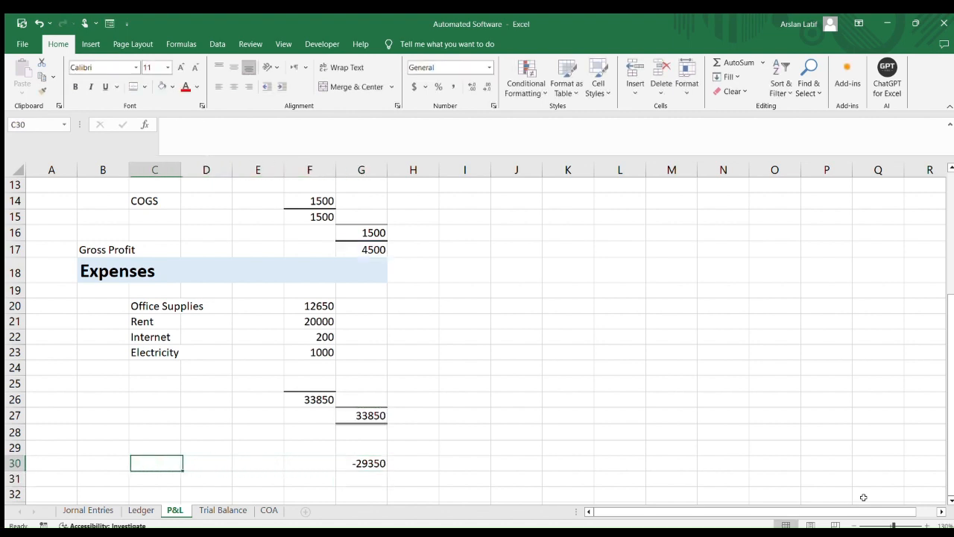
pyautogui.press('Left')
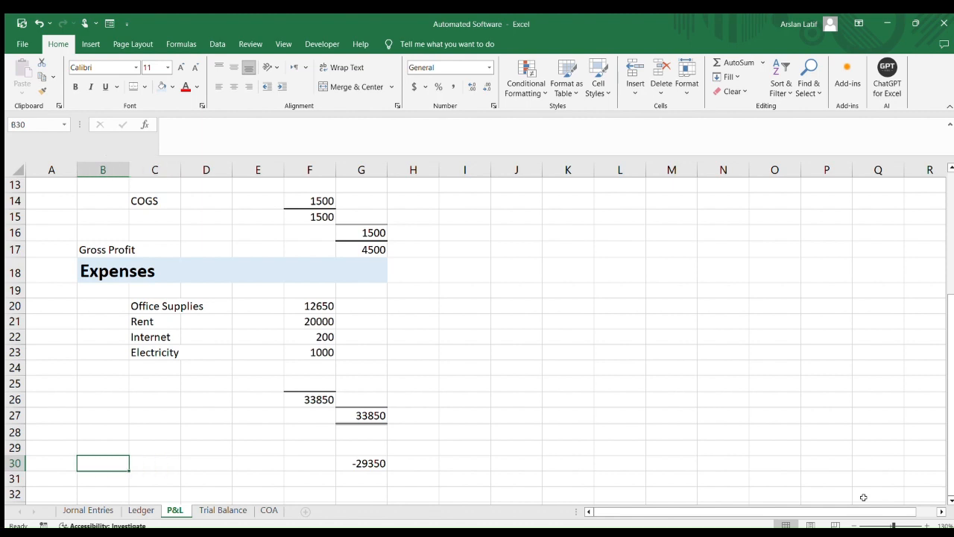
pyautogui.write('Net')
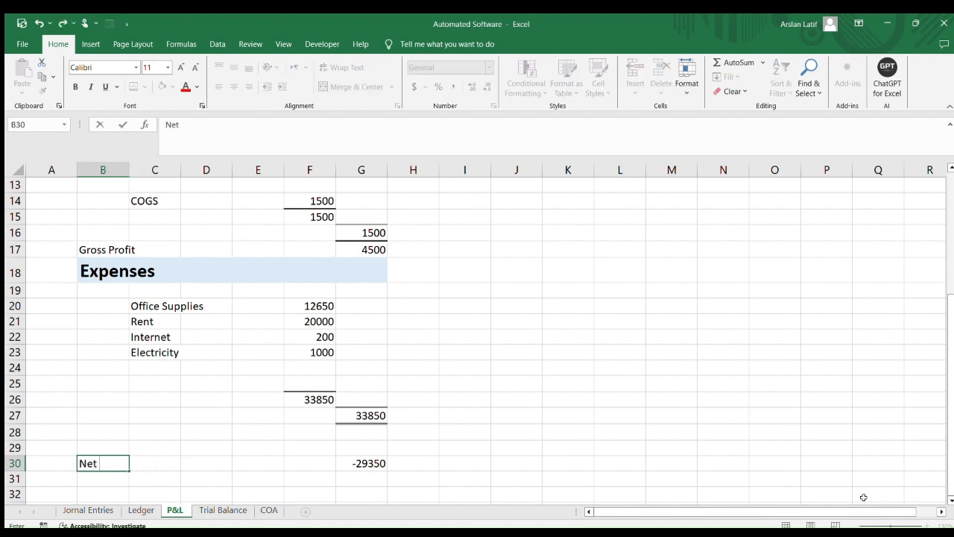
pyautogui.write(' Proft / Loss')
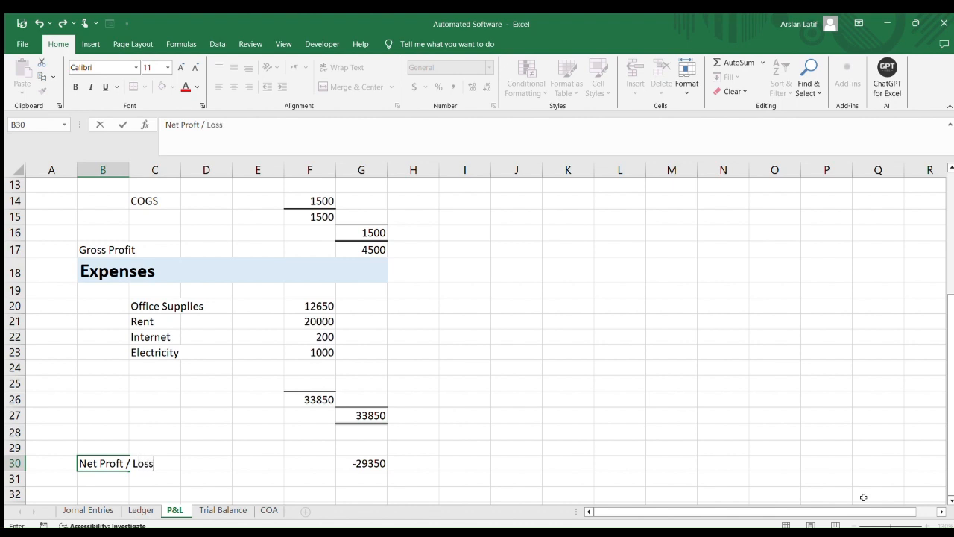
pyautogui.press('Return')
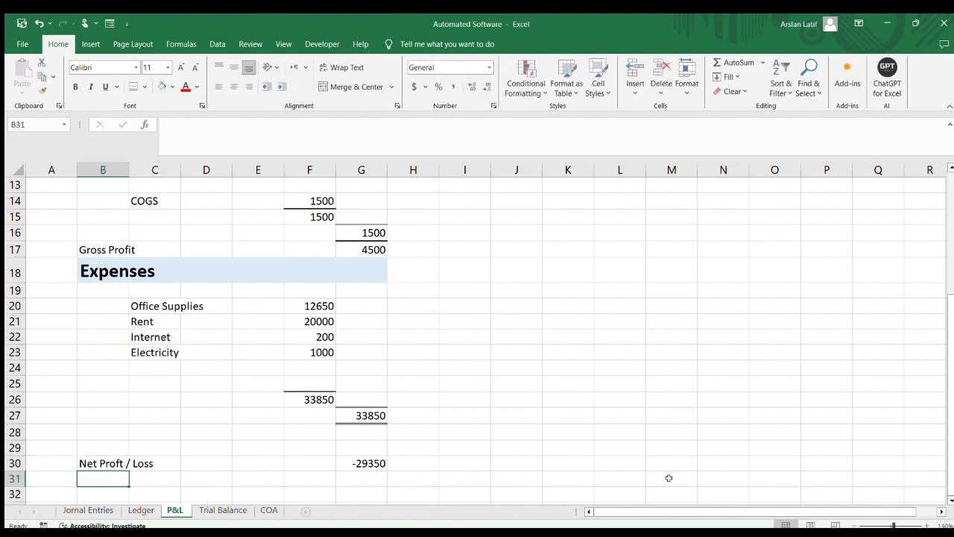
pyautogui.click(372, 460)
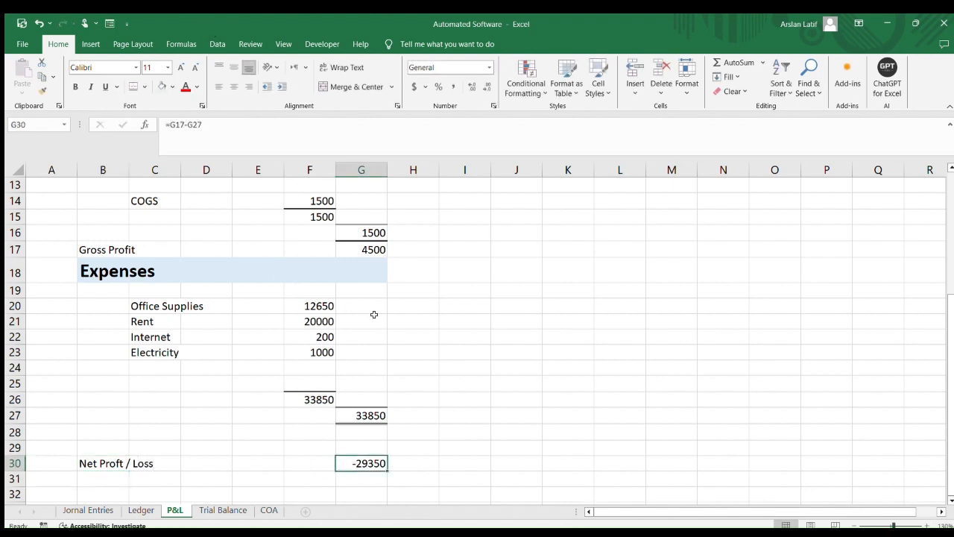
pyautogui.scroll(4, 376, 313)
pyautogui.scroll(-5, 382, 312)
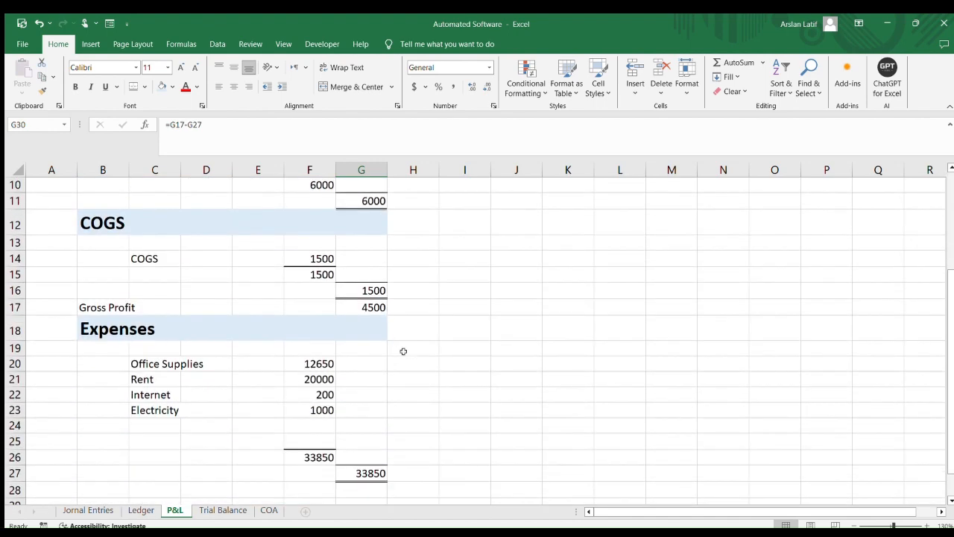
# Enlarge the font of the Gross Profit row and the Net Proft / Loss row to size 14
pyautogui.click(427, 397)
pyautogui.click(363, 411)
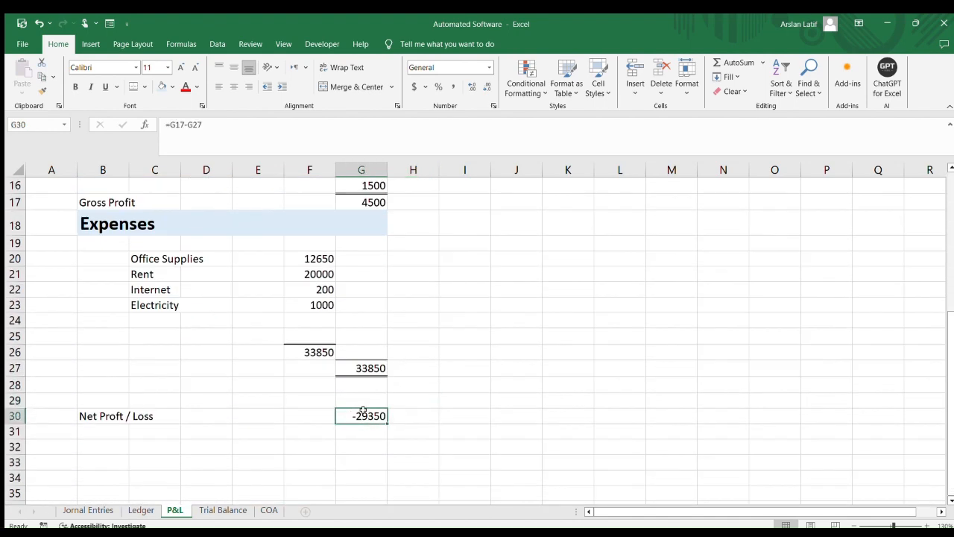
pyautogui.moveTo(84, 416); pyautogui.dragTo(382, 417)
pyautogui.scroll(2, 385, 406)
pyautogui.moveTo(104, 302); pyautogui.dragTo(367, 307)
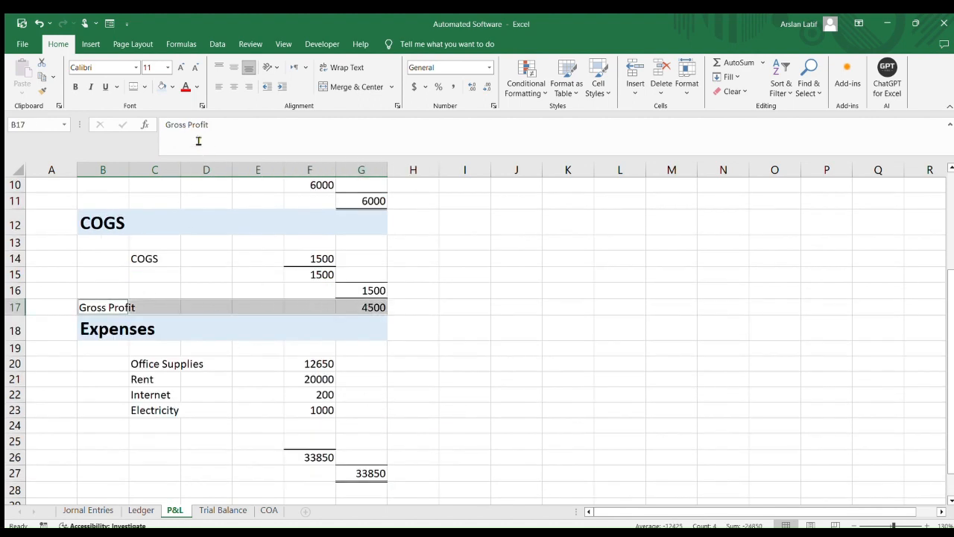
pyautogui.click(180, 68)
pyautogui.click(180, 67)
# Make the Gross Profit and Net Proft / Loss rows bold
pyautogui.scroll(-4, 316, 271)
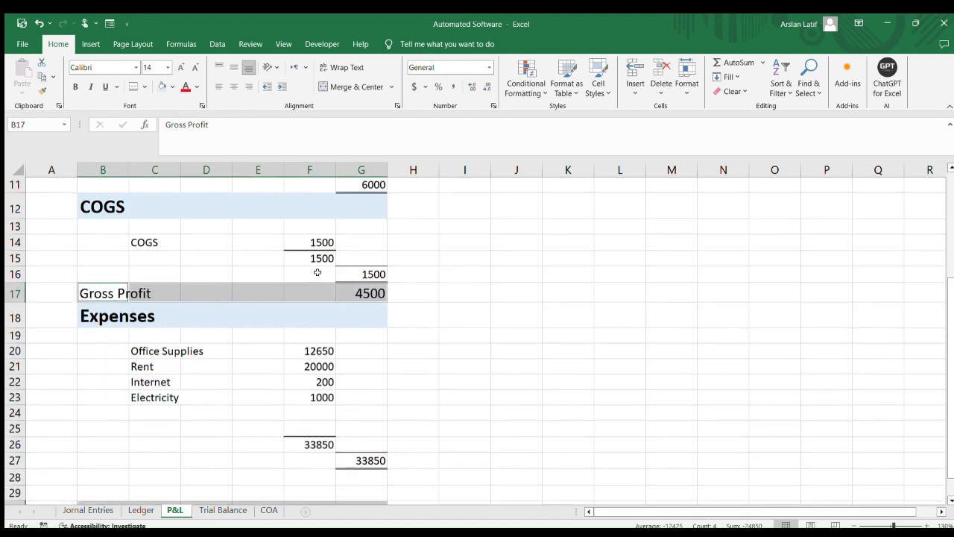
pyautogui.scroll(4, 316, 272)
pyautogui.scroll(2, 316, 271)
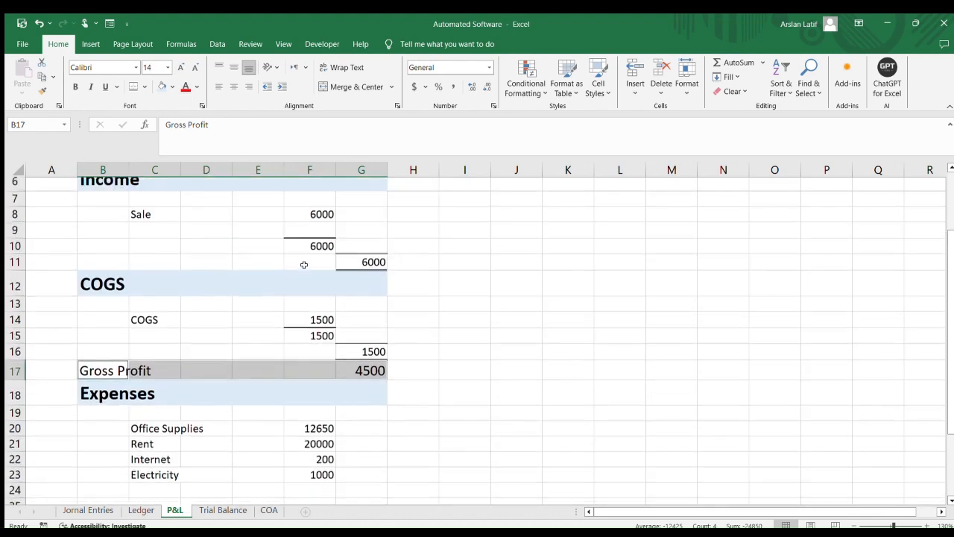
pyautogui.click(75, 86)
# Apply comma style to the gross profit value in G17 and the net result in G30
pyautogui.scroll(-4, 283, 270)
pyautogui.scroll(4, 283, 270)
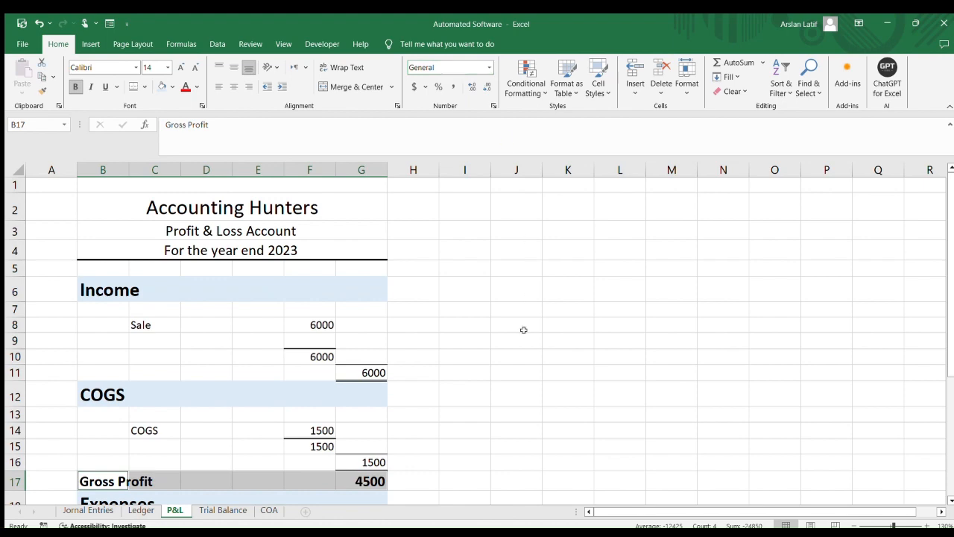
pyautogui.click(516, 370)
pyautogui.scroll(-3, 515, 365)
pyautogui.click(377, 308)
pyautogui.scroll(-4, 402, 313)
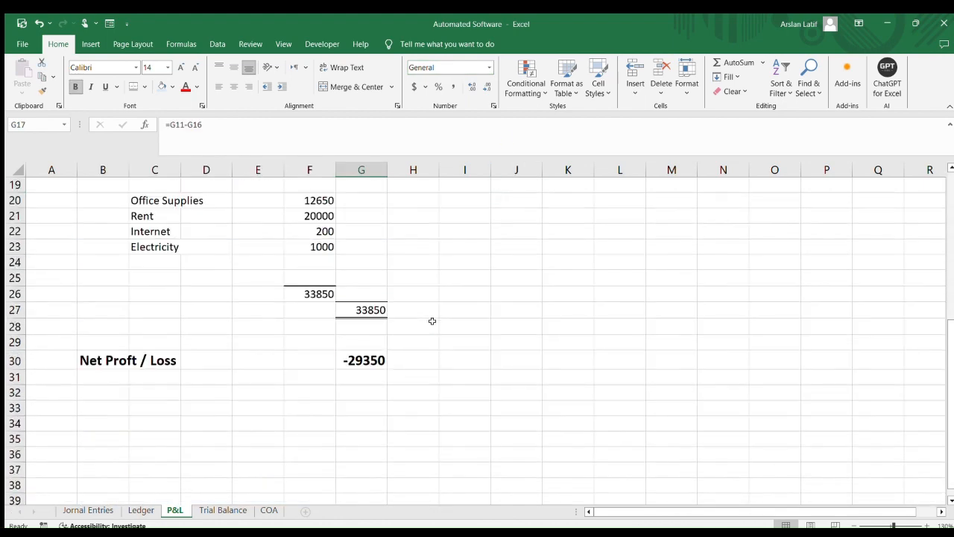
pyautogui.keyDown('ctrl'); pyautogui.click(362, 313); pyautogui.keyUp('ctrl')
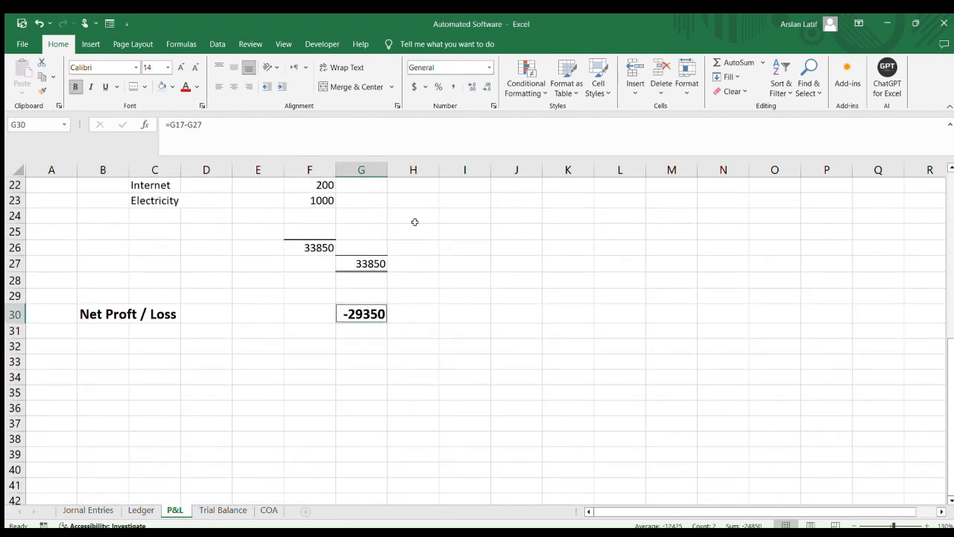
pyautogui.click(450, 87)
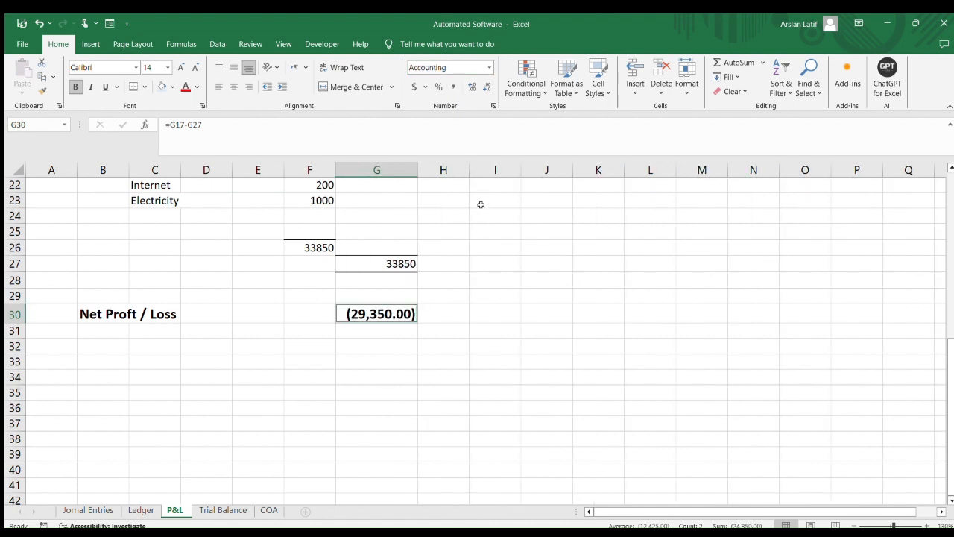
# Remove the decimal places from the values in G17 and G30
pyautogui.scroll(3, 526, 347)
pyautogui.click(523, 353)
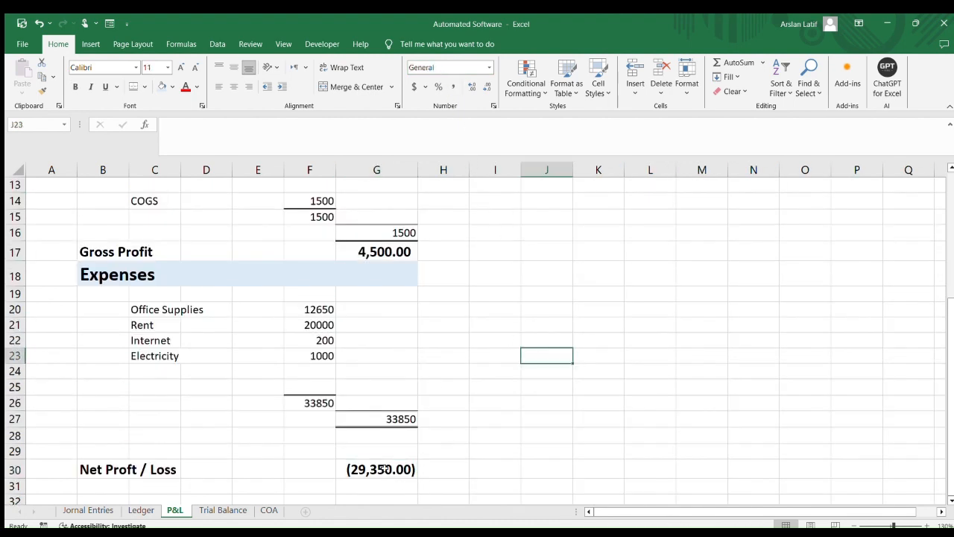
pyautogui.click(384, 468)
pyautogui.keyDown('ctrl'); pyautogui.click(383, 250); pyautogui.keyUp('ctrl')
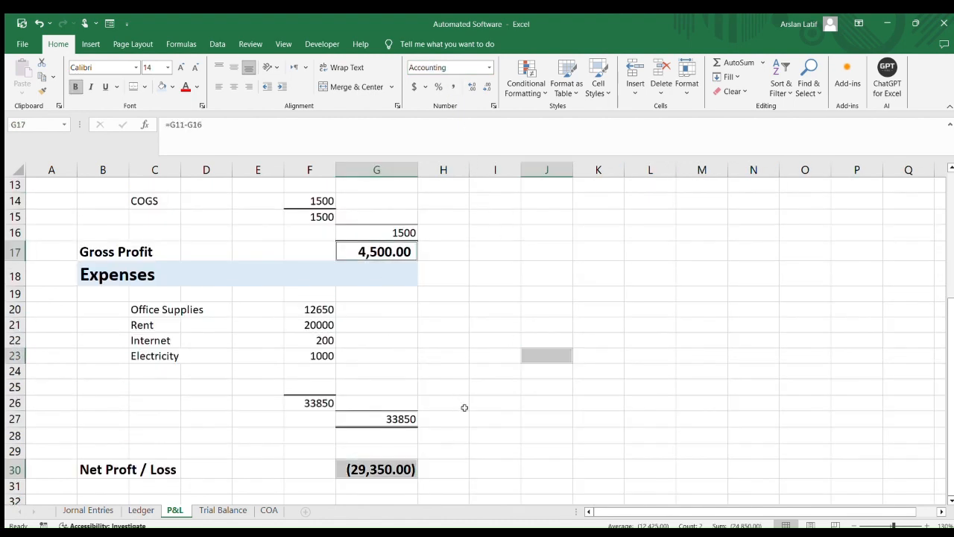
pyautogui.click(527, 433)
pyautogui.click(384, 467)
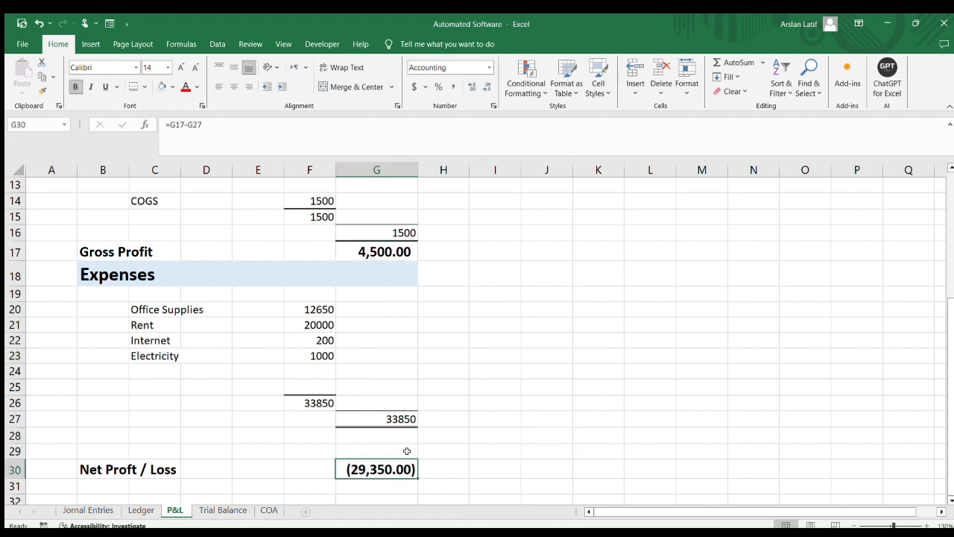
pyautogui.click(397, 251)
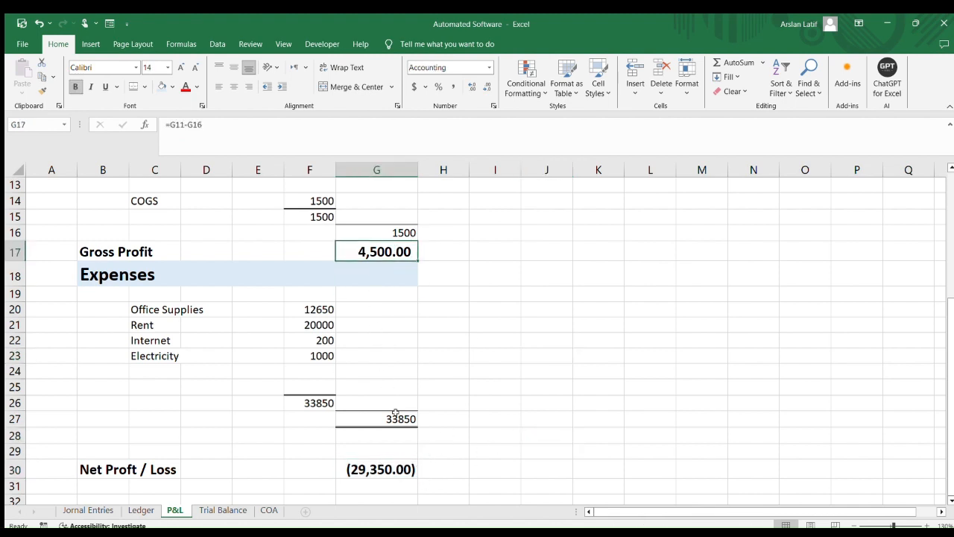
pyautogui.keyDown('ctrl'); pyautogui.click(392, 466); pyautogui.keyUp('ctrl')
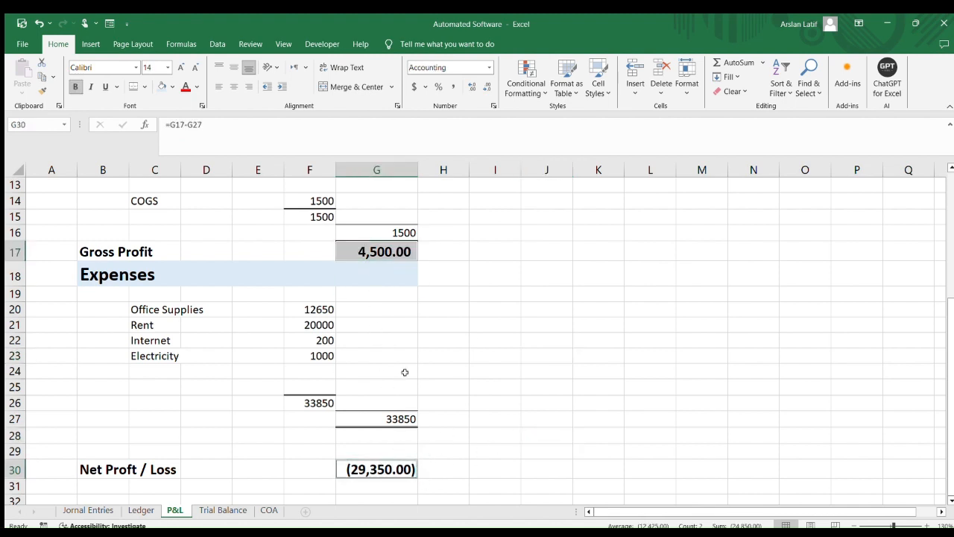
pyautogui.click(486, 86)
pyautogui.click(486, 86)
pyautogui.click(491, 322)
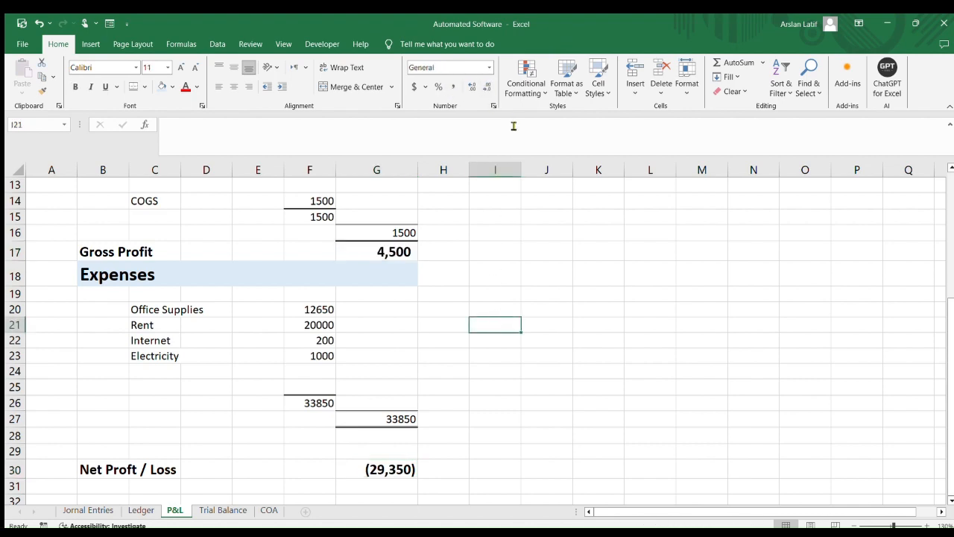
# Fill the Gross Profit and Net Proft / Loss rows, columns B to G, with a dark blue background
pyautogui.scroll(-3, 454, 278)
pyautogui.scroll(5, 451, 284)
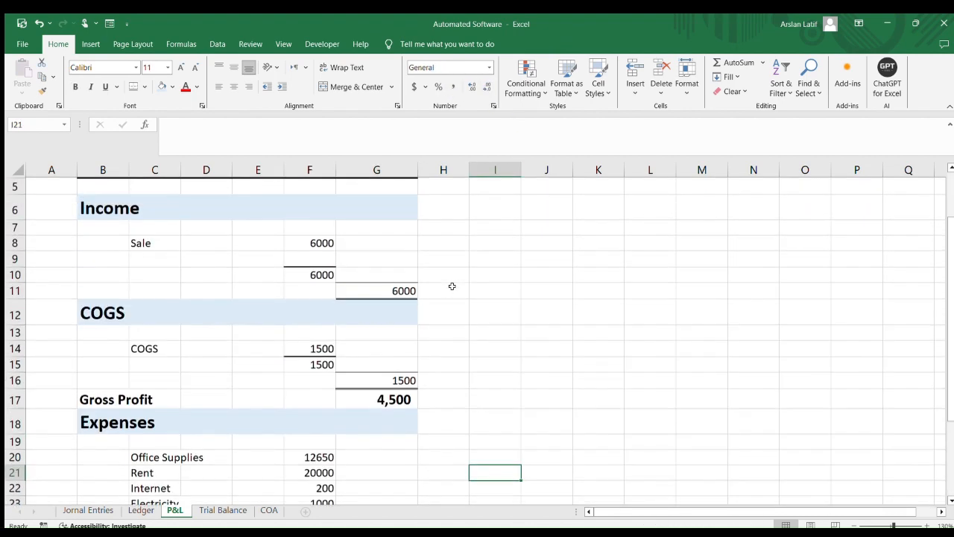
pyautogui.scroll(2, 452, 283)
pyautogui.scroll(-3, 447, 294)
pyautogui.scroll(-3, 451, 296)
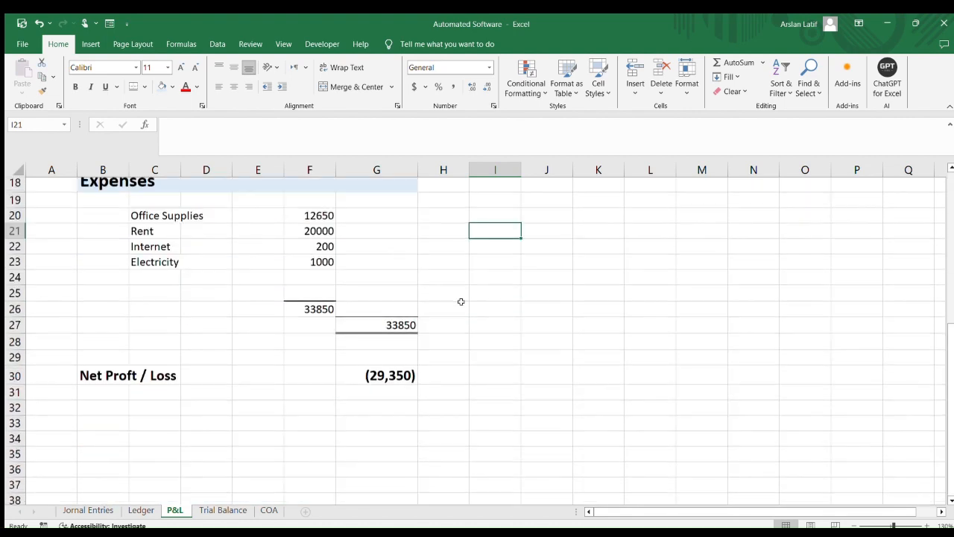
pyautogui.scroll(2, 461, 301)
pyautogui.moveTo(111, 251); pyautogui.dragTo(373, 250)
pyautogui.scroll(-1, 392, 310)
pyautogui.scroll(-3, 392, 310)
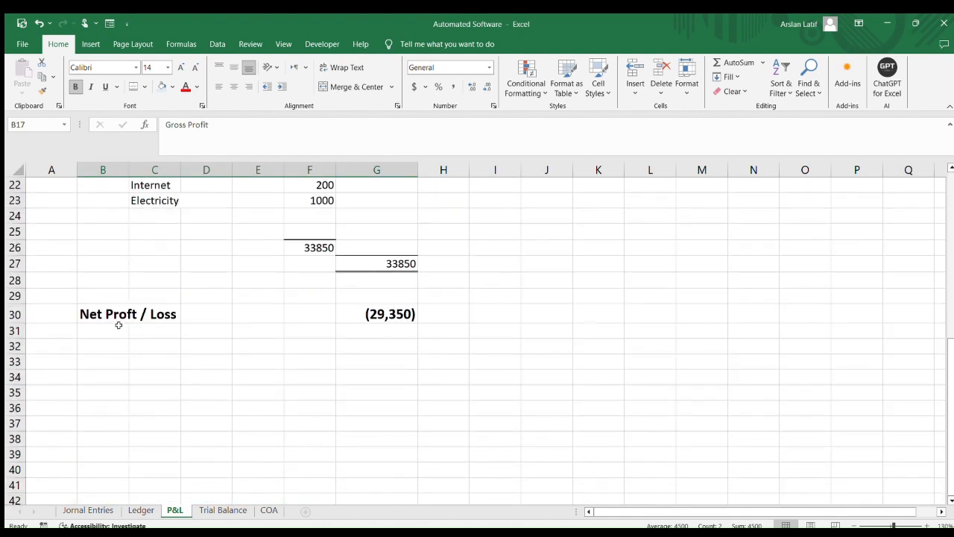
pyautogui.moveTo(105, 319); pyautogui.dragTo(361, 313)
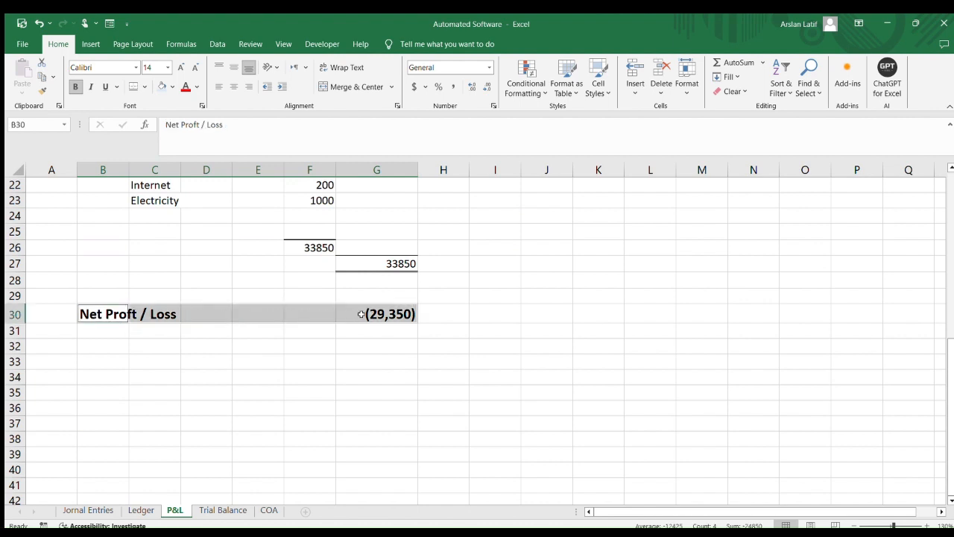
pyautogui.click(172, 88)
pyautogui.click(508, 293)
# Change the fill of the Gross Profit and Net Proft / Loss rows to a lighter blue
pyautogui.scroll(7, 508, 294)
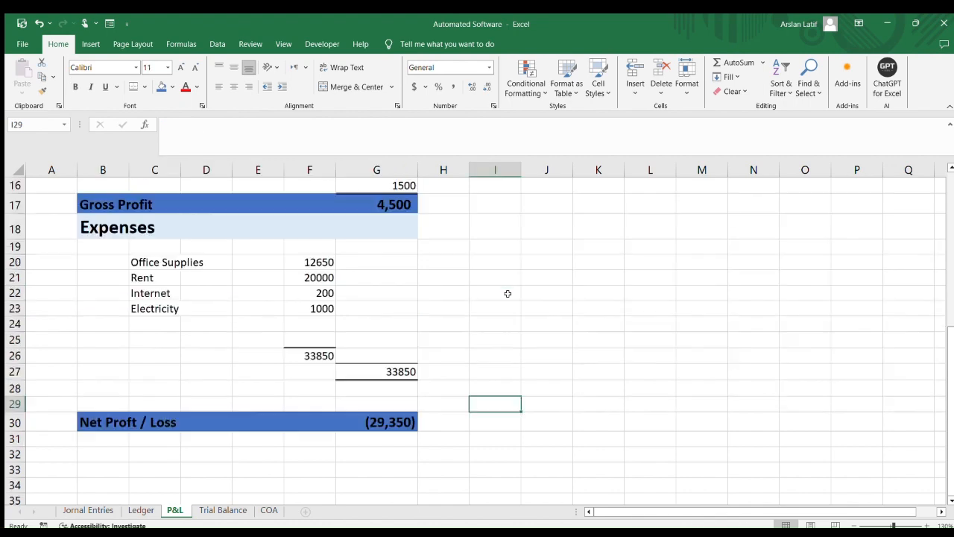
pyautogui.scroll(-6, 507, 294)
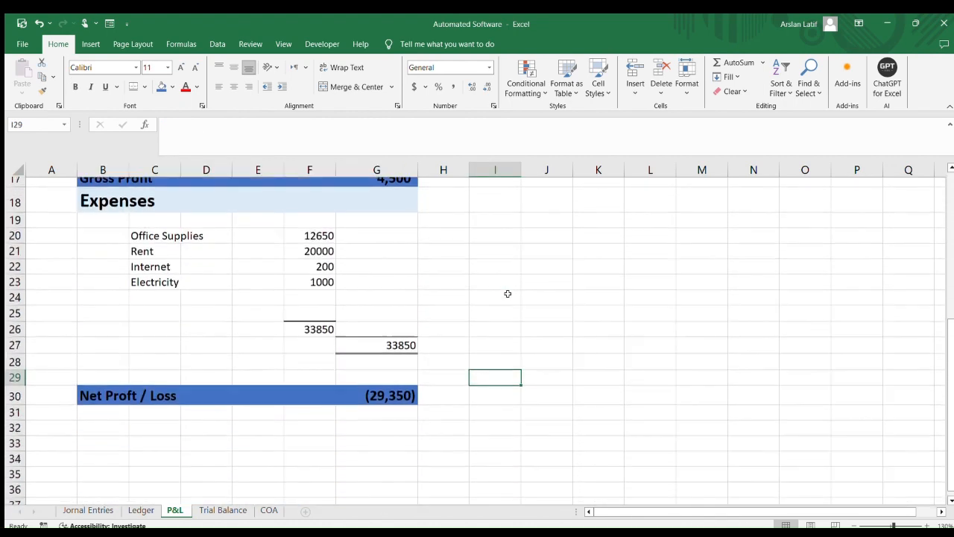
pyautogui.click(444, 376)
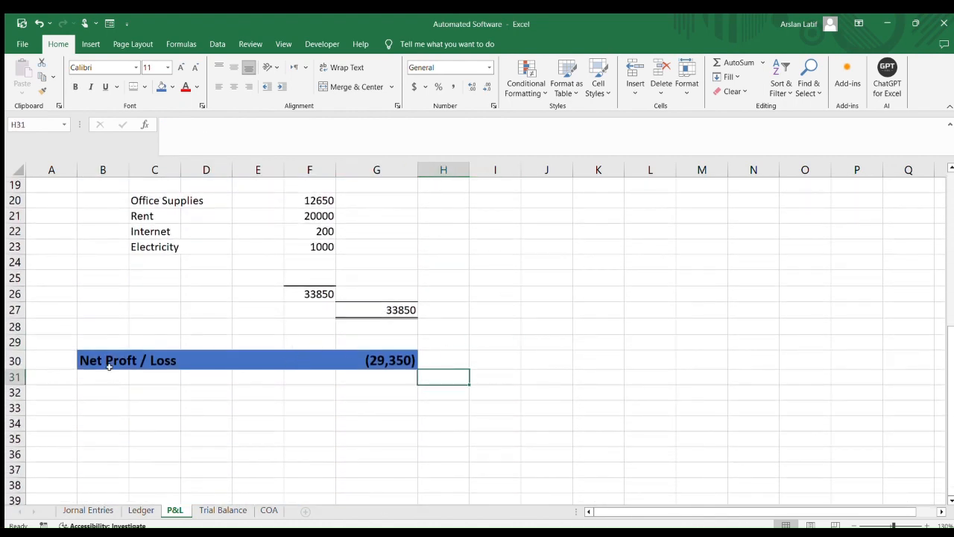
pyautogui.moveTo(109, 367); pyautogui.dragTo(373, 360)
pyautogui.scroll(5, 375, 360)
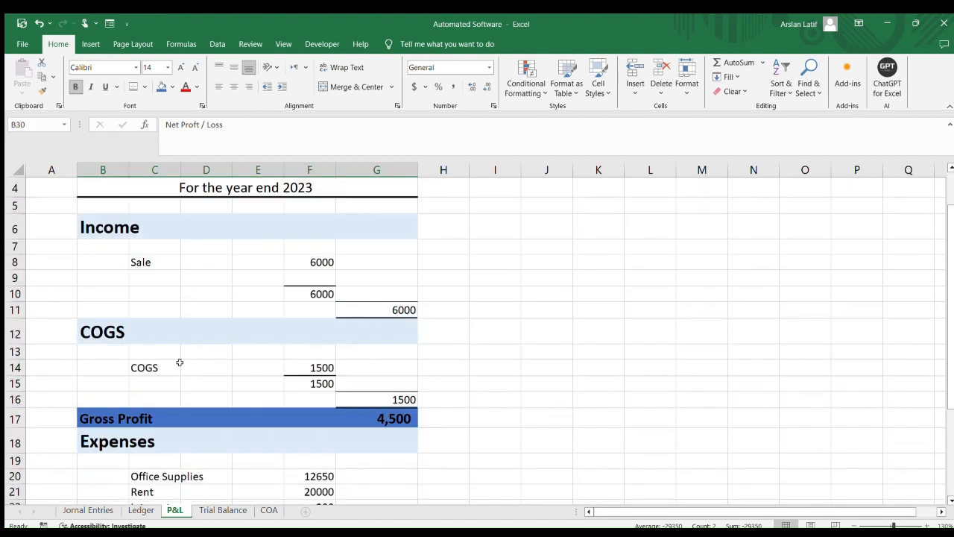
pyautogui.moveTo(107, 412); pyautogui.dragTo(377, 418)
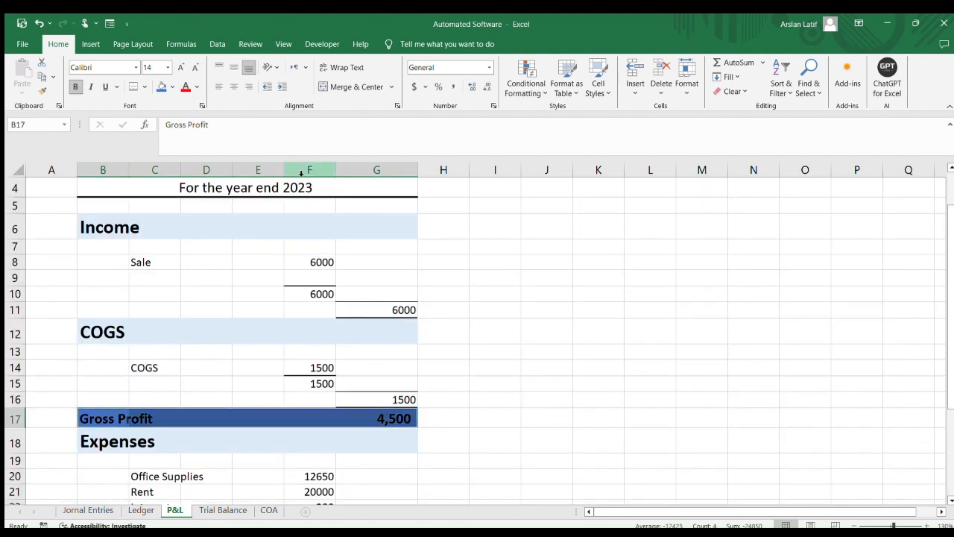
pyautogui.click(162, 86)
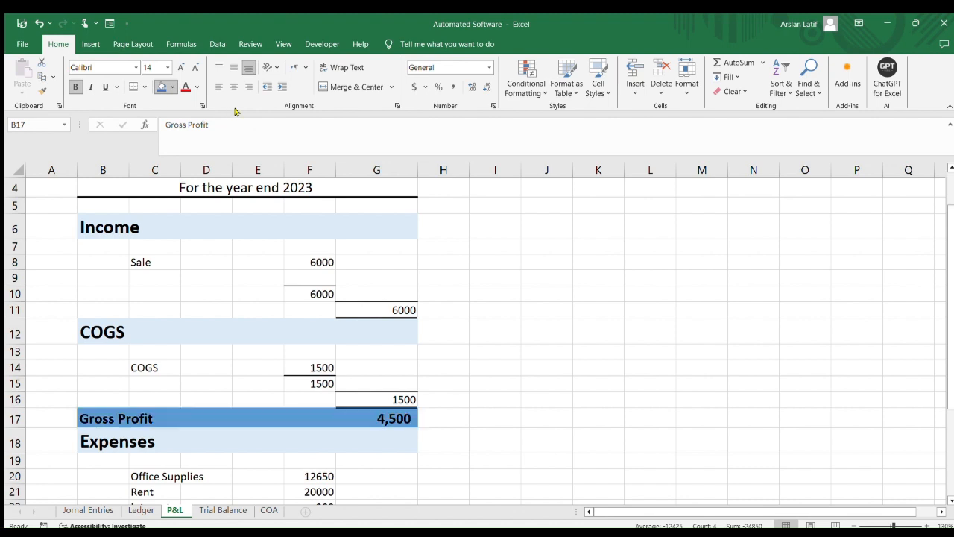
pyautogui.click(531, 403)
# Examine the formatted Profit & Loss statement from the heading down to the net result
pyautogui.scroll(1, 536, 406)
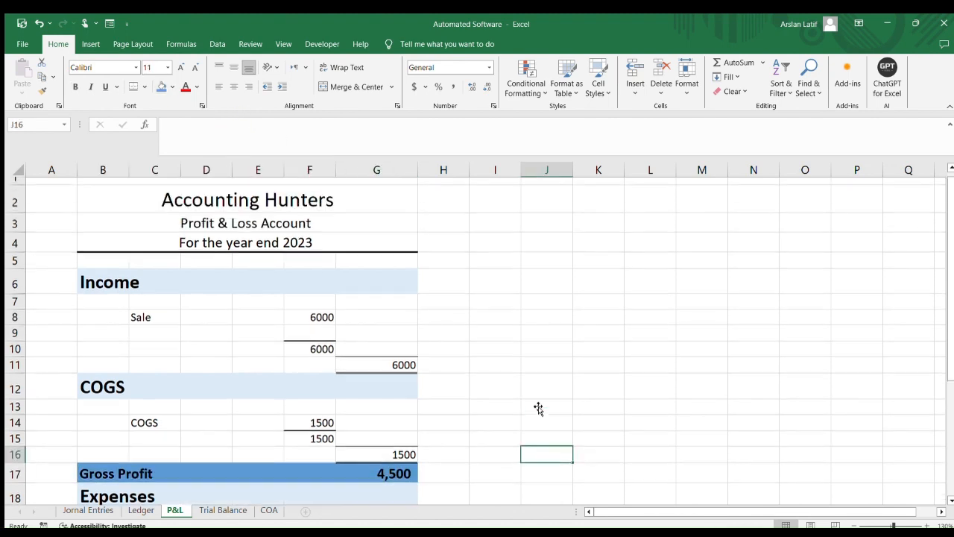
pyautogui.scroll(-6, 426, 282)
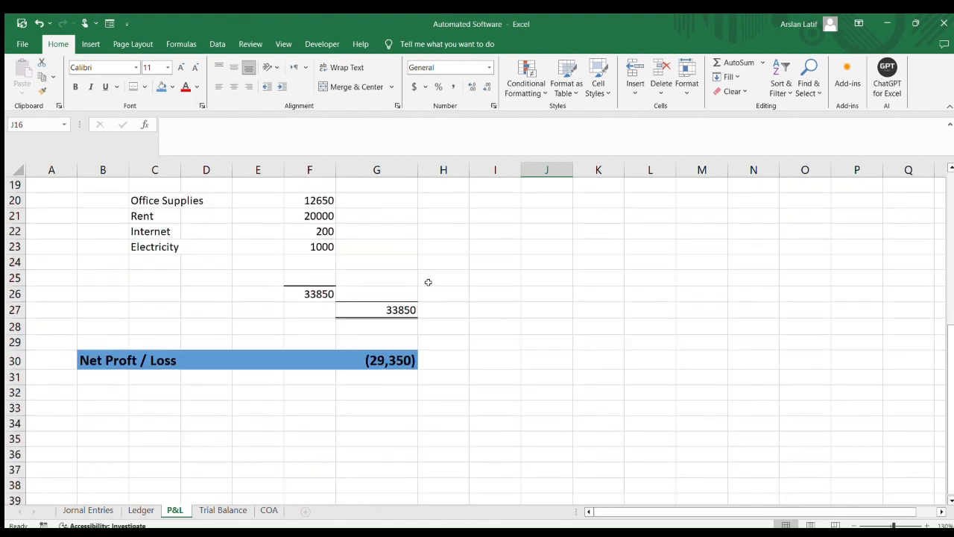
pyautogui.scroll(-1, 462, 292)
pyautogui.scroll(3, 443, 333)
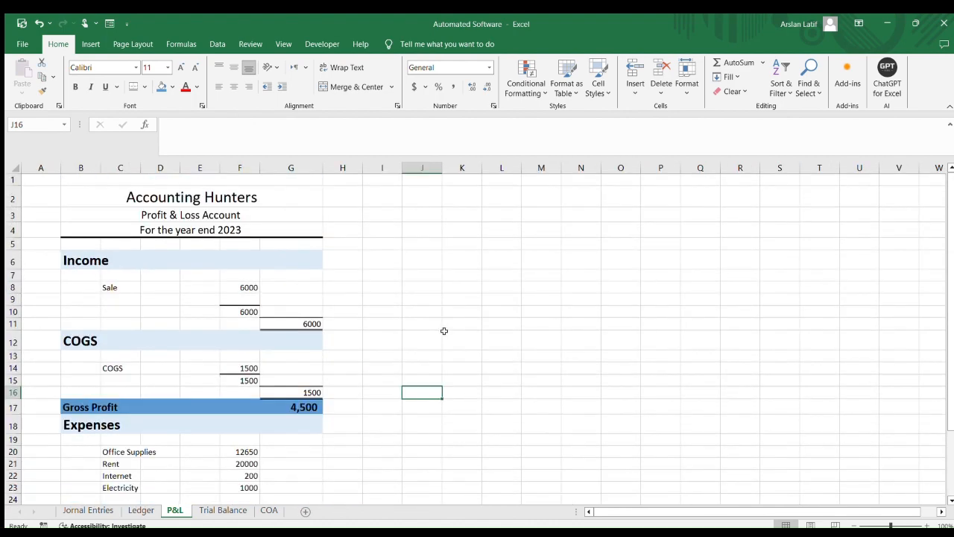
pyautogui.scroll(-1, 444, 331)
pyautogui.scroll(-1, 444, 330)
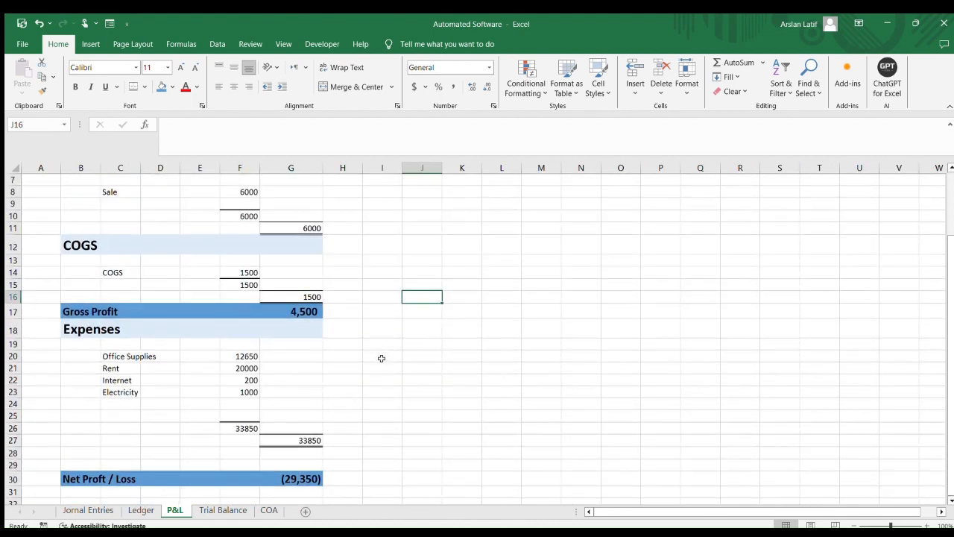
pyautogui.scroll(-2, 364, 405)
pyautogui.click(355, 373)
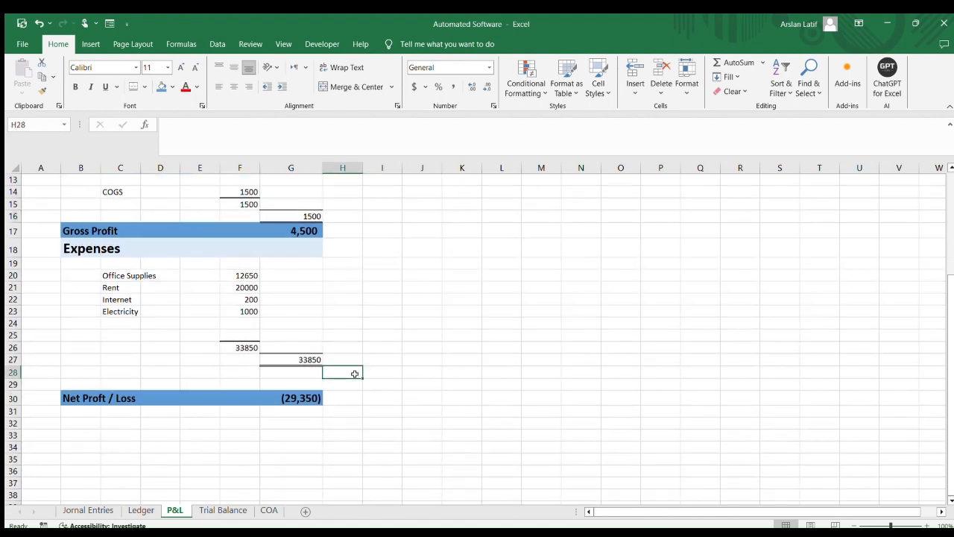
pyautogui.click(309, 360)
pyautogui.click(397, 359)
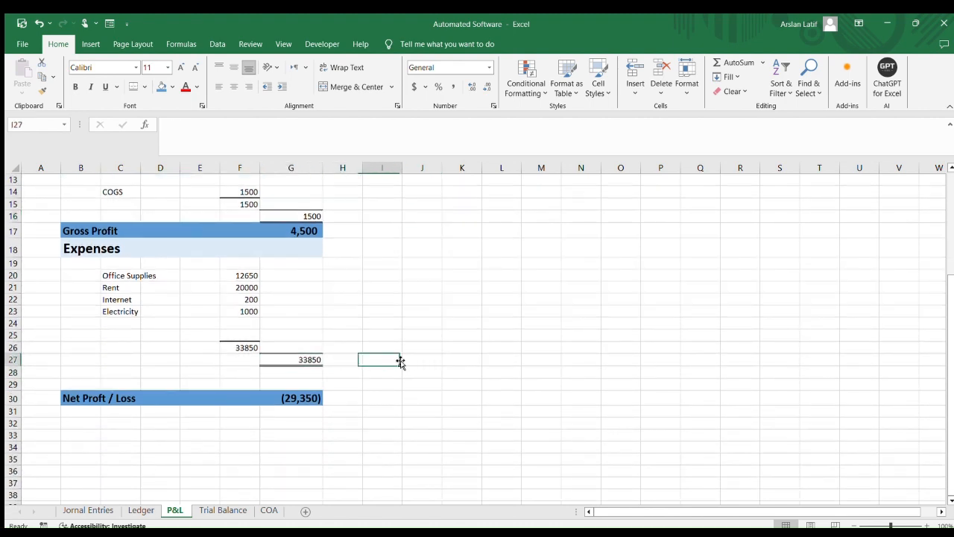
pyautogui.click(300, 359)
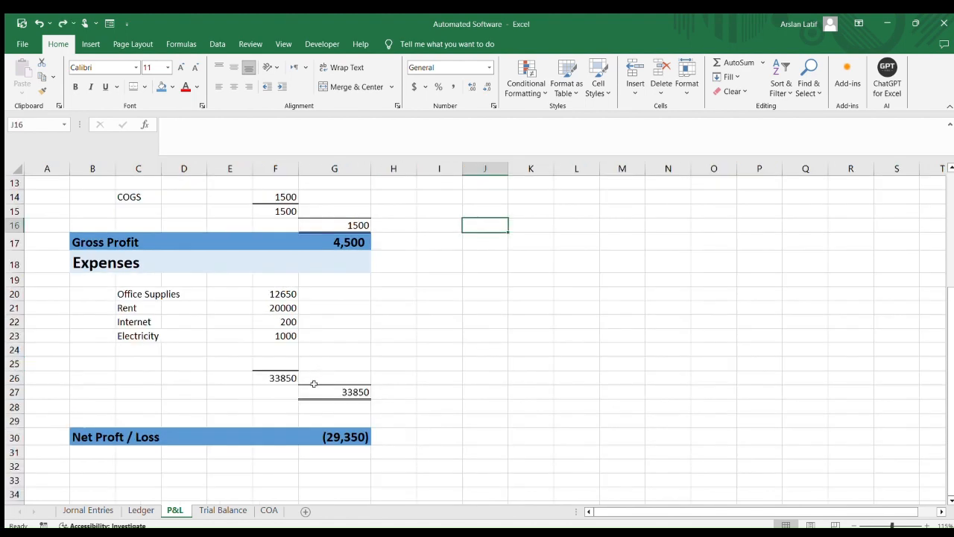
pyautogui.click(343, 421)
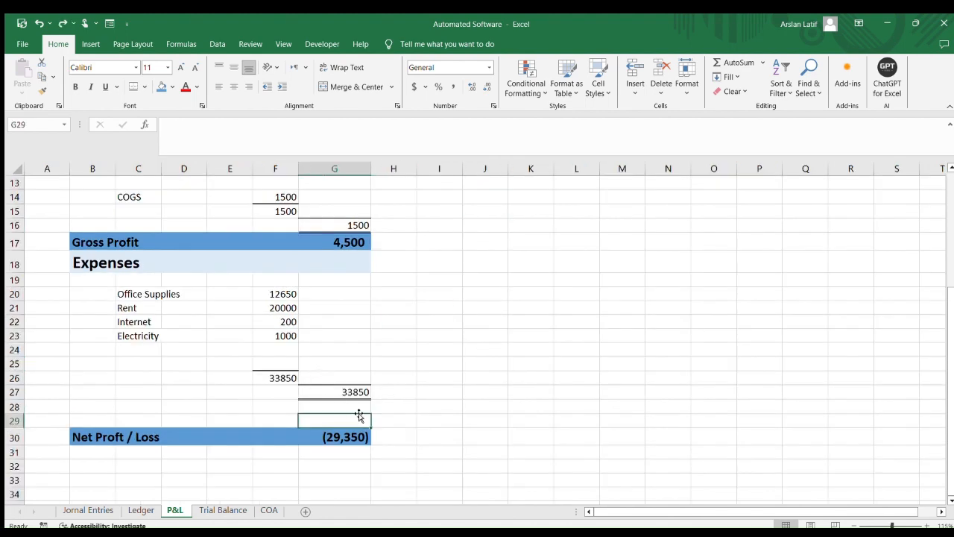
pyautogui.click(357, 408)
pyautogui.click(498, 404)
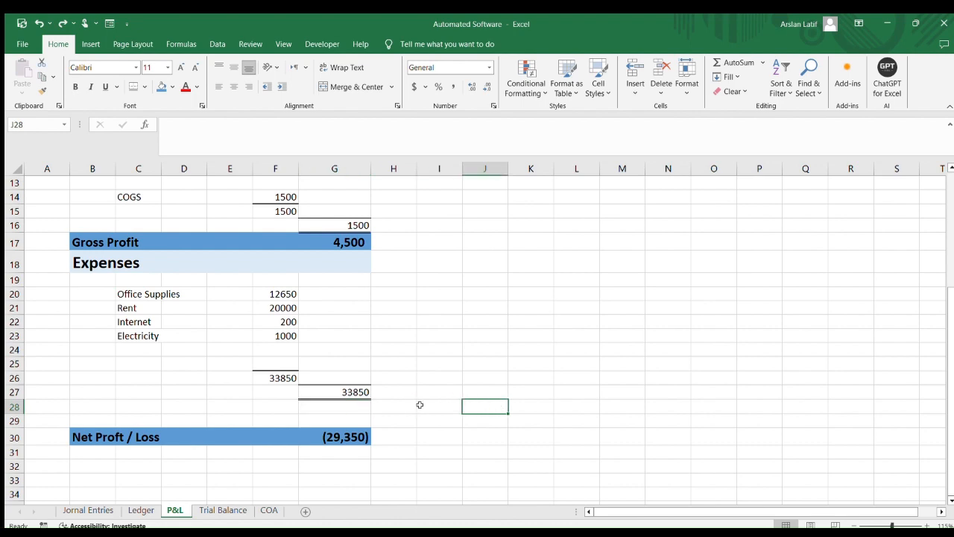
pyautogui.scroll(1, 488, 390)
pyautogui.click(514, 370)
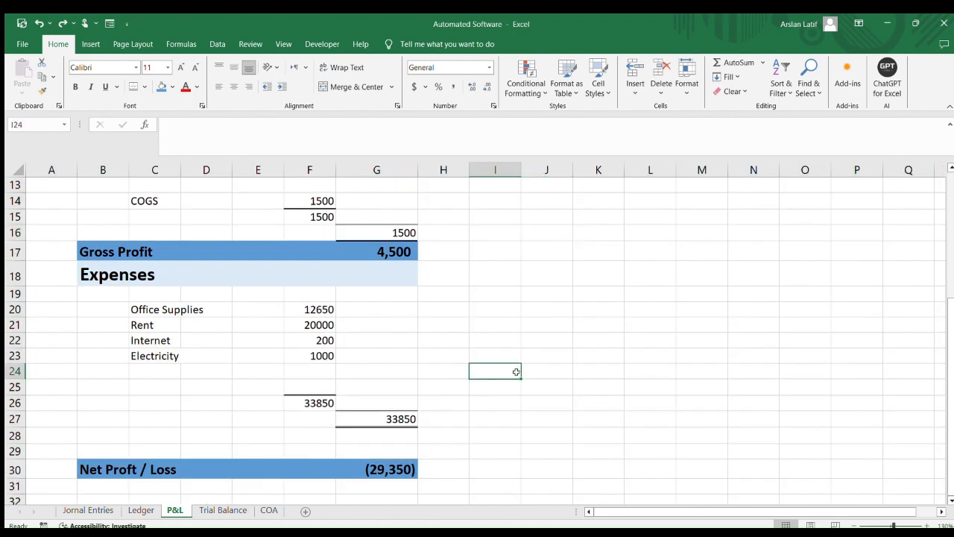
pyautogui.scroll(5, 516, 372)
pyautogui.scroll(-1, 516, 372)
pyautogui.scroll(-7, 516, 372)
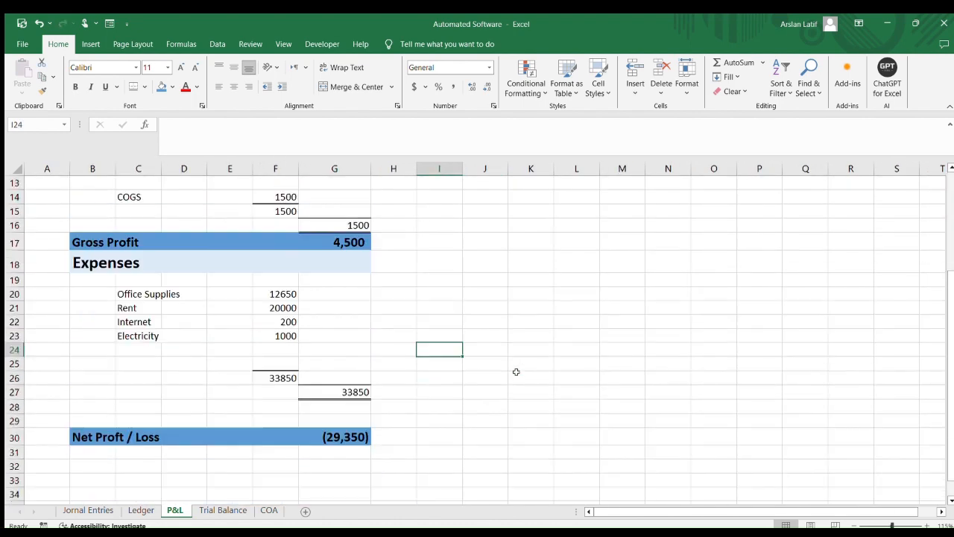
pyautogui.scroll(7, 516, 372)
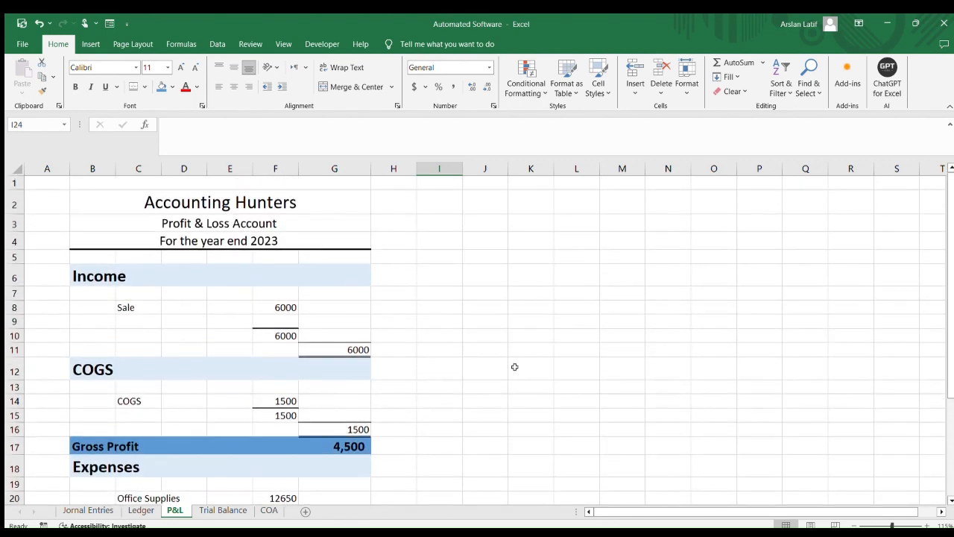
pyautogui.scroll(-5, 514, 362)
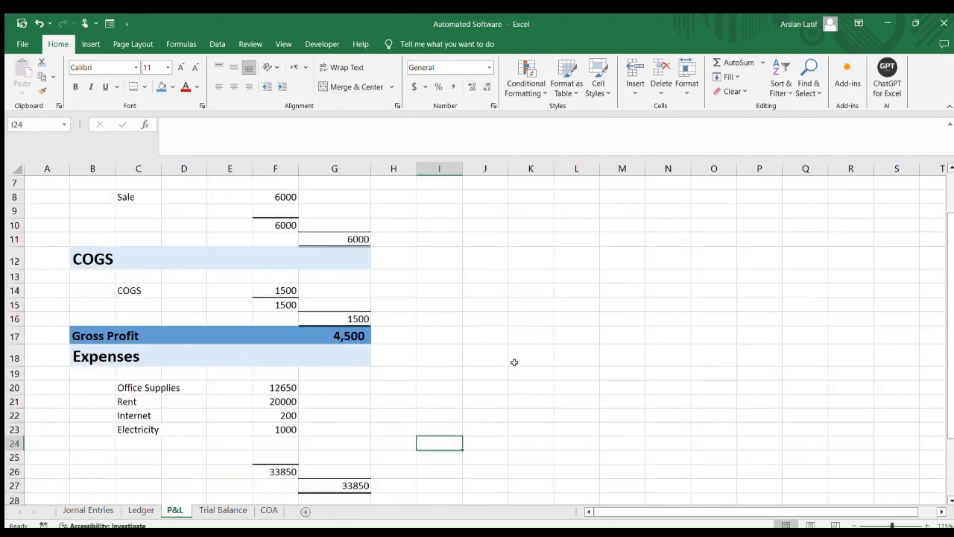
pyautogui.click(347, 396)
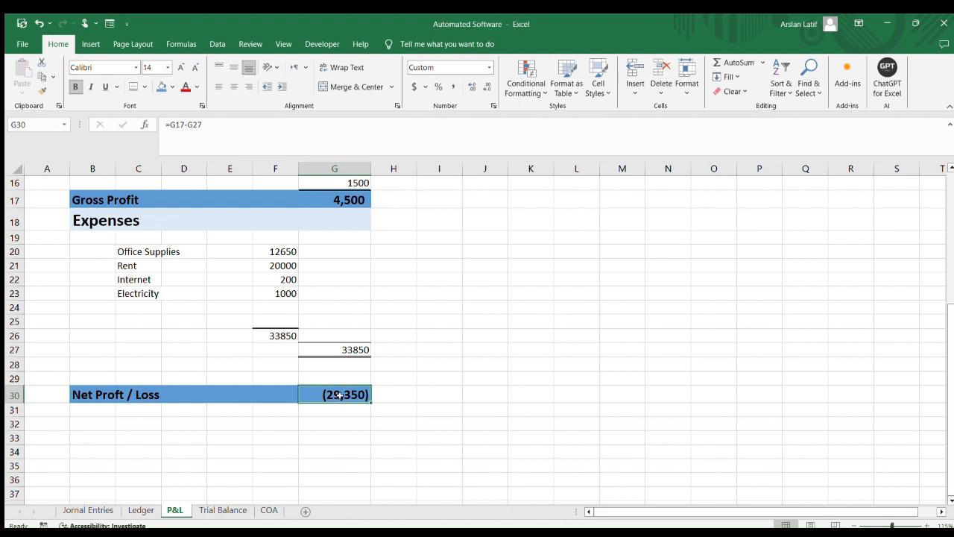
pyautogui.click(415, 87)
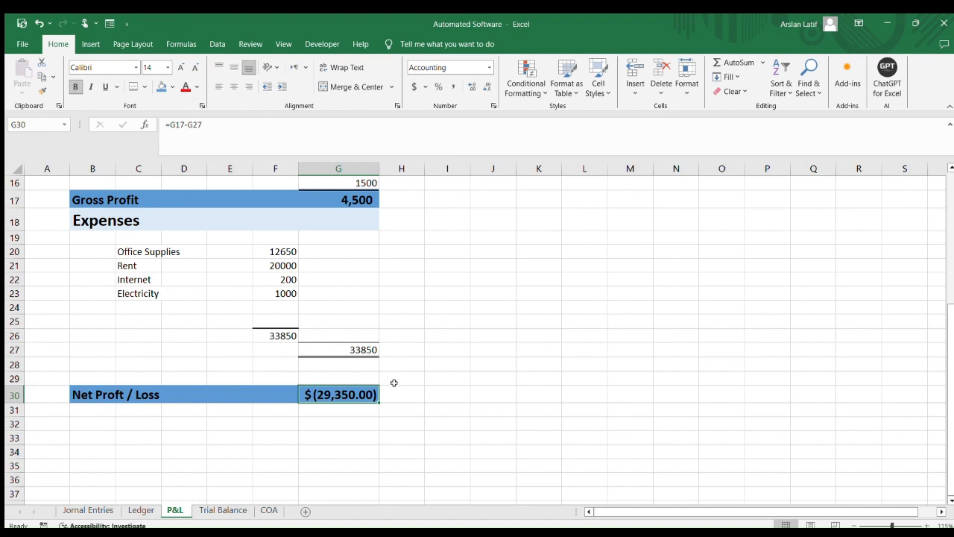
pyautogui.hotkey('ctrl', 'z')
pyautogui.click(462, 379)
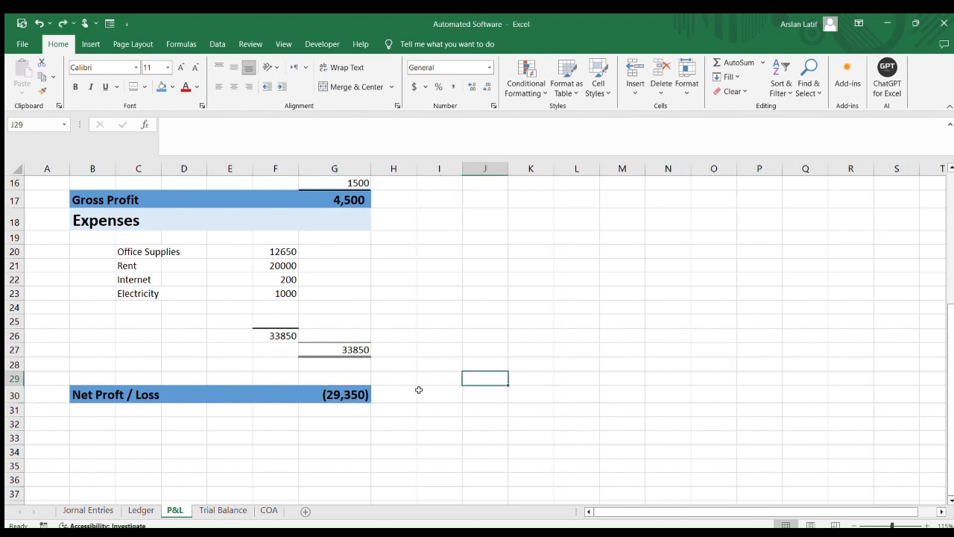
# Enter the column header Amount in G5 and right-align it
pyautogui.scroll(5, 363, 356)
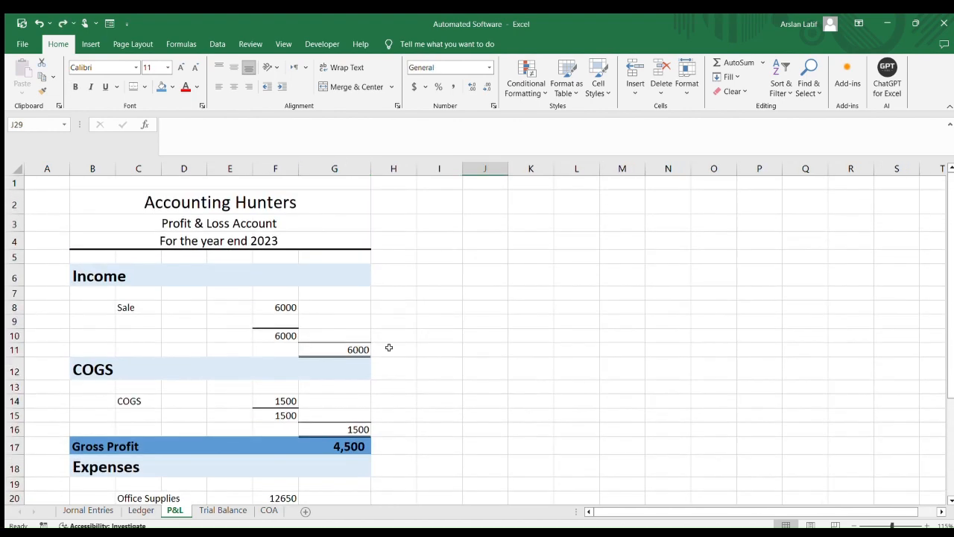
pyautogui.click(338, 254)
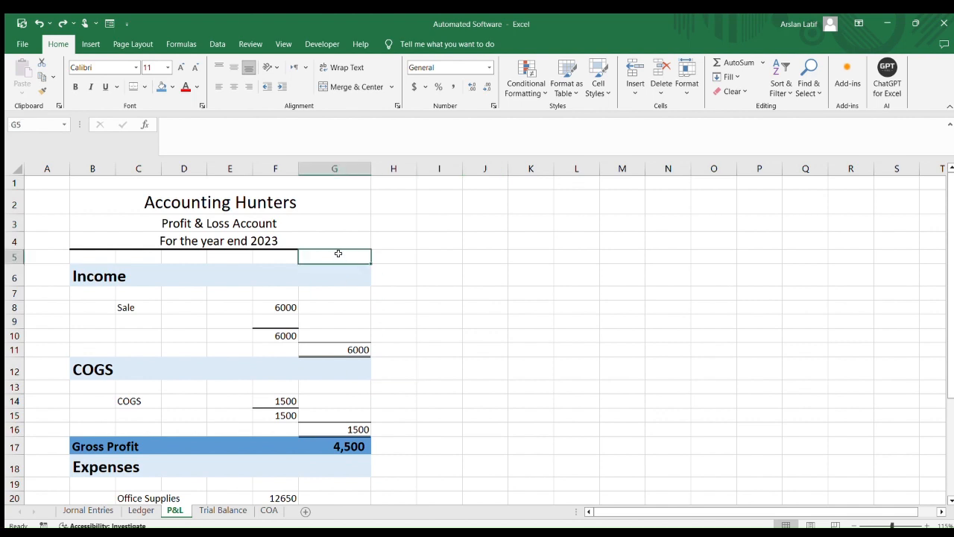
pyautogui.write('Amoun')
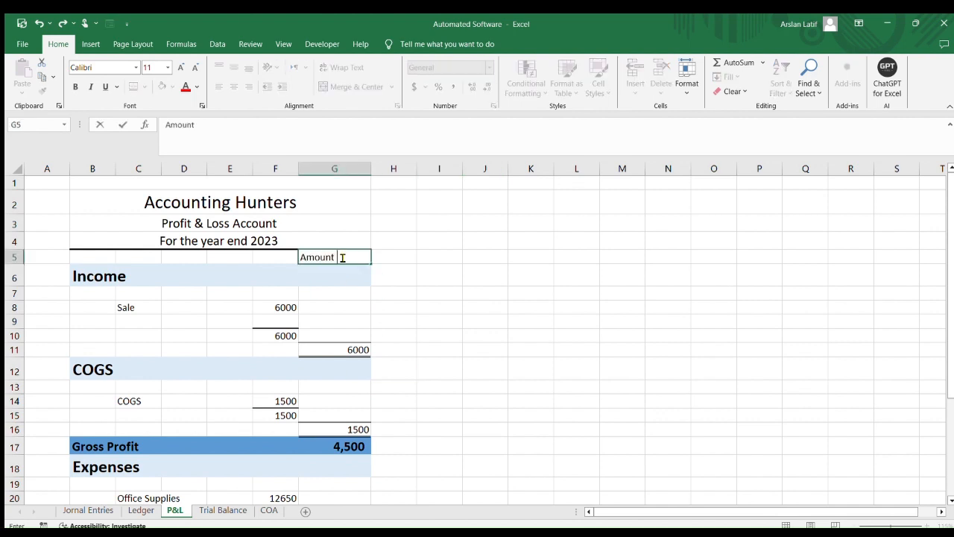
pyautogui.write('t')
pyautogui.press('Return')
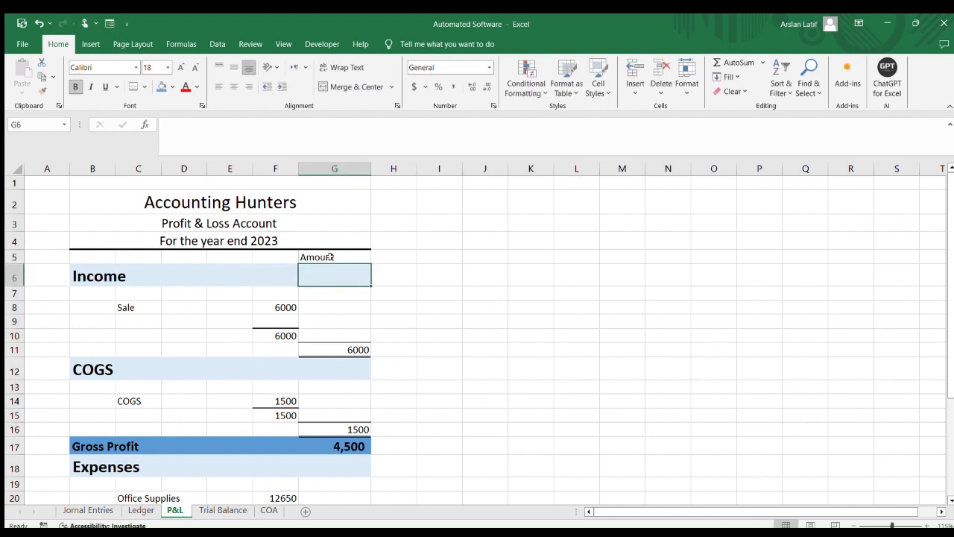
pyautogui.click(330, 257)
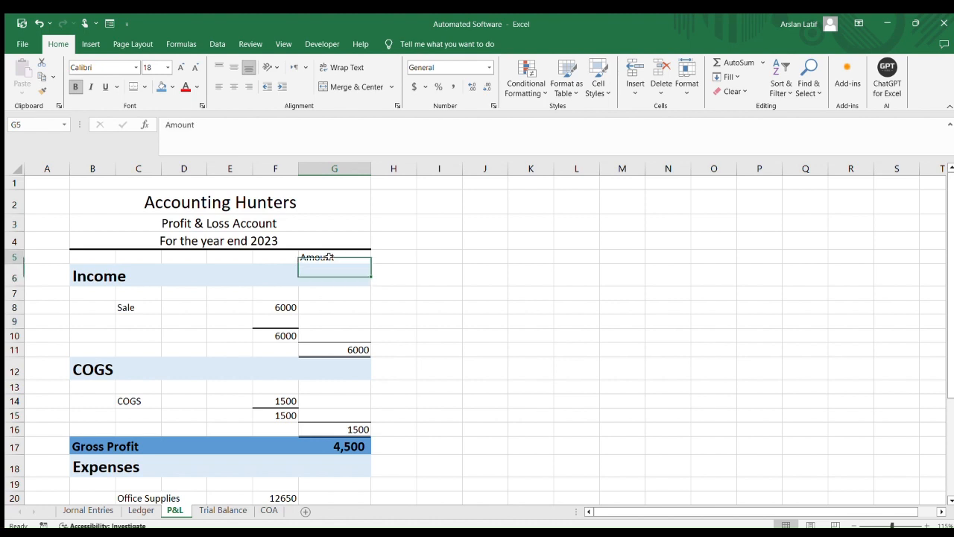
pyautogui.click(248, 86)
pyautogui.click(518, 343)
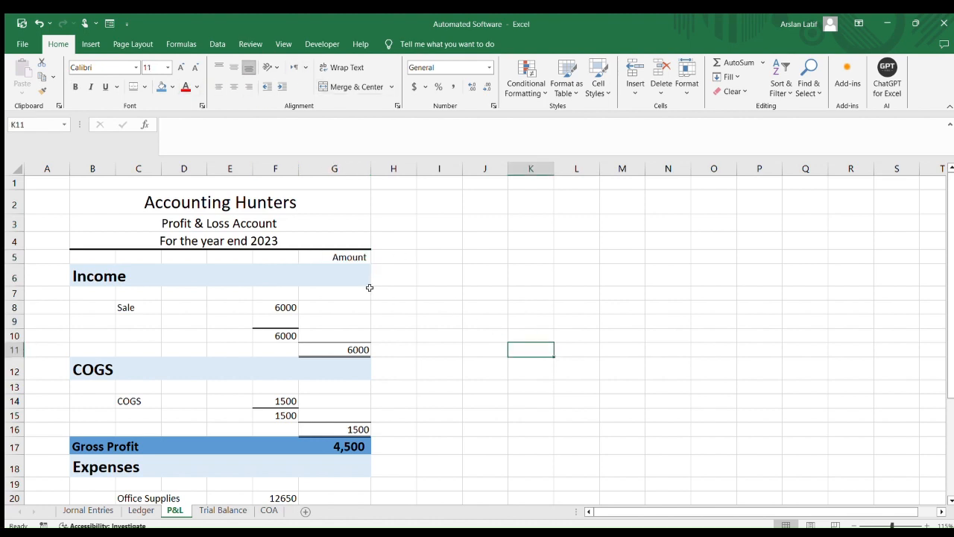
# Edit the G5 header to read Amount ($)
pyautogui.click(343, 256)
pyautogui.doubleClick(348, 258)
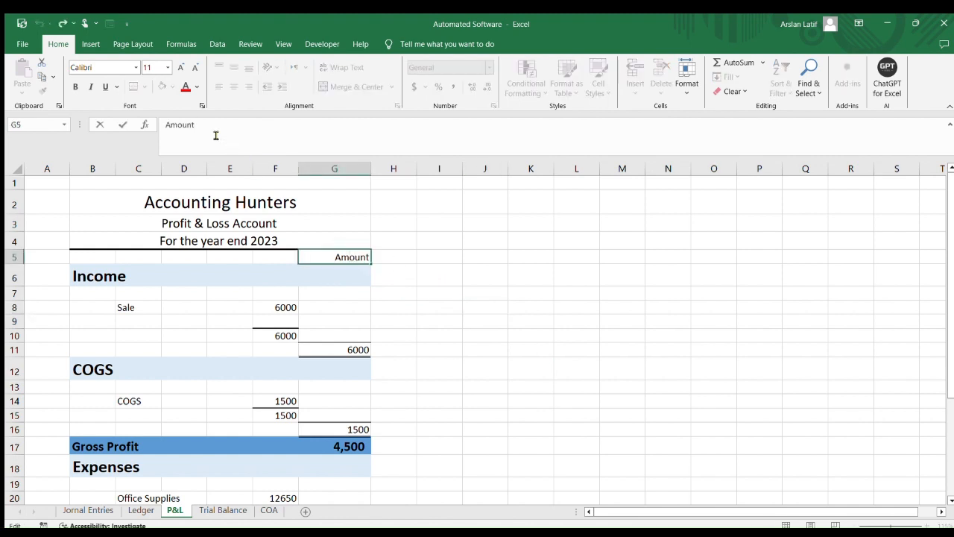
pyautogui.write('($)')
pyautogui.press('Return')
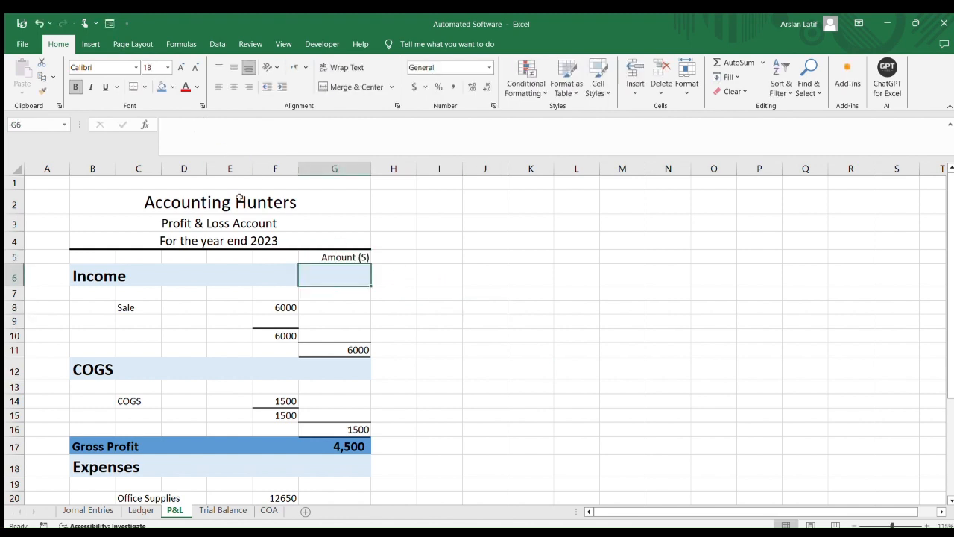
pyautogui.click(358, 256)
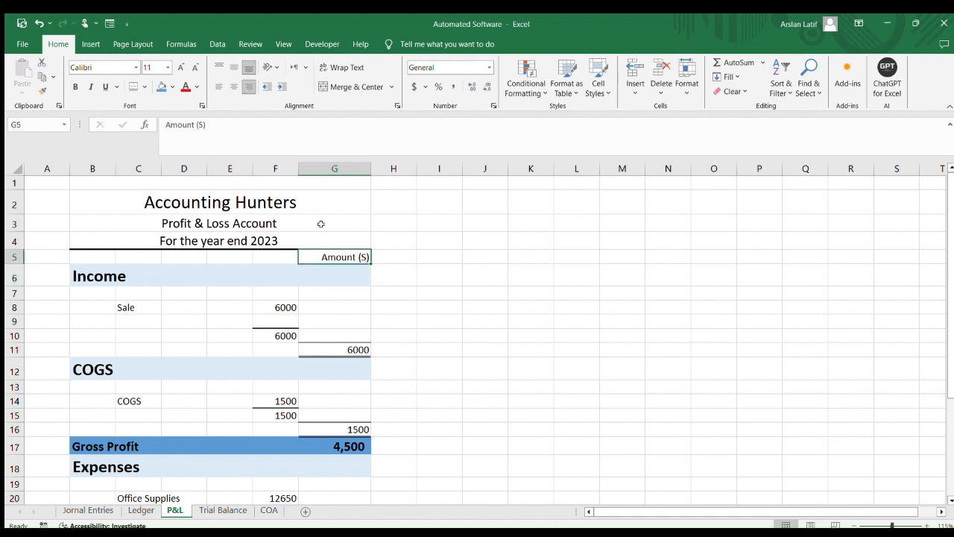
pyautogui.click(200, 126)
pyautogui.press('BackSpace')
pyautogui.write('$')
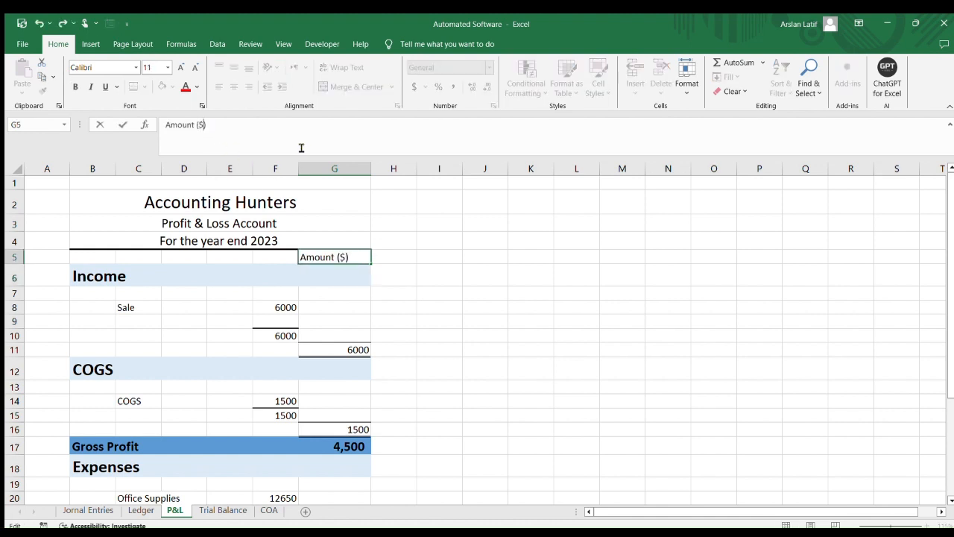
pyautogui.press('Return')
pyautogui.click(522, 240)
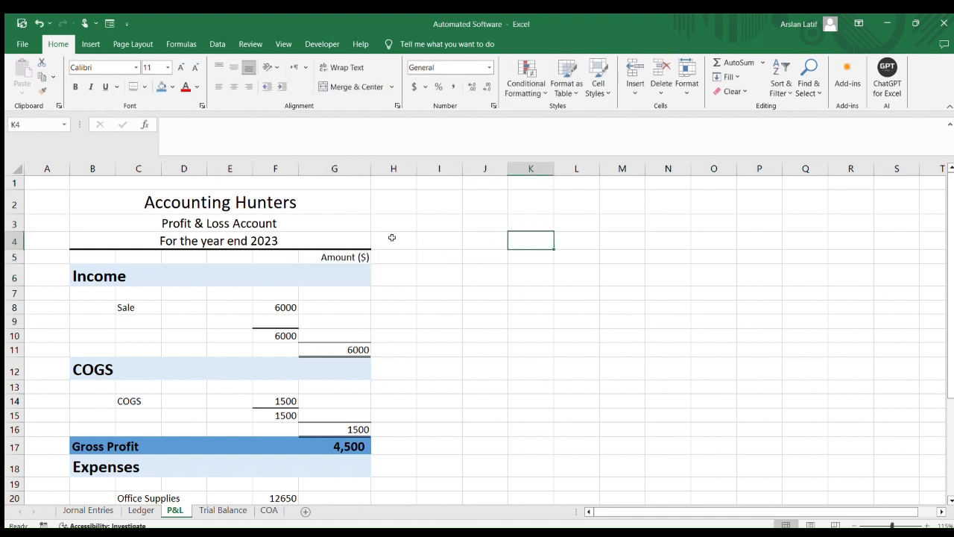
# Make the Accounting Hunters title bold
pyautogui.click(317, 202)
pyautogui.hotkey('ctrl', 'b')
pyautogui.click(455, 239)
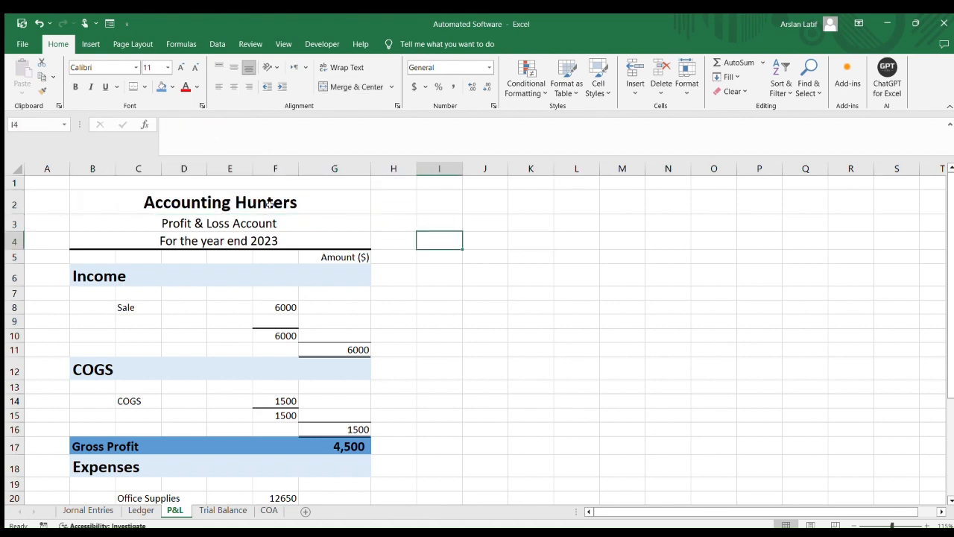
# Review the whole statement and its print preview
pyautogui.click(417, 287)
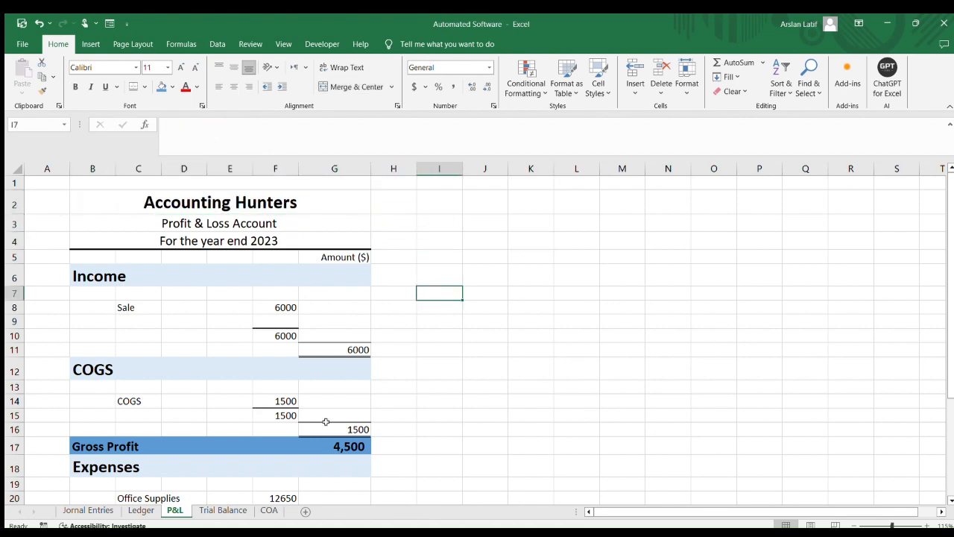
pyautogui.scroll(-3, 317, 410)
pyautogui.scroll(-2, 320, 406)
pyautogui.scroll(5, 319, 407)
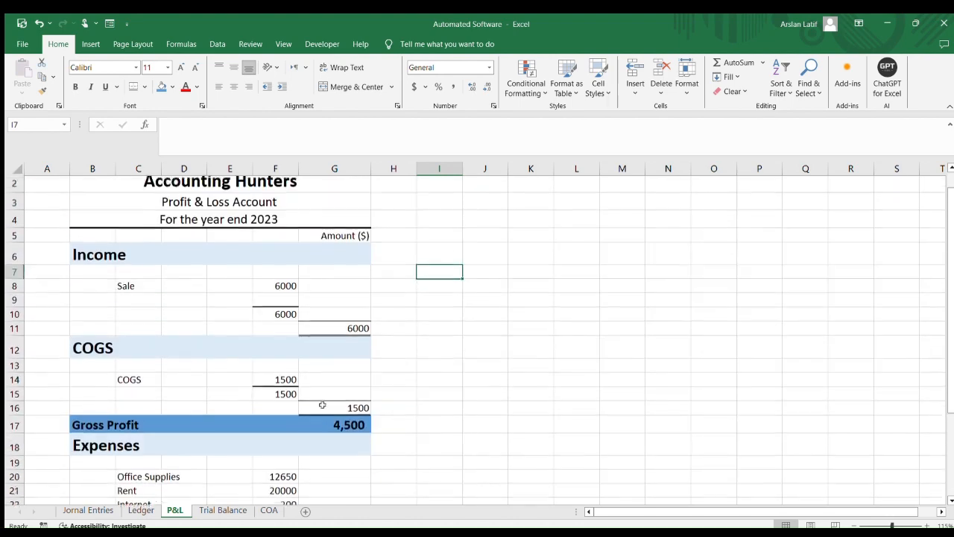
pyautogui.scroll(-4, 349, 293)
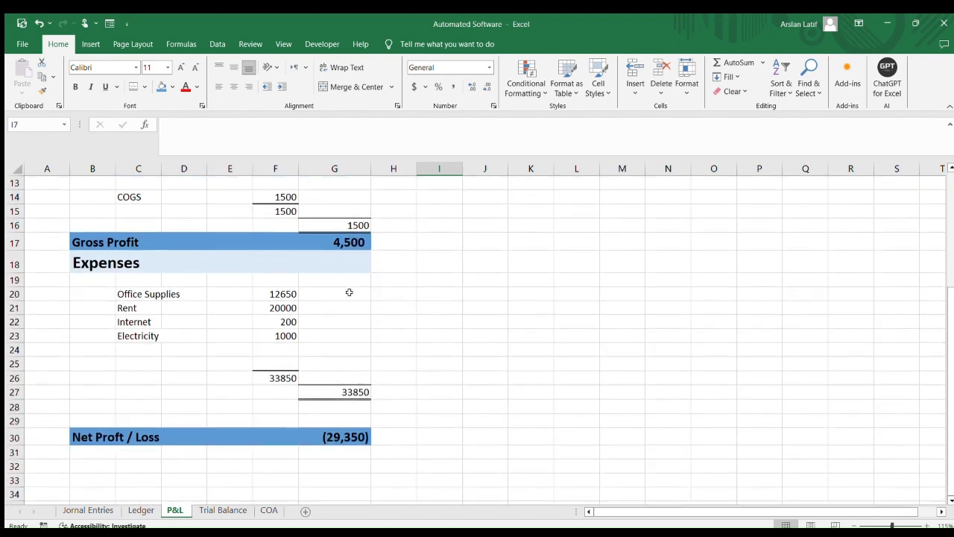
pyautogui.scroll(4, 349, 292)
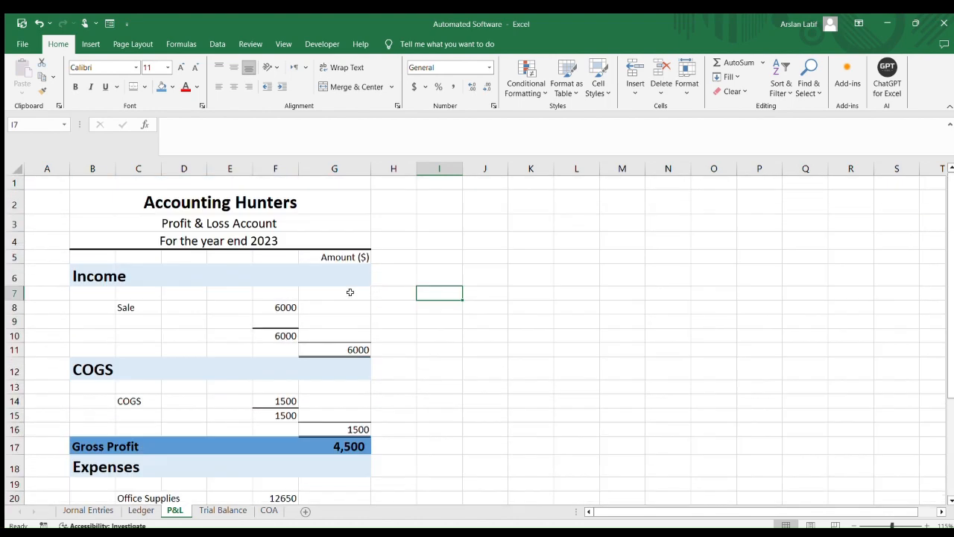
pyautogui.hotkey('ctrl', 'p')
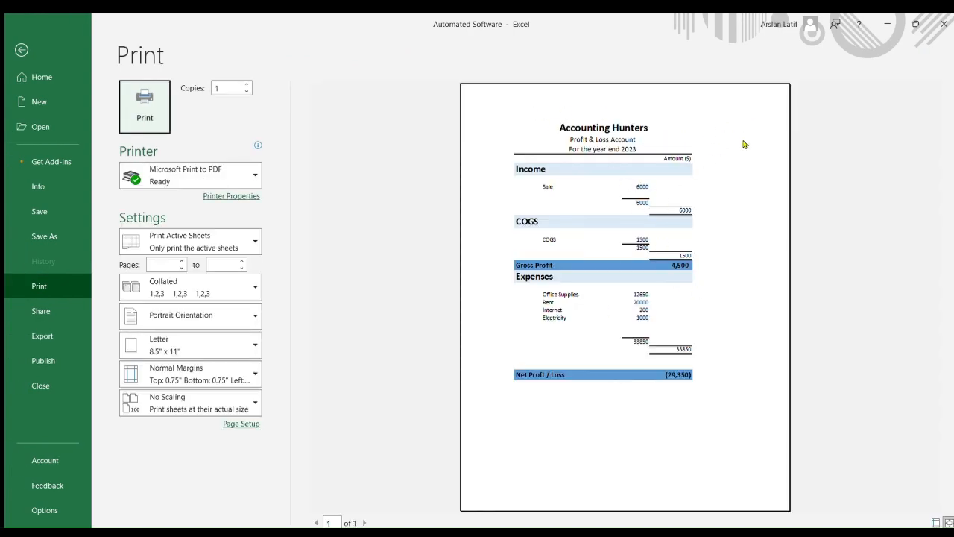
pyautogui.click(22, 49)
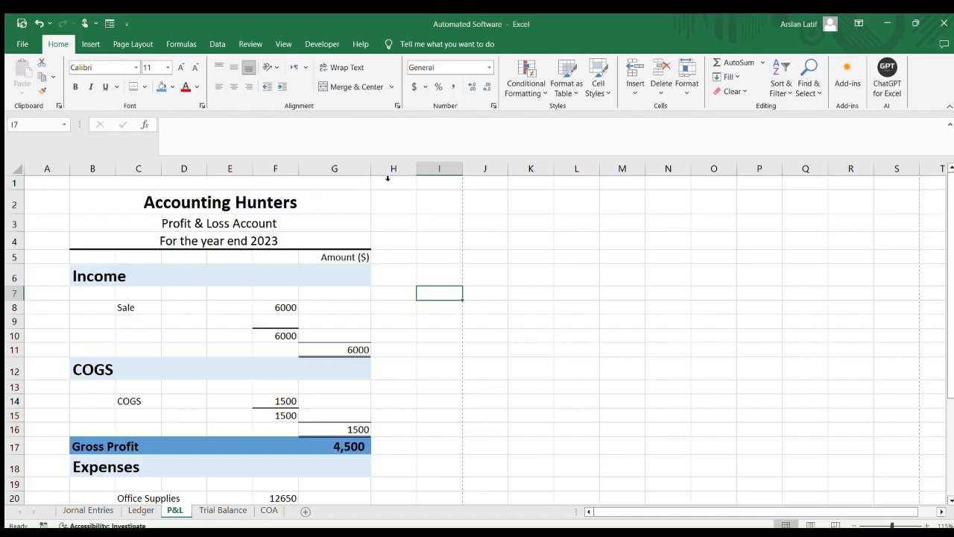
# Widen columns E, F and G so the statement spreads across the printed page
pyautogui.moveTo(367, 168); pyautogui.dragTo(416, 170)
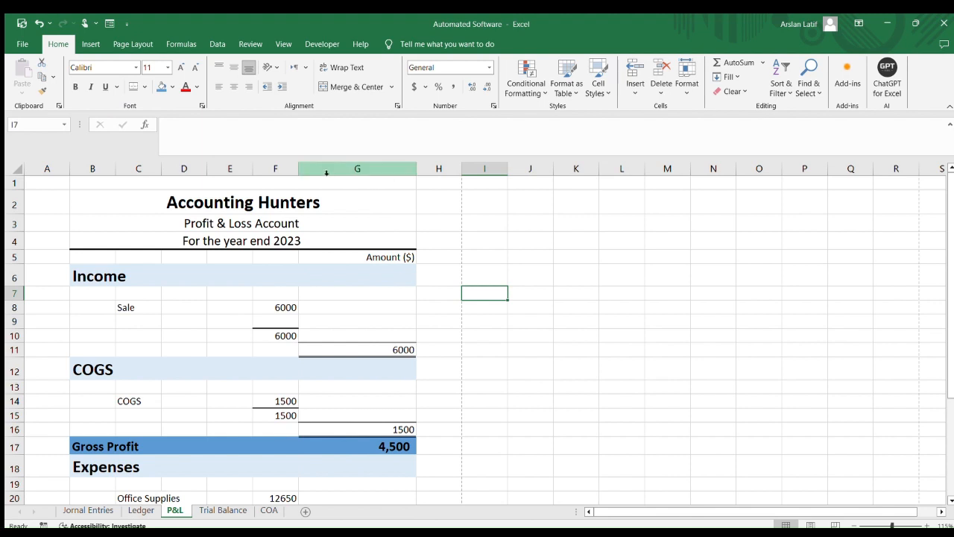
pyautogui.moveTo(301, 169); pyautogui.dragTo(338, 170)
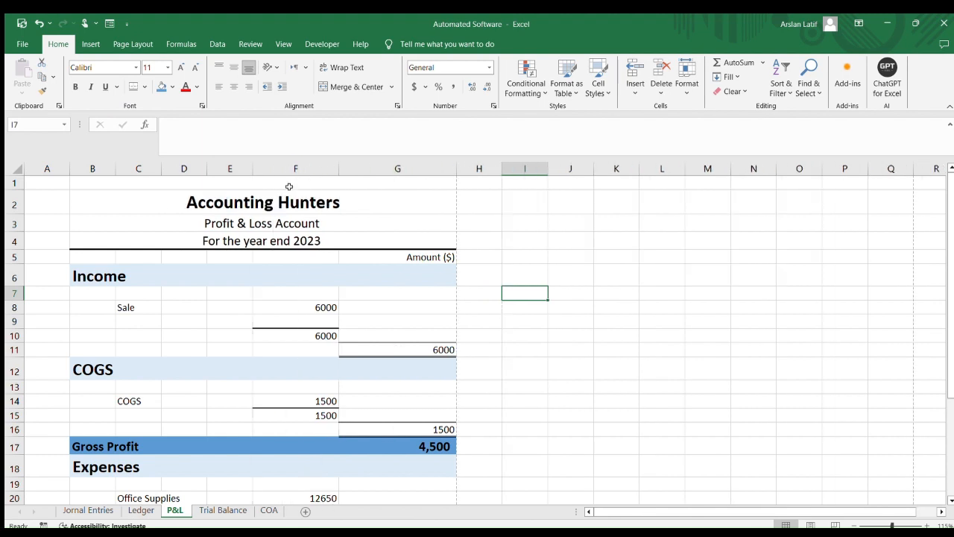
pyautogui.moveTo(252, 168); pyautogui.dragTo(310, 170)
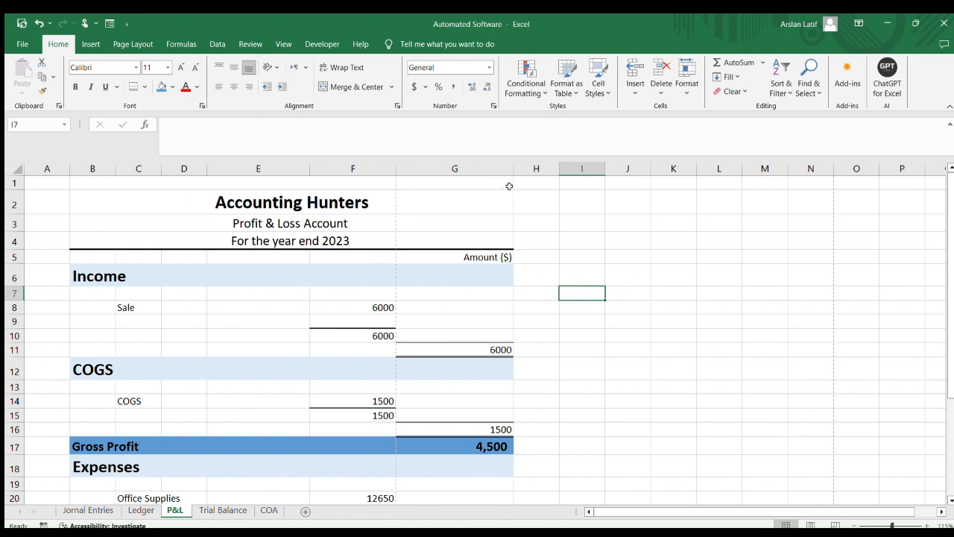
pyautogui.moveTo(395, 170); pyautogui.dragTo(382, 172)
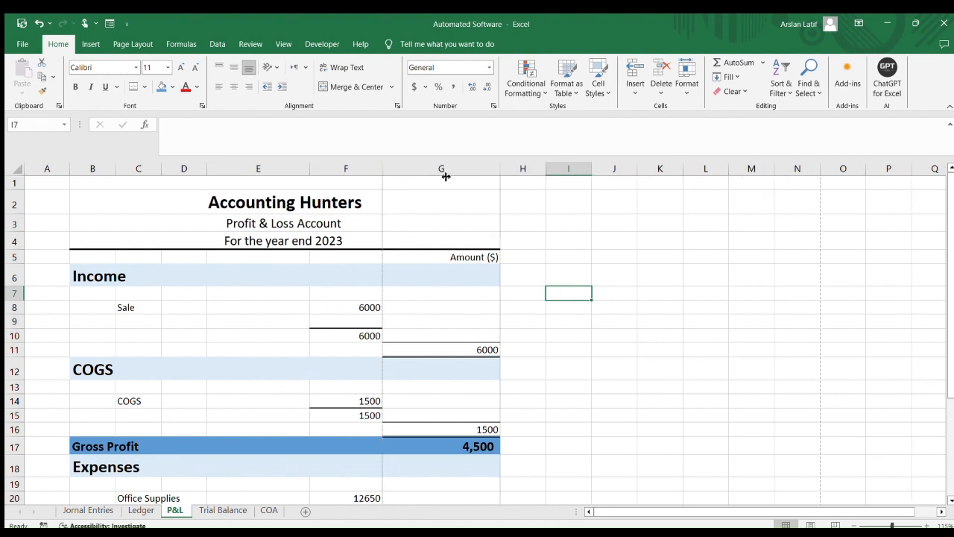
pyautogui.moveTo(446, 176); pyautogui.dragTo(448, 176)
pyautogui.click(482, 332)
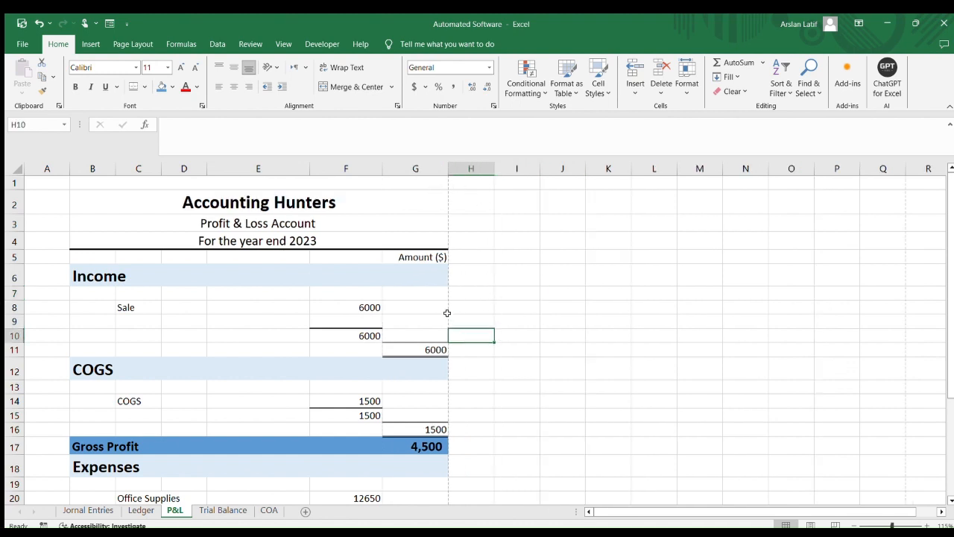
# Narrow columns H and A and fine-tune the width of column G
pyautogui.moveTo(448, 171); pyautogui.dragTo(433, 175)
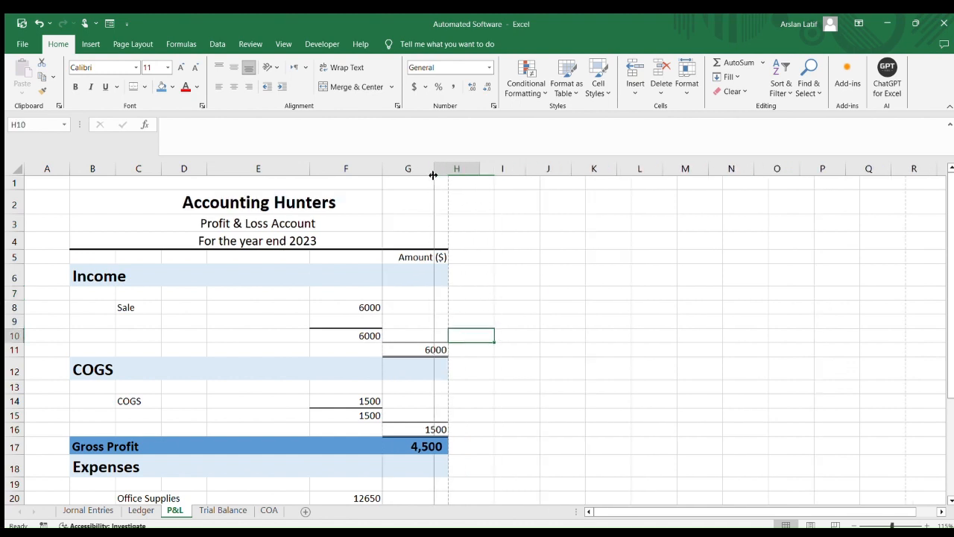
pyautogui.click(475, 179)
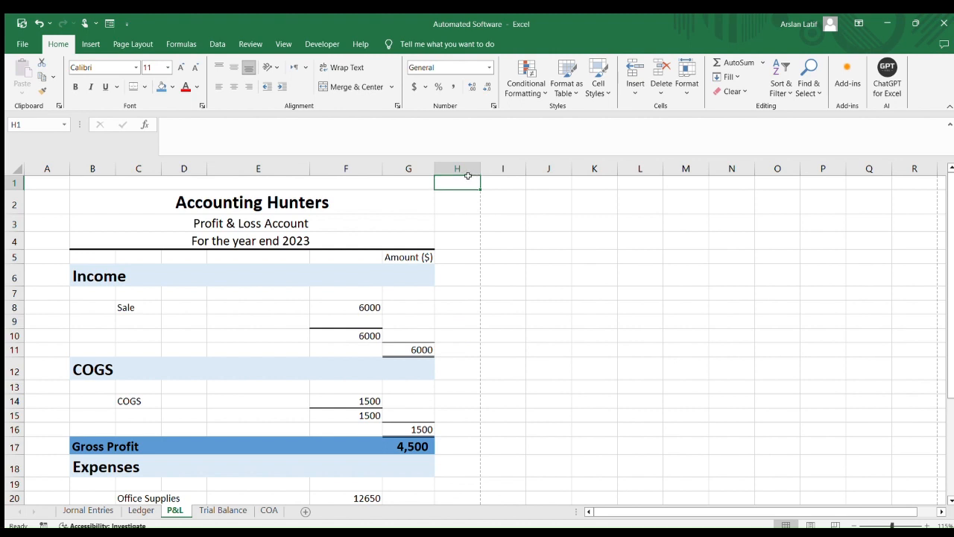
pyautogui.moveTo(480, 174); pyautogui.dragTo(460, 179)
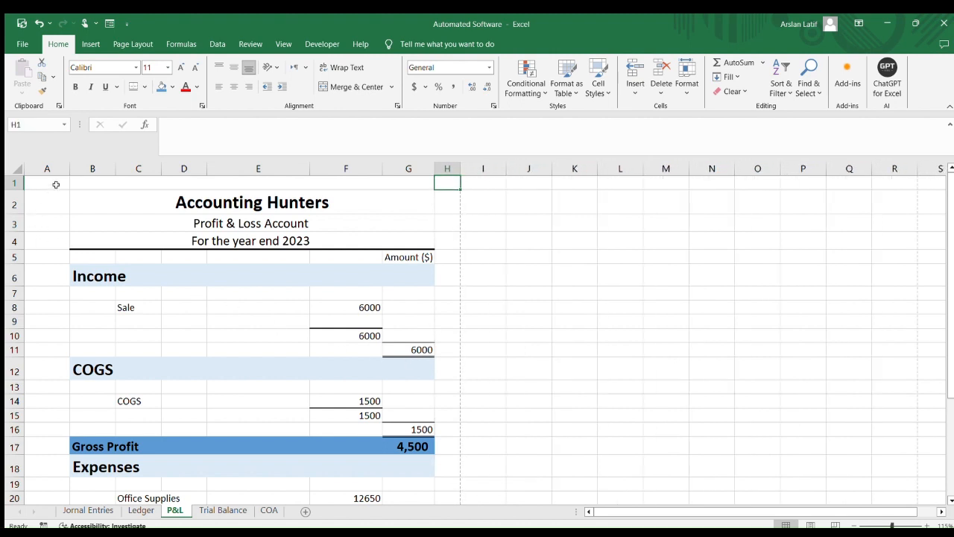
pyautogui.moveTo(69, 170); pyautogui.dragTo(49, 170)
pyautogui.click(510, 365)
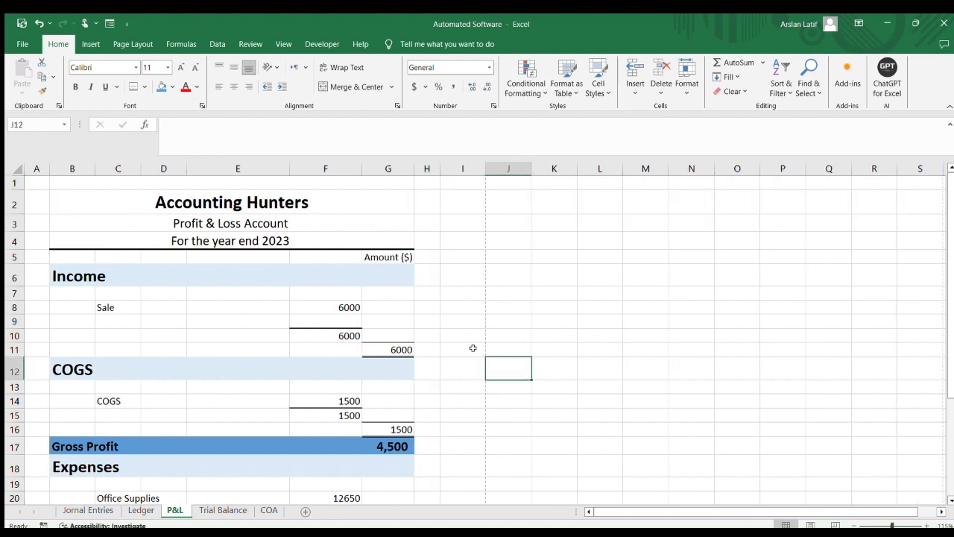
pyautogui.moveTo(414, 169); pyautogui.dragTo(436, 169)
pyautogui.click(563, 313)
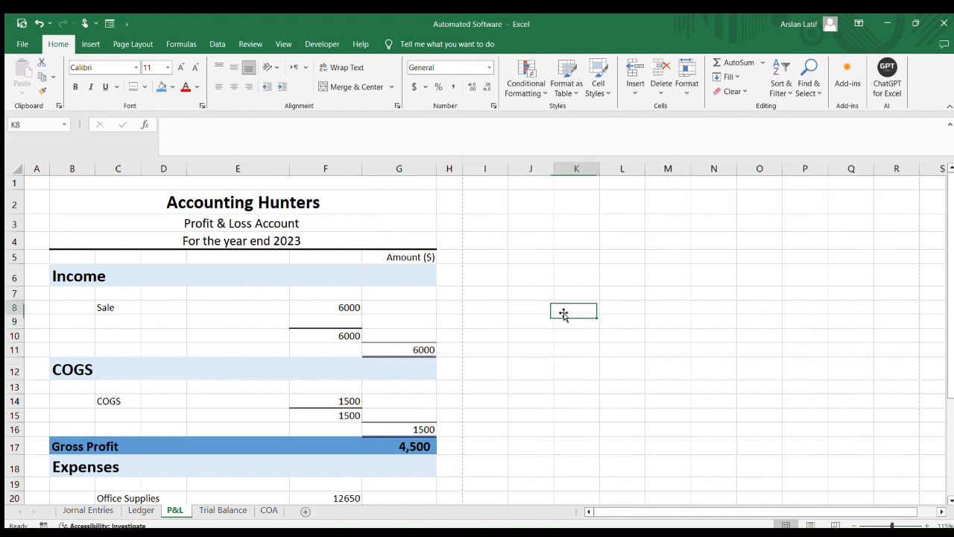
pyautogui.scroll(-2, 563, 314)
pyautogui.scroll(2, 447, 351)
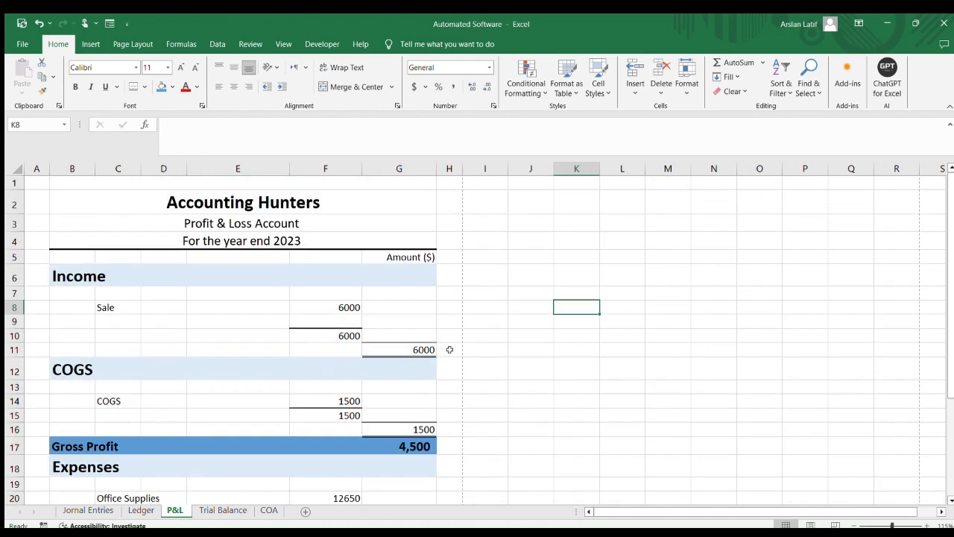
pyautogui.scroll(-9, 418, 337)
pyautogui.scroll(4, 415, 338)
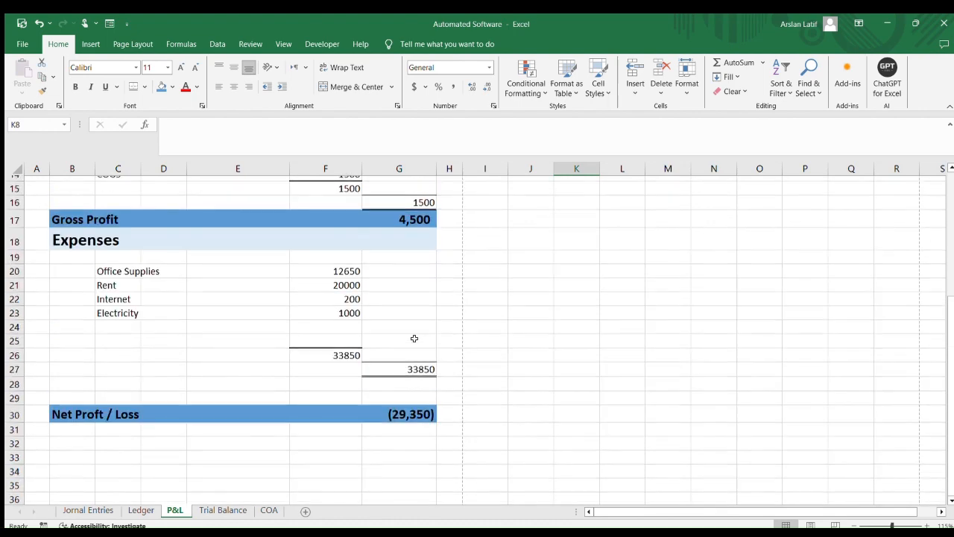
# Review the completed Profit & Loss statement from top to bottom
pyautogui.scroll(5, 415, 339)
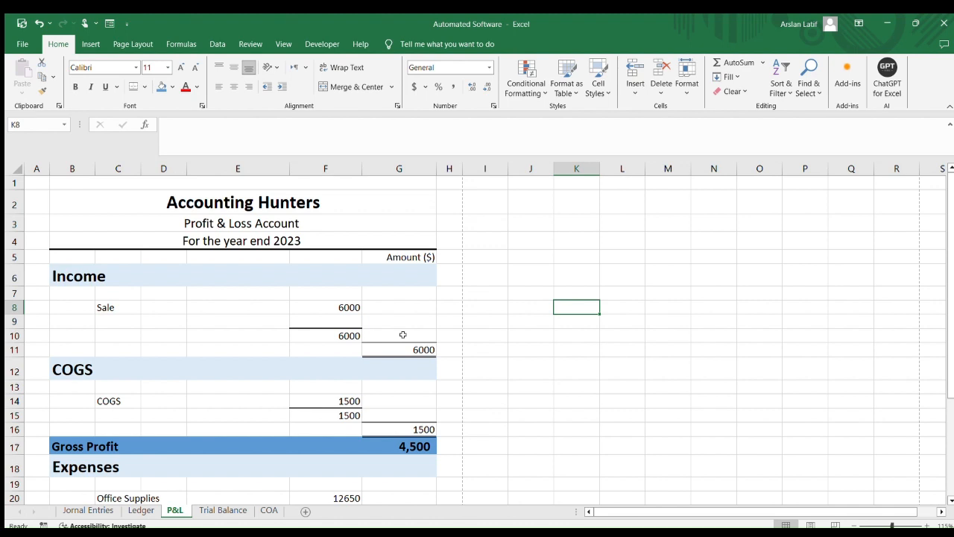
pyautogui.scroll(-2, 403, 335)
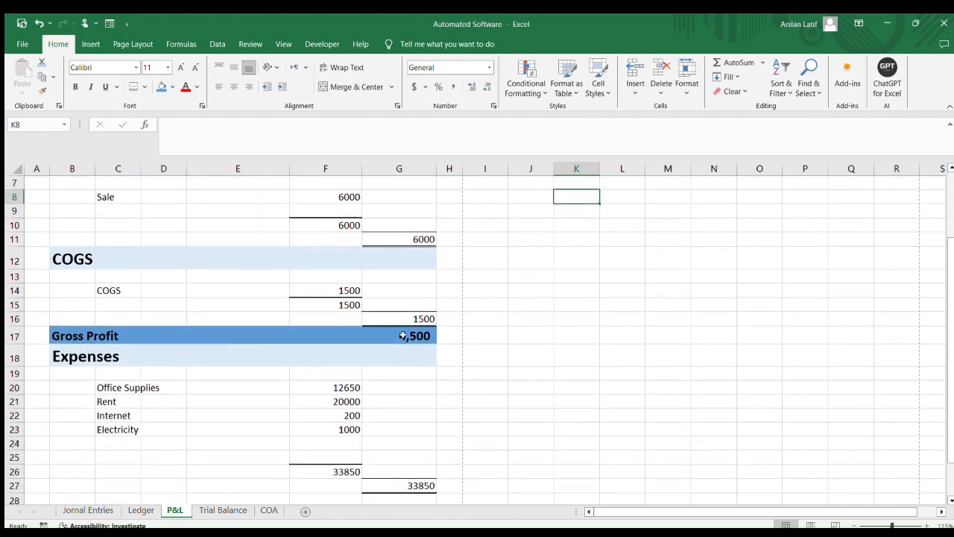
pyautogui.scroll(-6, 402, 336)
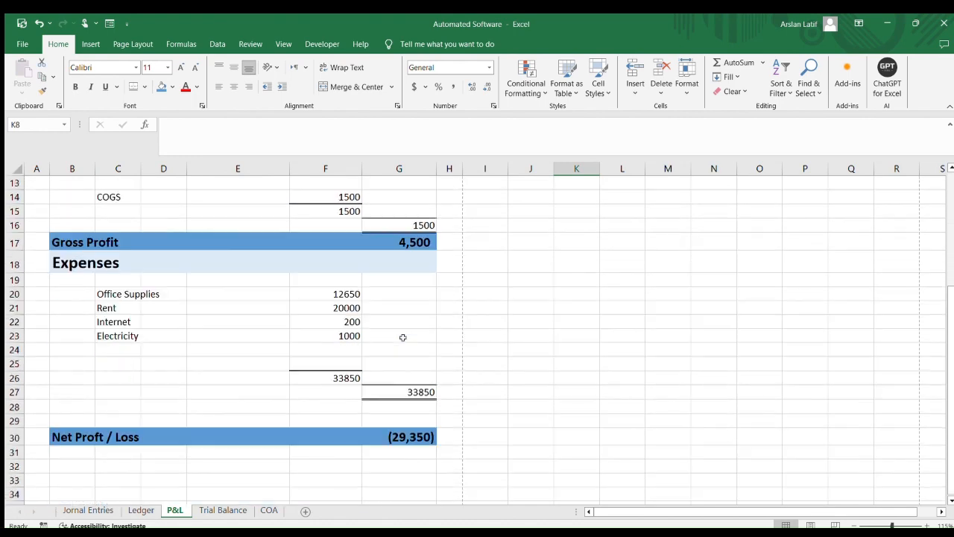
pyautogui.scroll(8, 402, 338)
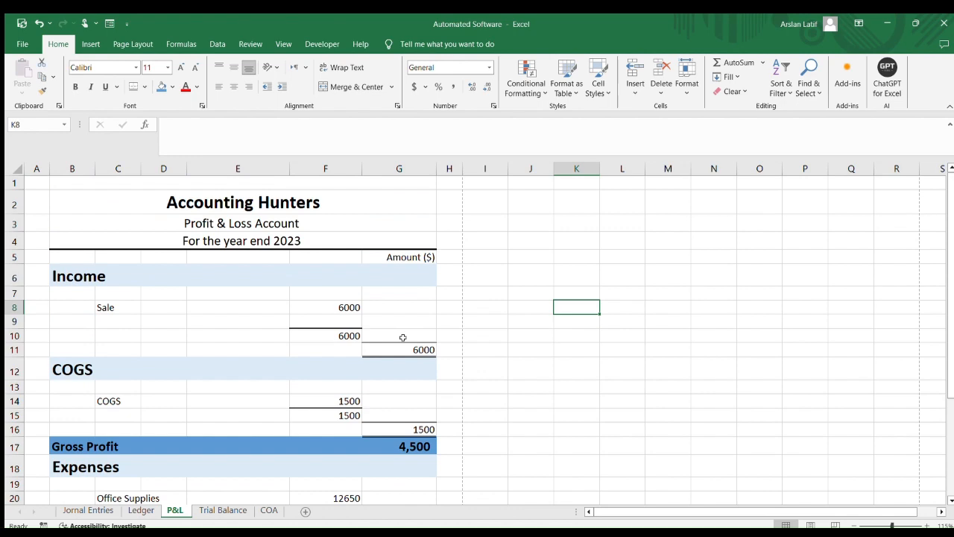
# Switch to the Jornal Entries sheet and start a new entry row dated 6/21/2023
pyautogui.click(88, 510)
pyautogui.scroll(-4, 271, 440)
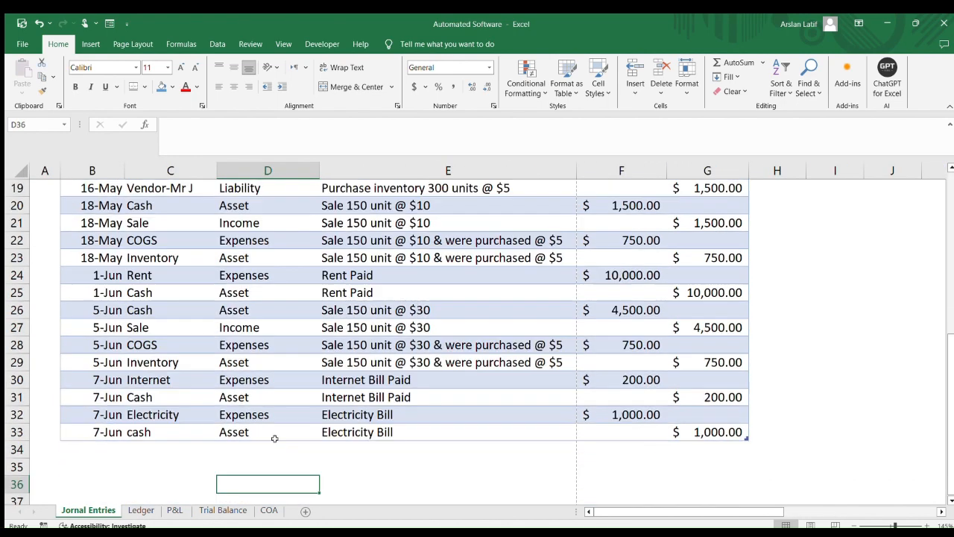
pyautogui.click(706, 383)
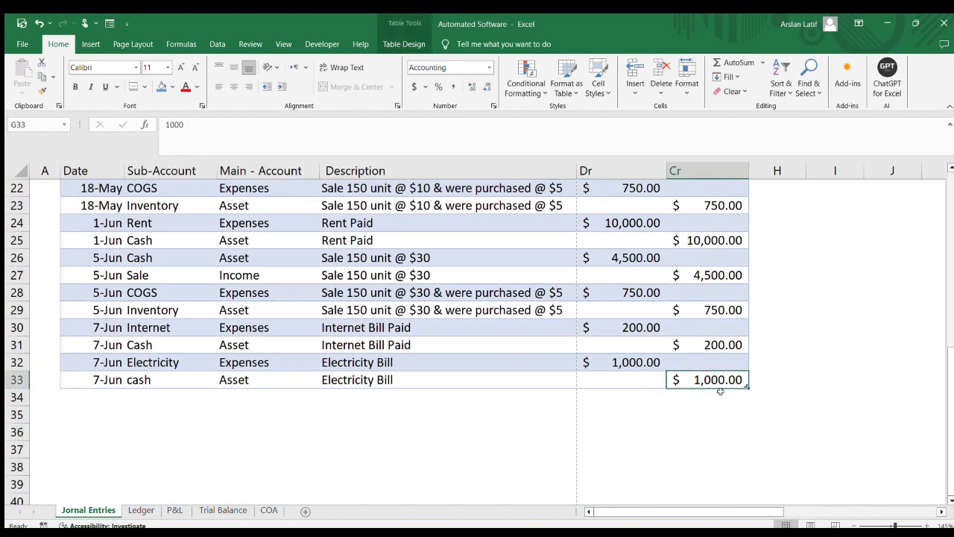
pyautogui.press('Tab')
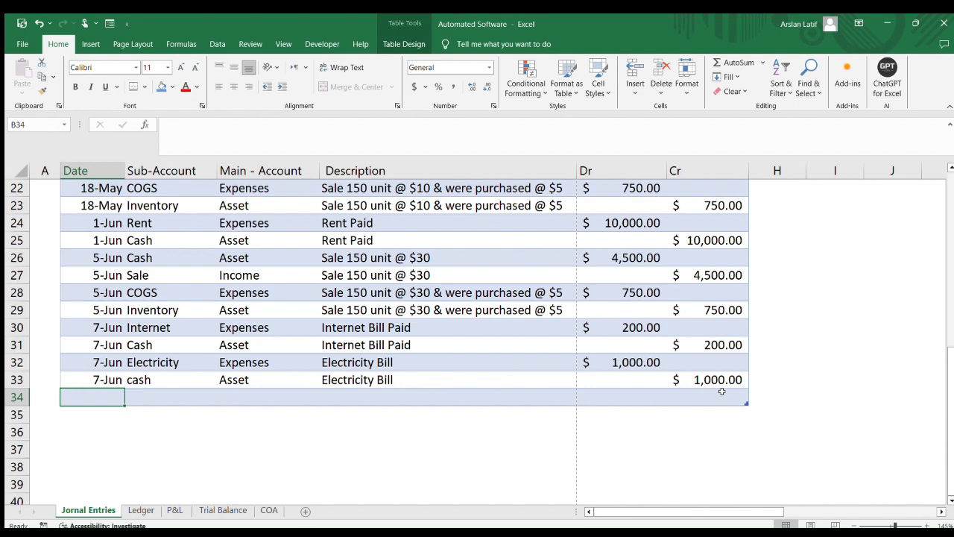
pyautogui.write('6/')
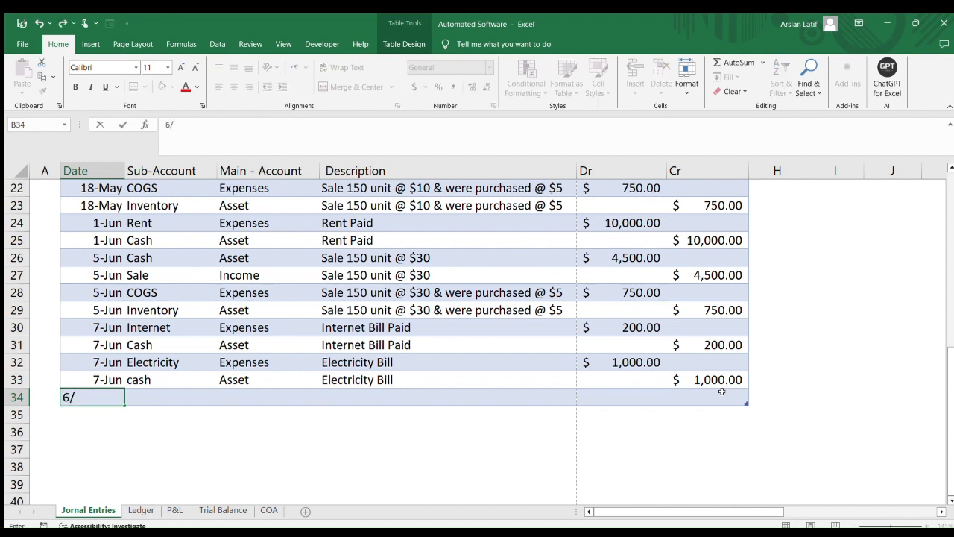
pyautogui.write('21/2023')
pyautogui.press('Return')
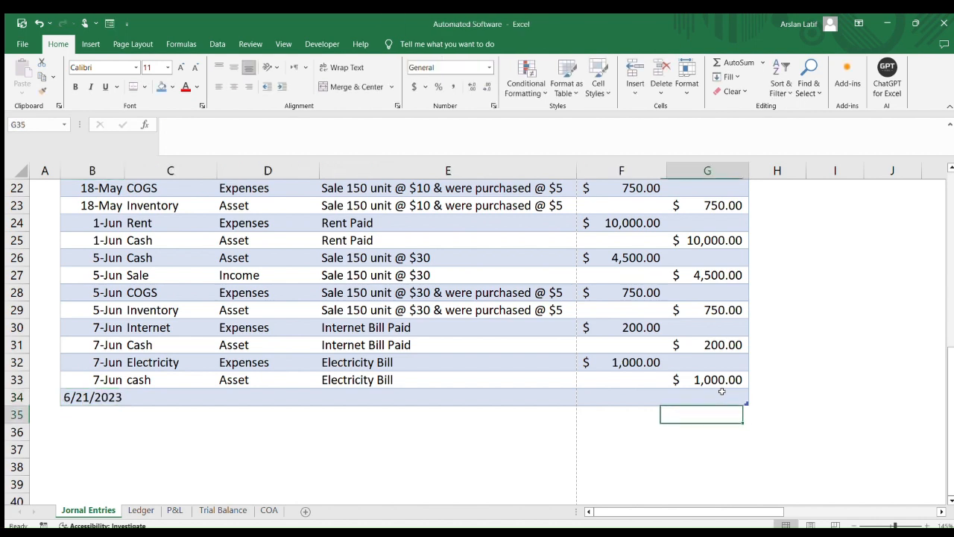
# Set the new entry's sub-account to Inventory, after checking earlier inventory entries for reference
pyautogui.press('Left')
pyautogui.press('Up')
pyautogui.press('Left')
pyautogui.press('Left')
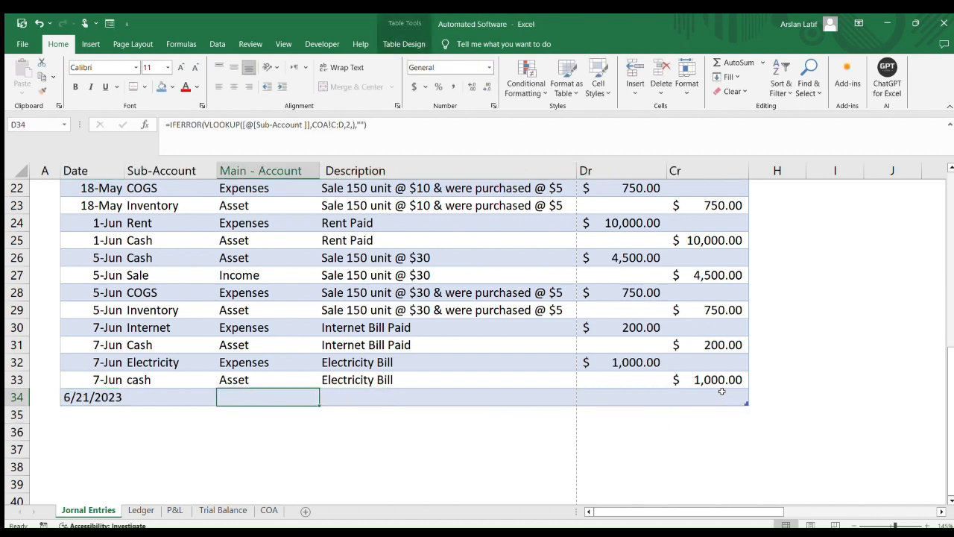
pyautogui.press('Left')
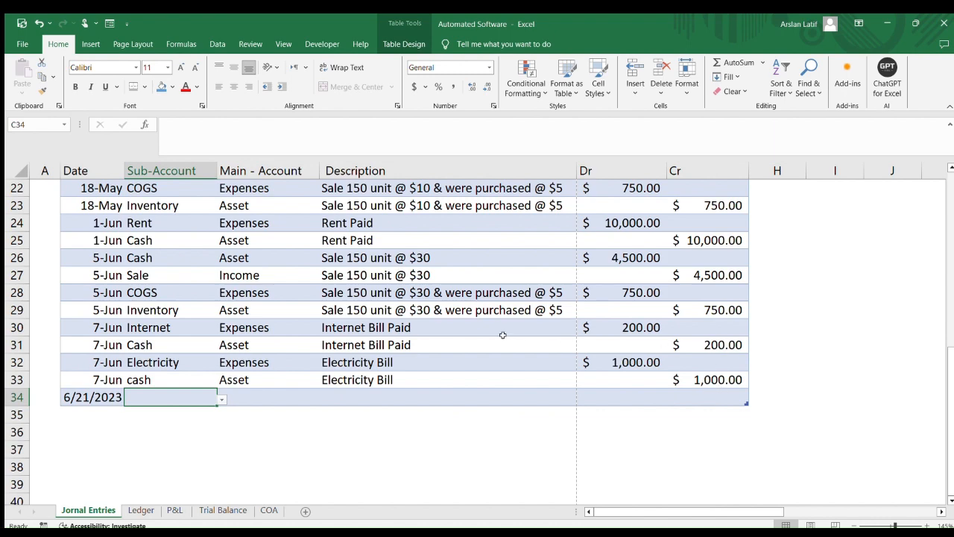
pyautogui.scroll(1, 502, 335)
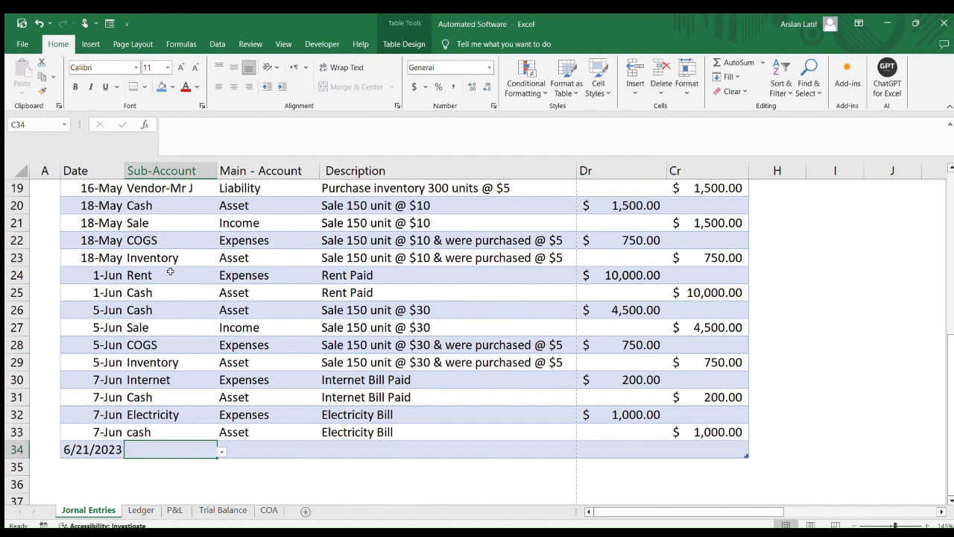
pyautogui.scroll(1, 168, 272)
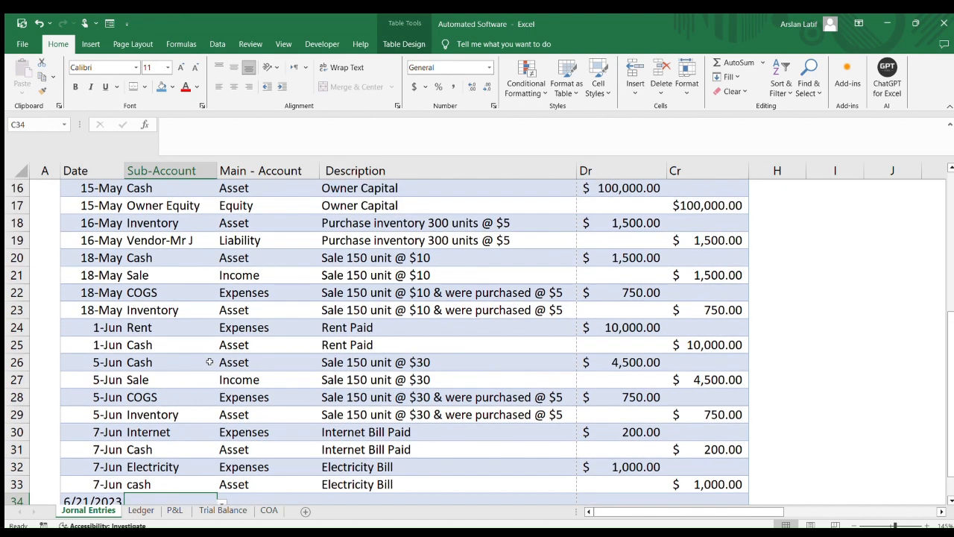
pyautogui.scroll(3, 210, 361)
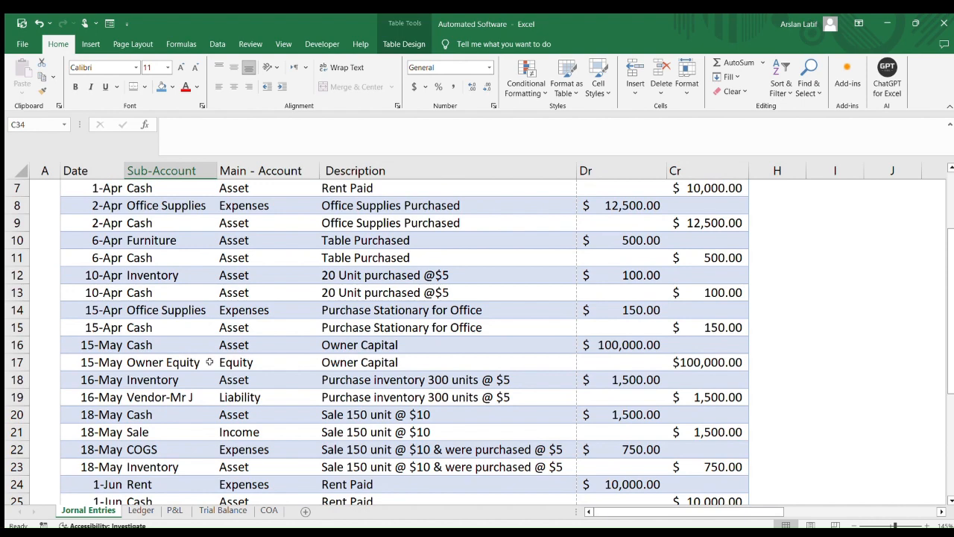
pyautogui.moveTo(165, 275); pyautogui.dragTo(163, 293)
pyautogui.scroll(-6, 189, 309)
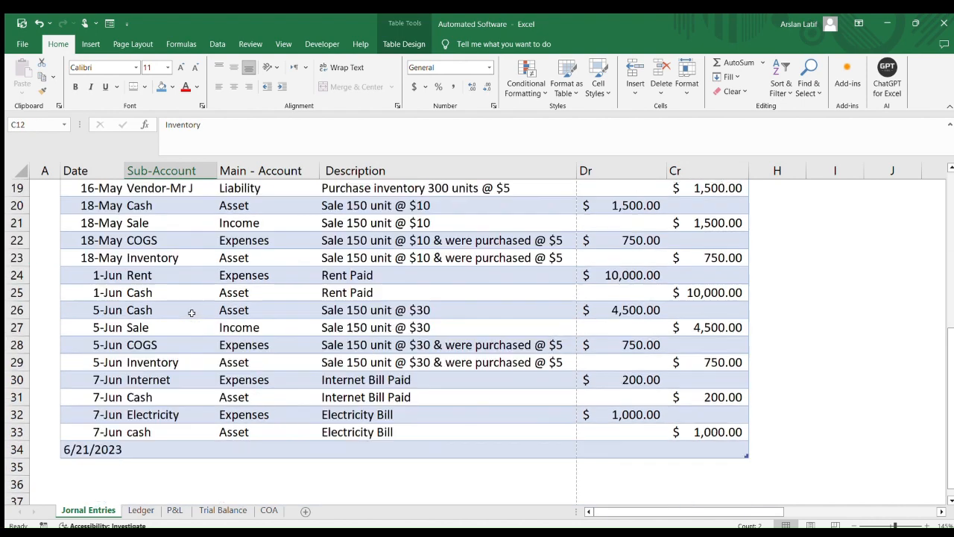
pyautogui.click(149, 340)
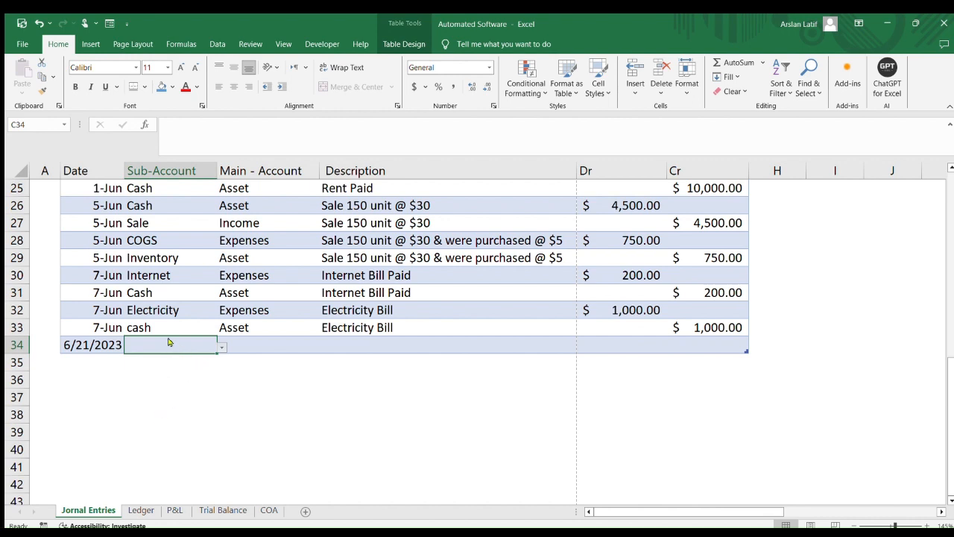
pyautogui.write('inc')
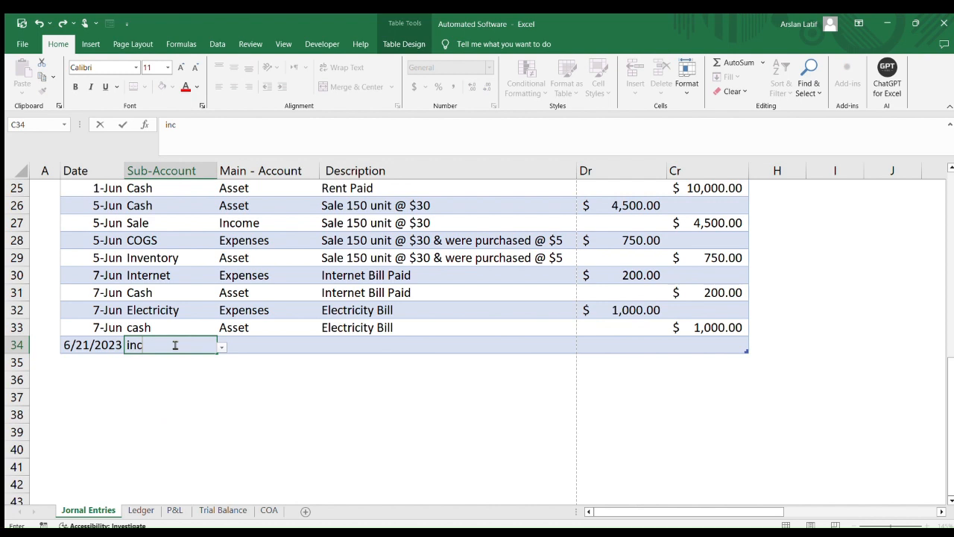
pyautogui.write('ventory')
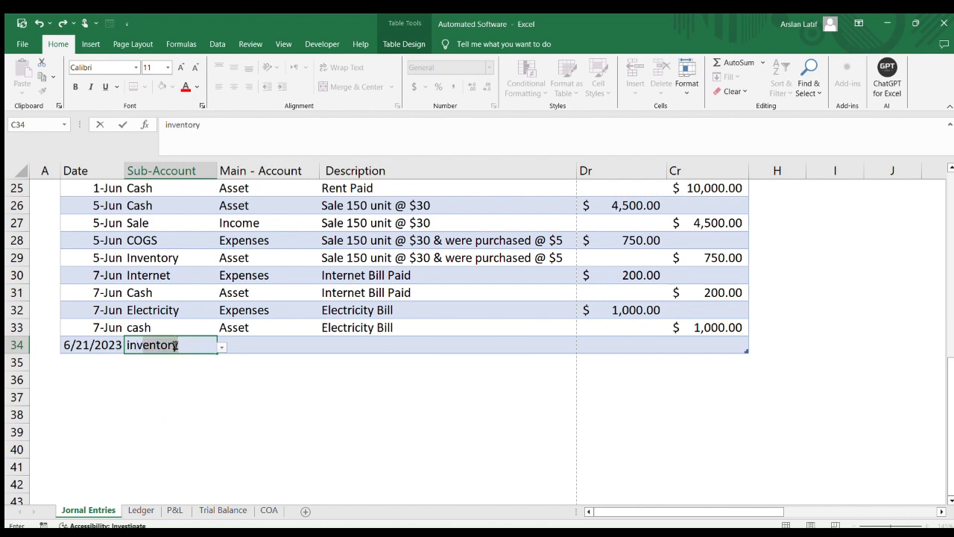
pyautogui.press('Tab')
pyautogui.press('Tab')
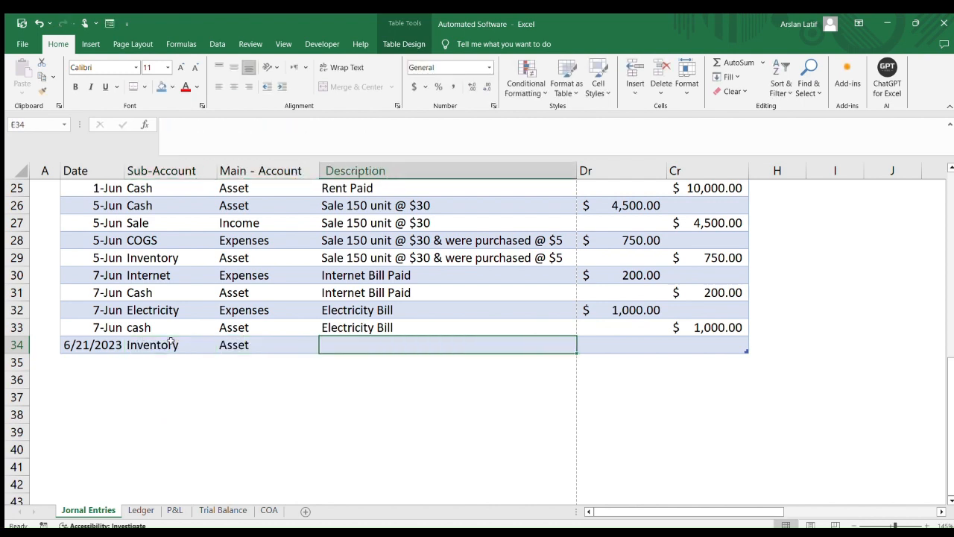
# Enter the description Purched 5000 @ 5 for the inventory entry
pyautogui.write('Purched ')
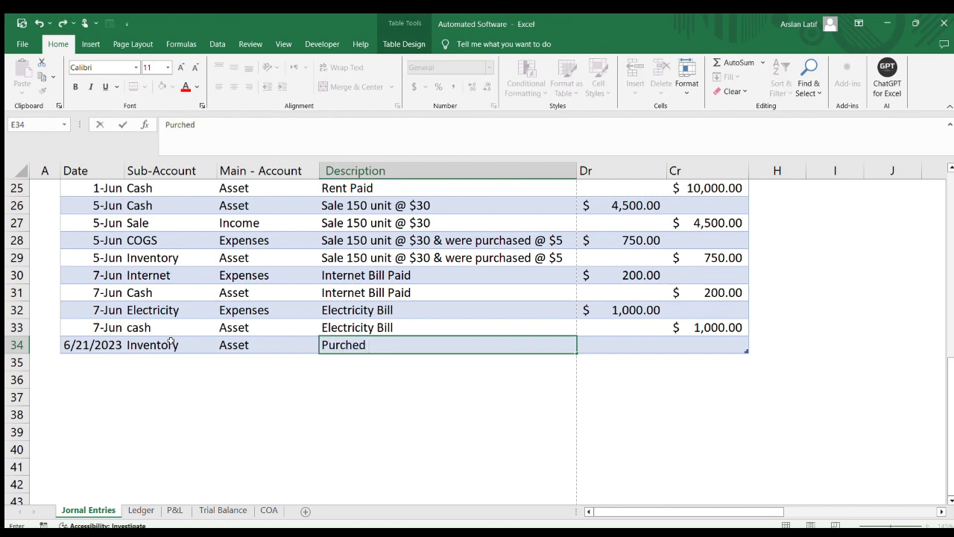
pyautogui.write('5000 @ 5')
# Debit 25000 to the inventory entry
pyautogui.press('Left')
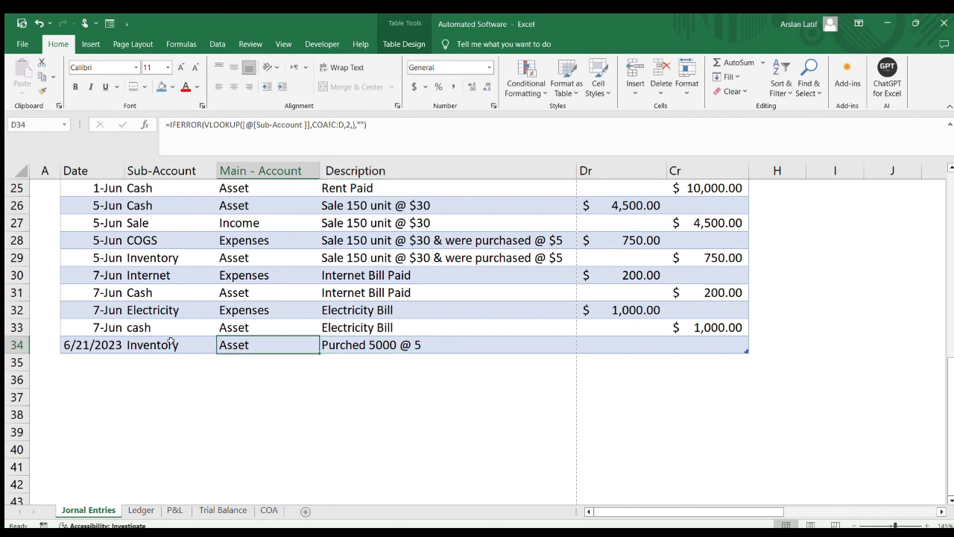
pyautogui.press('Right')
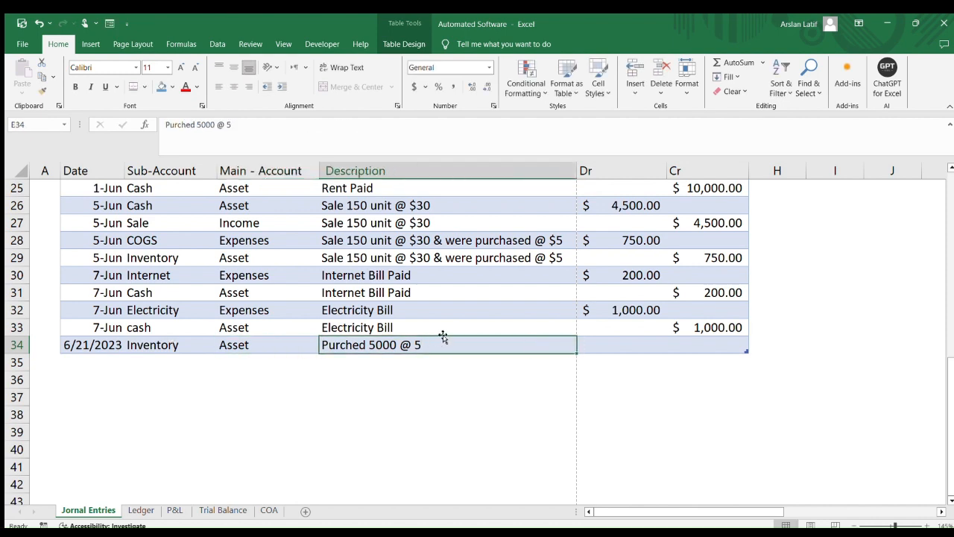
pyautogui.press('Right')
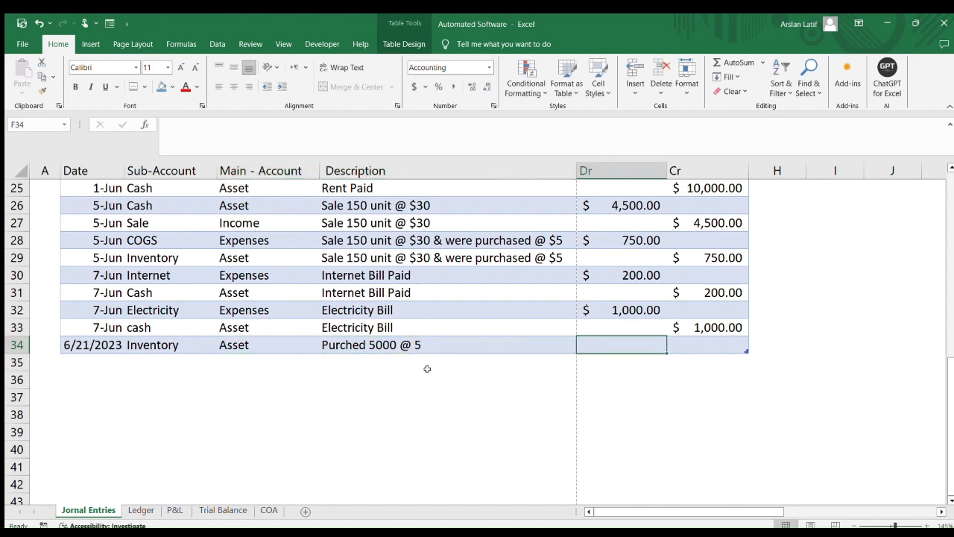
pyautogui.write('250')
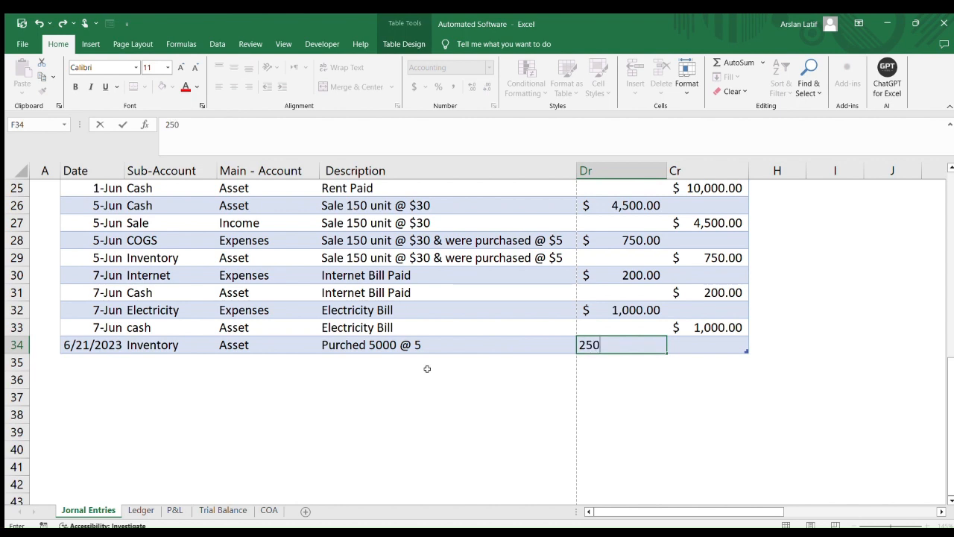
pyautogui.write('00')
pyautogui.press('Tab')
# Add the matching line below with a 25000 credit and Cash as its sub-account
pyautogui.press('Tab')
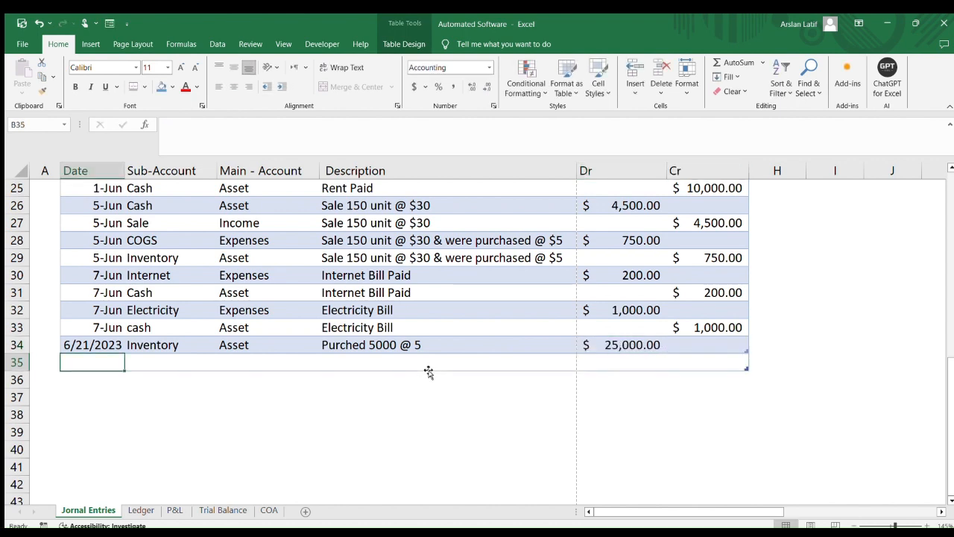
pyautogui.press('Tab')
pyautogui.press('Tab')
pyautogui.press('Tab')
pyautogui.press('Tab')
pyautogui.press('Tab')
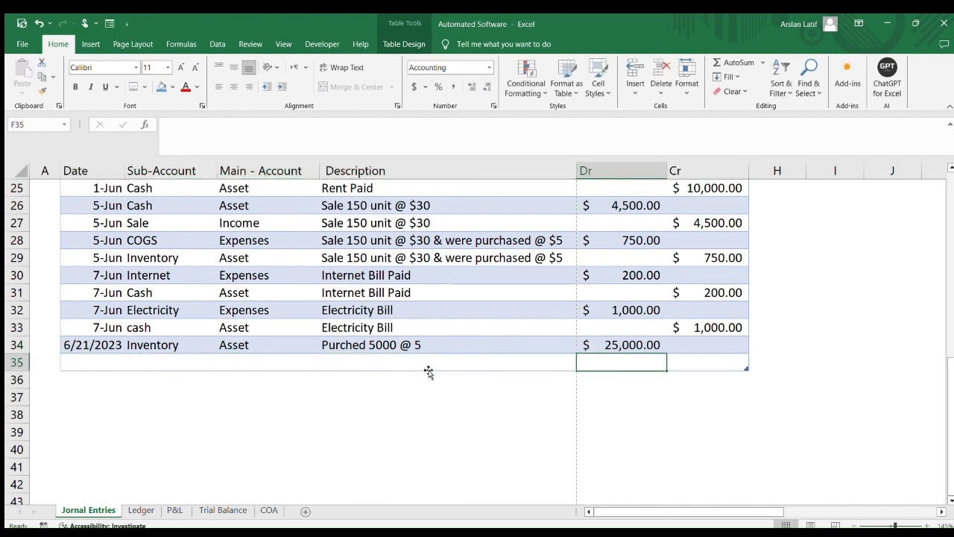
pyautogui.write('25000')
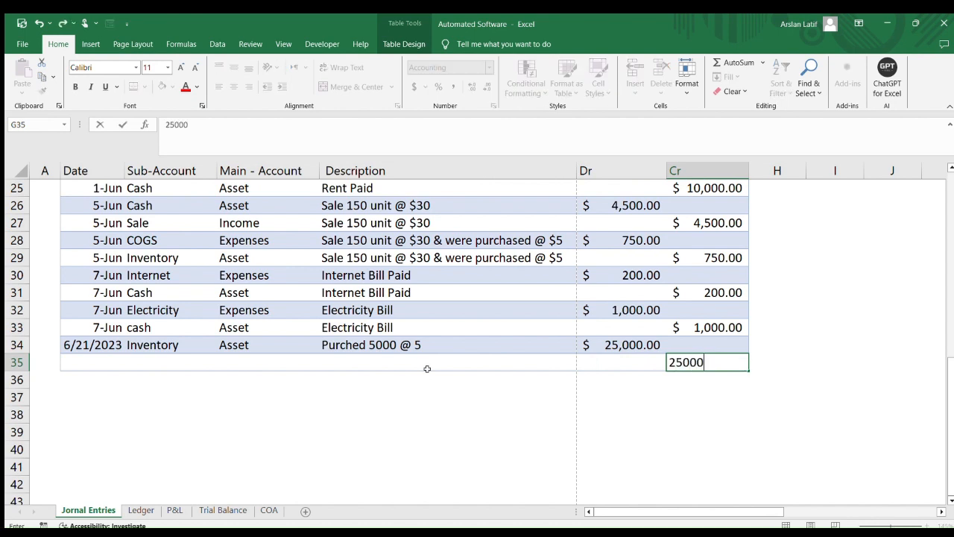
pyautogui.press('Tab')
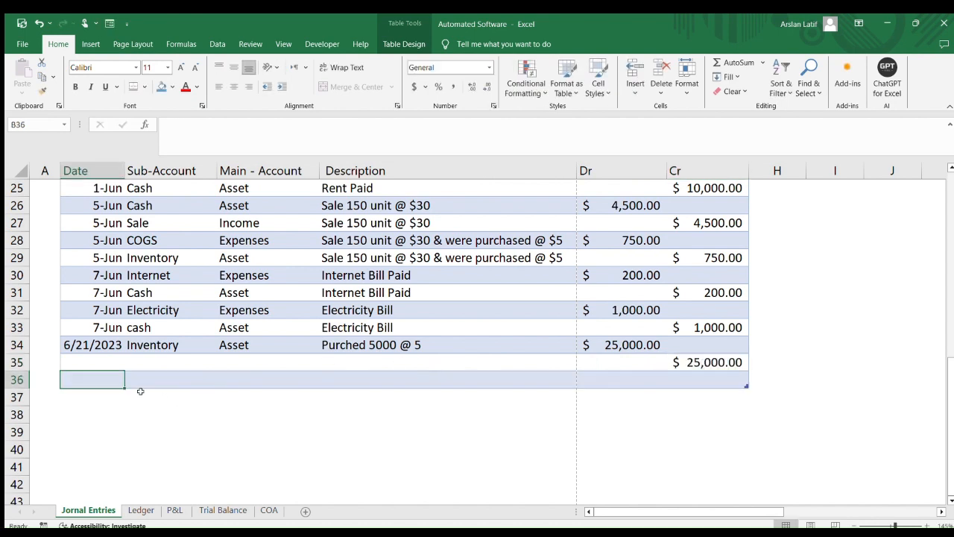
pyautogui.click(149, 359)
pyautogui.write('cash')
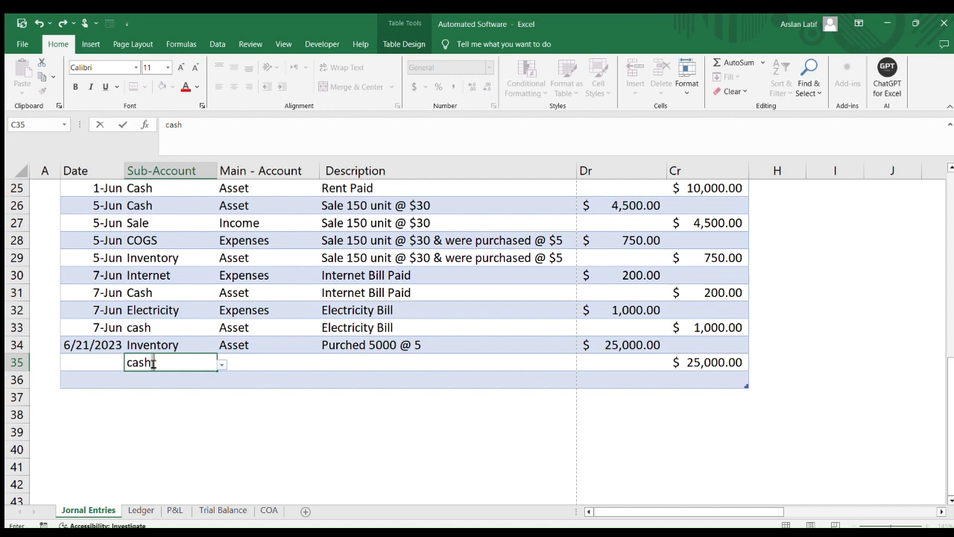
pyautogui.press('Tab')
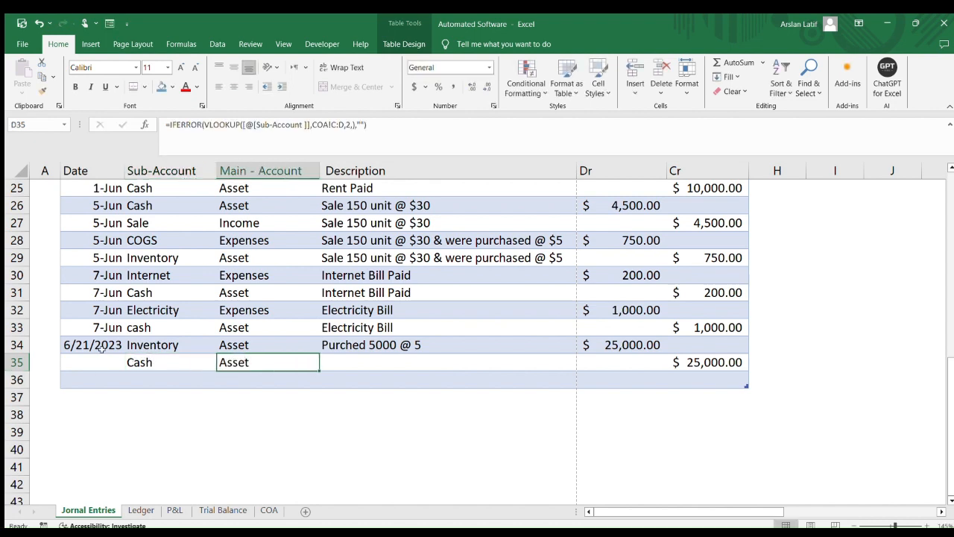
# Fill the date and description down from the inventory row into the Cash row
pyautogui.moveTo(103, 345); pyautogui.dragTo(108, 359)
pyautogui.hotkey('ctrl', 'd')
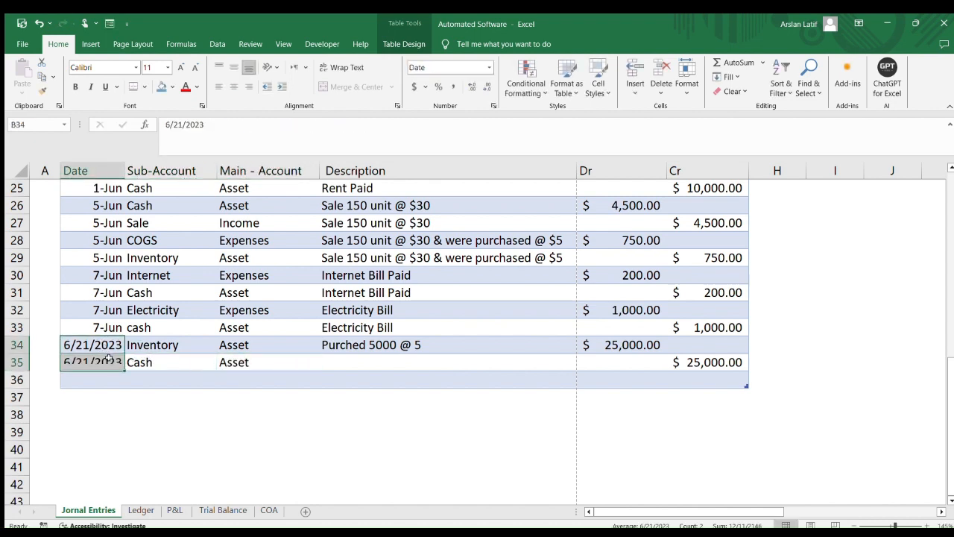
pyautogui.moveTo(375, 347); pyautogui.dragTo(377, 361)
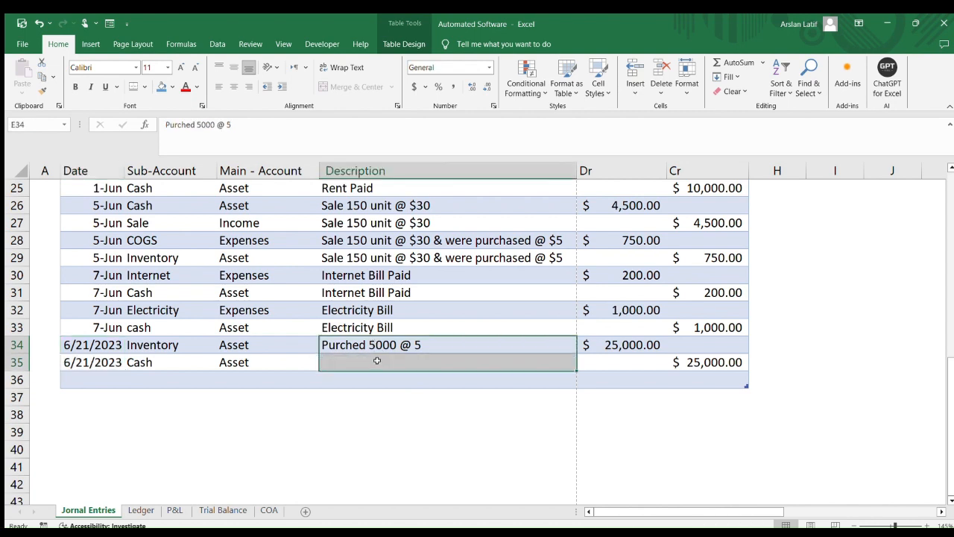
pyautogui.hotkey('ctrl', 'd')
# Check the two new inventory purchase entries
pyautogui.click(439, 374)
pyautogui.click(678, 359)
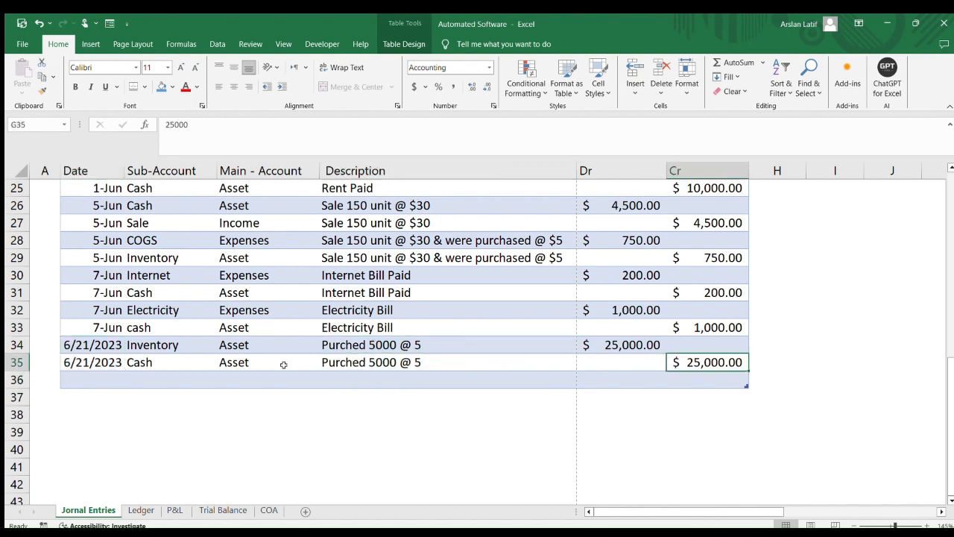
pyautogui.click(127, 378)
pyautogui.click(88, 380)
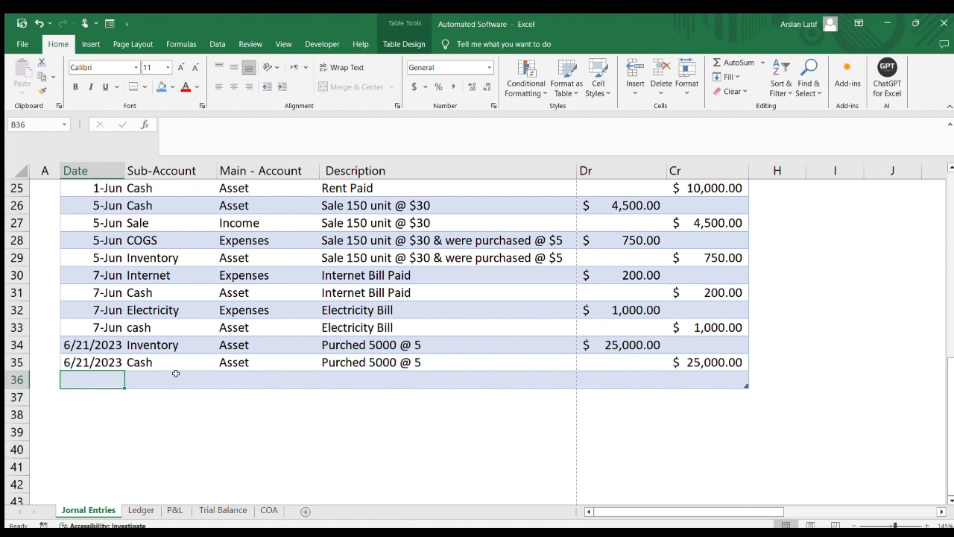
pyautogui.click(156, 378)
pyautogui.click(156, 348)
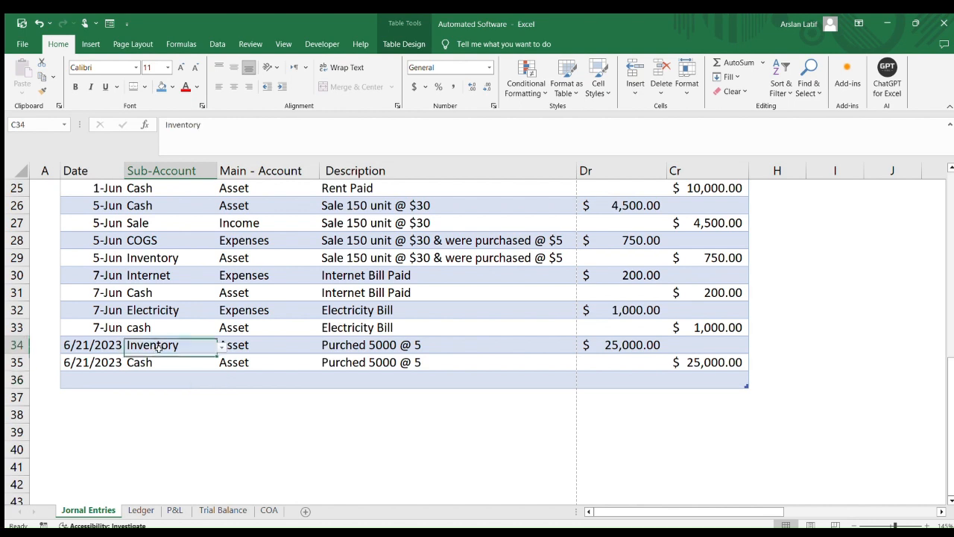
# Start a new row with cash as its sub-account and the description 5000 @ 30
pyautogui.click(148, 379)
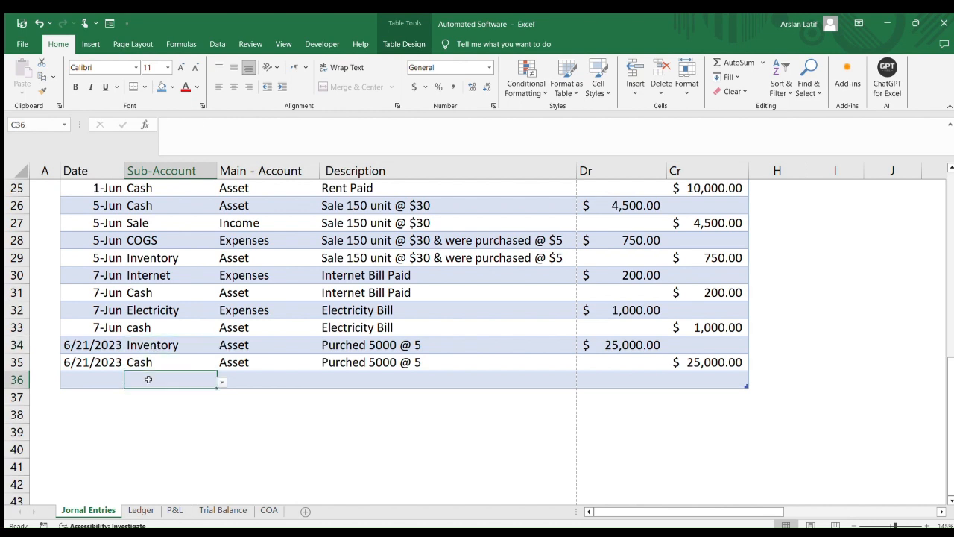
pyautogui.write('cash')
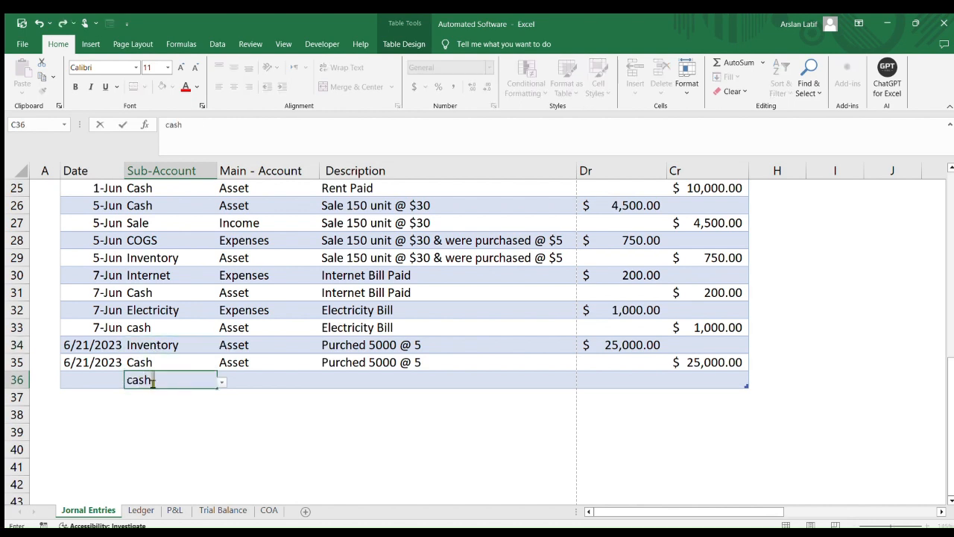
pyautogui.press('Tab')
pyautogui.press('Tab')
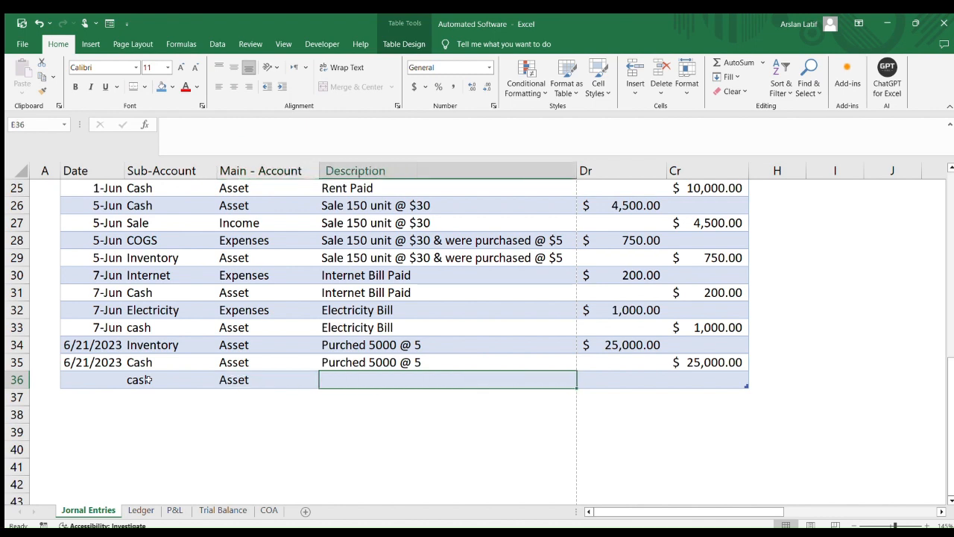
pyautogui.write('5000')
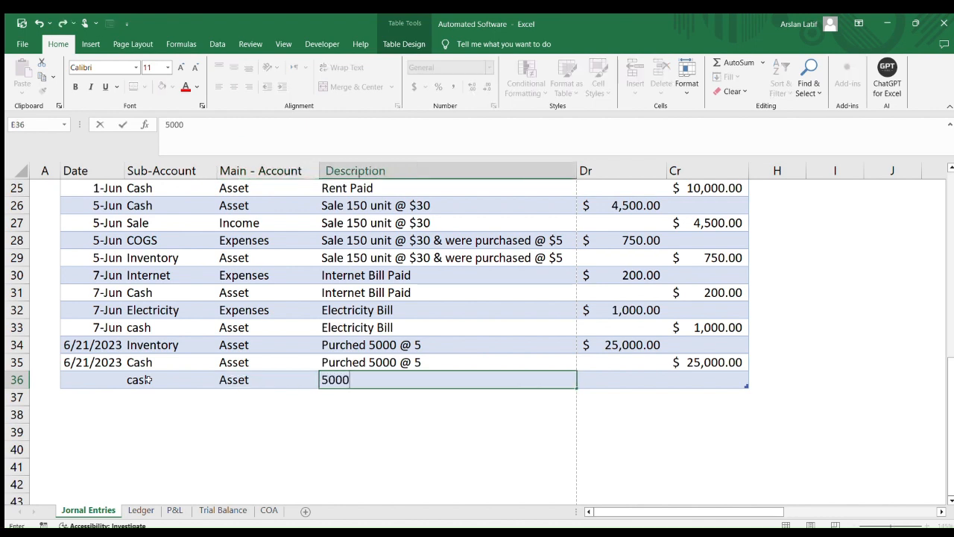
pyautogui.write(' @ 30')
pyautogui.press('Tab')
pyautogui.press('Tab')
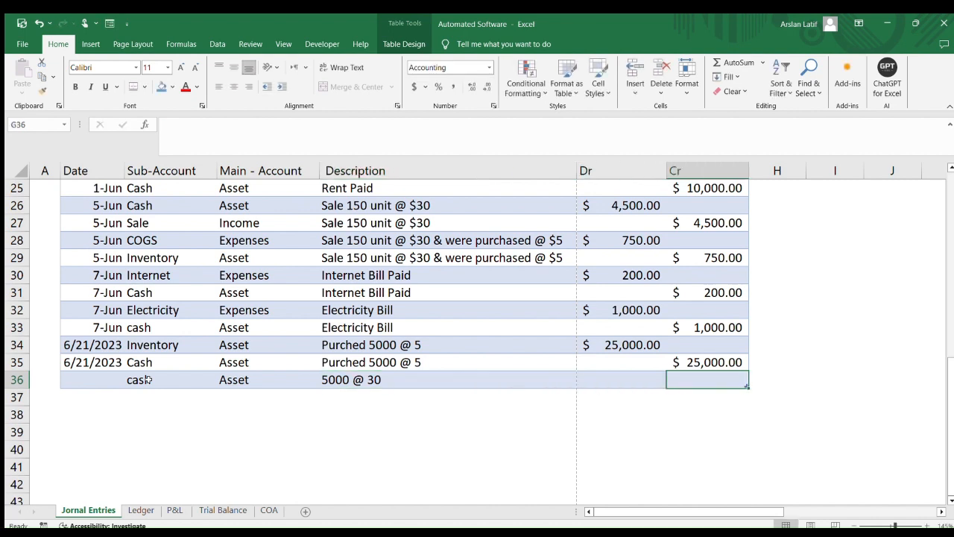
# Debit 150000 to the new cash row
pyautogui.press('Left')
pyautogui.write('1')
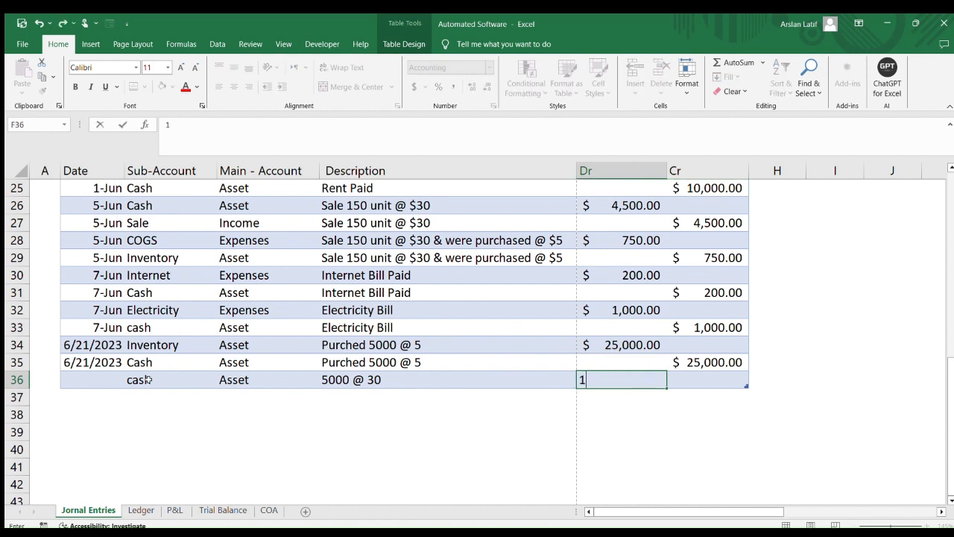
pyautogui.write('50')
pyautogui.write('0')
pyautogui.press('Tab')
pyautogui.press('Tab')
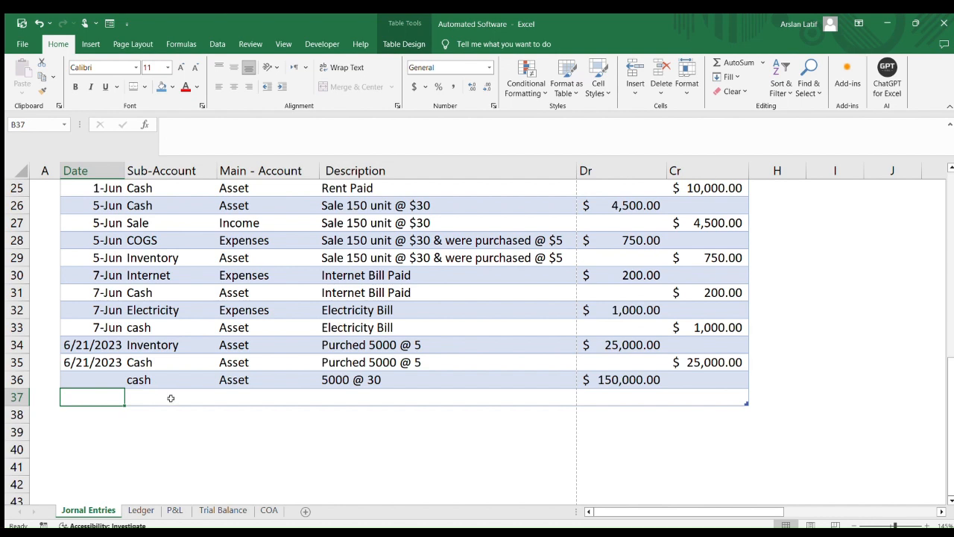
# Add a Sale row below and fill the description 5000 @ 30 down into it from the cash row
pyautogui.click(171, 398)
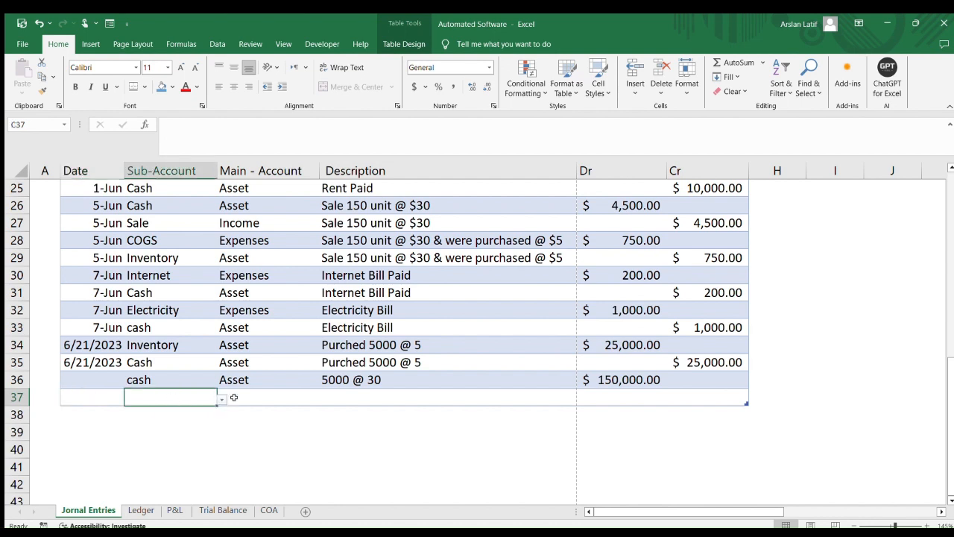
pyautogui.press('Up')
pyautogui.press('Up')
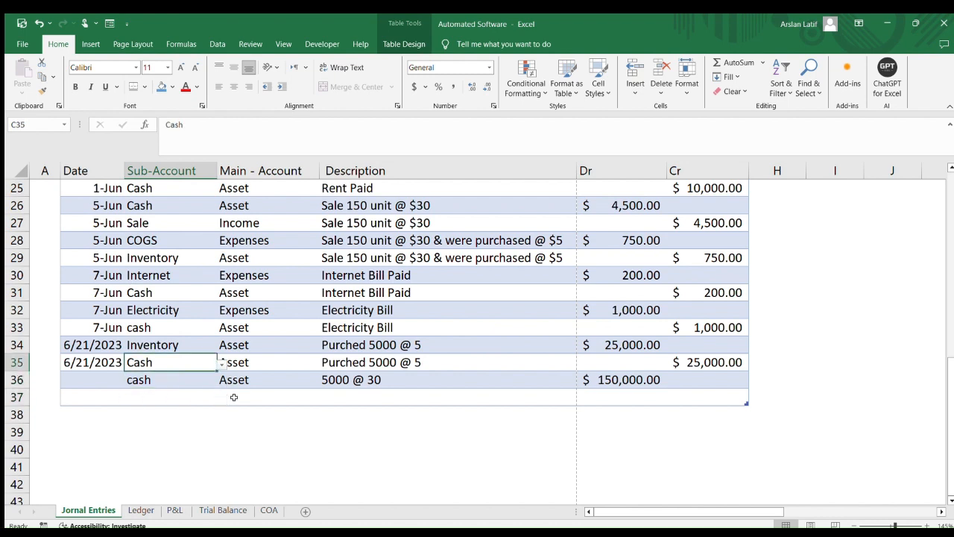
pyautogui.press('Down')
pyautogui.press('Down')
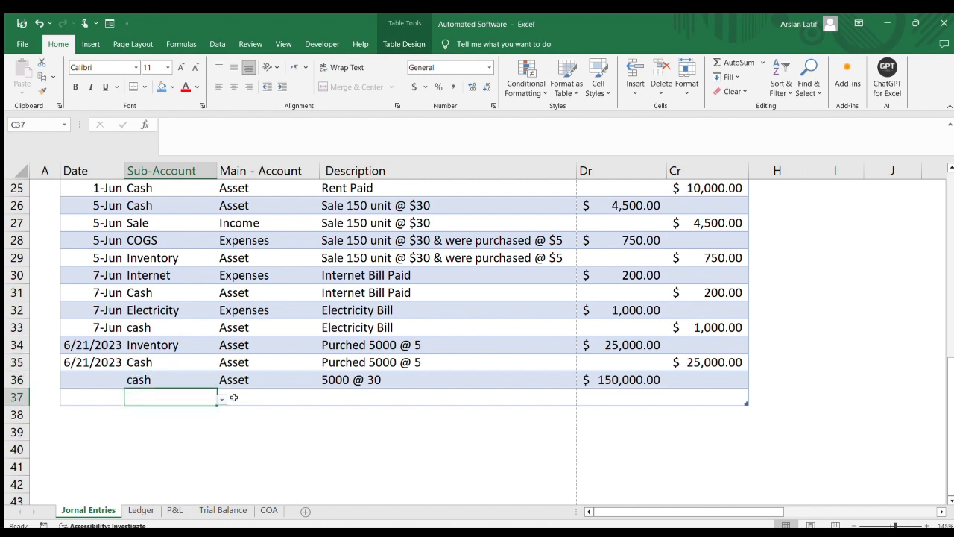
pyautogui.write('sale')
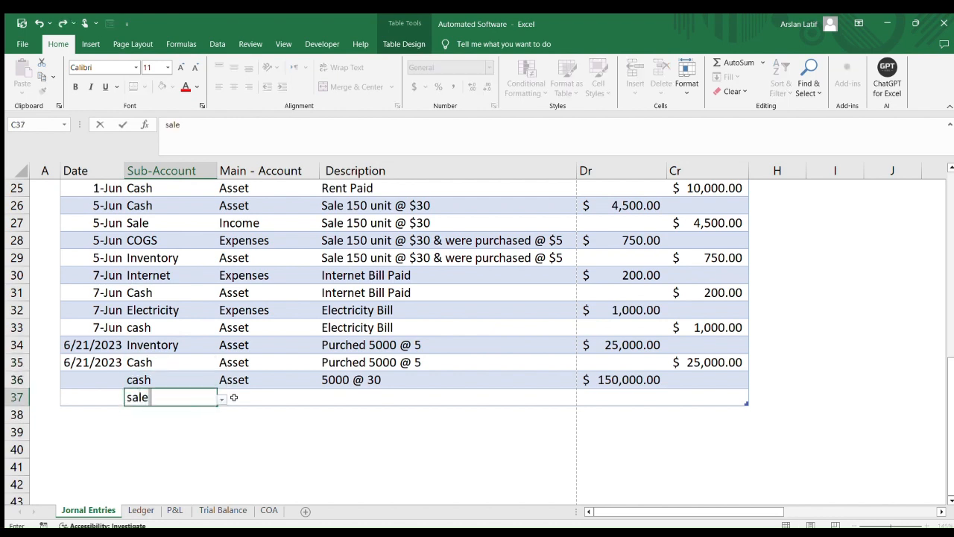
pyautogui.press('Tab')
pyautogui.press('Tab')
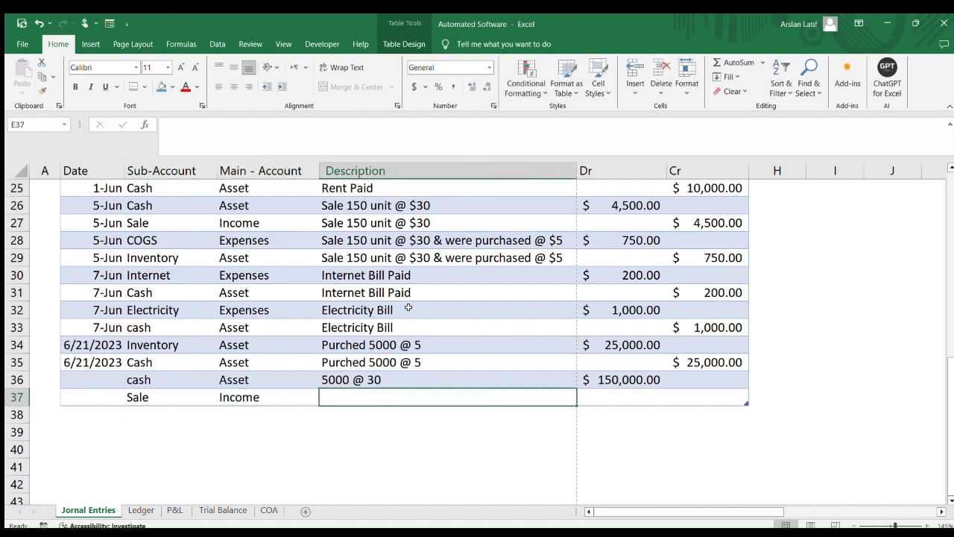
pyautogui.press('Up')
pyautogui.hotkey('shift', 'Down')
pyautogui.hotkey('ctrl', 'd')
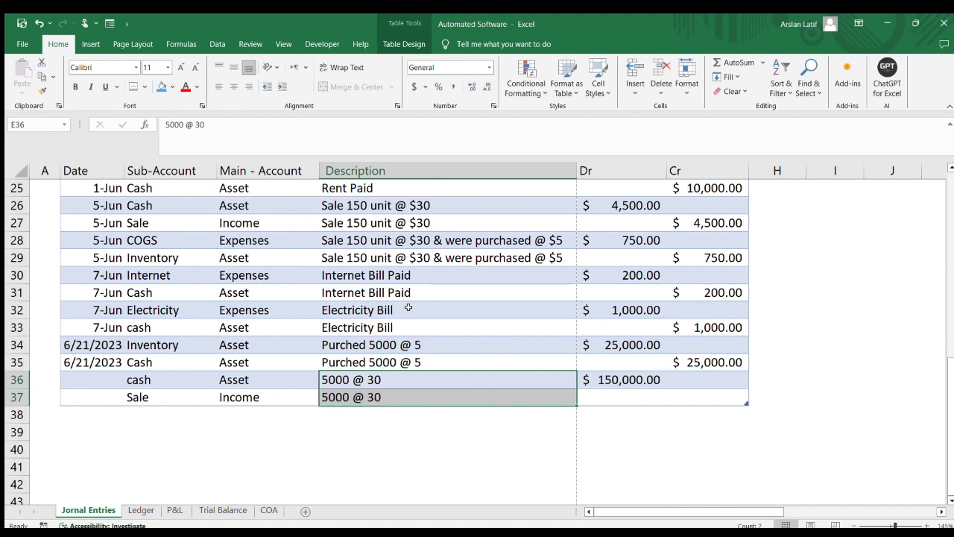
# Paste the 150000 amount as the Sale row's credit
pyautogui.press('Right')
pyautogui.press('Right')
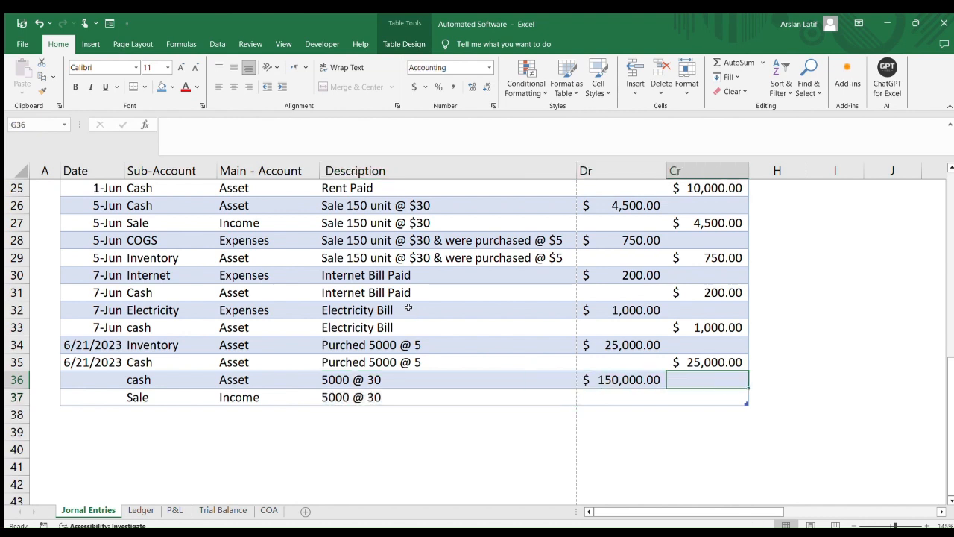
pyautogui.press('Left')
pyautogui.press('Down')
pyautogui.press('Right')
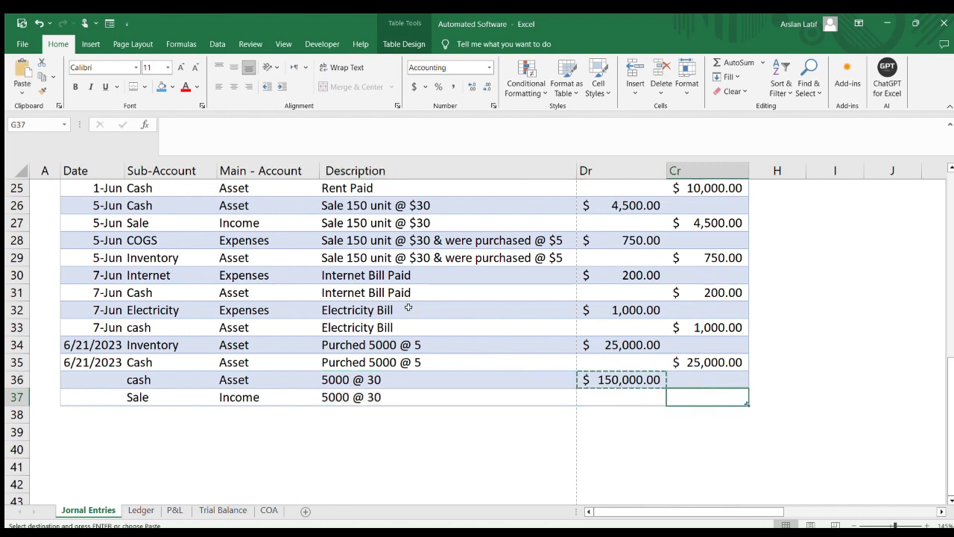
pyautogui.write('$150,000.00')
pyautogui.press('Tab')
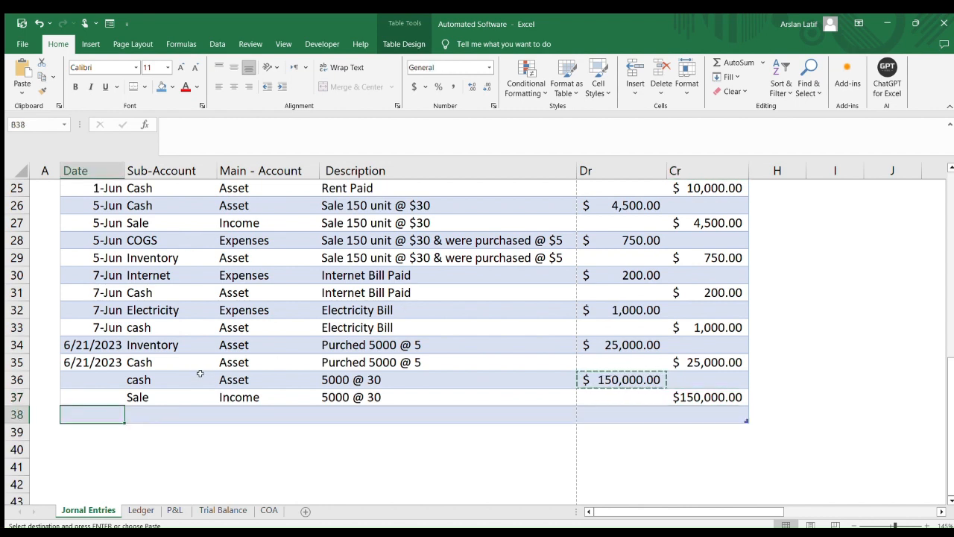
# Add a COGS row below the Sale row
pyautogui.moveTo(162, 343); pyautogui.dragTo(165, 349)
pyautogui.click(177, 375)
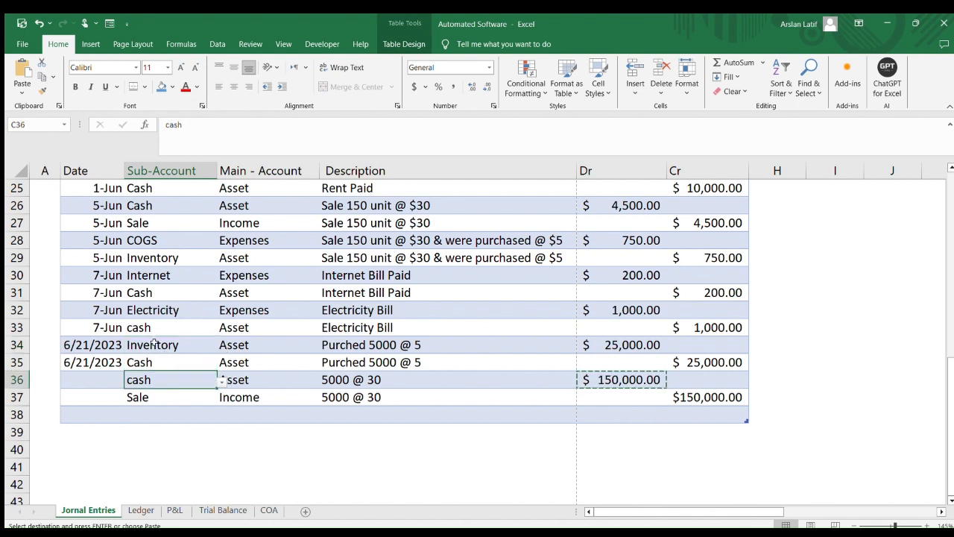
pyautogui.click(160, 345)
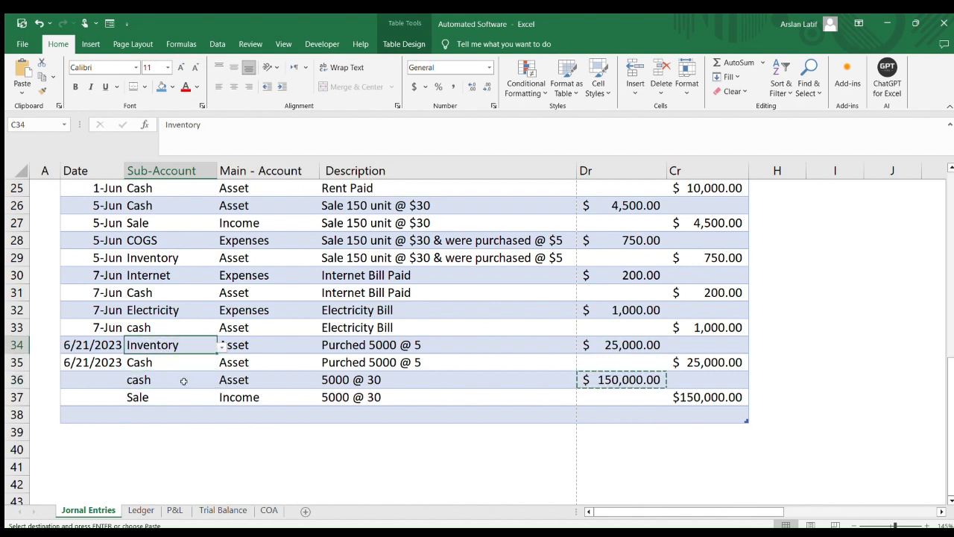
pyautogui.moveTo(171, 345); pyautogui.dragTo(395, 343)
pyautogui.click(247, 398)
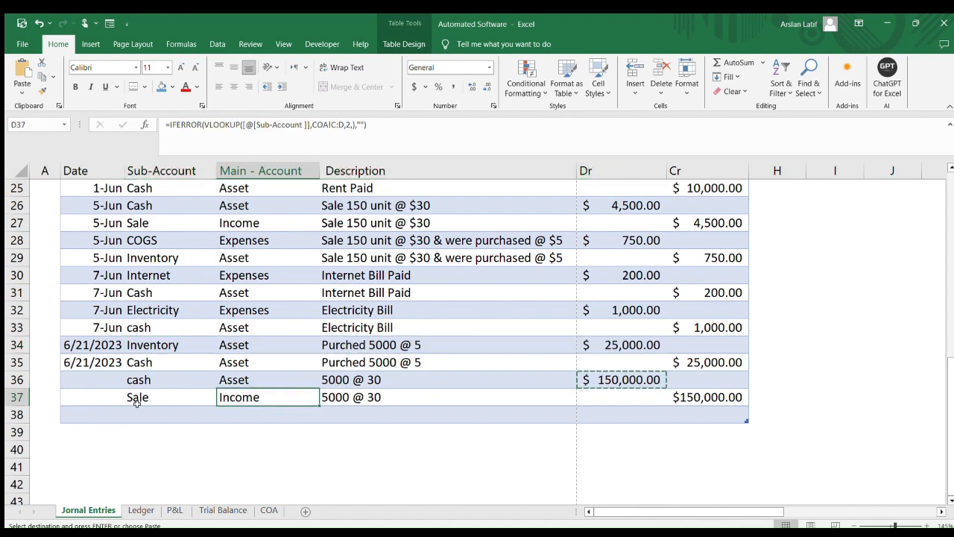
pyautogui.click(160, 410)
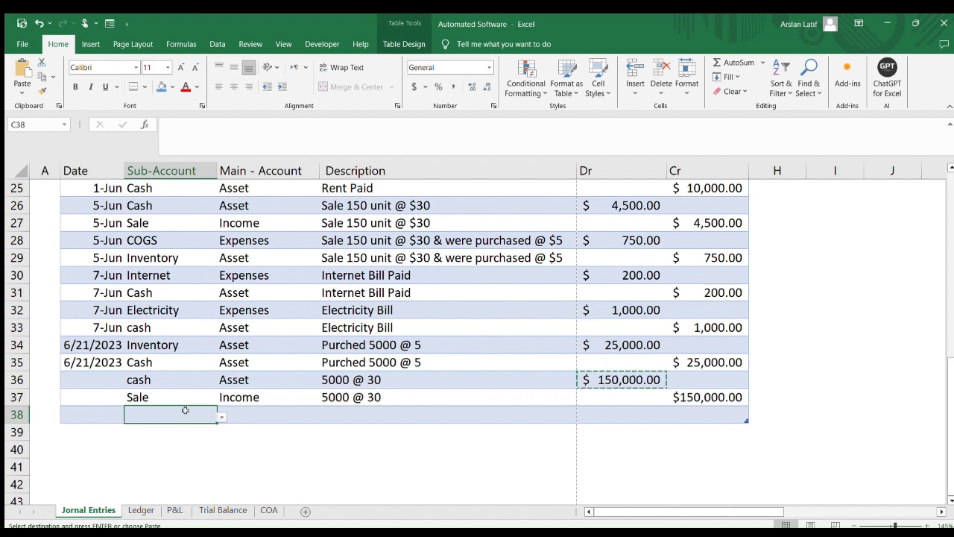
pyautogui.write('COGS')
pyautogui.press('Tab')
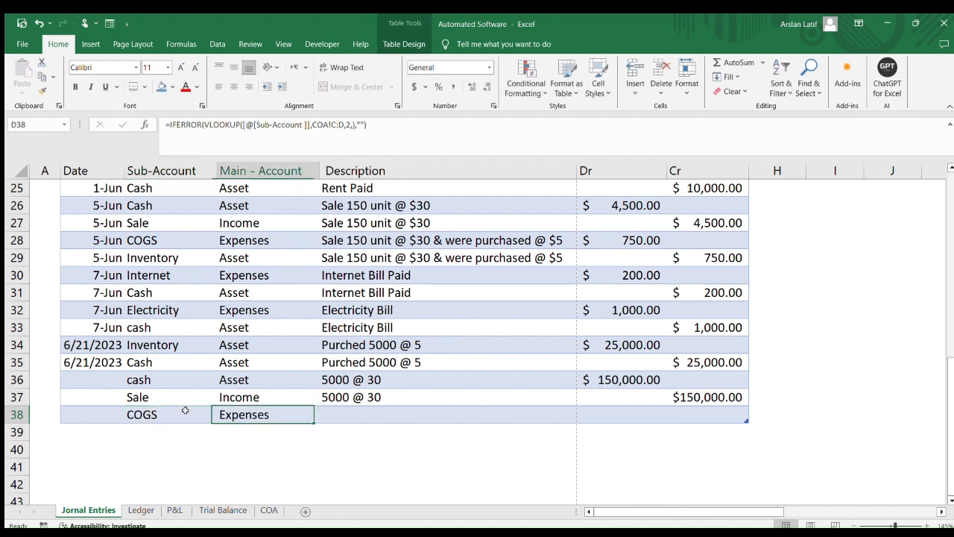
pyautogui.press('Tab')
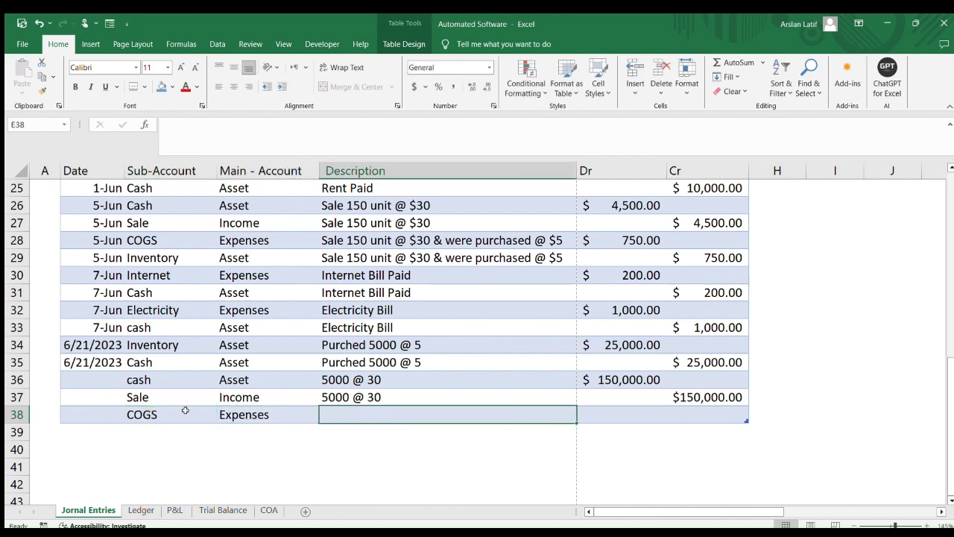
# Copy the inventory purchase's description and 25000 debit into the COGS row
pyautogui.press('Up')
pyautogui.press('Up')
pyautogui.press('Up')
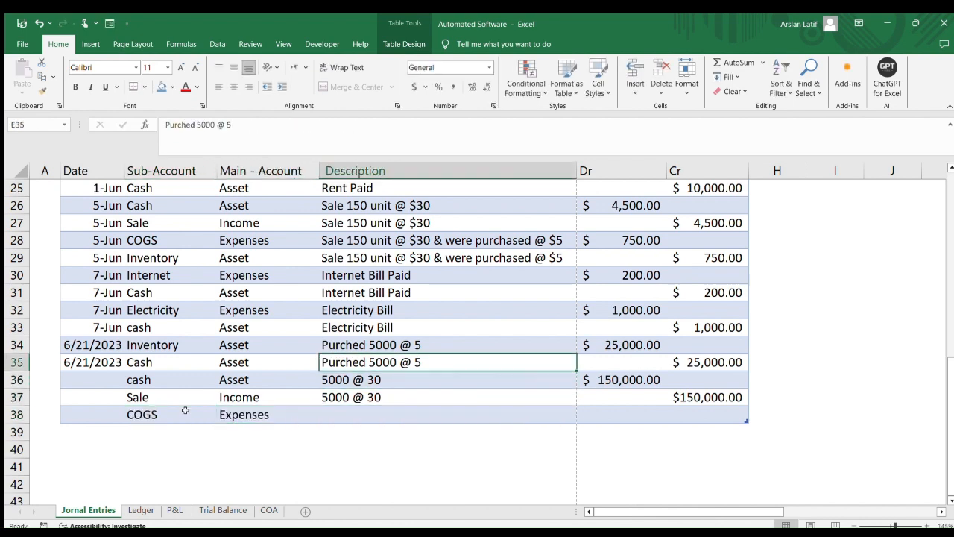
pyautogui.press('Up')
pyautogui.hotkey('shift', 'Right')
pyautogui.hotkey('ctrl', 'c')
pyautogui.press('Down')
pyautogui.press('Down')
pyautogui.press('Down')
pyautogui.press('Down')
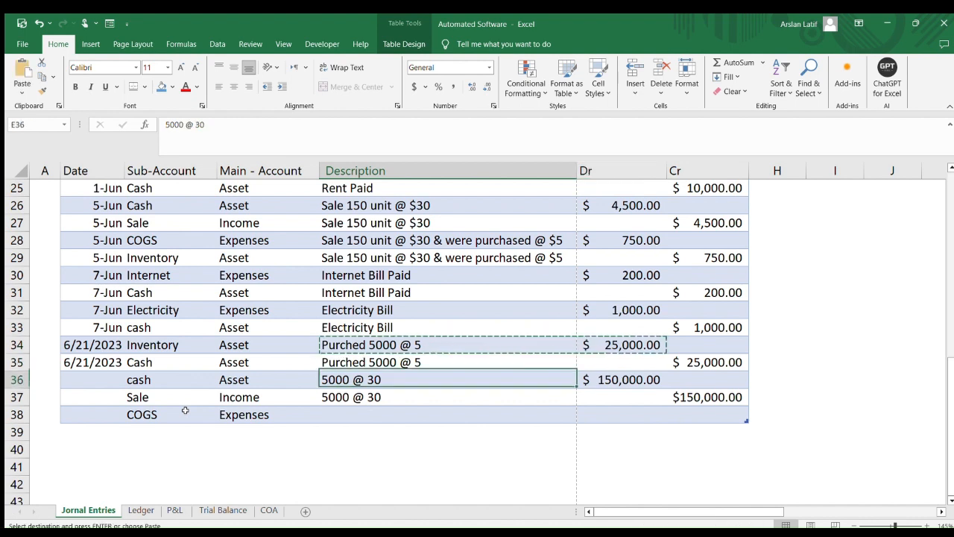
pyautogui.hotkey('ctrl', 'v')
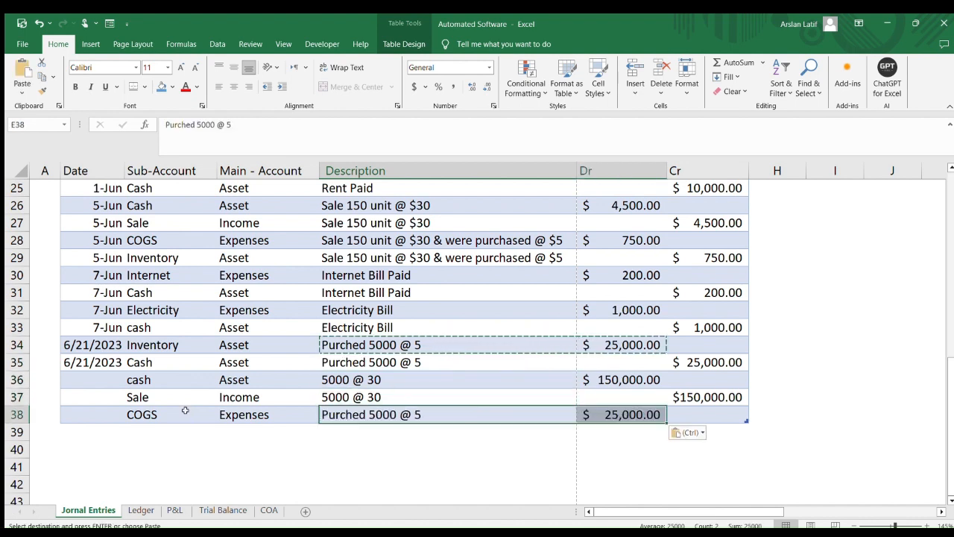
# Add an Inventory row below the COGS row
pyautogui.press('Right')
pyautogui.press('Tab')
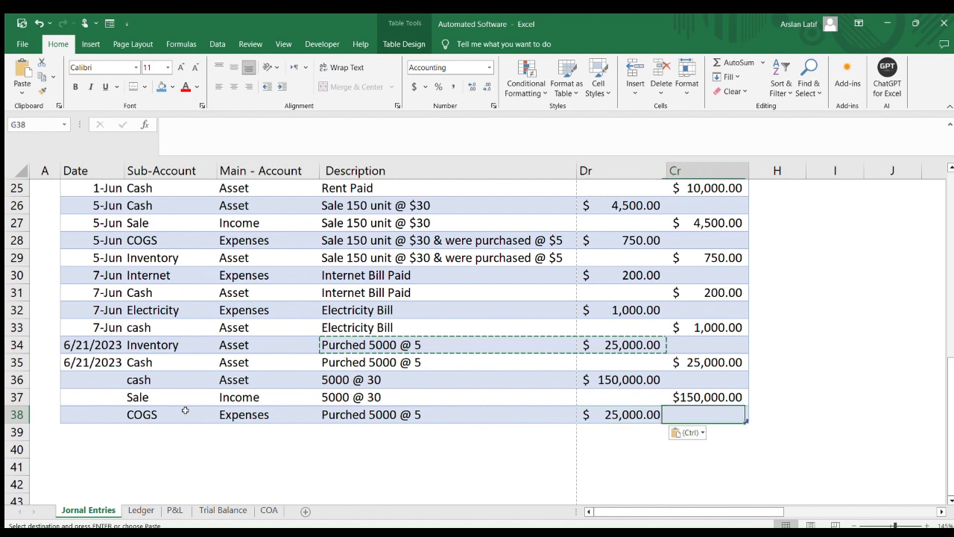
pyautogui.press('Tab')
pyautogui.press('Tab')
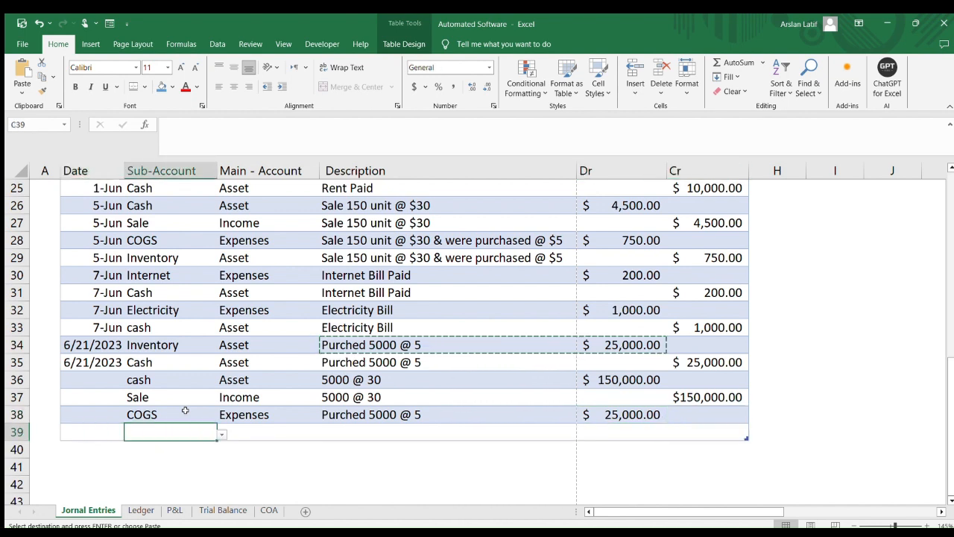
pyautogui.write('Inventory')
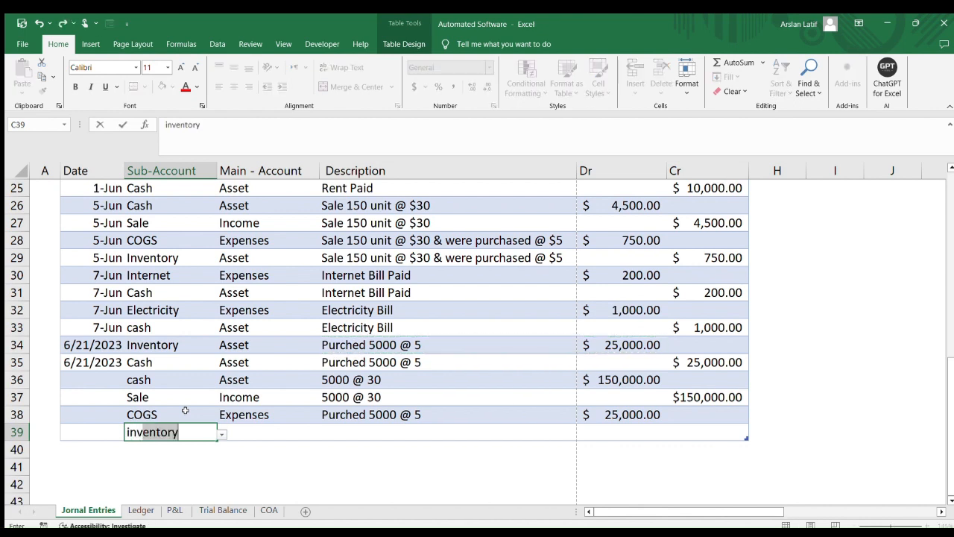
pyautogui.press('Tab')
pyautogui.press('Tab')
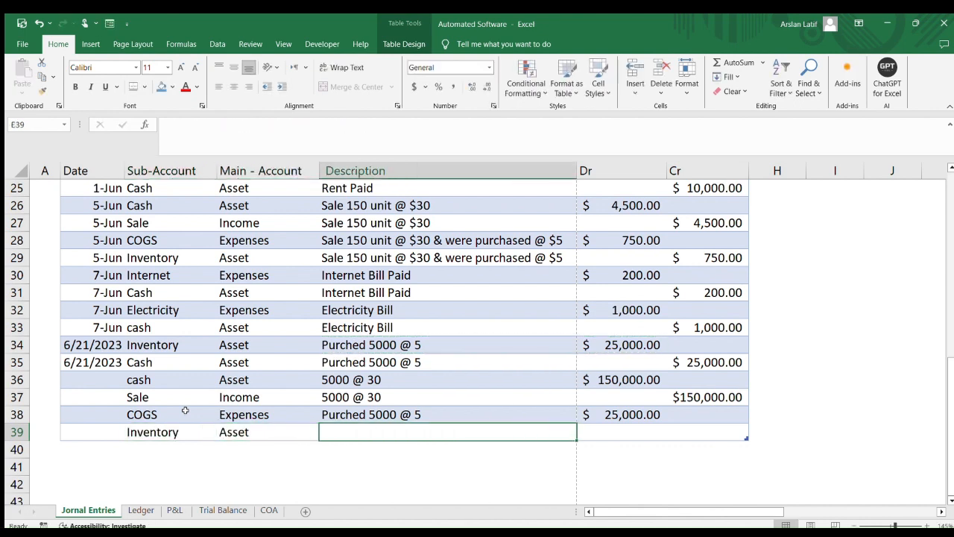
# Fill the description down into the Inventory row and credit it 25000
pyautogui.press('Up')
pyautogui.hotkey('shift', 'Down')
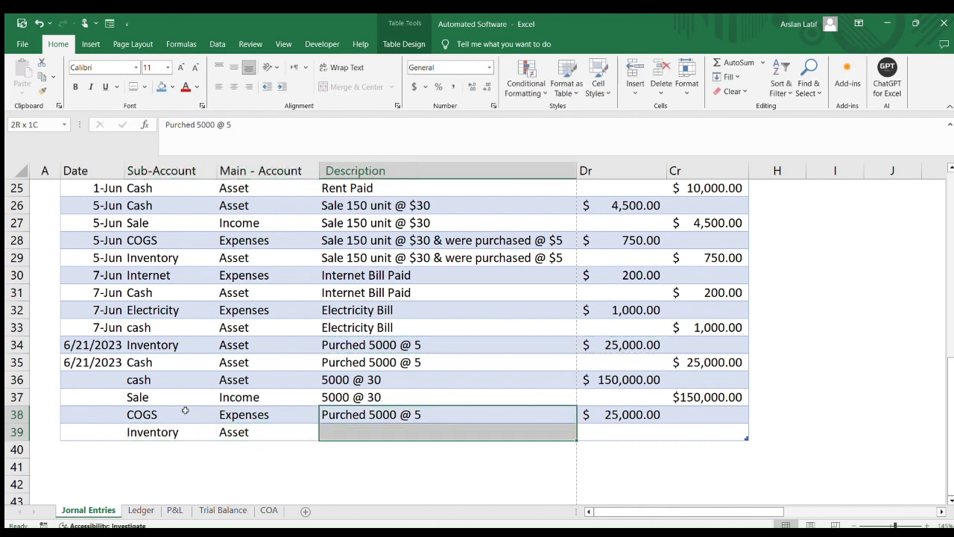
pyautogui.hotkey('ctrl', 'd')
pyautogui.press('Right')
pyautogui.press('Right')
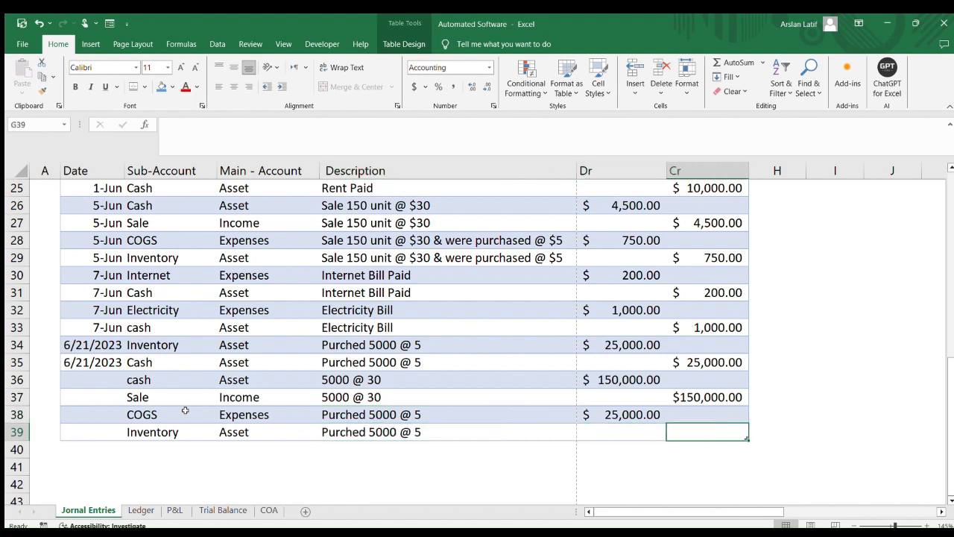
pyautogui.write('25000')
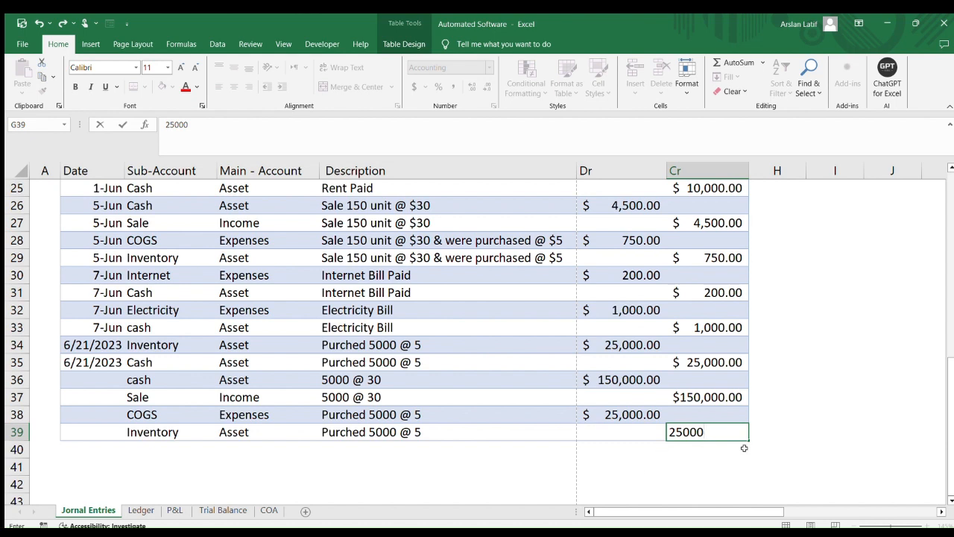
pyautogui.press('Tab')
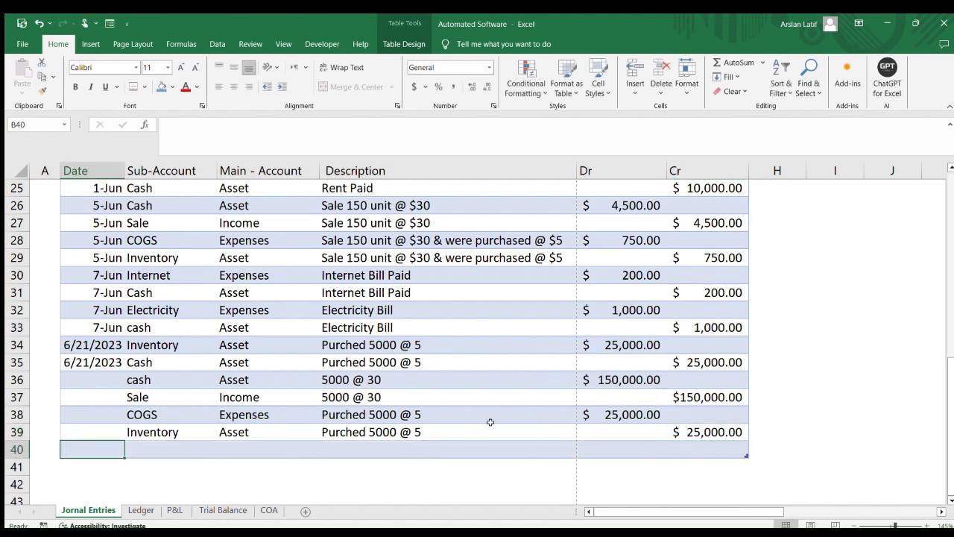
# Check the date cells of the new sale entry rows
pyautogui.click(102, 382)
pyautogui.moveTo(97, 365); pyautogui.dragTo(103, 398)
pyautogui.click(97, 363)
pyautogui.click(95, 391)
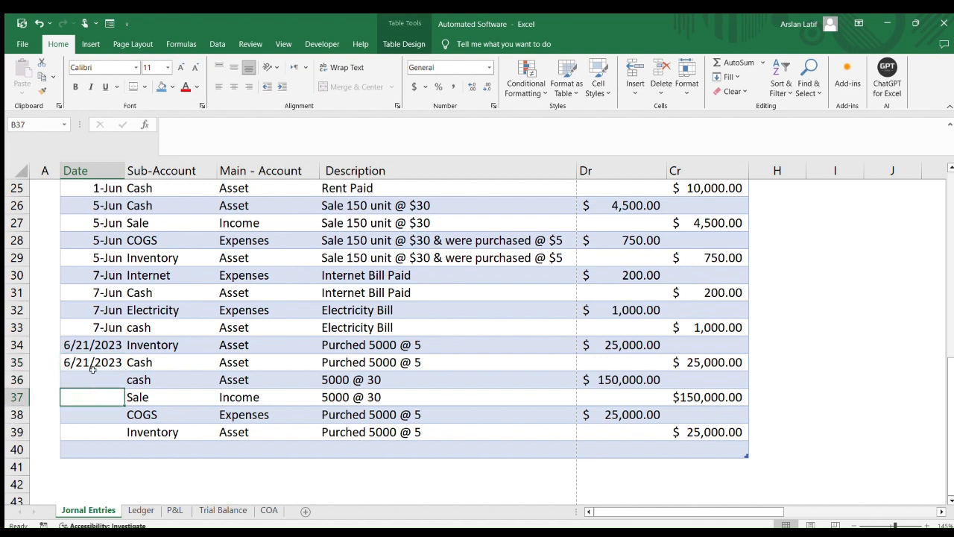
pyautogui.click(92, 380)
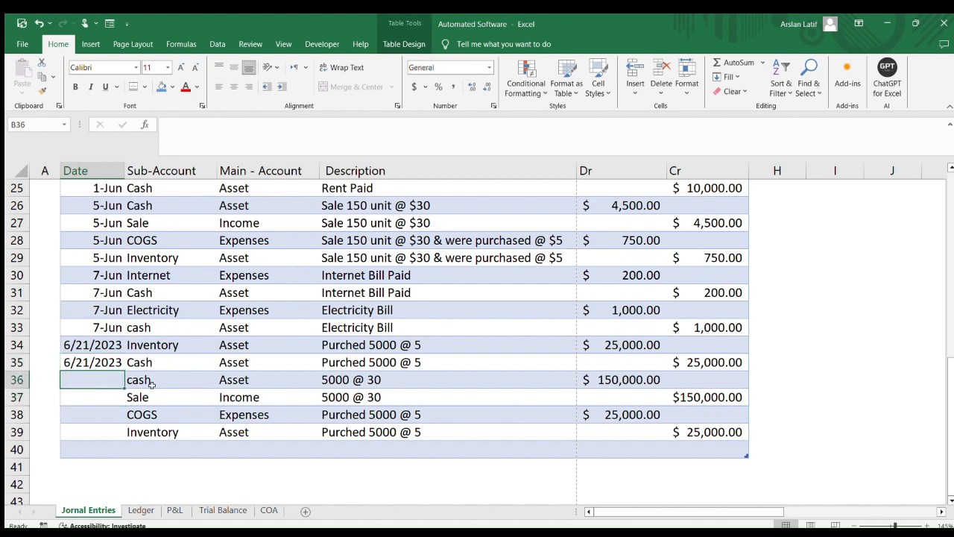
# Enter 6/30/2023 as the sale entry's date and fill it down through the COGS and Inventory rows
pyautogui.write('6/30/')
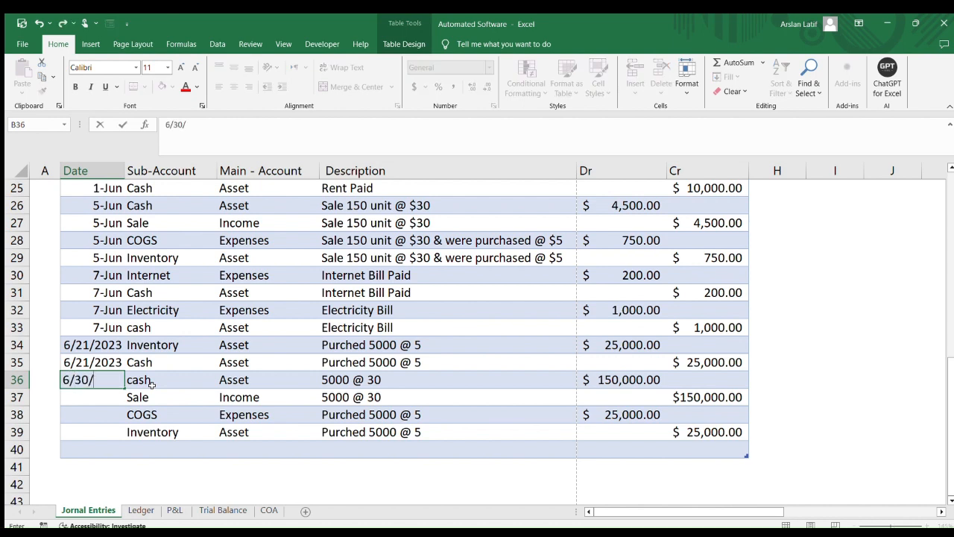
pyautogui.write('2023')
pyautogui.click(103, 380)
pyautogui.click(274, 397)
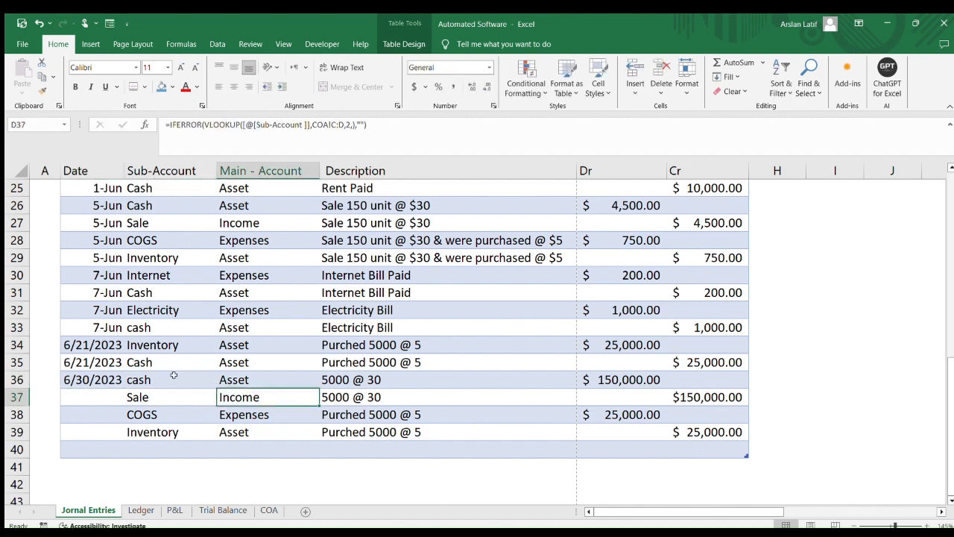
pyautogui.moveTo(88, 378); pyautogui.dragTo(92, 423)
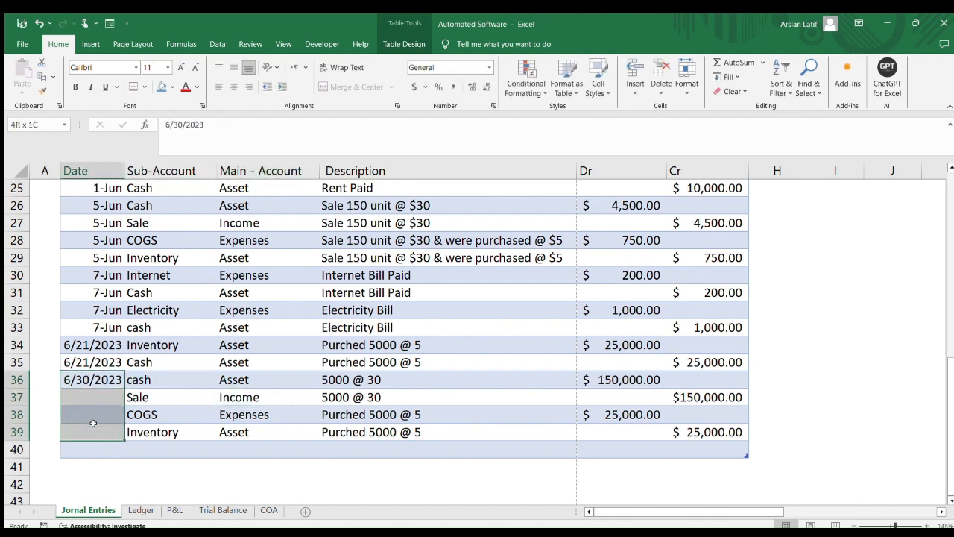
pyautogui.hotkey('ctrl', 'd')
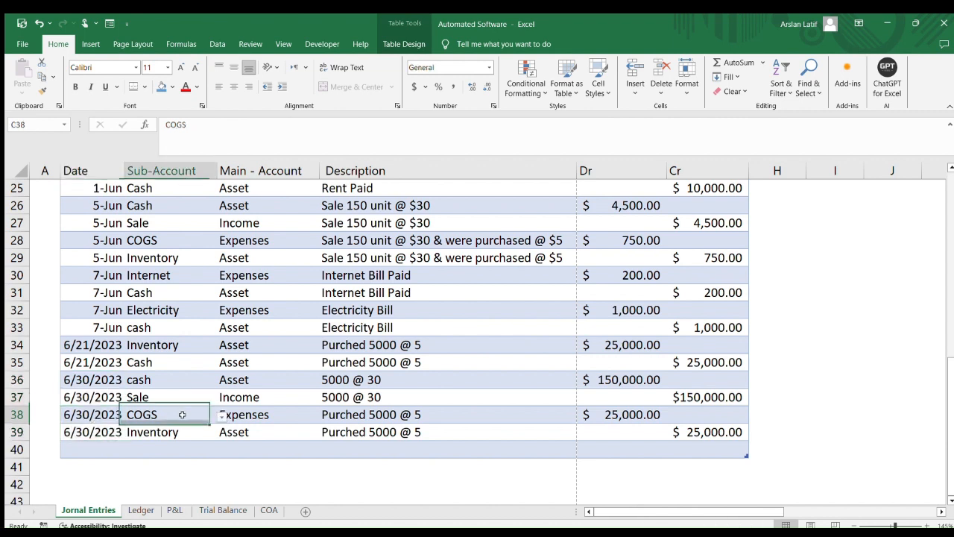
# Copy the day-month date format from an earlier entry onto the June 21 and June 30 date cells
pyautogui.click(151, 423)
pyautogui.click(97, 330)
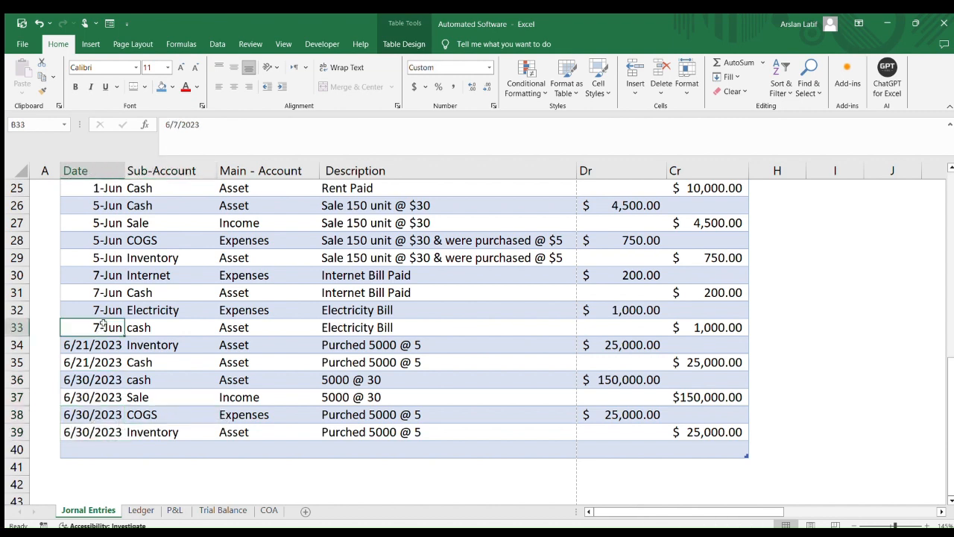
pyautogui.click(41, 89)
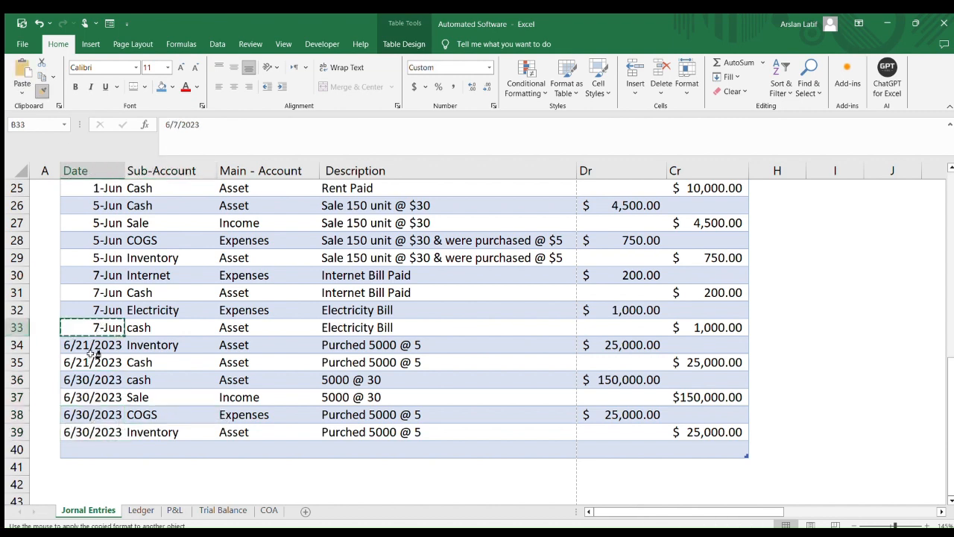
pyautogui.moveTo(91, 350); pyautogui.dragTo(93, 432)
pyautogui.click(253, 415)
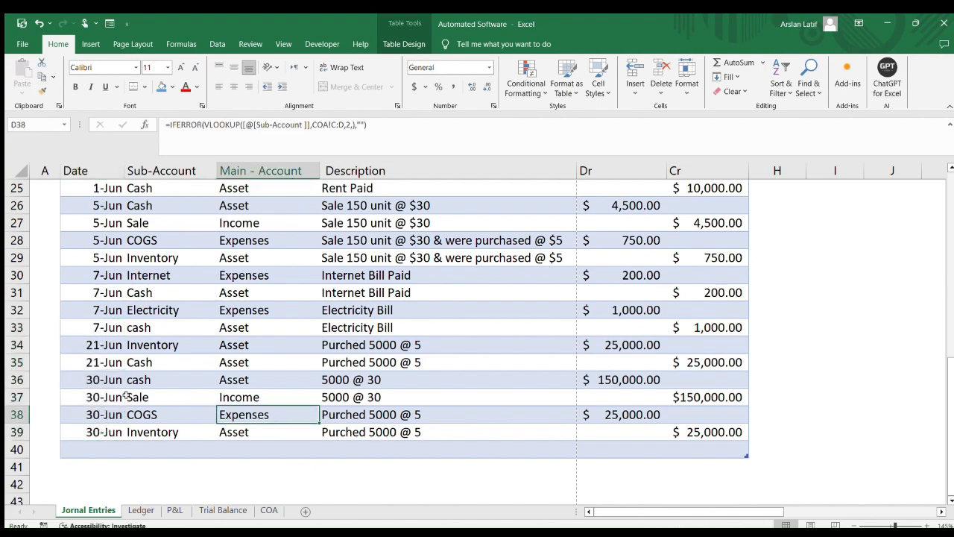
# Refresh all data so the Trial Balance pivot table includes the new journal entries
pyautogui.scroll(3, 108, 380)
pyautogui.scroll(5, 108, 380)
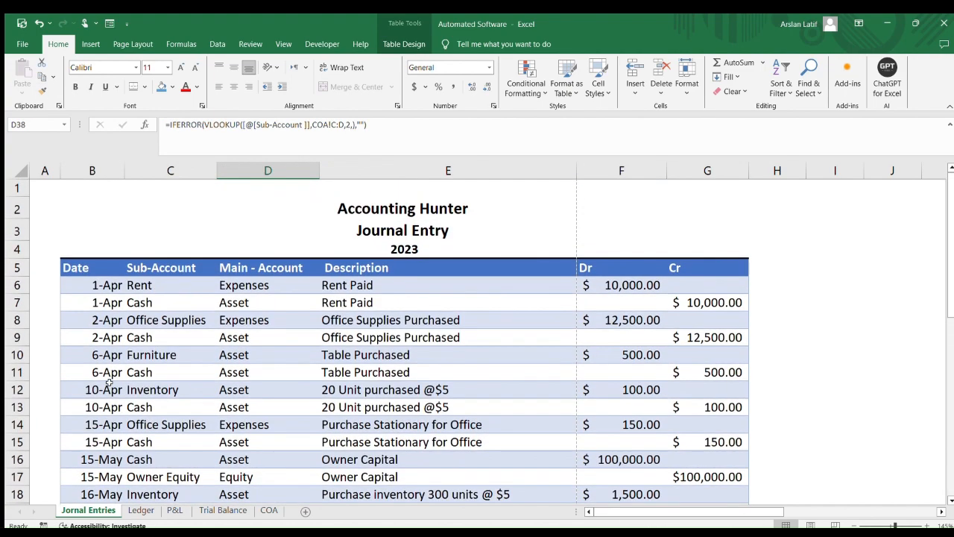
pyautogui.scroll(-10, 108, 384)
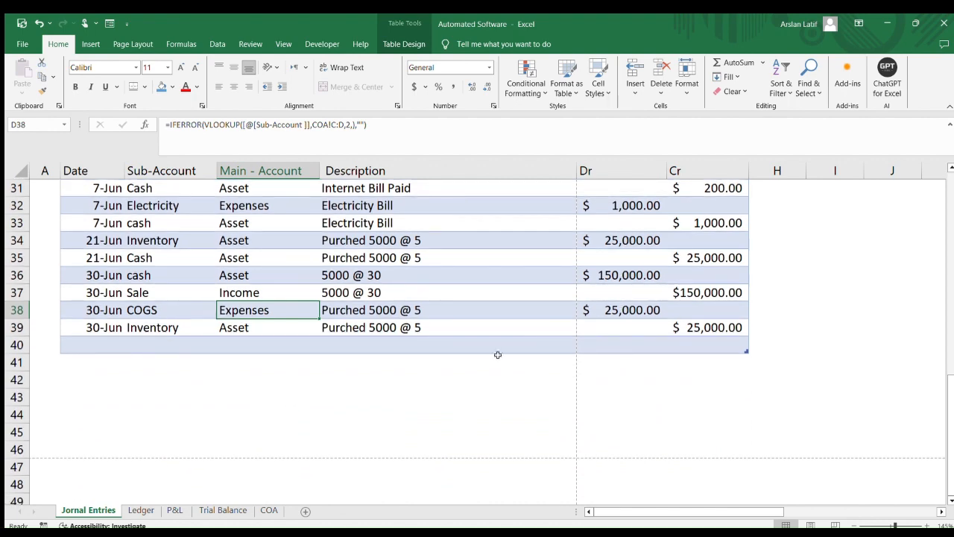
pyautogui.scroll(1, 549, 348)
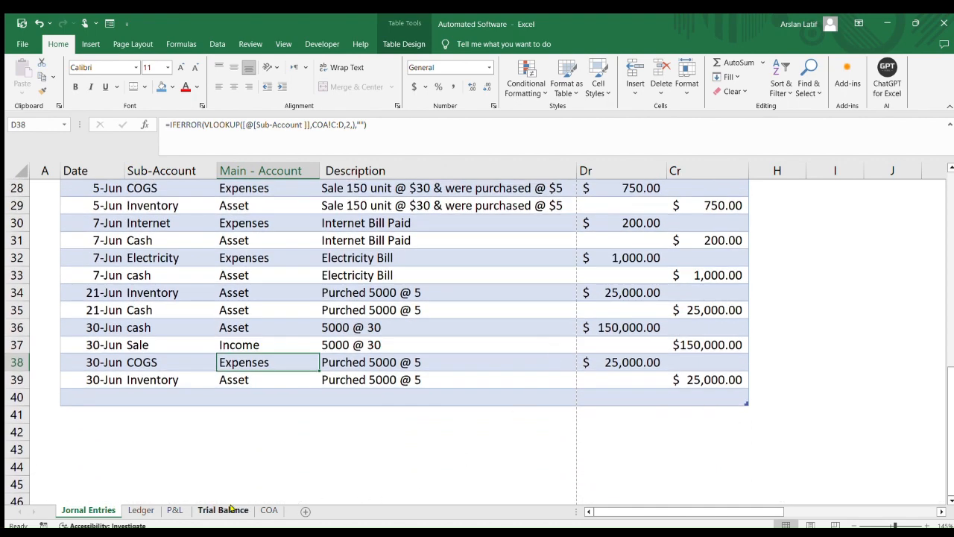
pyautogui.click(222, 510)
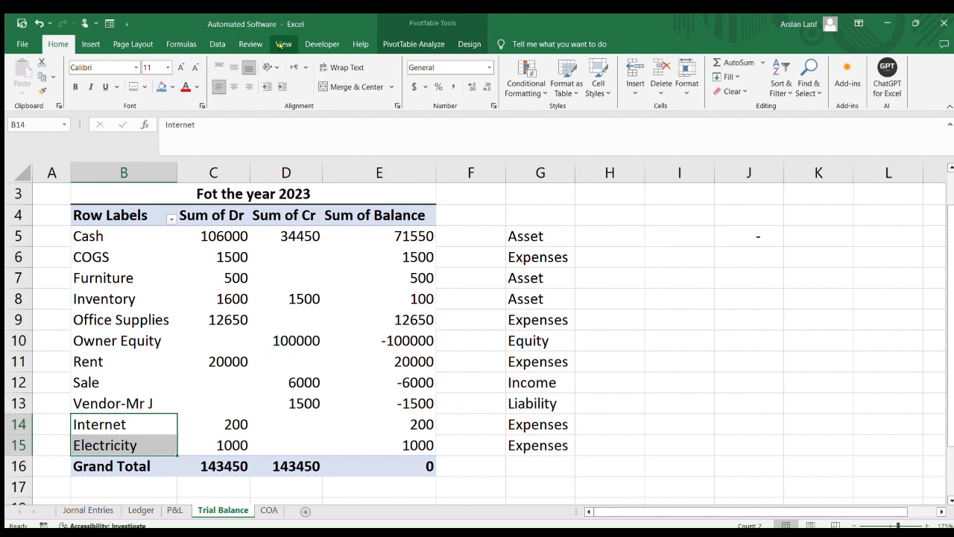
pyautogui.click(218, 44)
pyautogui.click(180, 81)
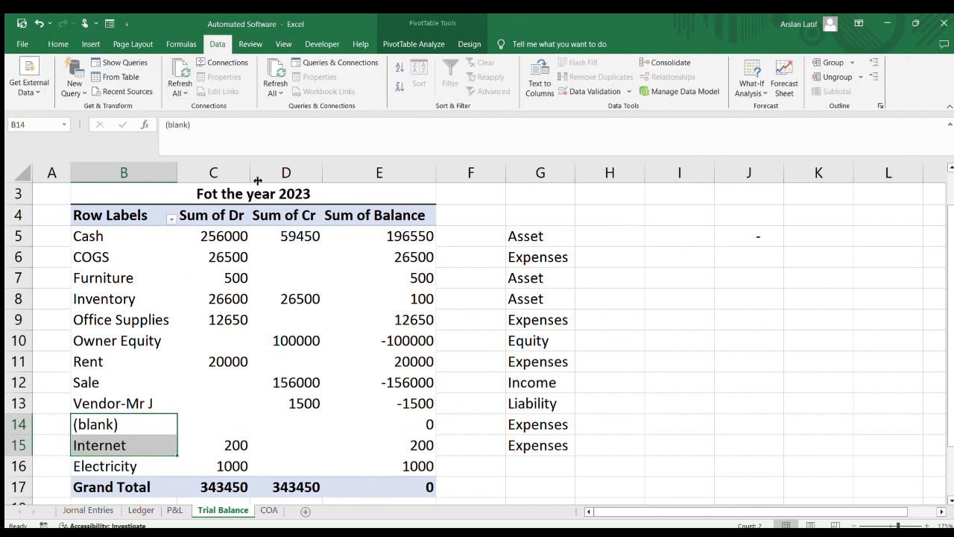
# Review the refreshed Trial Balance balances for Cash, COGS, Inventory and Sale
pyautogui.scroll(-3, 324, 264)
pyautogui.click(419, 402)
pyautogui.scroll(3, 403, 403)
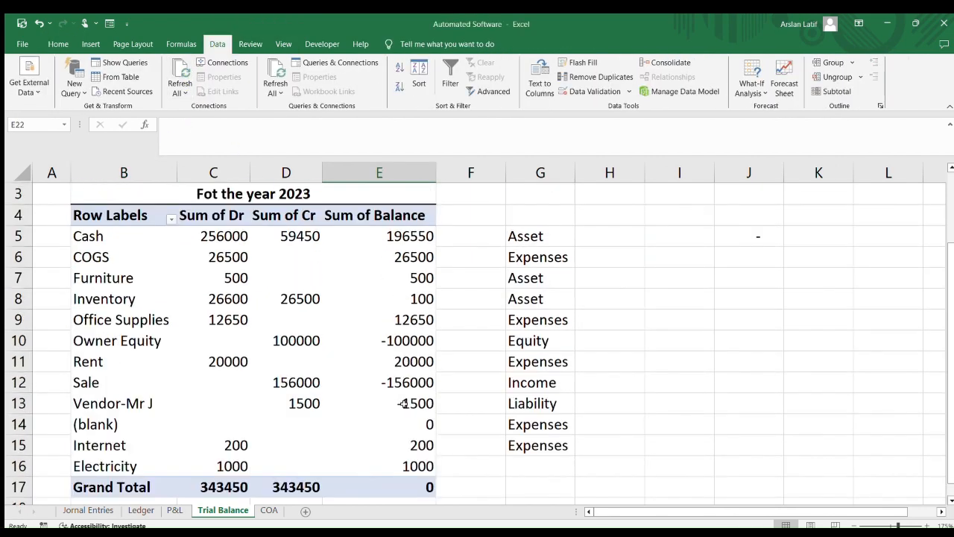
pyautogui.scroll(-3, 403, 403)
pyautogui.scroll(1, 405, 400)
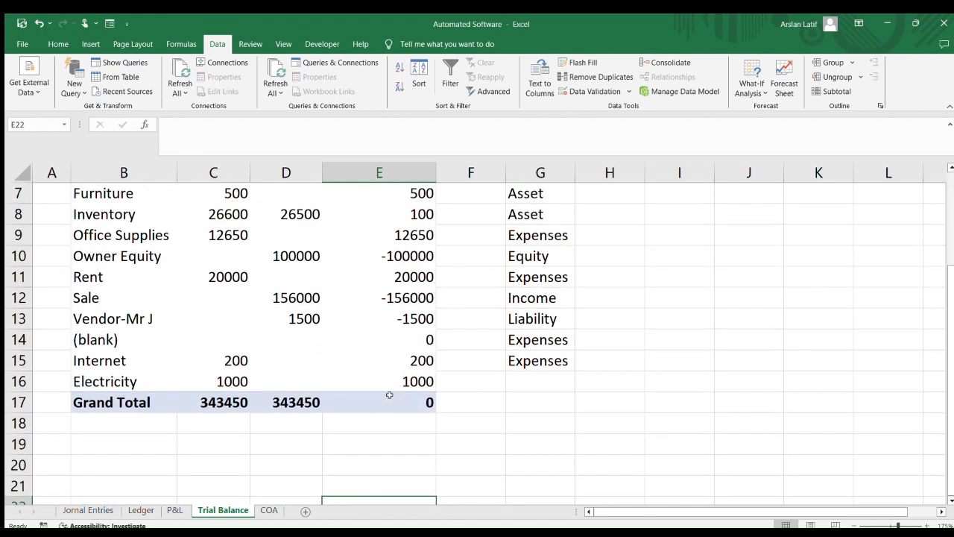
pyautogui.click(95, 301)
pyautogui.click(406, 298)
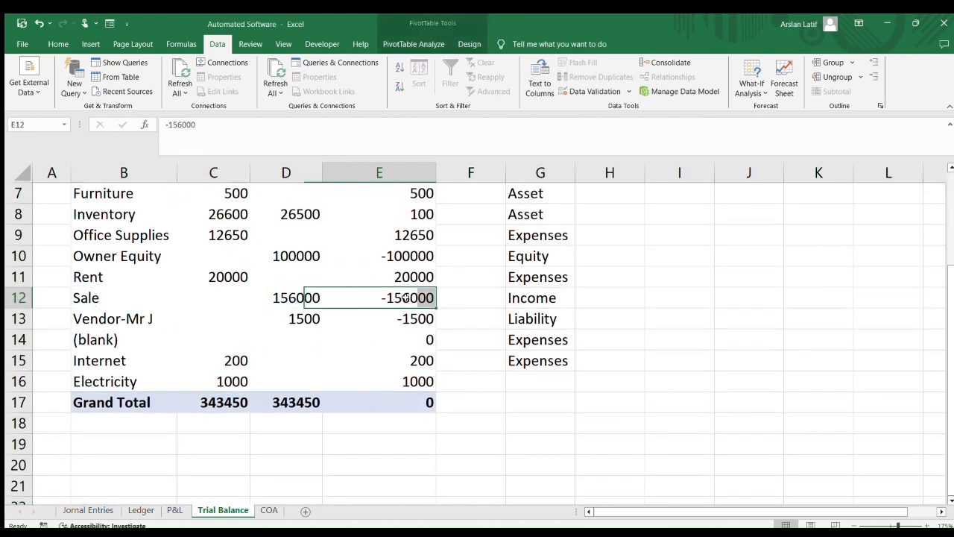
pyautogui.scroll(2, 372, 334)
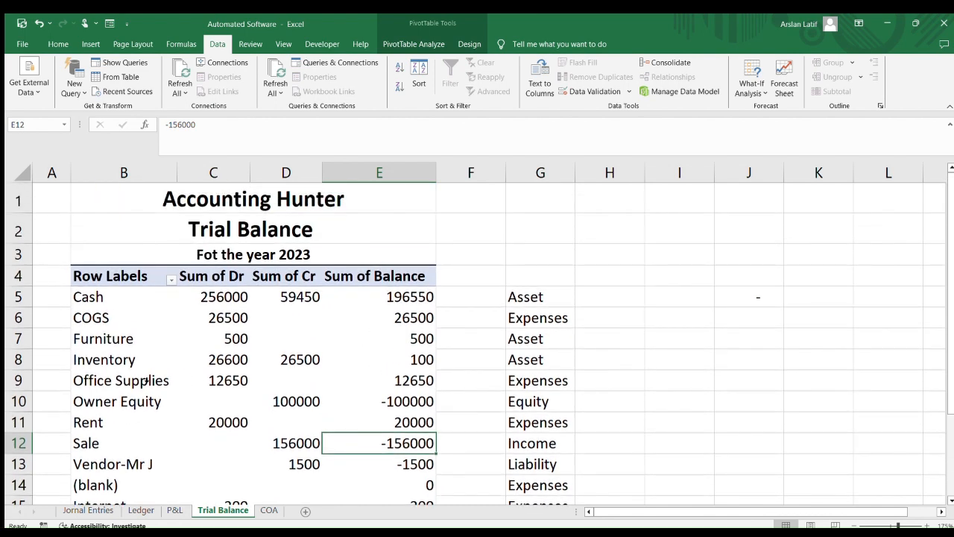
pyautogui.click(97, 325)
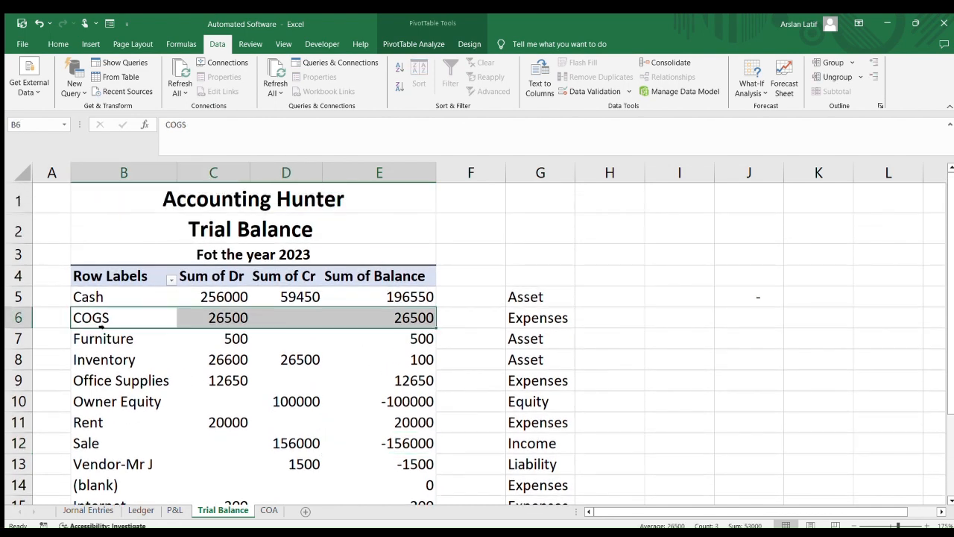
pyautogui.click(419, 319)
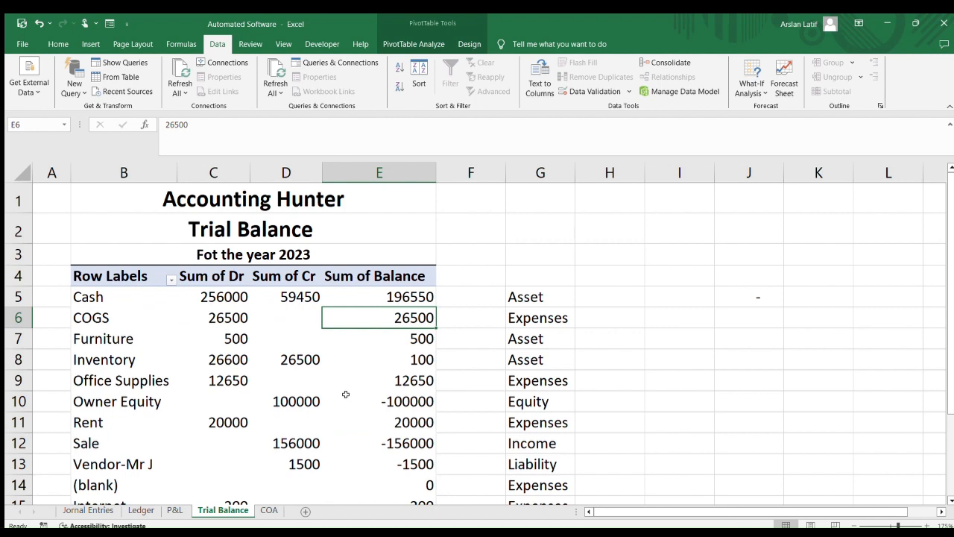
pyautogui.scroll(-1, 310, 372)
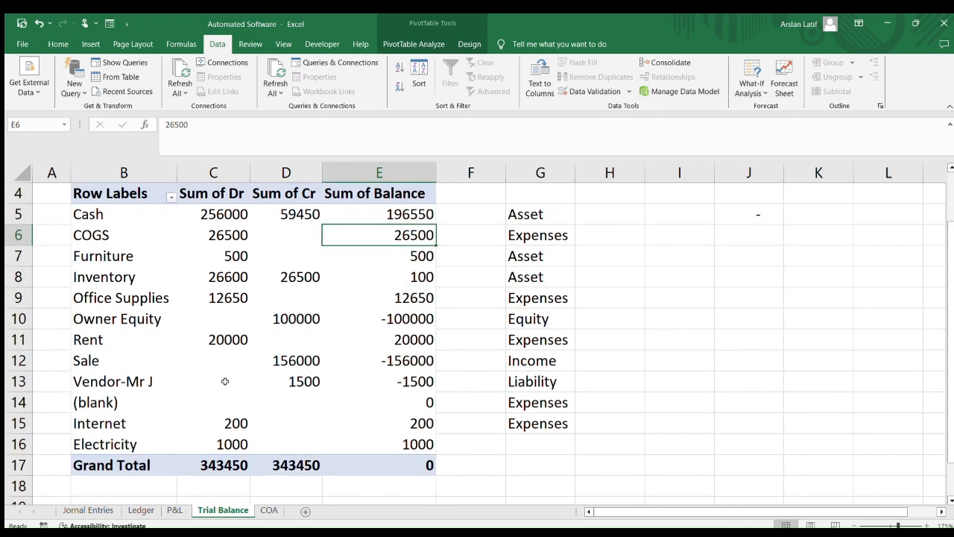
pyautogui.click(231, 213)
pyautogui.click(407, 212)
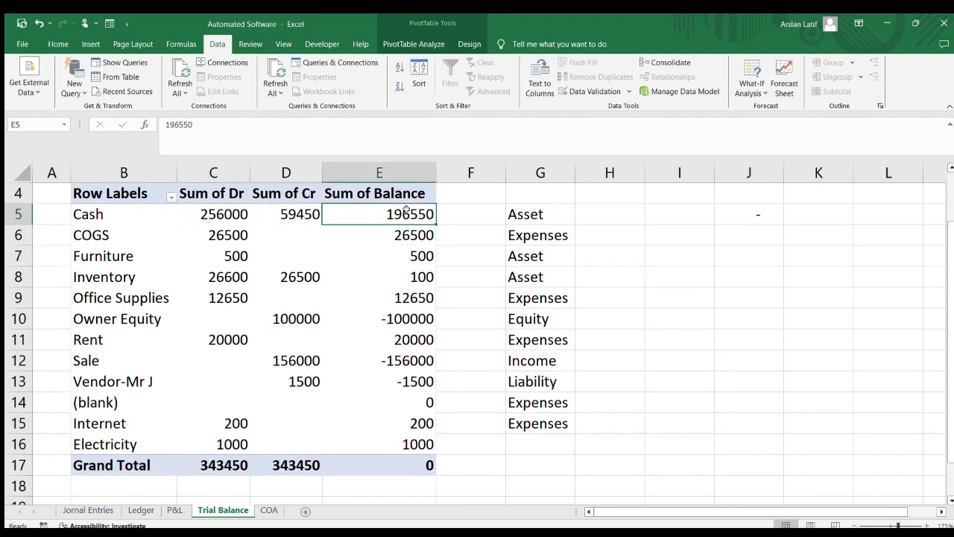
pyautogui.scroll(1, 251, 283)
pyautogui.scroll(-4, 234, 425)
# Review the Profit & Loss sheet's income, COGS, gross profit, expenses and net profit figures
pyautogui.click(174, 510)
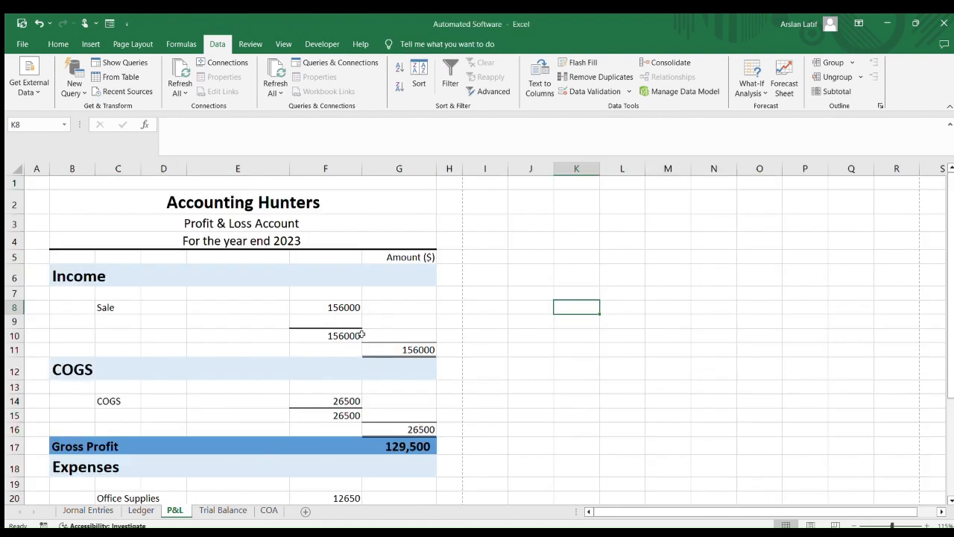
pyautogui.click(427, 347)
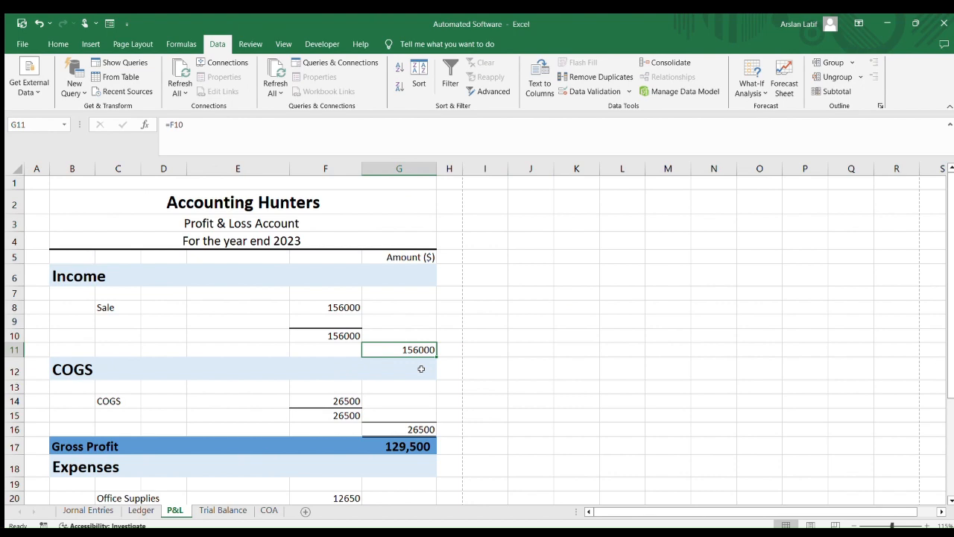
pyautogui.scroll(-3, 413, 362)
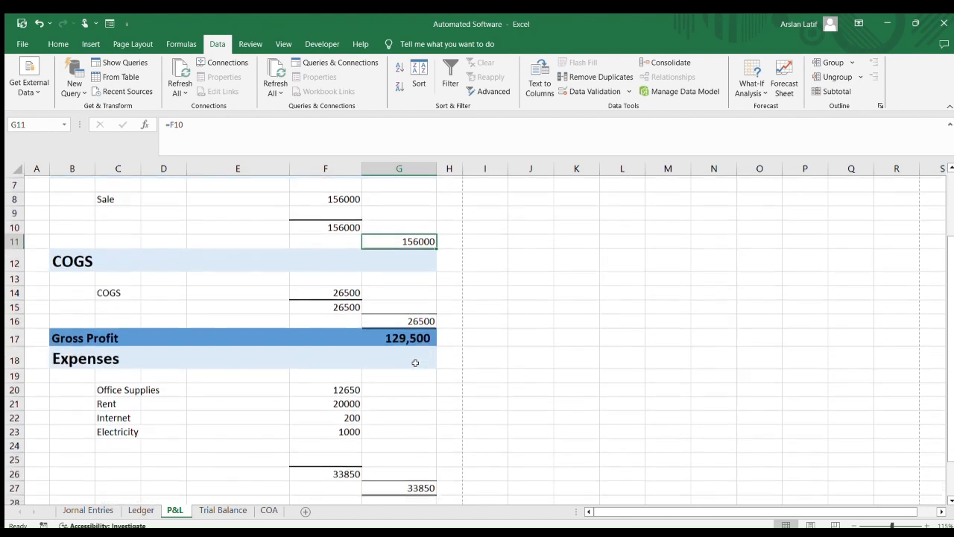
pyautogui.scroll(-2, 409, 358)
pyautogui.click(401, 396)
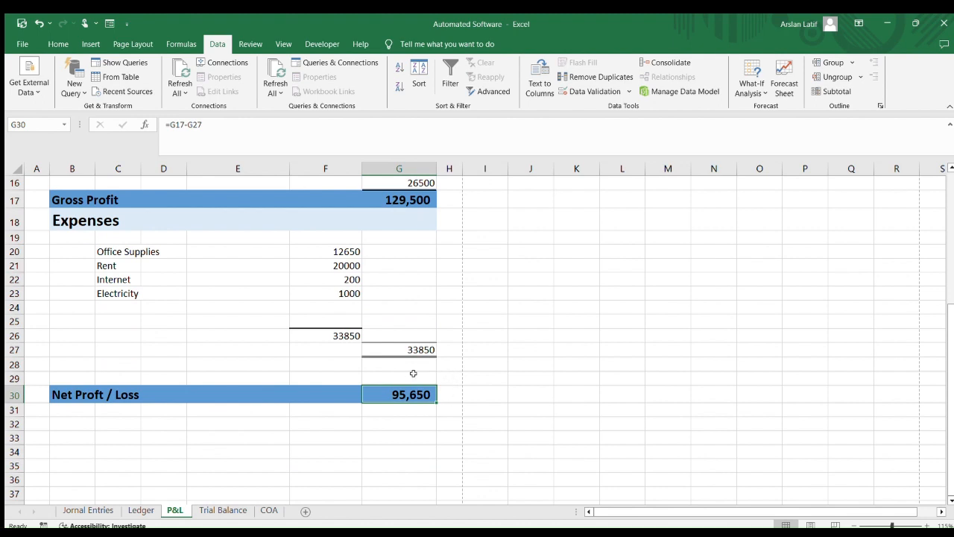
pyautogui.moveTo(364, 376); pyautogui.dragTo(452, 421)
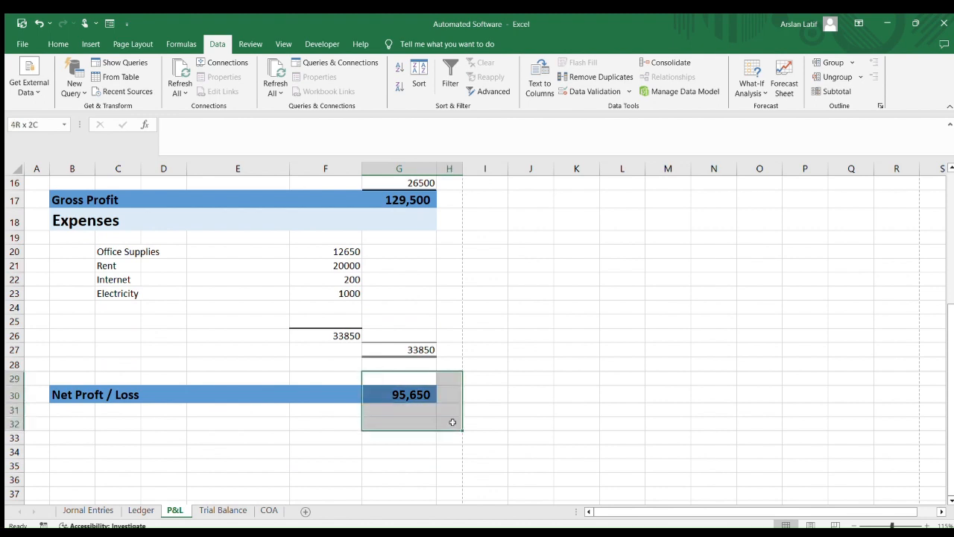
pyautogui.click(556, 424)
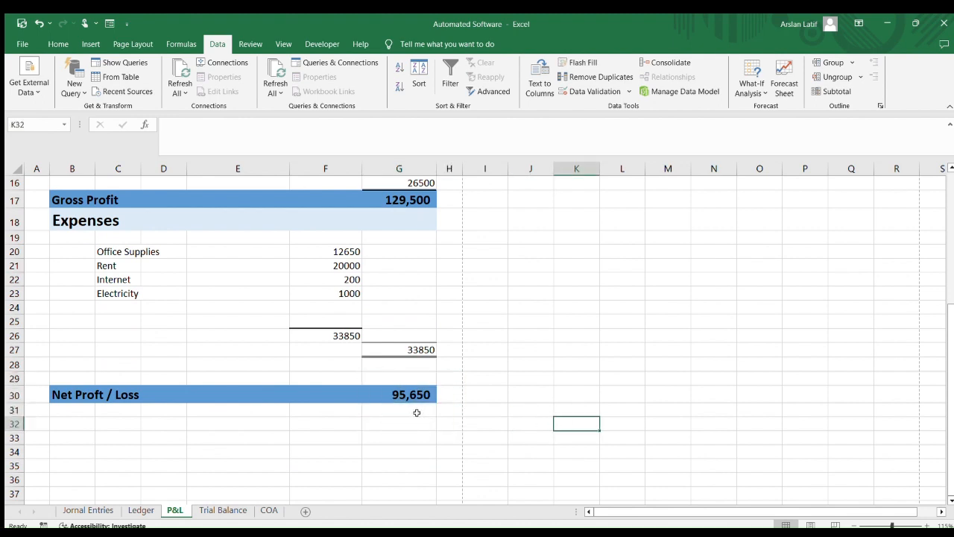
pyautogui.scroll(2, 416, 413)
pyautogui.scroll(3, 417, 413)
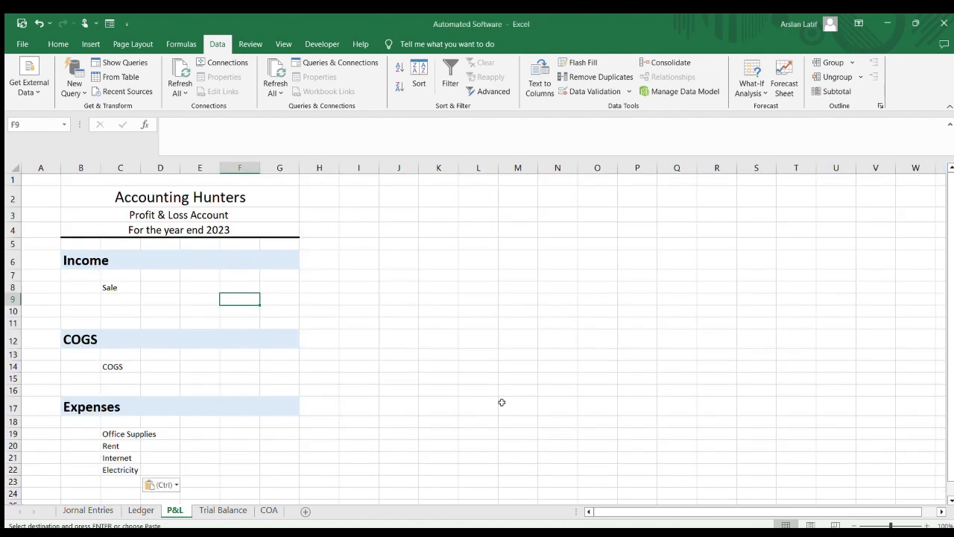
pyautogui.scroll(-2, 148, 435)
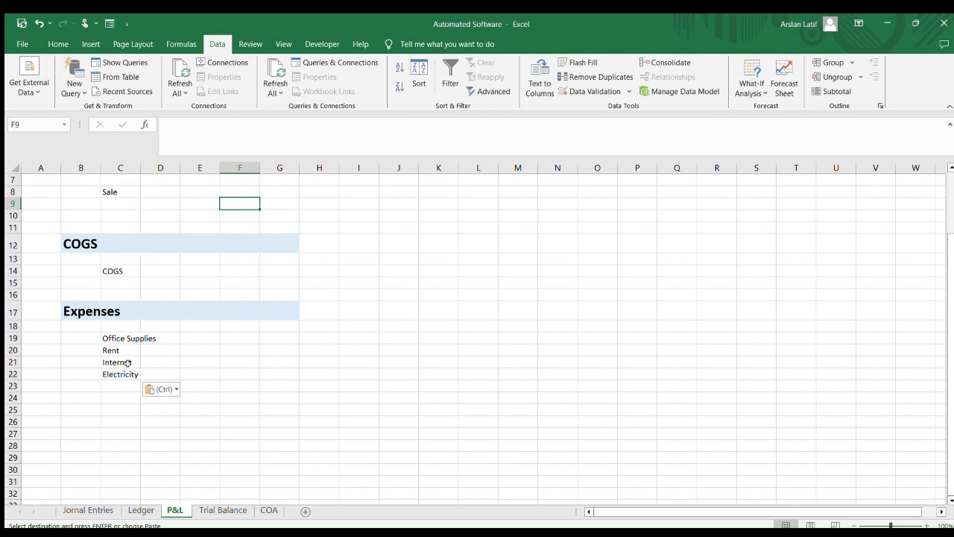
pyautogui.moveTo(123, 365); pyautogui.dragTo(133, 375)
pyautogui.click(212, 372)
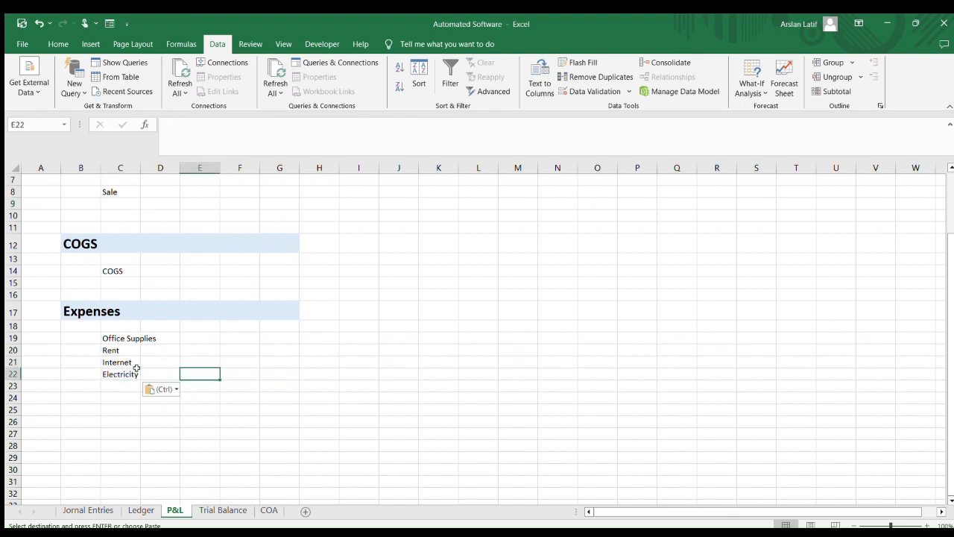
pyautogui.scroll(2, 156, 357)
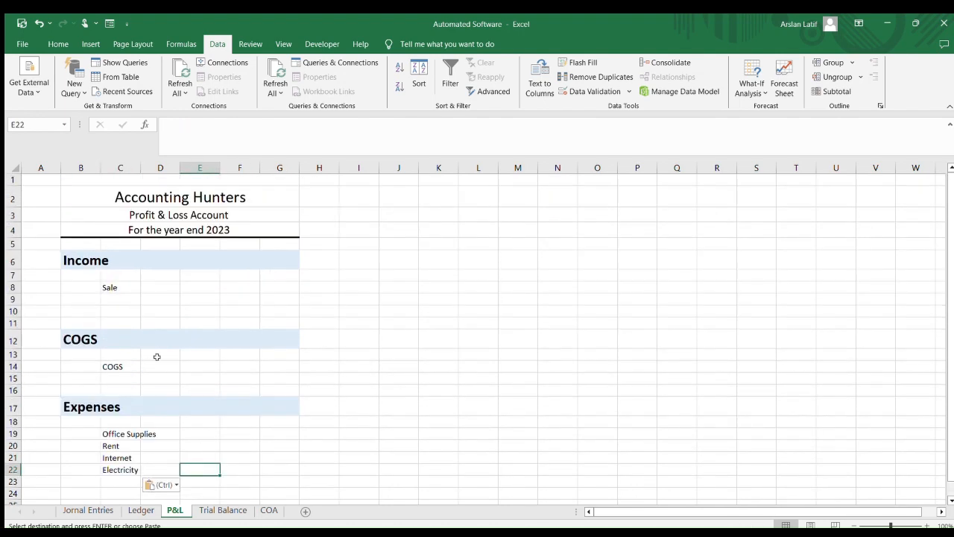
pyautogui.click(242, 284)
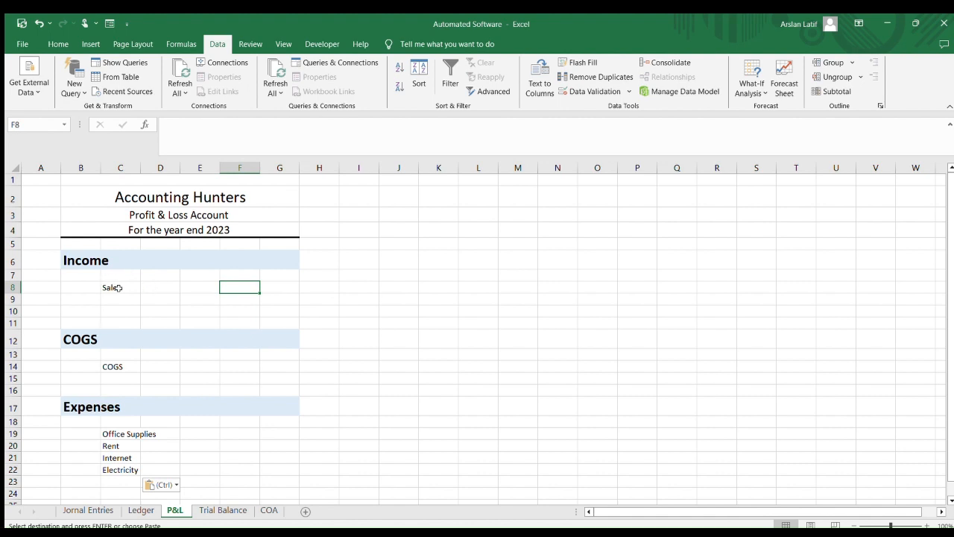
pyautogui.moveTo(118, 288); pyautogui.dragTo(119, 483)
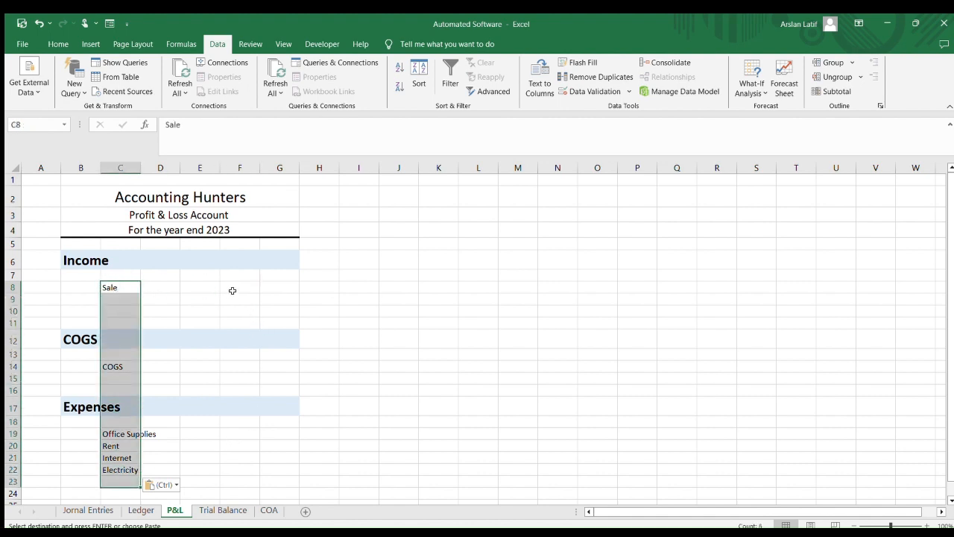
pyautogui.click(231, 293)
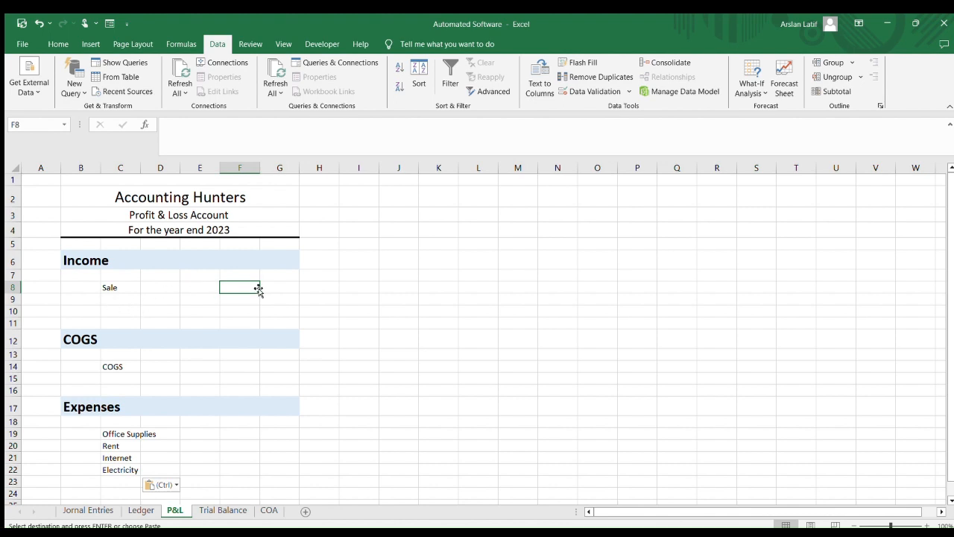
pyautogui.write('=')
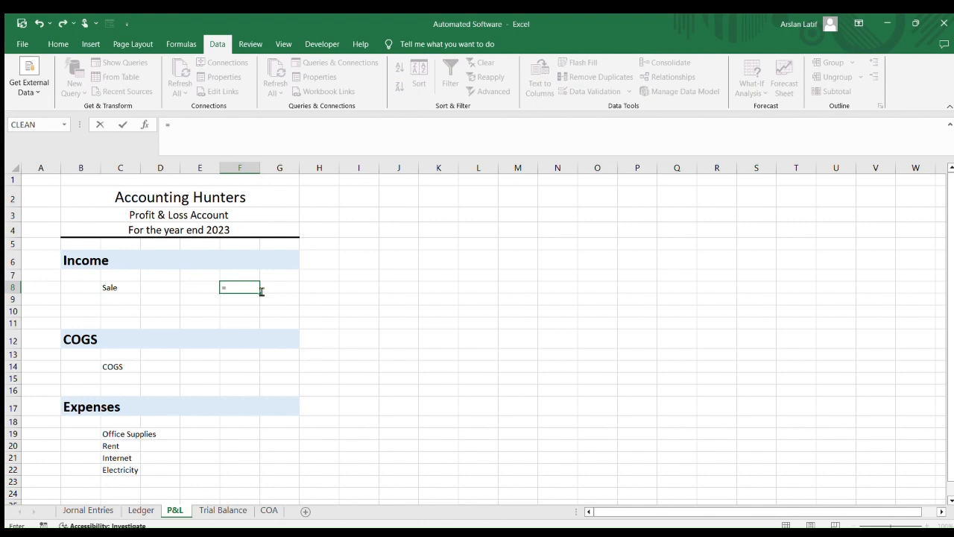
pyautogui.press('BackSpace')
pyautogui.click(427, 326)
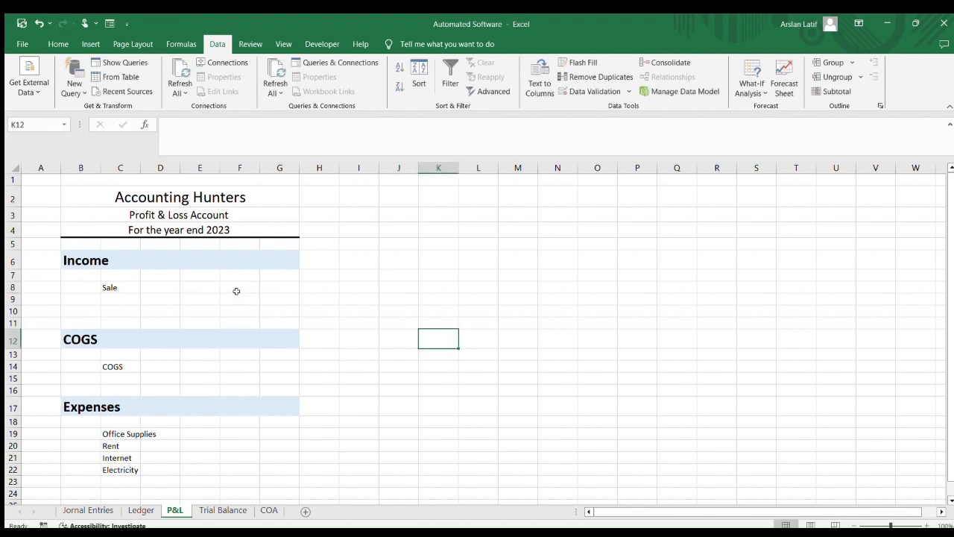
# In the Sale amount cell F8, enter a VLOOKUP of C8 against the Trial Balance range B4:E16, returning column 4
pyautogui.click(235, 290)
pyautogui.scroll(2, 233, 289)
pyautogui.scroll(2, 234, 288)
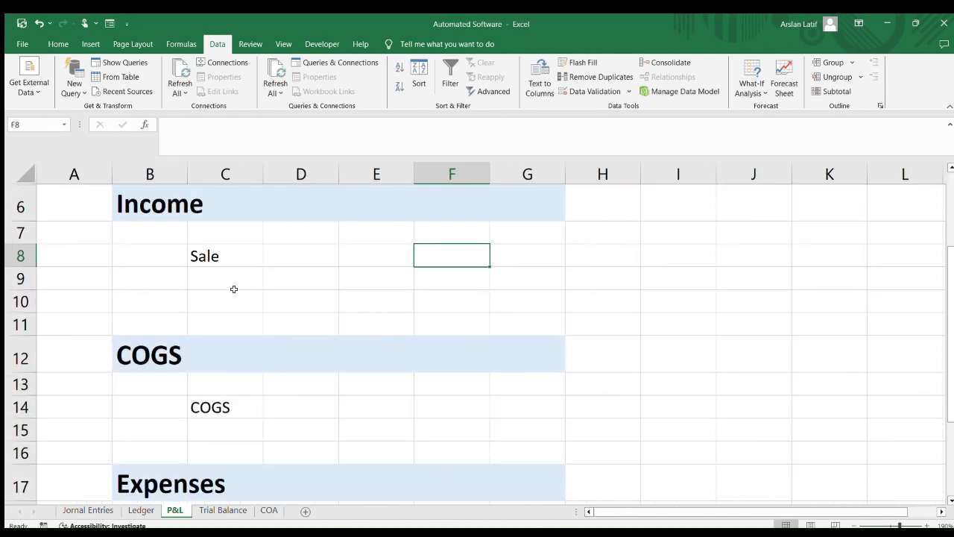
pyautogui.scroll(2, 449, 308)
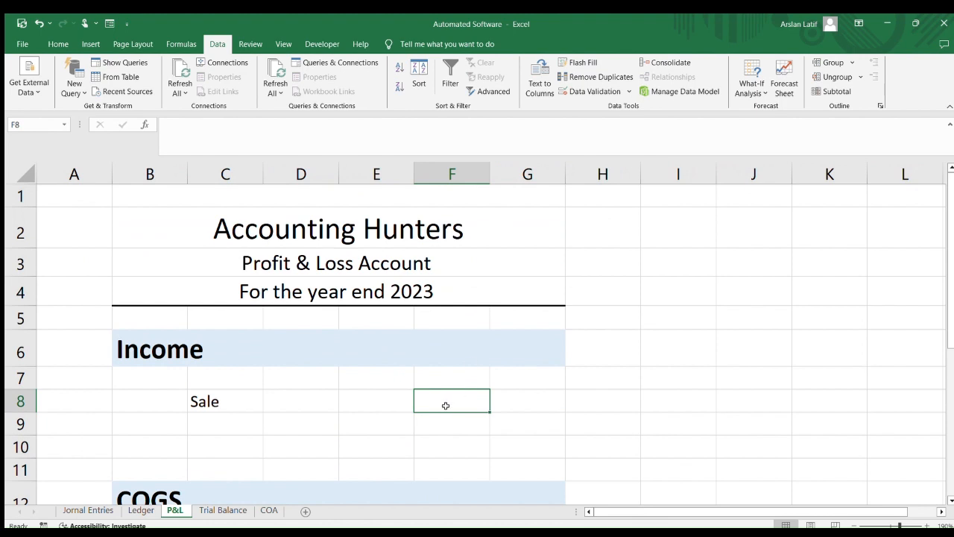
pyautogui.write('=vl')
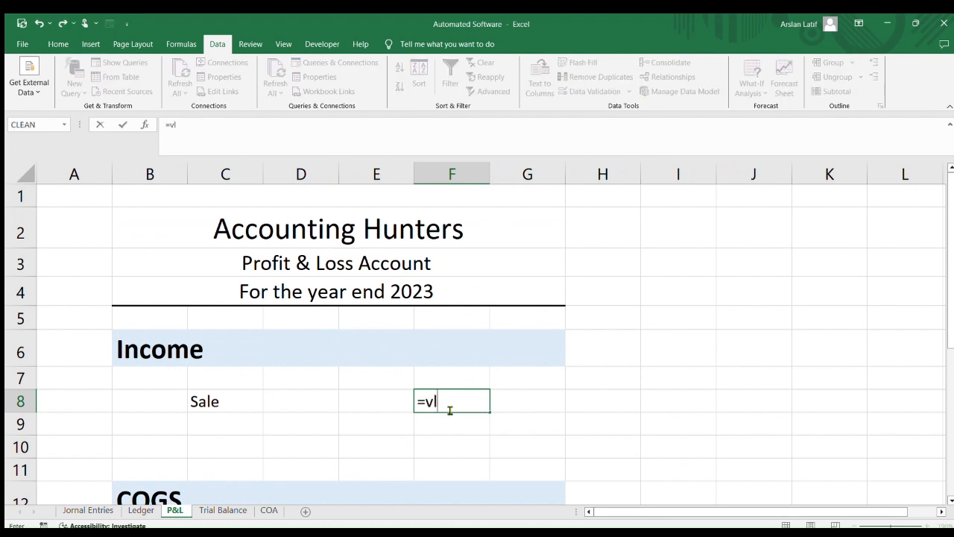
pyautogui.write('ookup(')
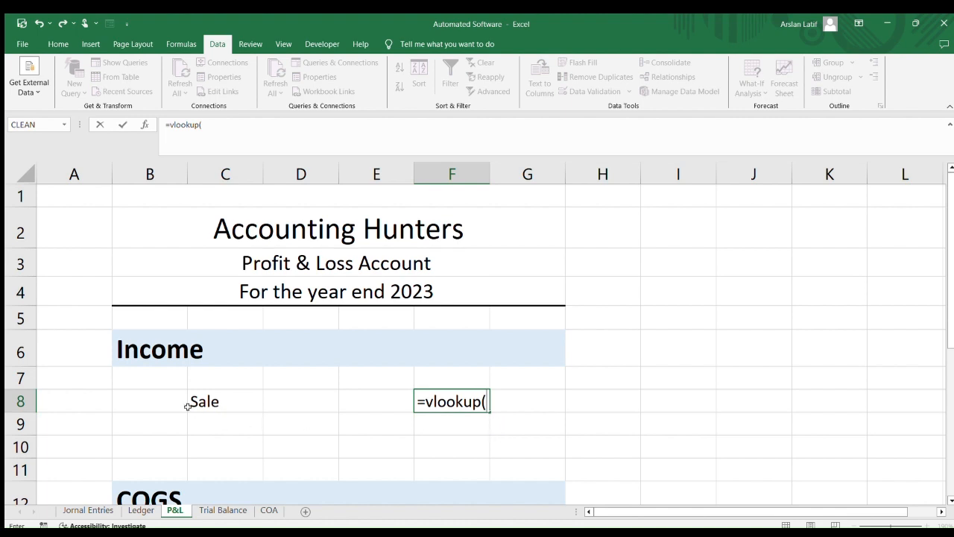
pyautogui.click(223, 401)
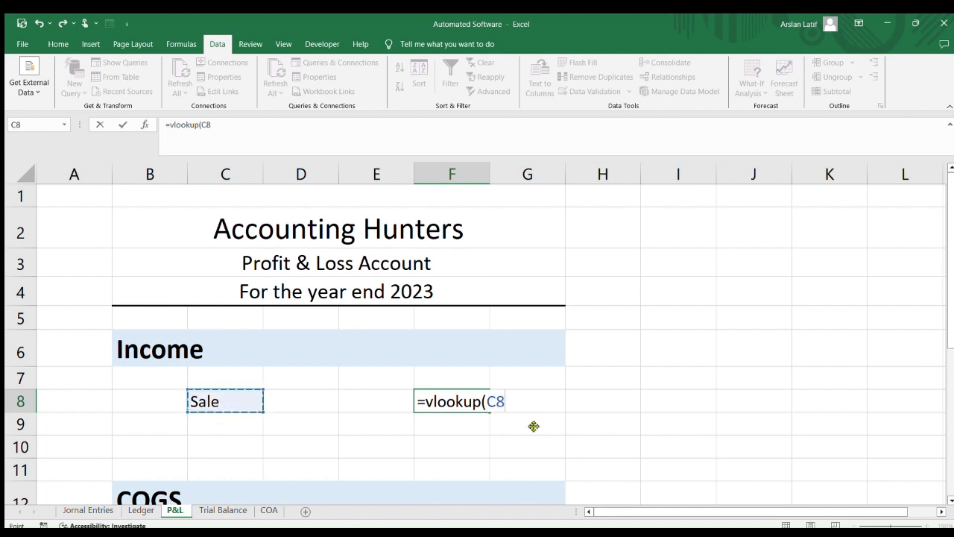
pyautogui.write(',')
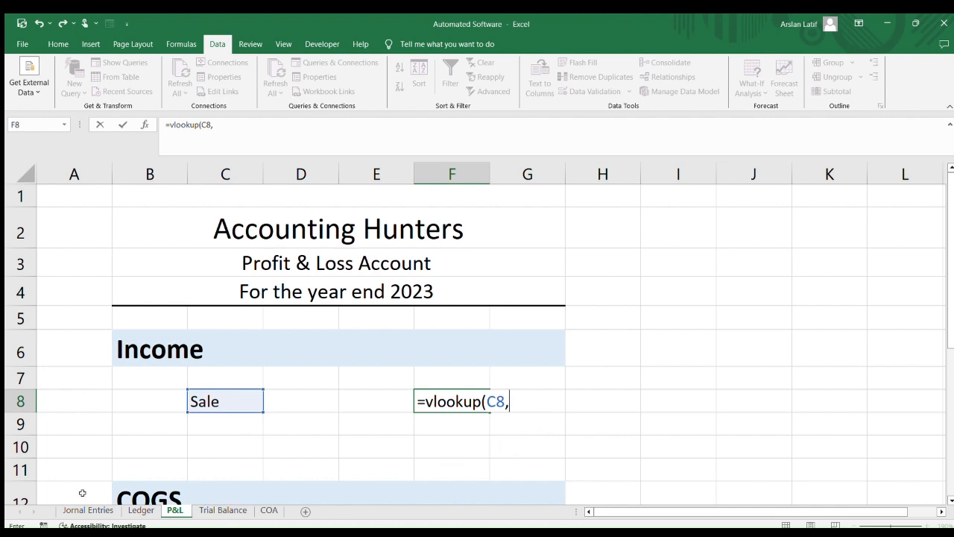
pyautogui.click(207, 508)
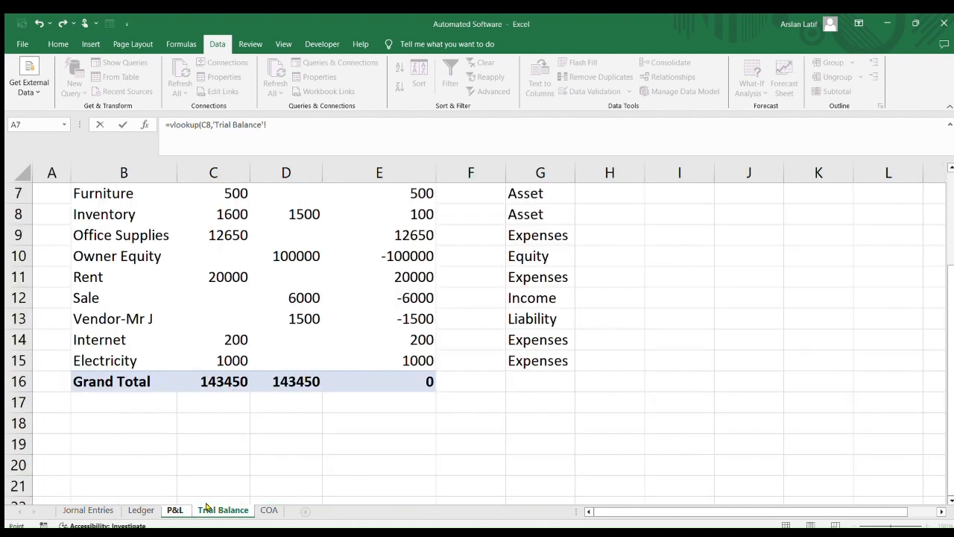
pyautogui.scroll(2, 174, 313)
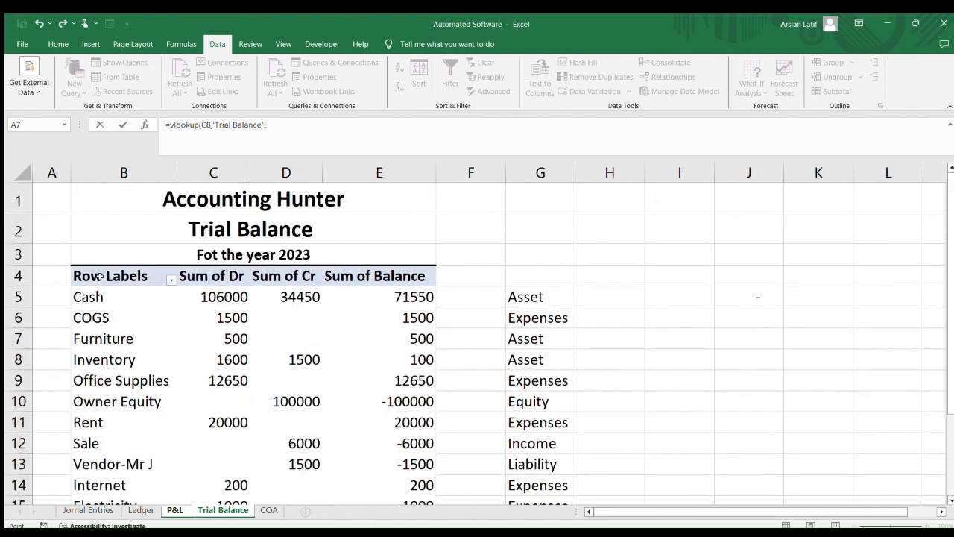
pyautogui.moveTo(99, 277); pyautogui.dragTo(379, 460)
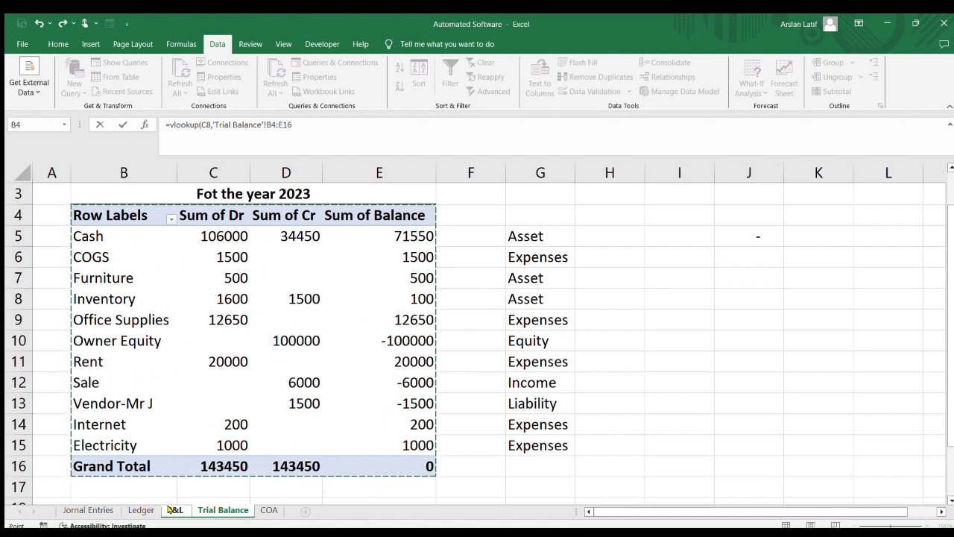
pyautogui.write(',4,')
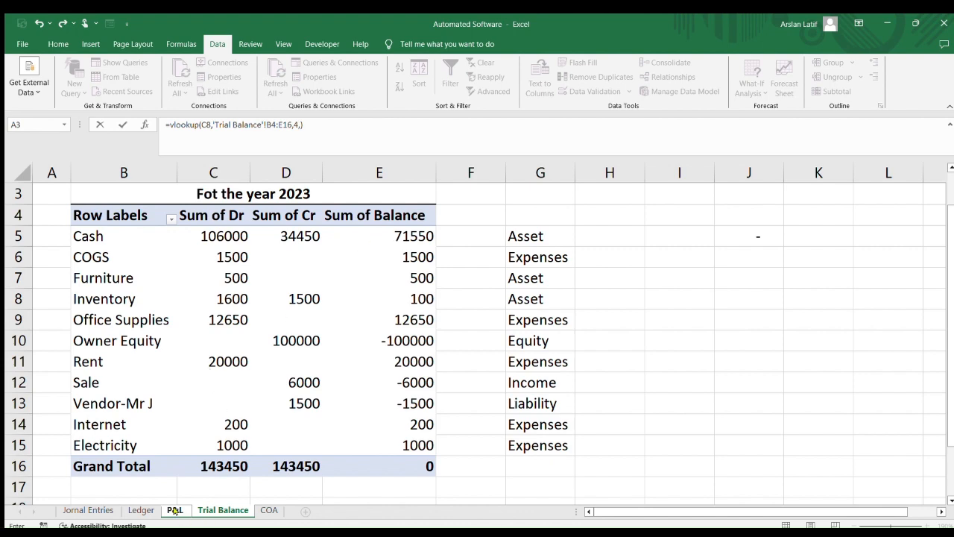
pyautogui.click(175, 510)
pyautogui.click(466, 398)
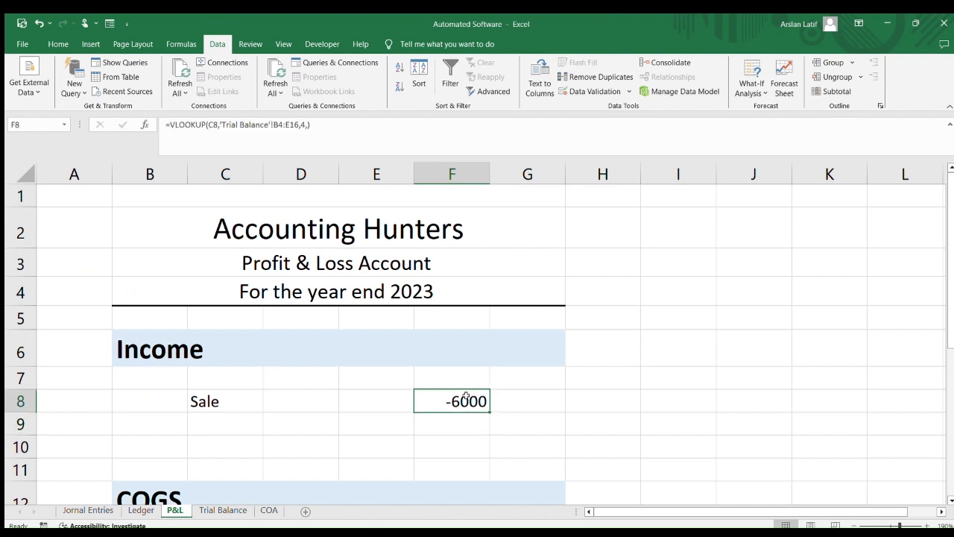
# Prefix the Sale VLOOKUP formula with a minus sign so income shows as a positive amount
pyautogui.click(193, 124)
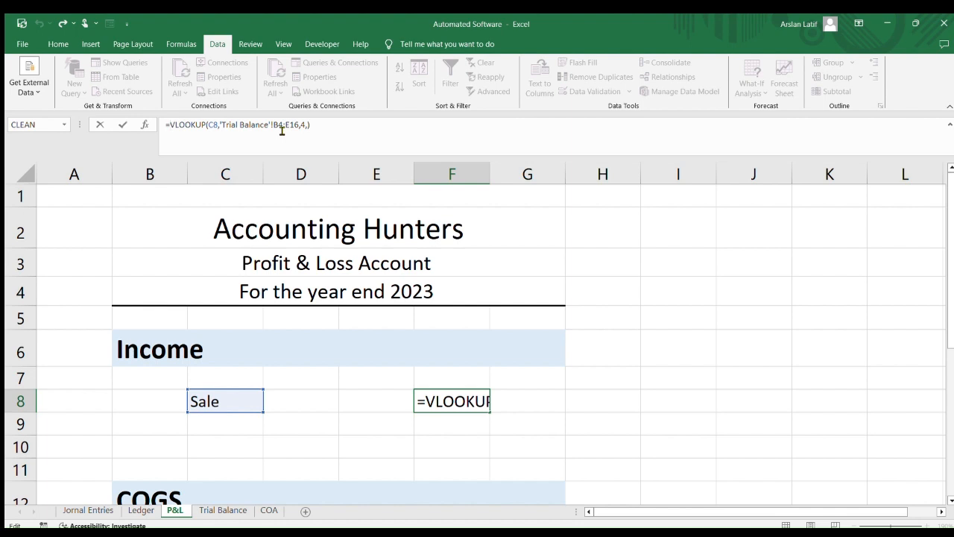
pyautogui.write('-')
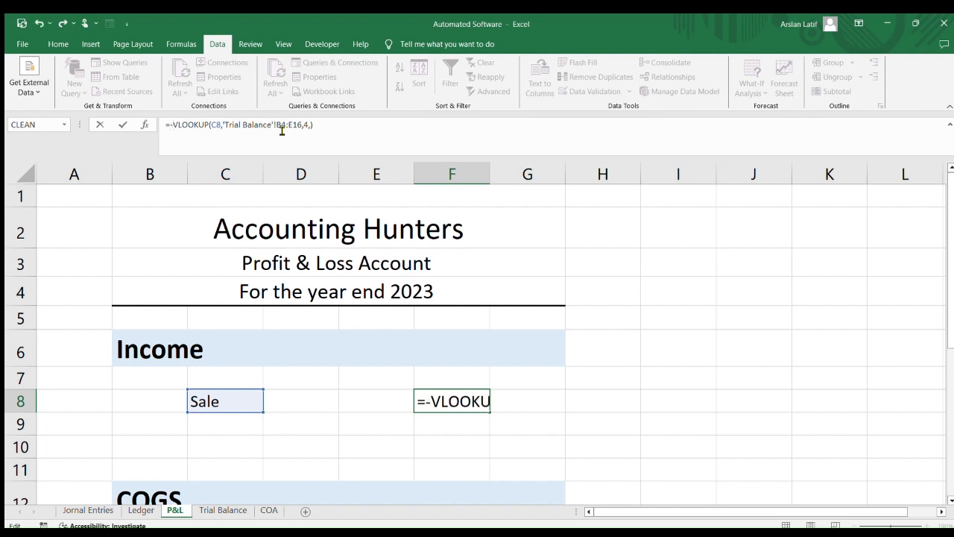
pyautogui.press('Return')
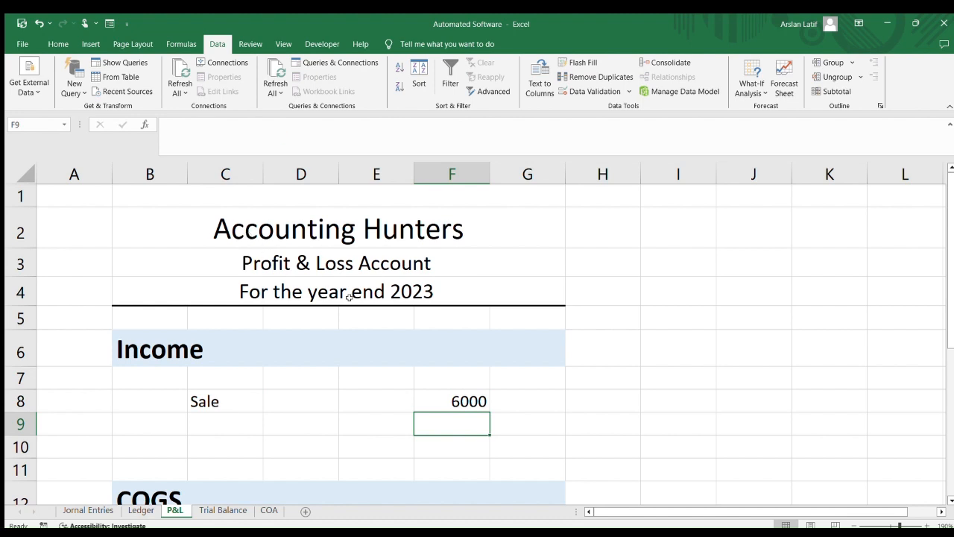
# Copy the Sale lookup formula from F8 toward the COGS amount cell F14
pyautogui.scroll(-2, 424, 407)
pyautogui.click(484, 208)
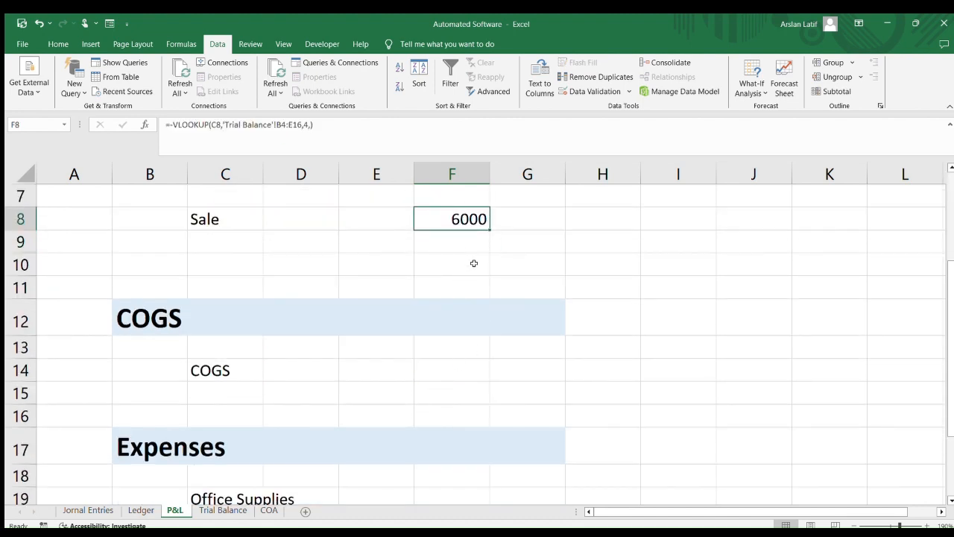
pyautogui.hotkey('ctrl', 'c')
pyautogui.click(444, 365)
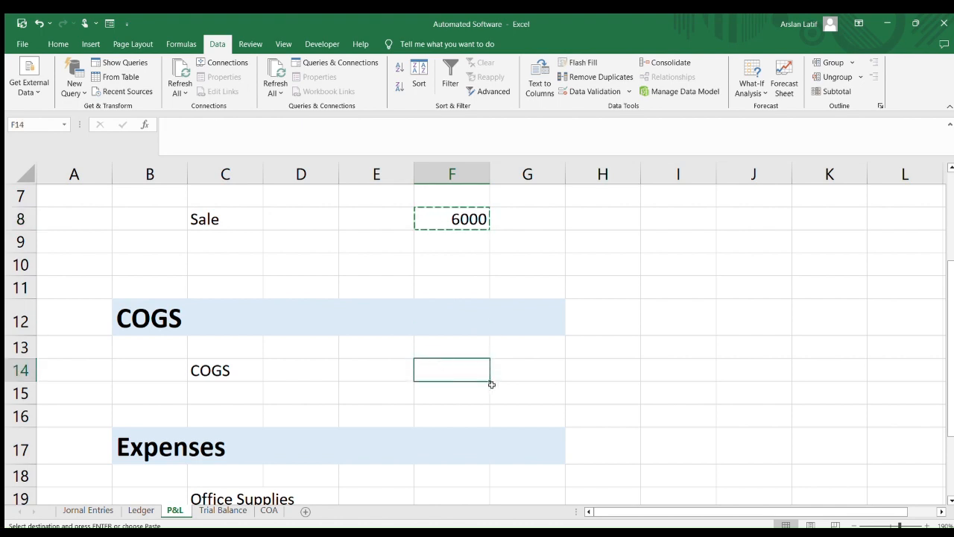
pyautogui.click(489, 249)
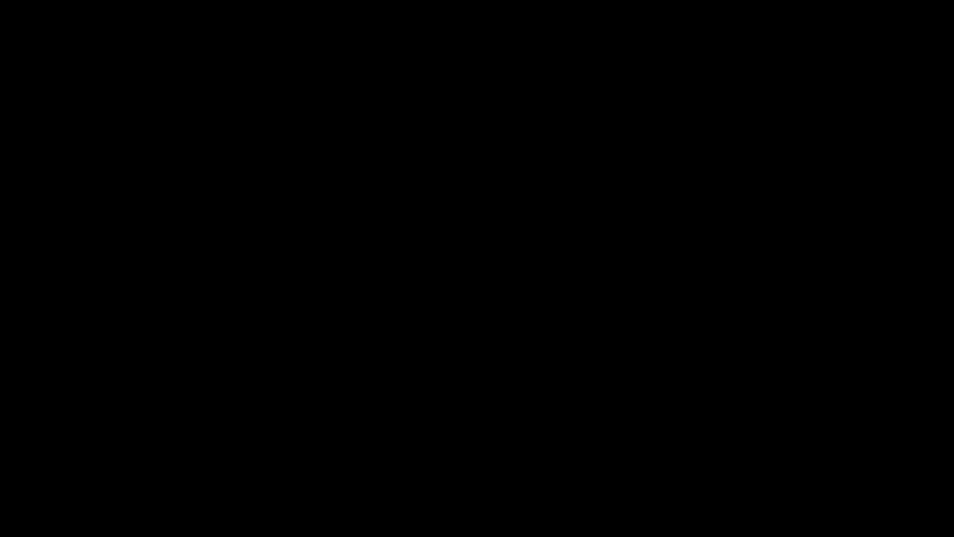